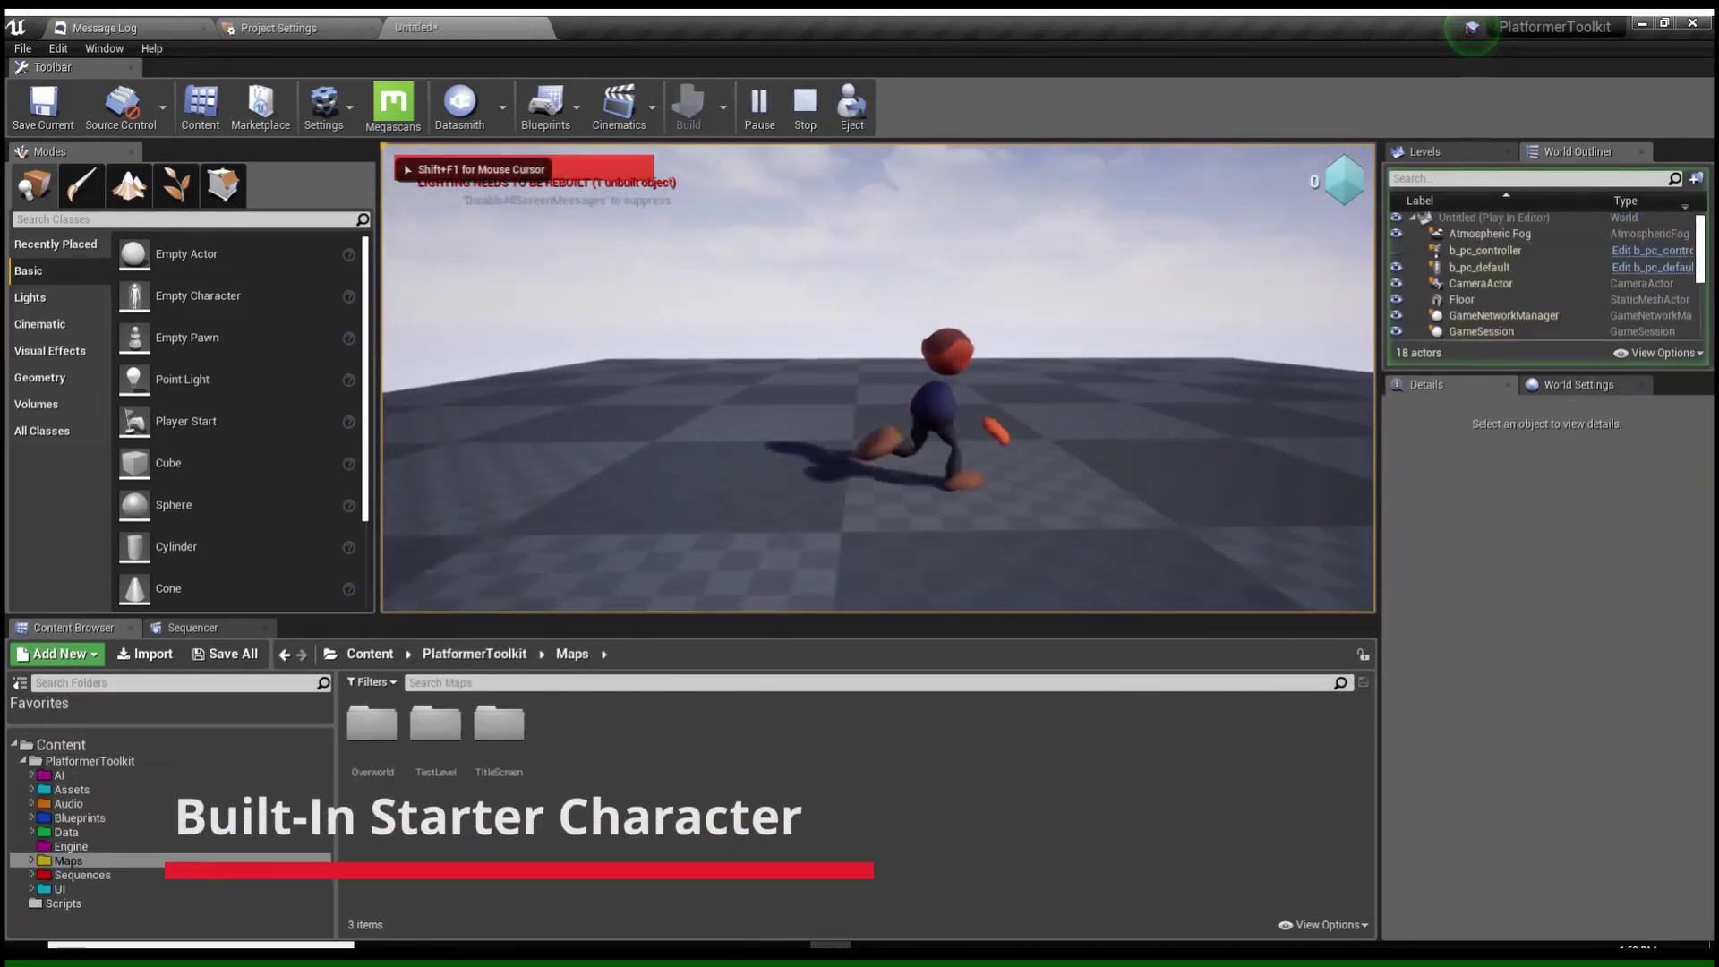
Step: Stop the running play session and open the Maps folder of PlatformerToolkit
key("Escape")
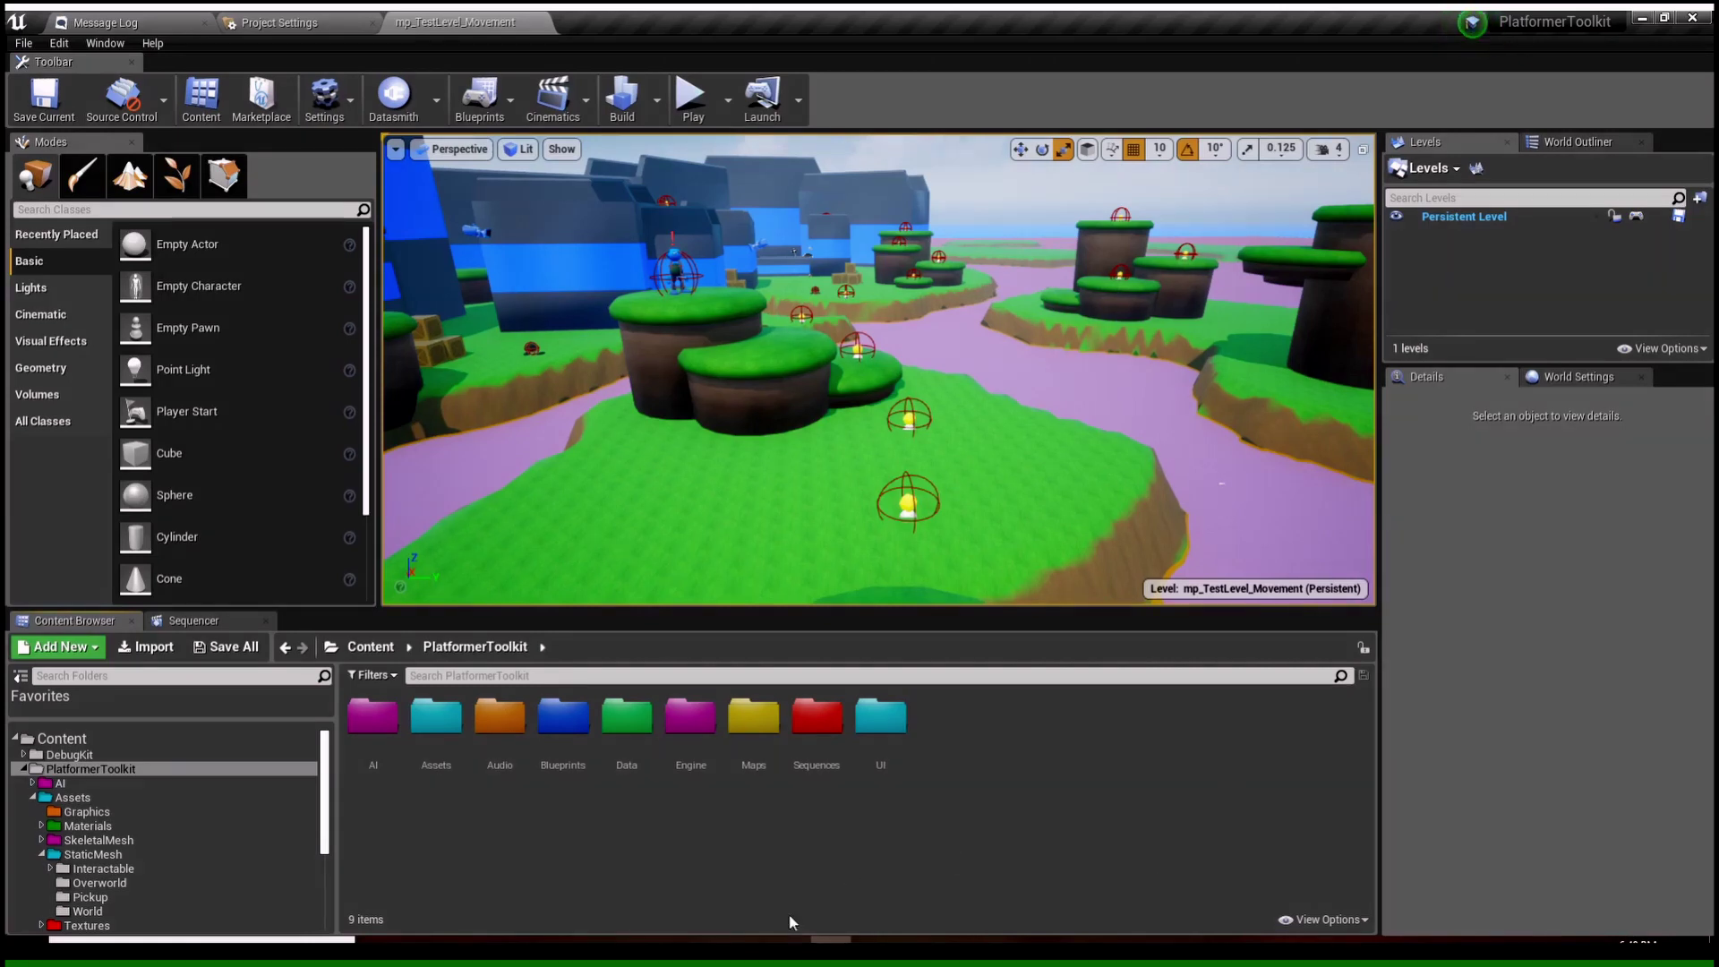
double_click(756, 761)
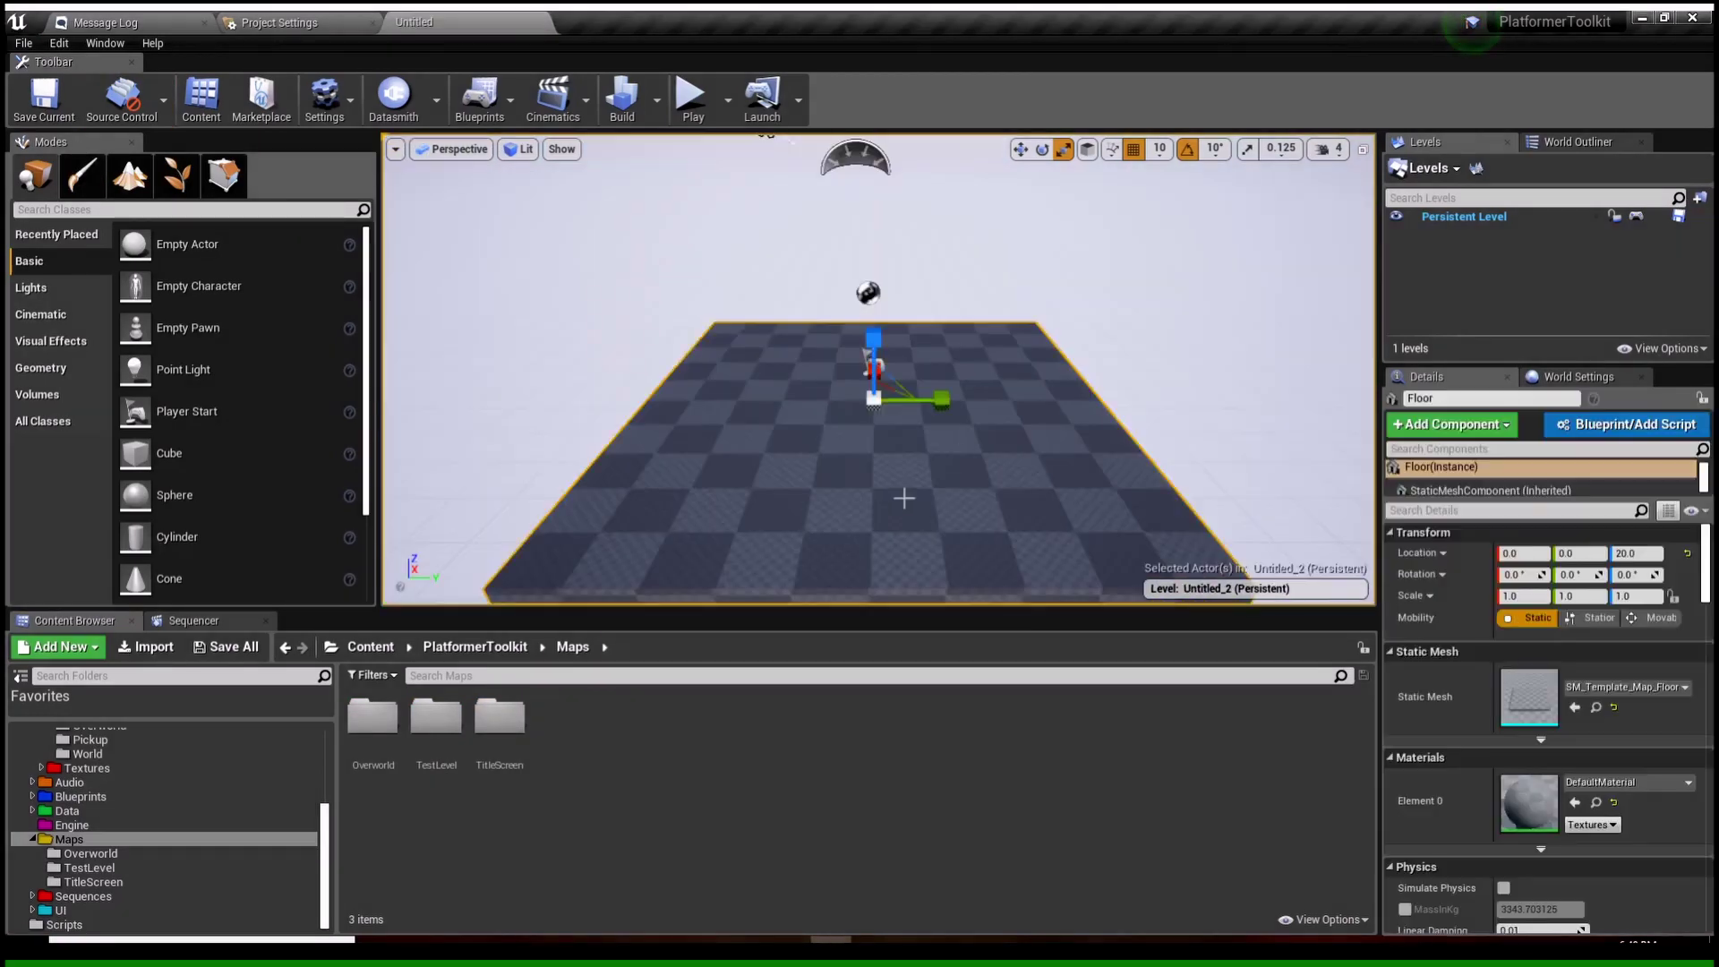
Step: Scale the Floor actor to 10 in both X and Y
left_click_drag(1553, 597, 1567, 598)
left_click(1568, 595)
type("10")
key("Return")
left_click(1537, 597)
type("10")
key("Return")
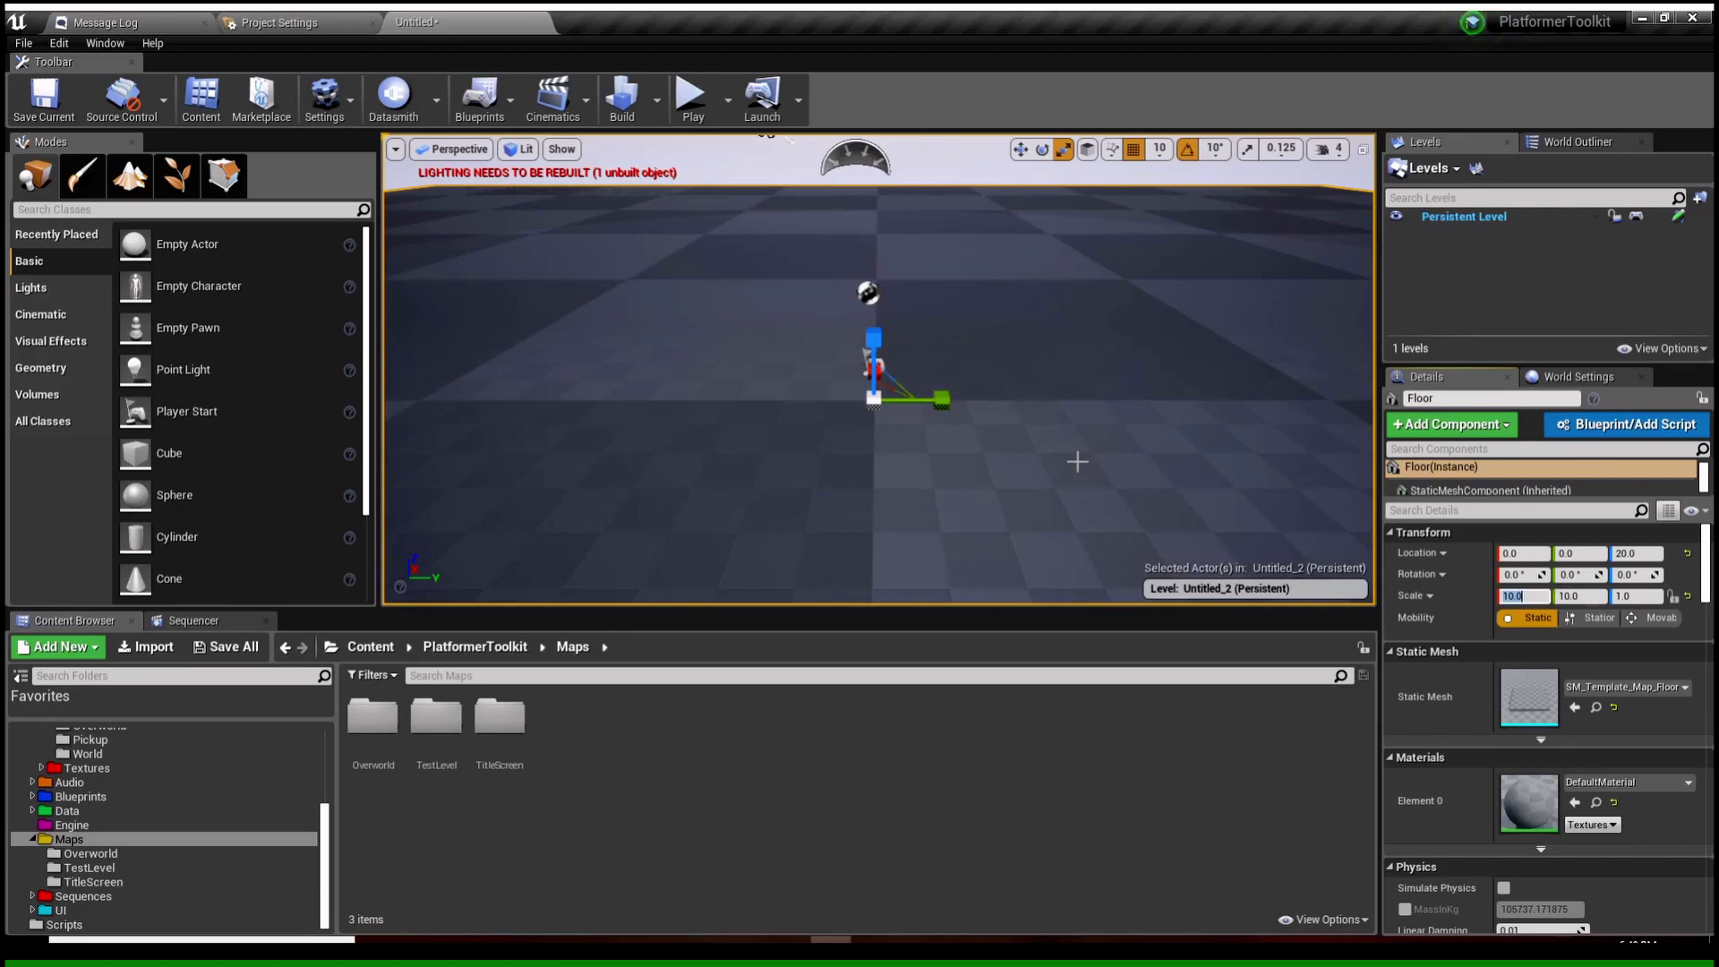
Step: Playtest the level by running the starter character around the floor in all directions and jumping
right_click_drag(1108, 349, 1111, 354)
key("alt+p")
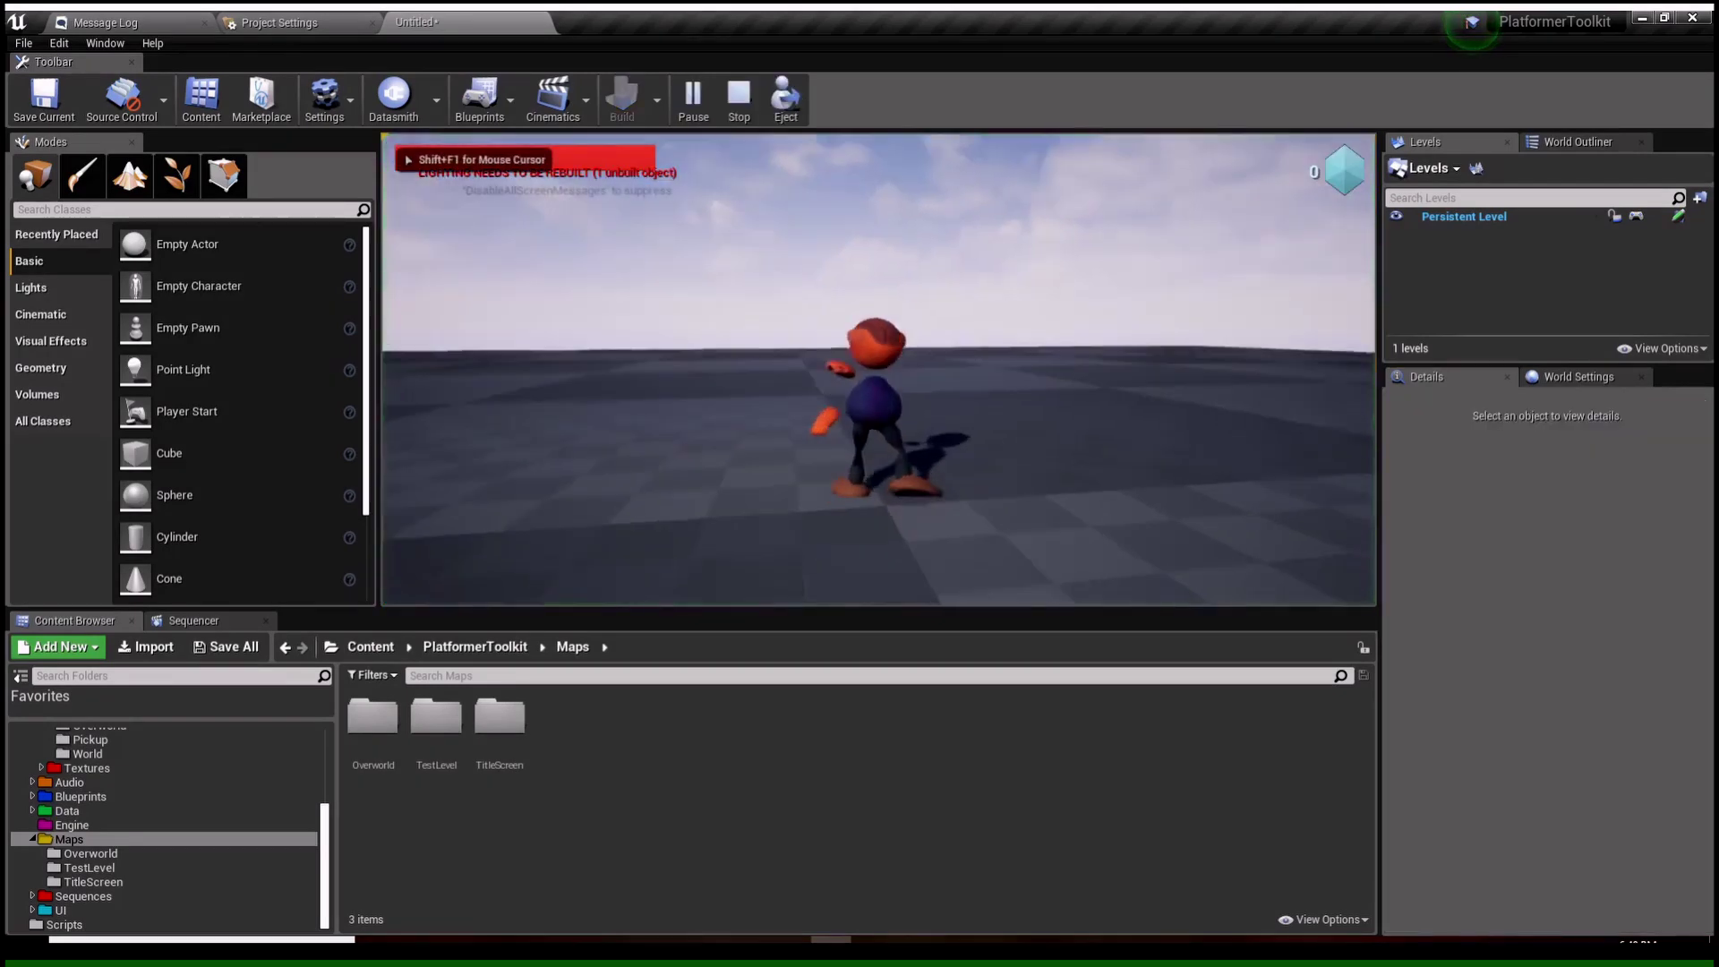
key("a")
key("s")
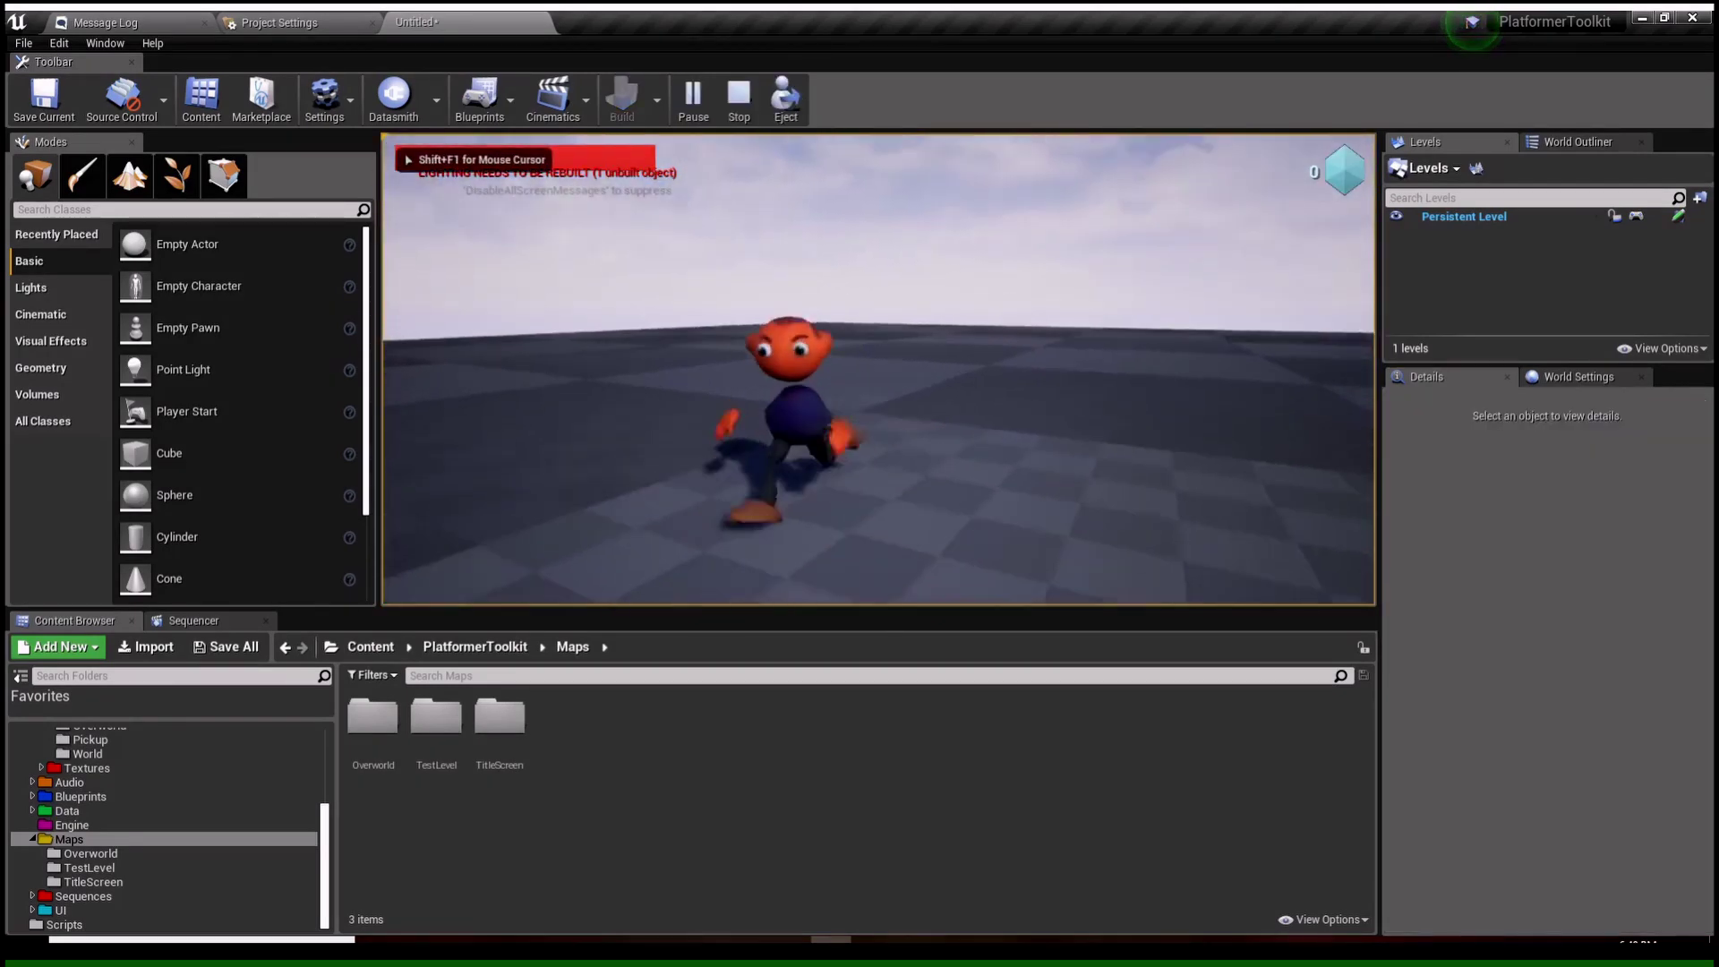
key("d")
key("w")
key("a")
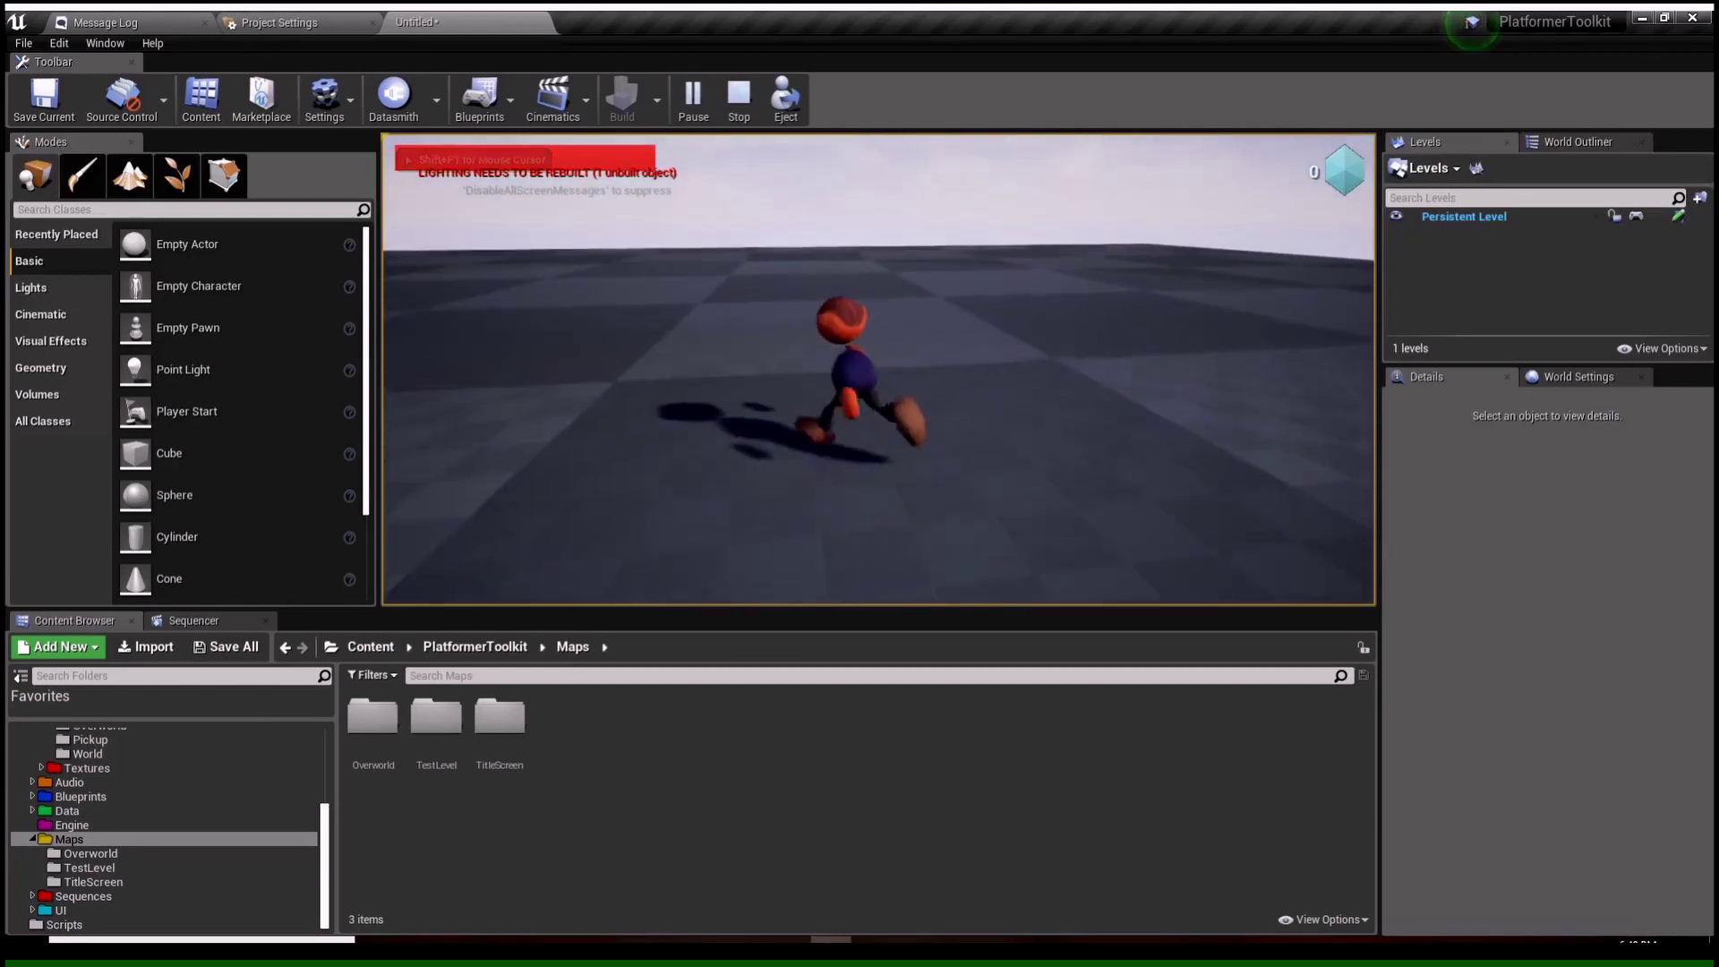
key("s")
key("d")
key("w")
key("a")
key("s")
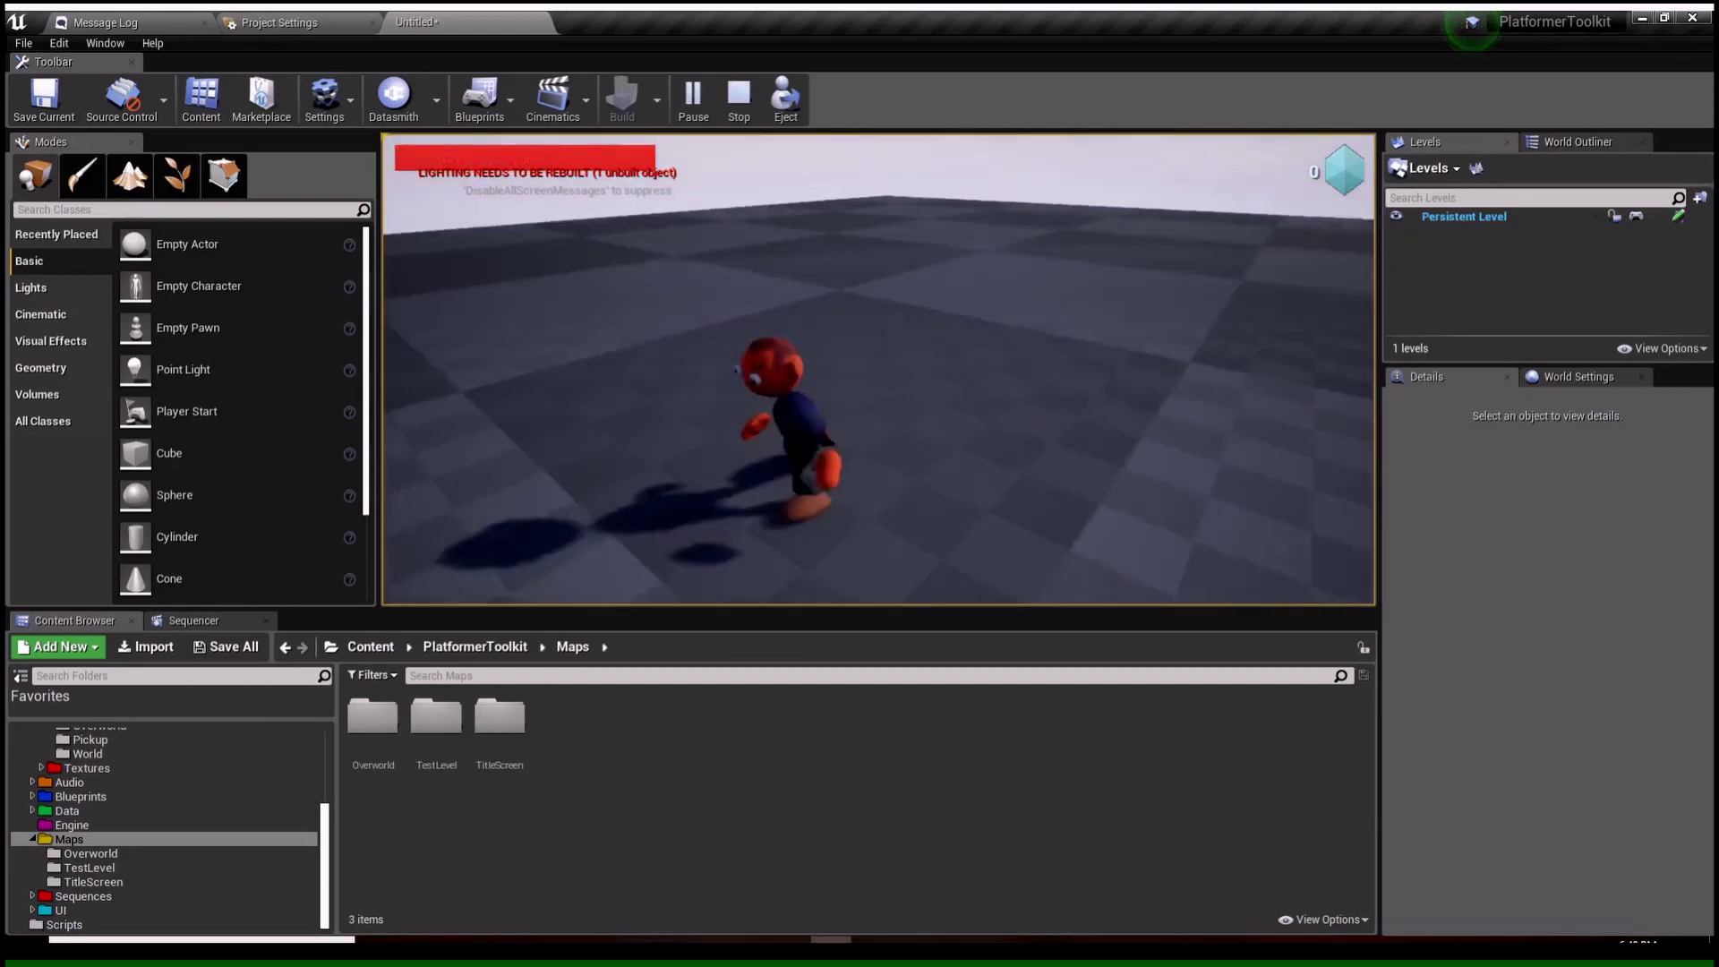
key("d")
key("w")
key("space")
key("space")
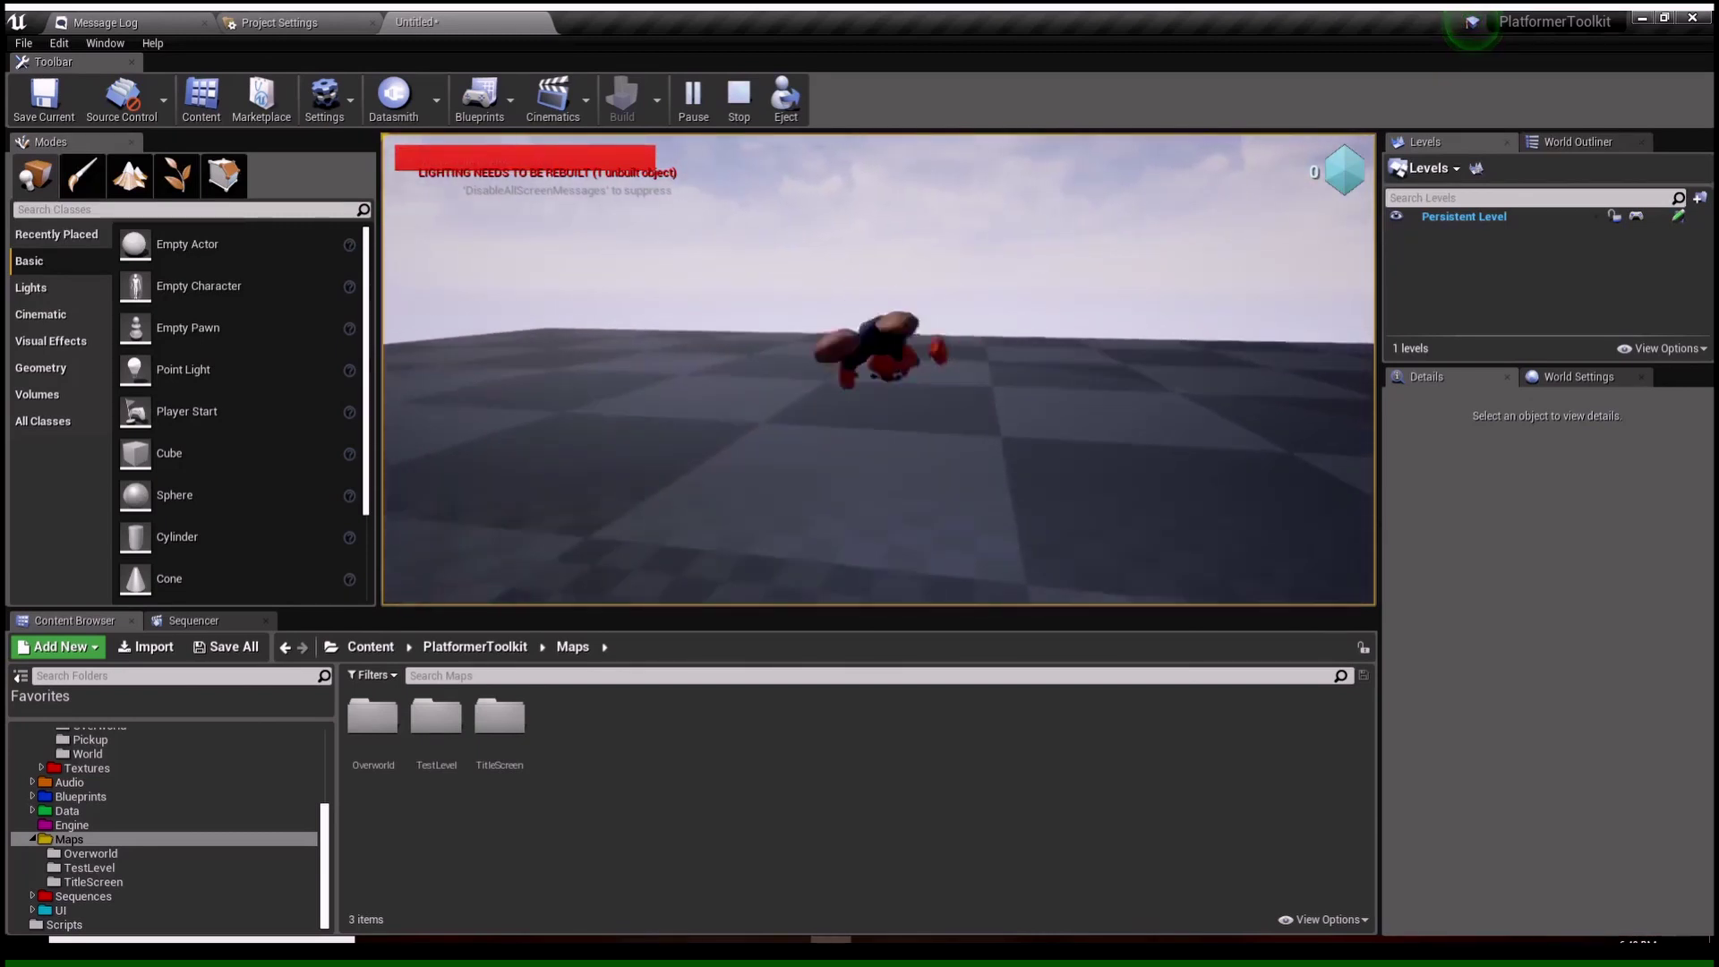
key("w")
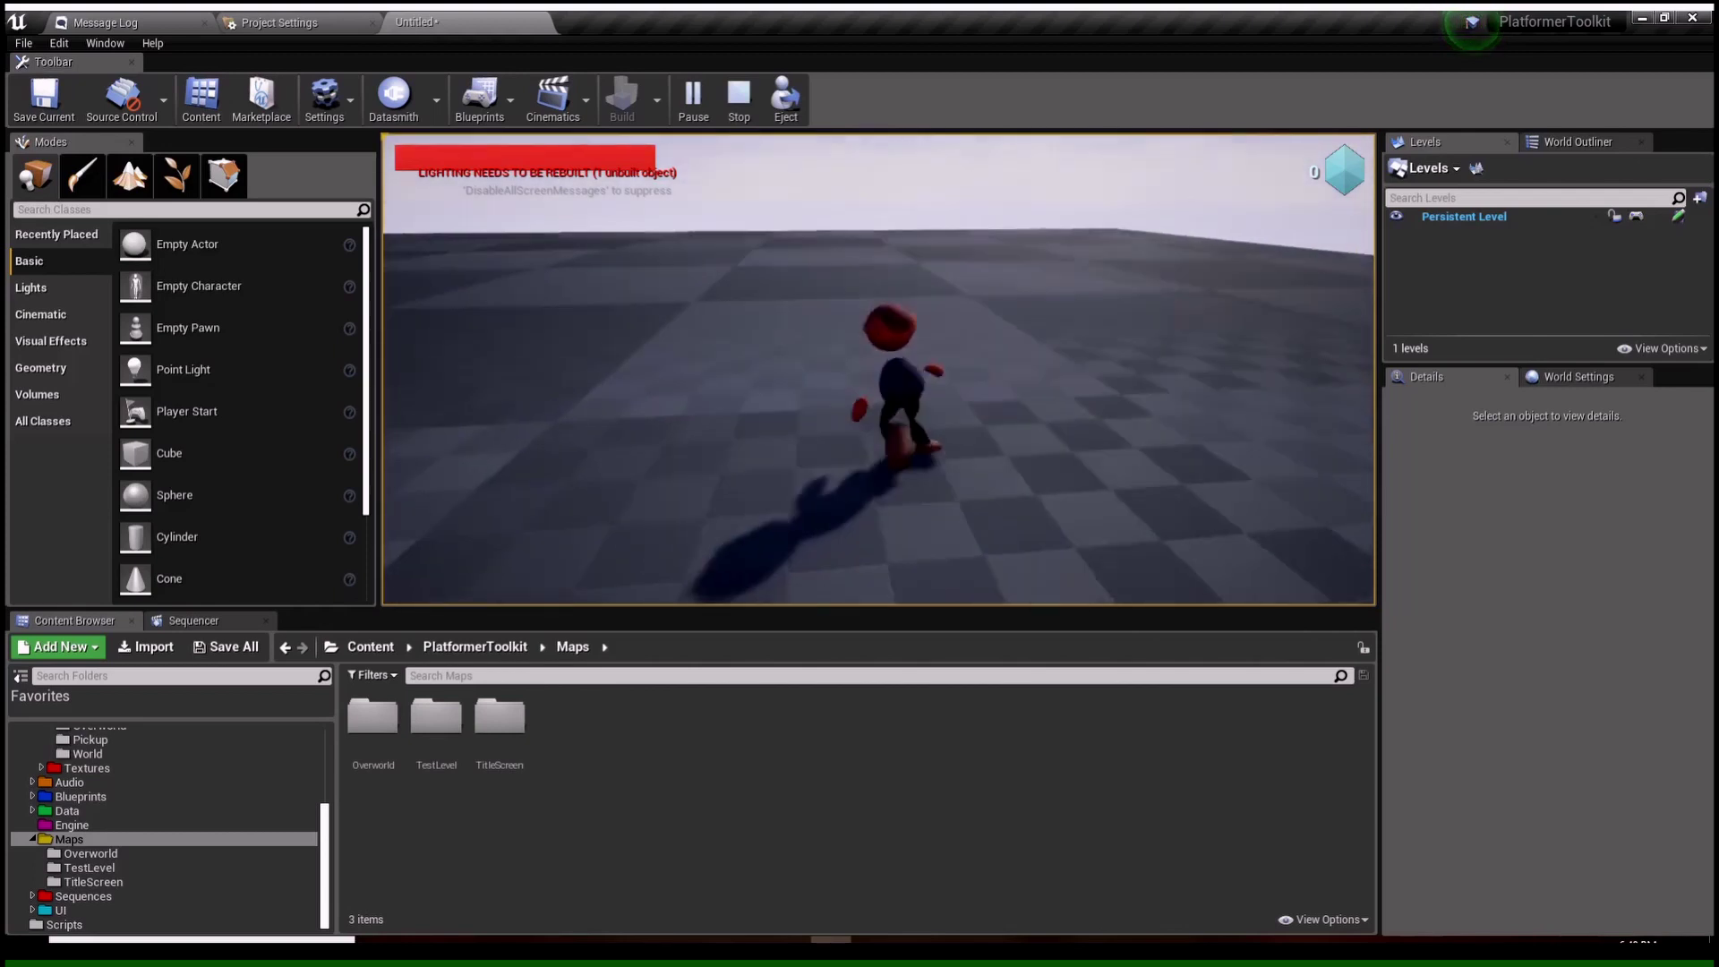
key("a")
key("d")
key("a")
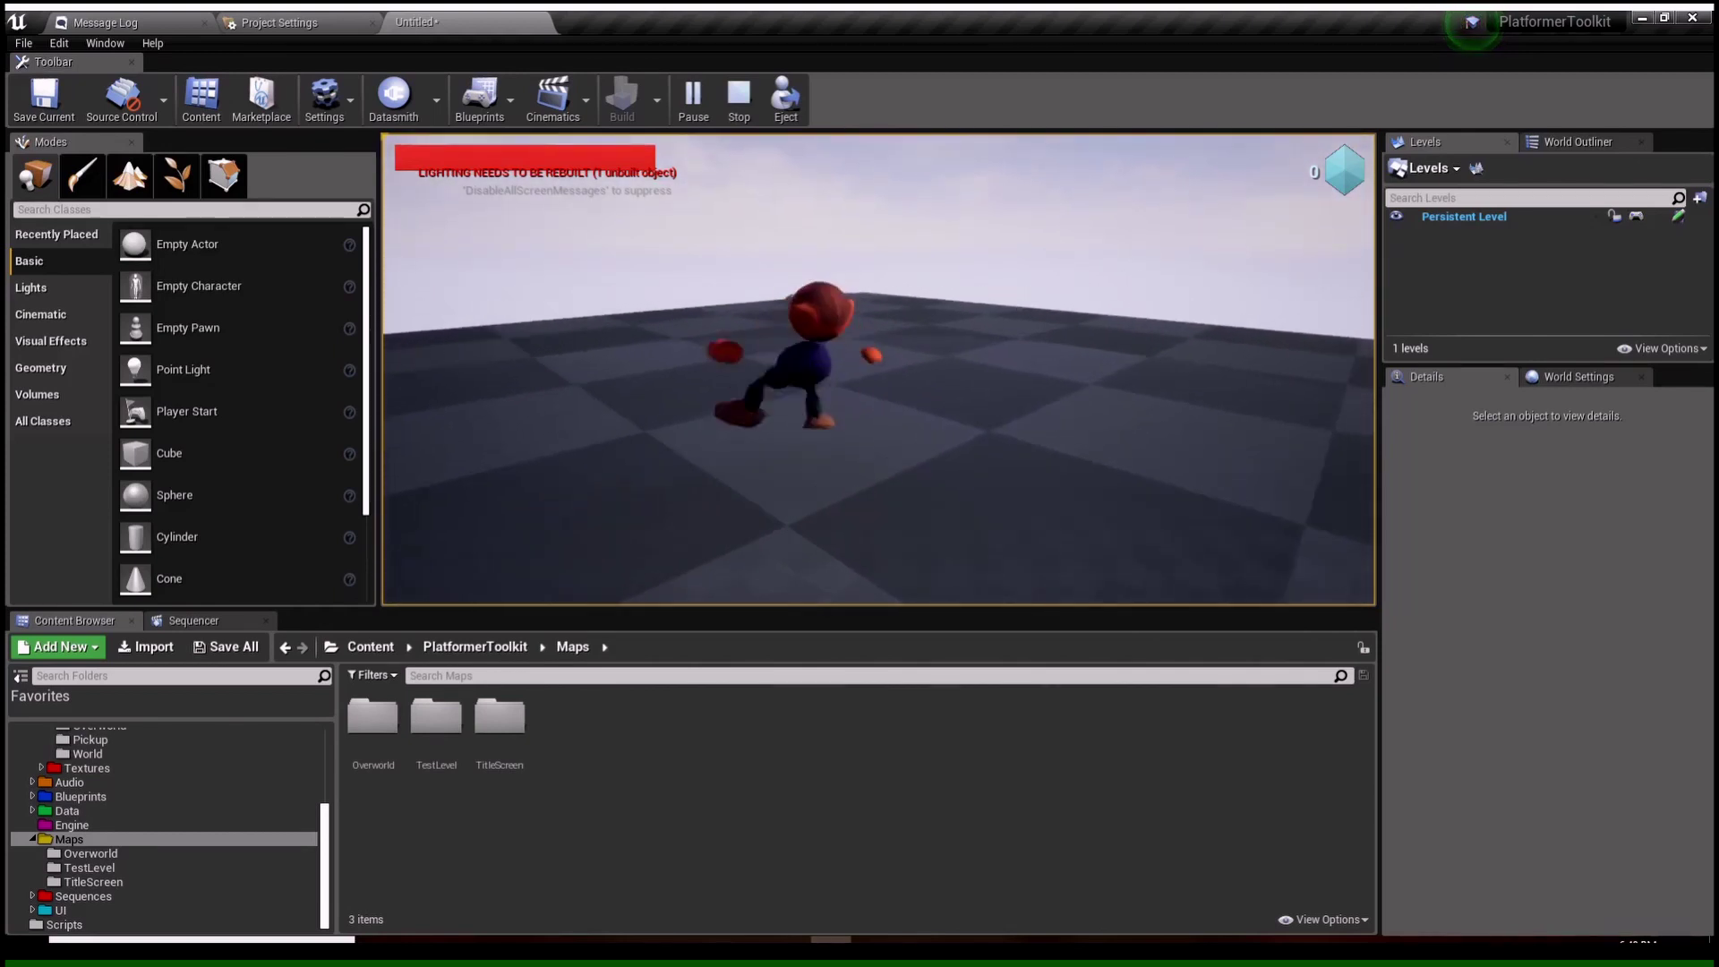
key("w")
Step: Pause the game, quit to the title screen with confirmation, and end the play session
key("p")
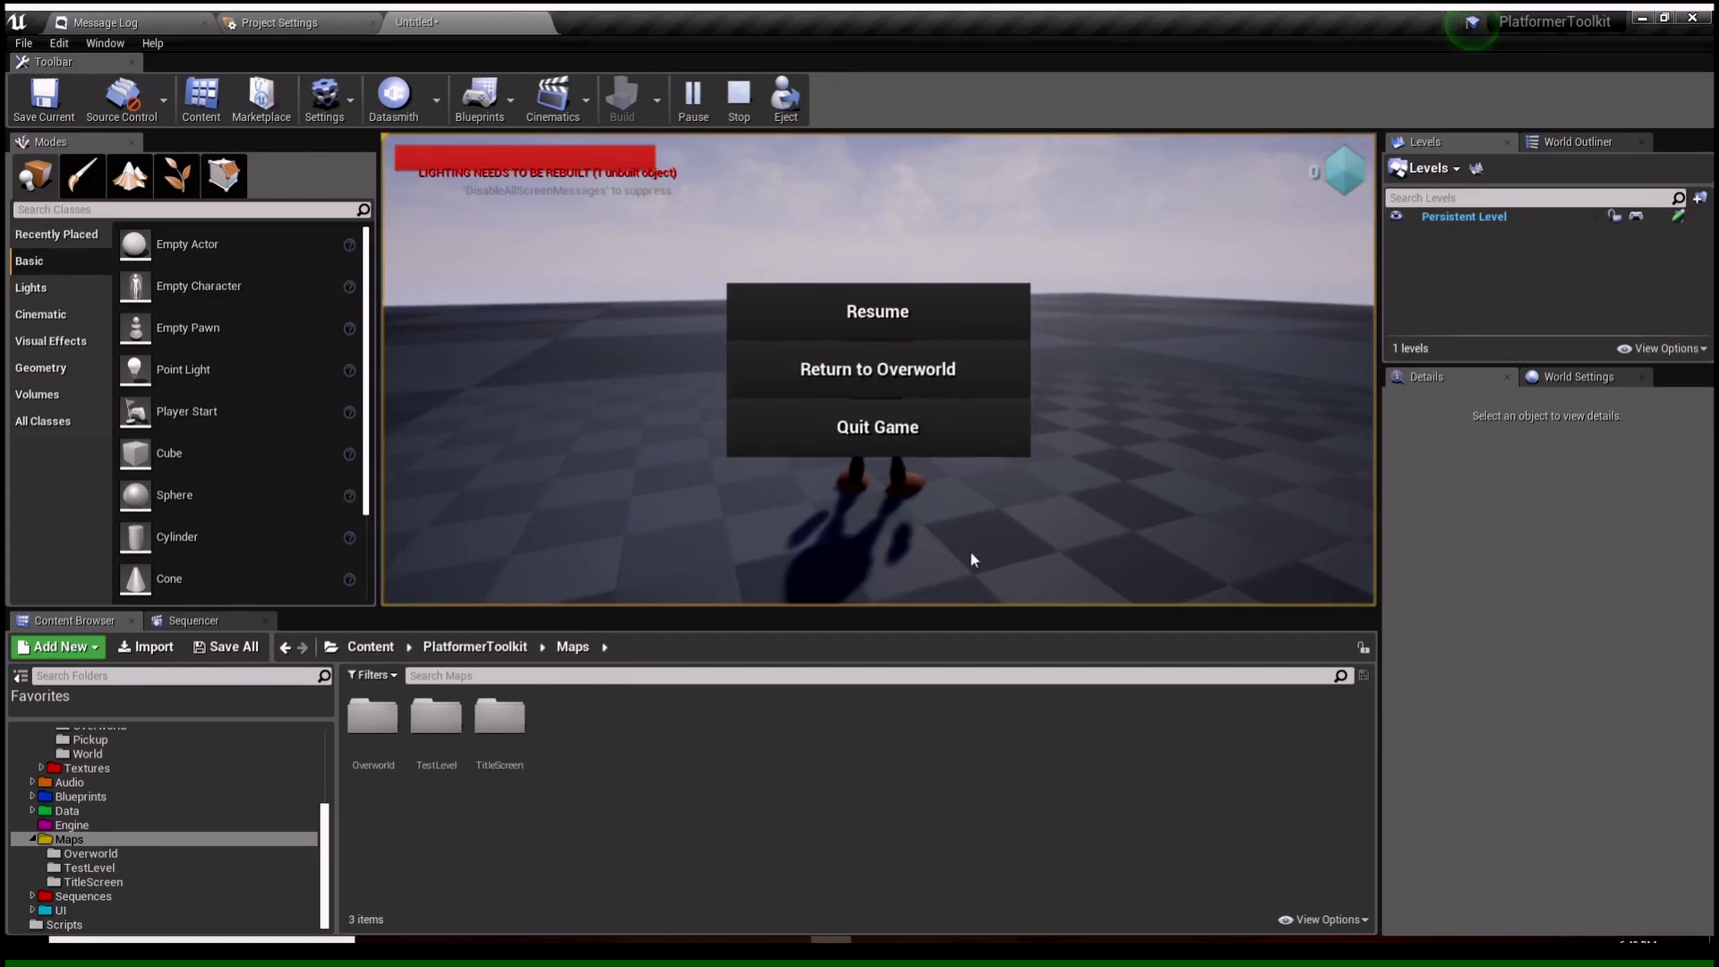
left_click(916, 439)
left_click(803, 395)
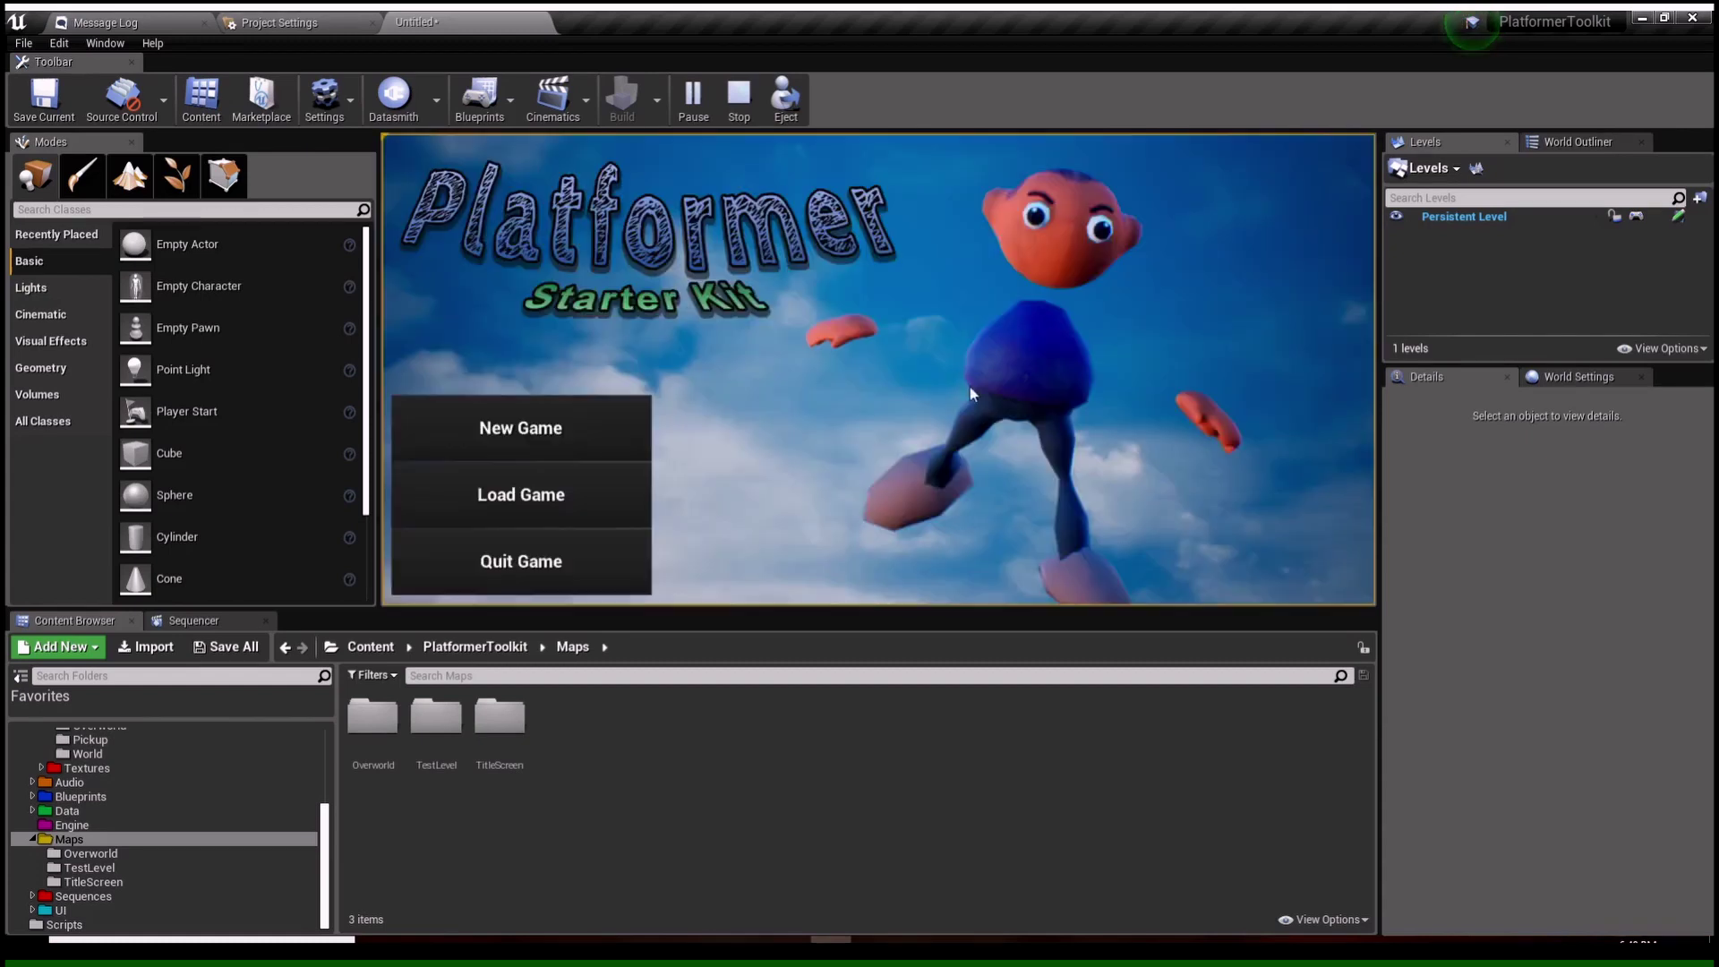
key("Escape")
Step: Play the level again, return to the overworld through the pause menu, and end the play session
left_click(912, 433)
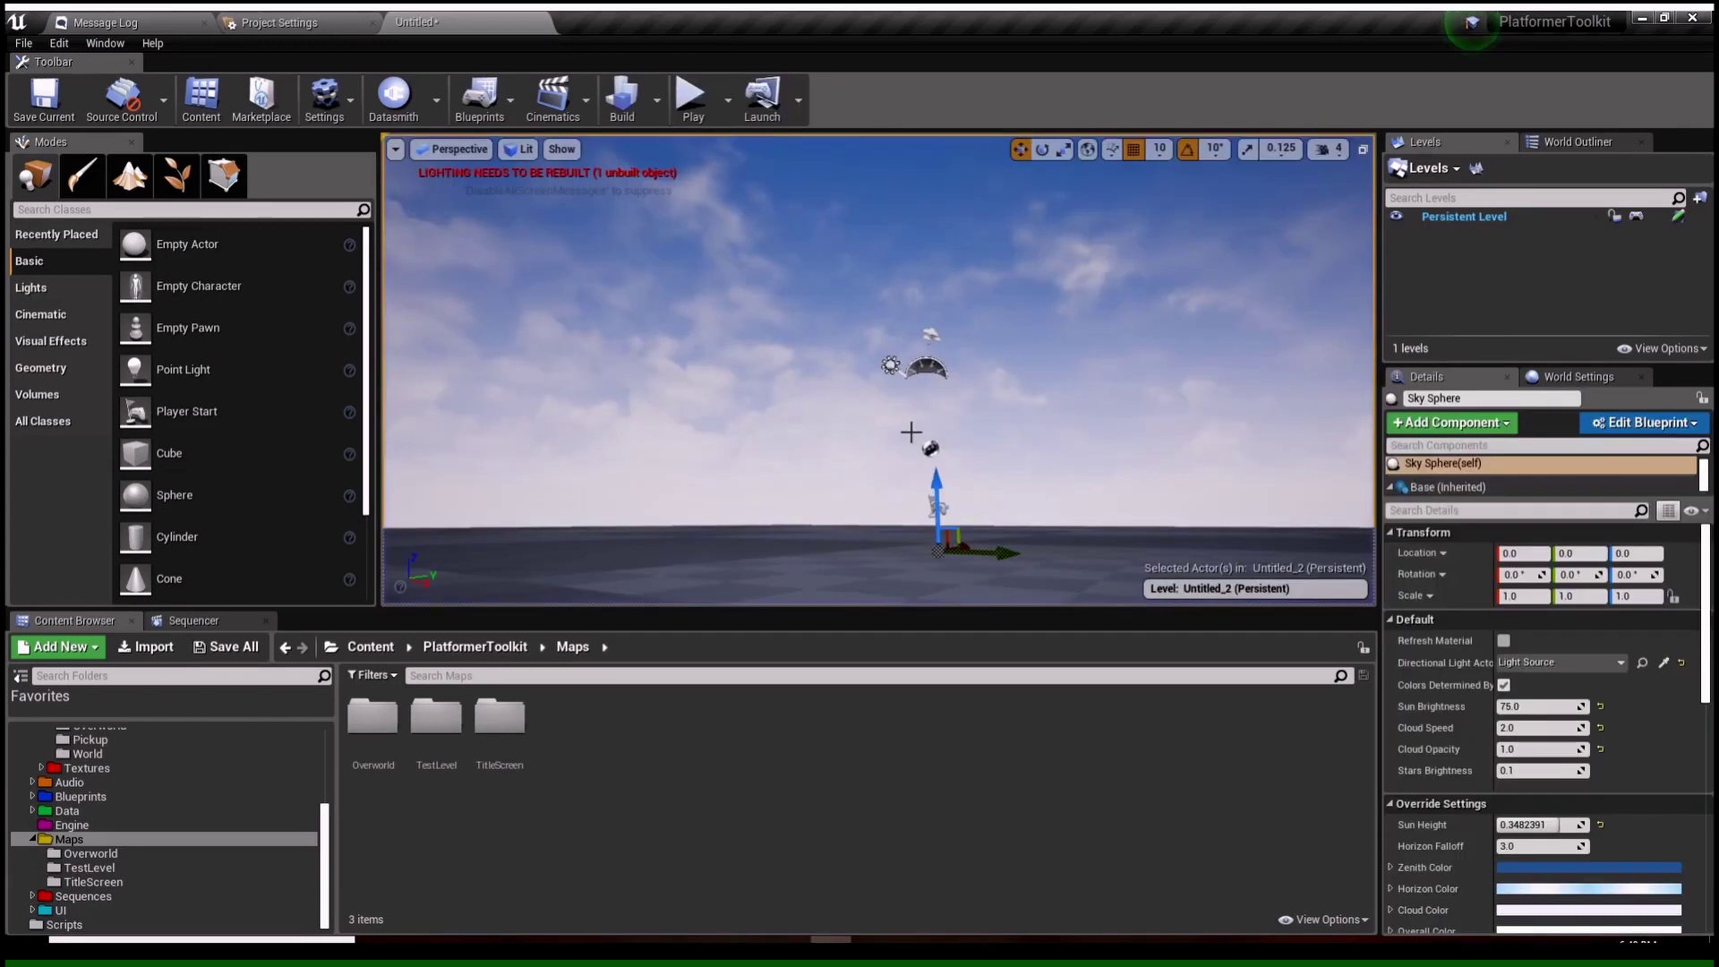
key("alt+p")
key("Escape")
left_click(877, 368)
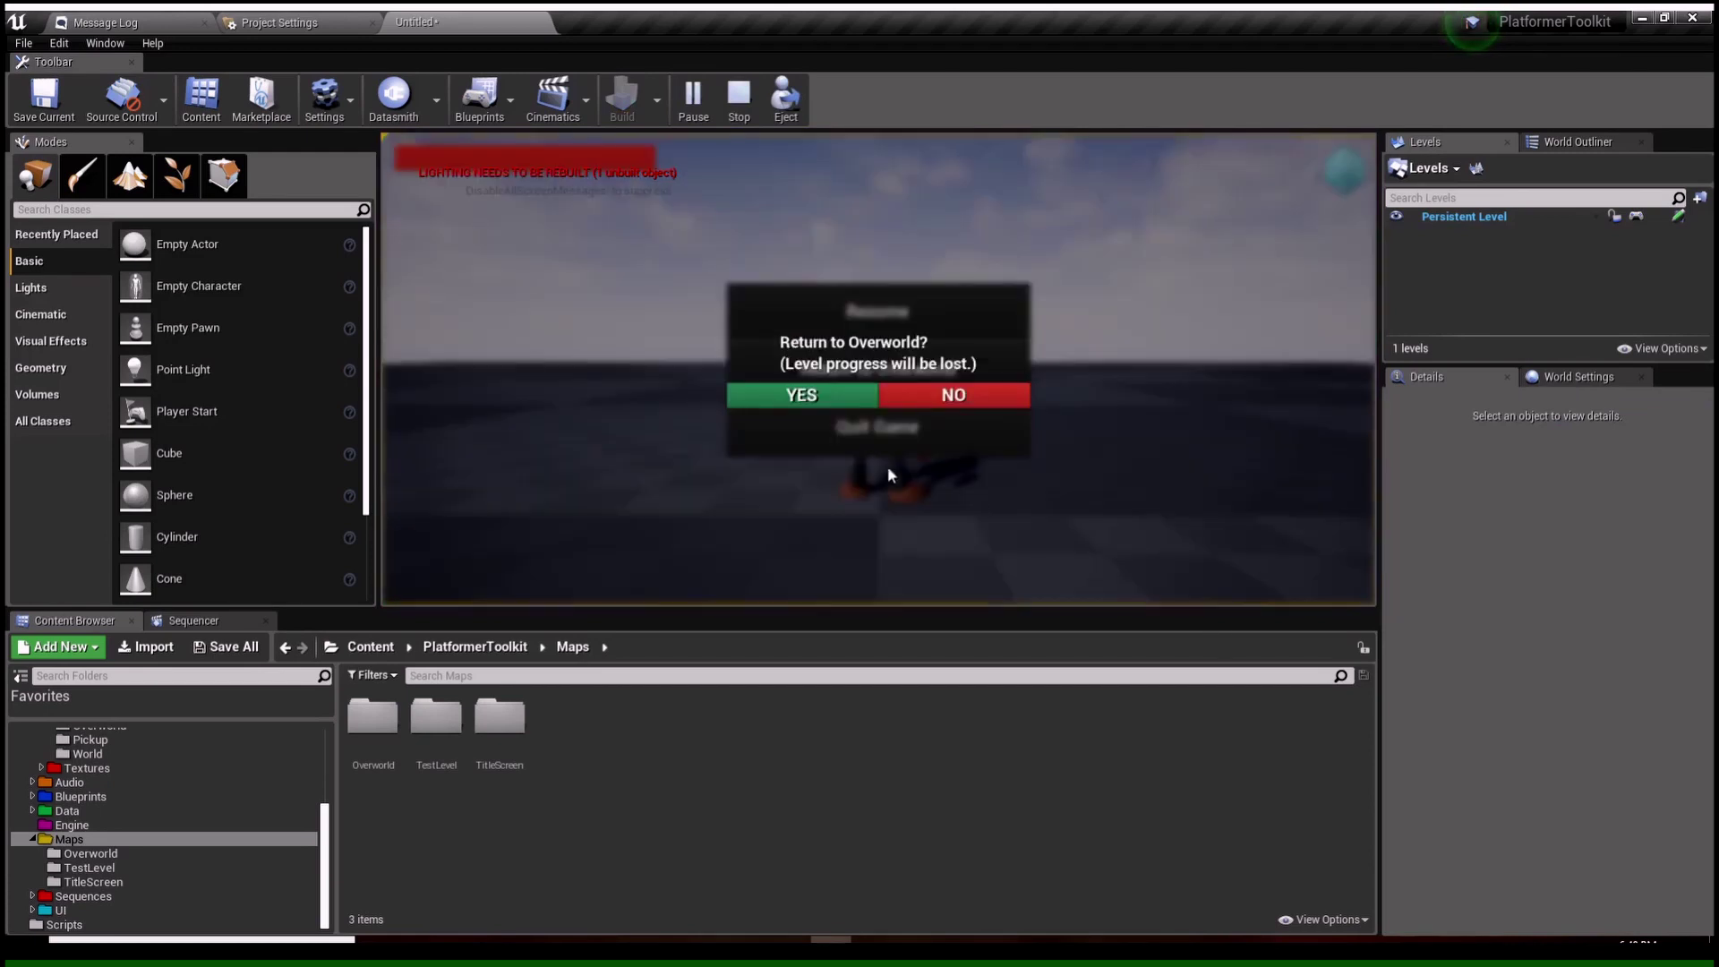
left_click(862, 394)
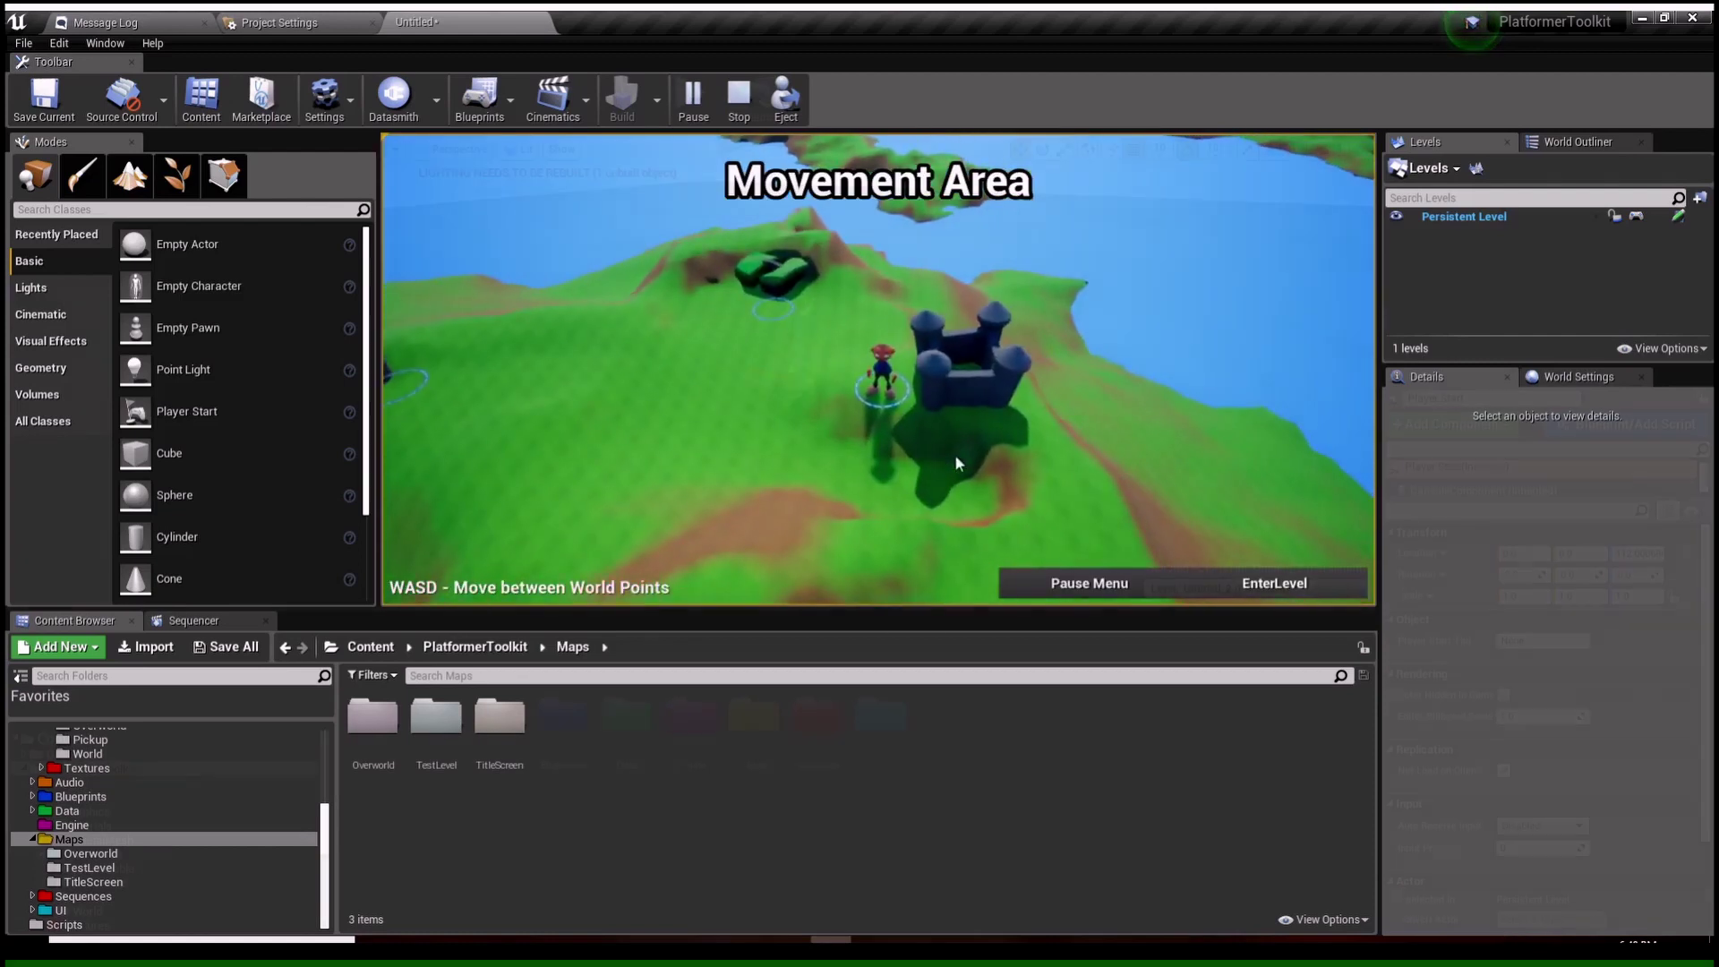
key("Escape")
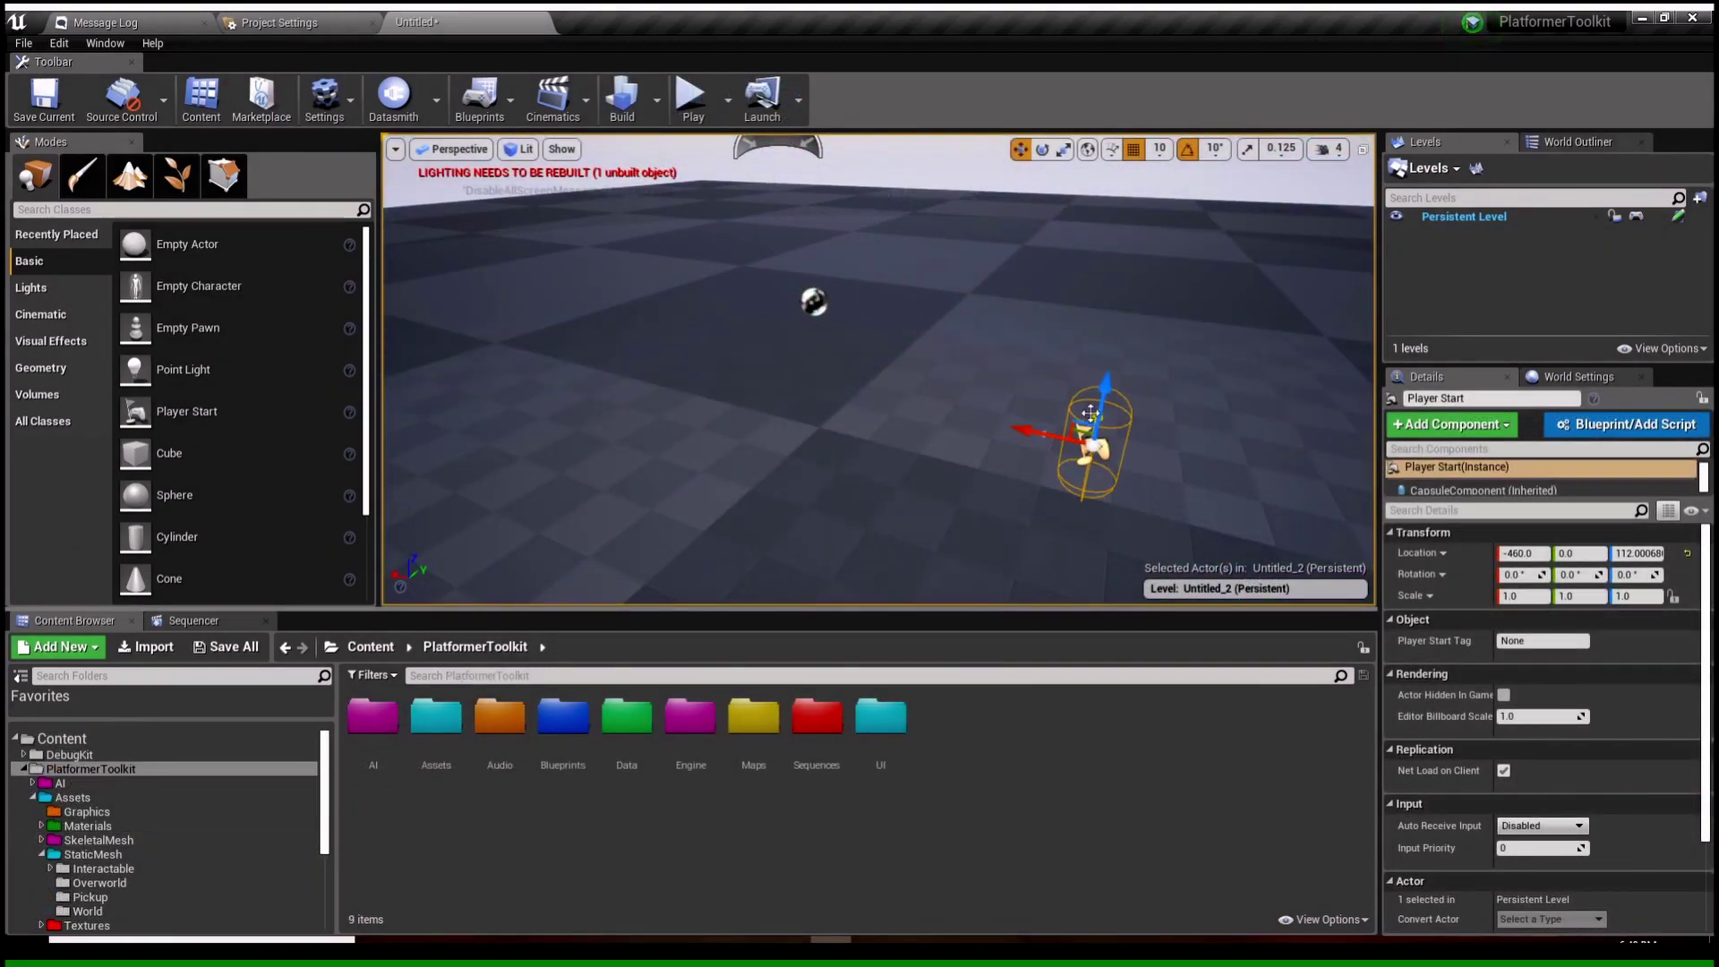
Step: Look through the toolkit's Blueprints folder, including Characters, and return to the PlatformerToolkit folder
right_click_drag(1091, 412, 985, 425)
left_click(973, 457)
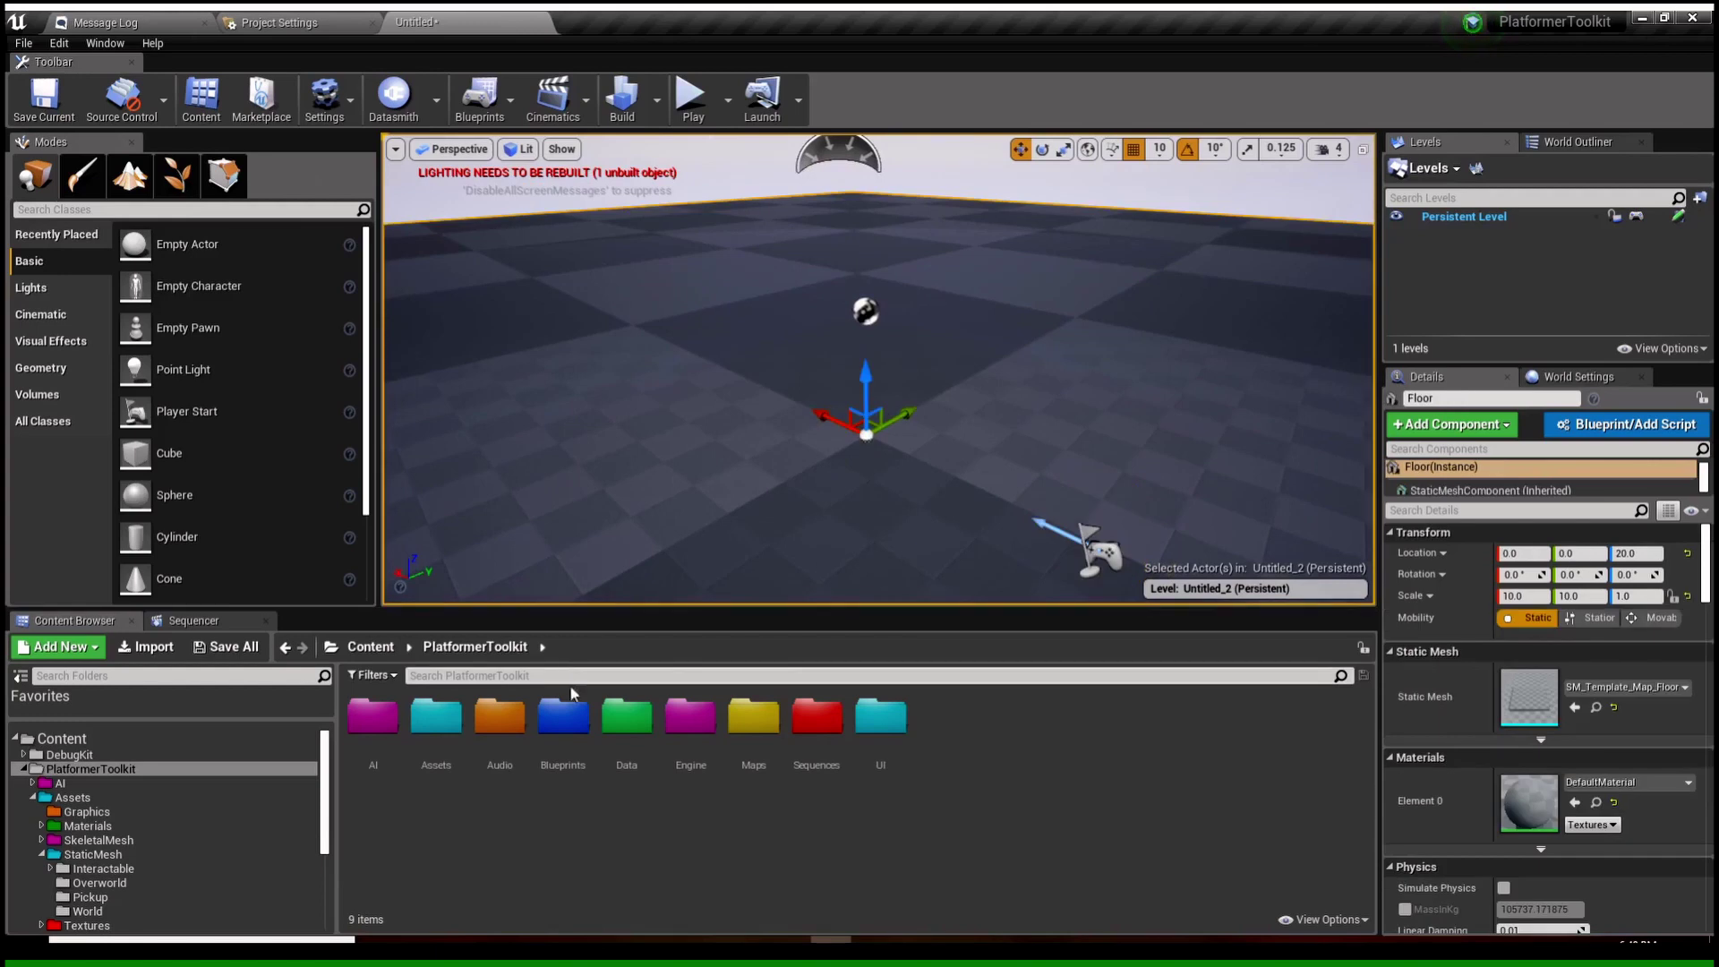
double_click(564, 715)
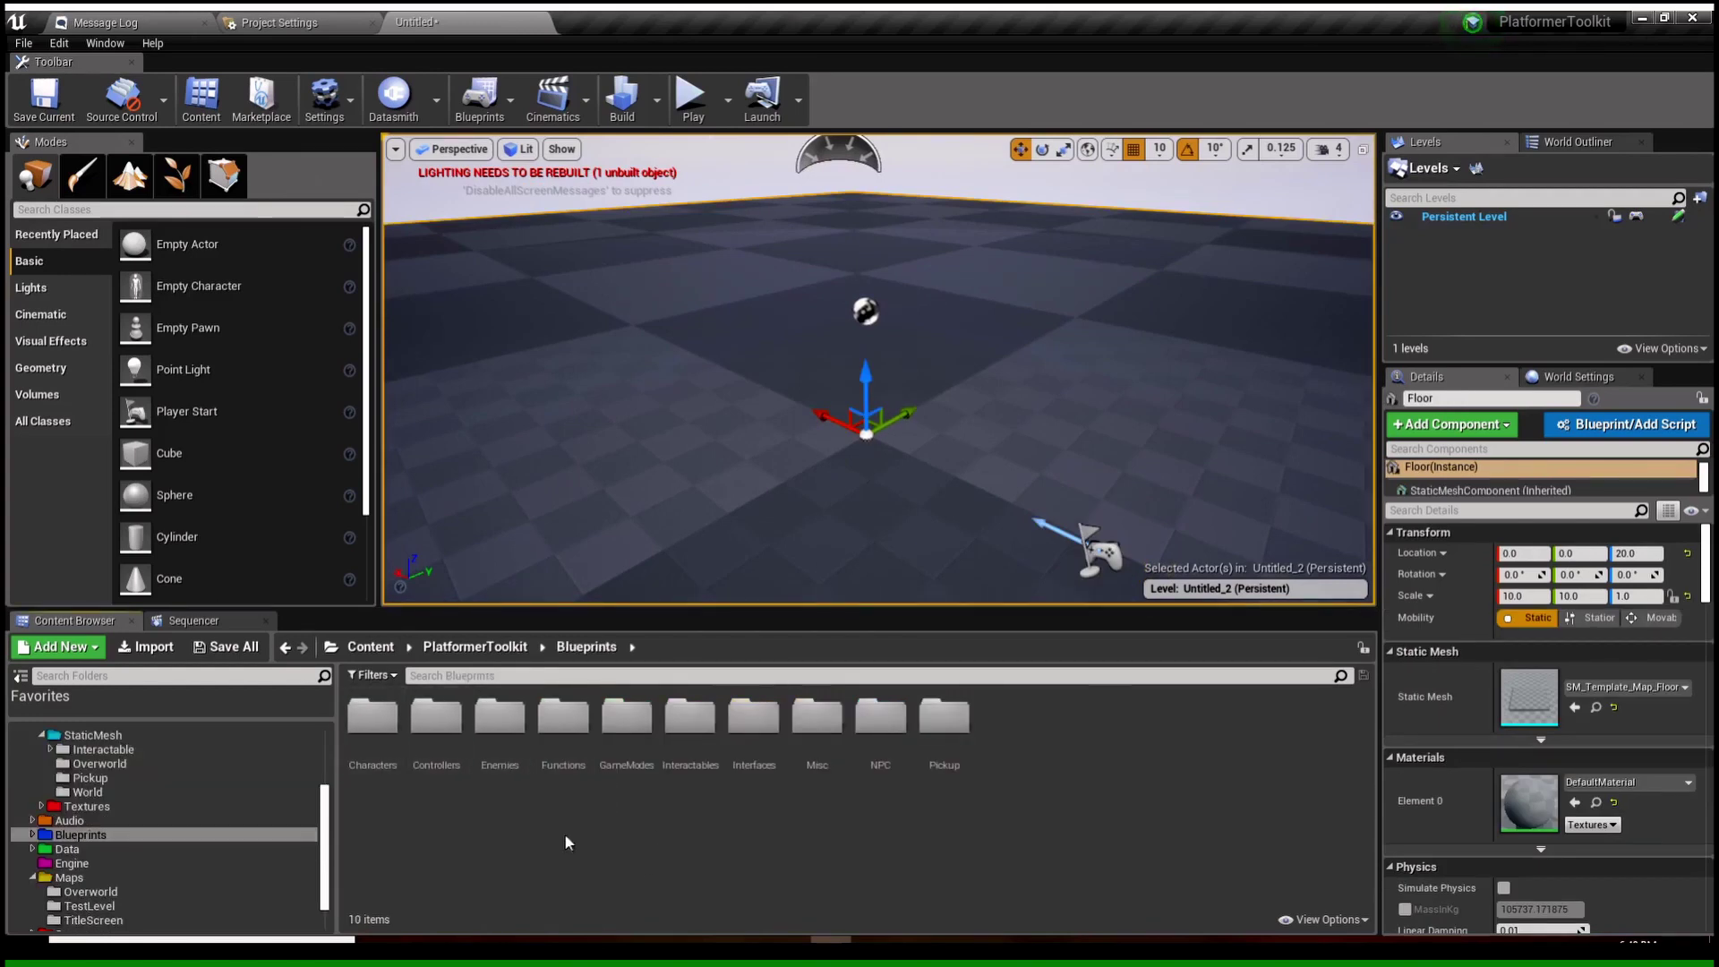
double_click(373, 716)
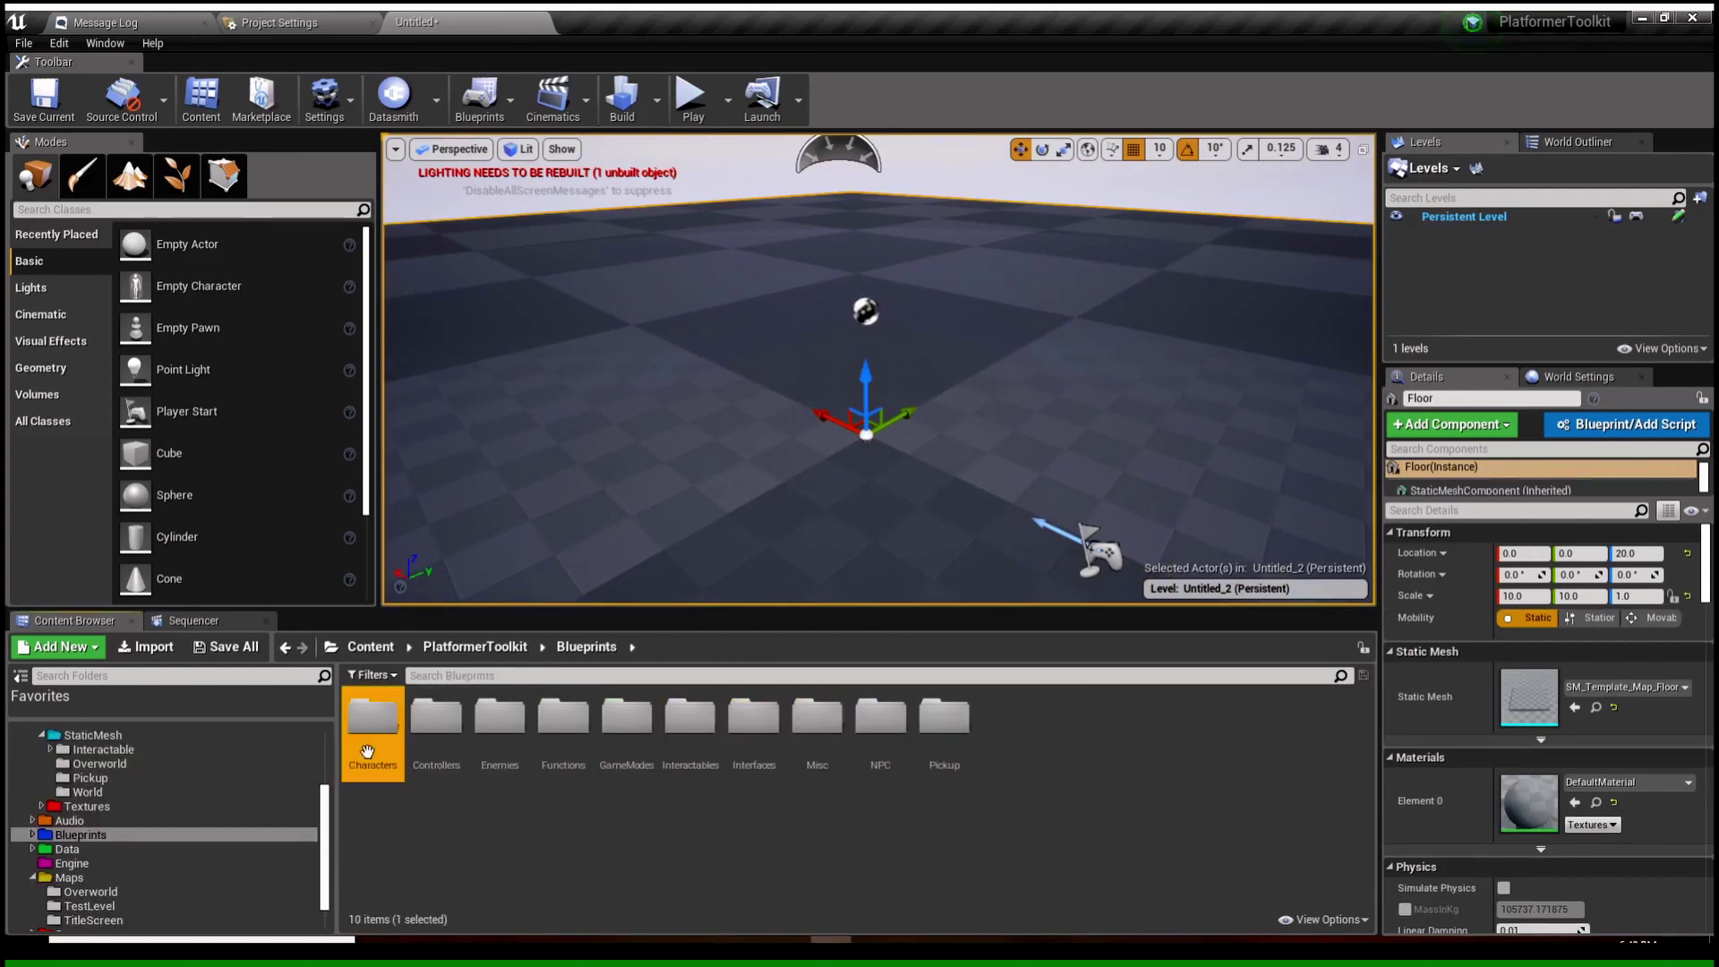
left_click(609, 649)
left_click(498, 648)
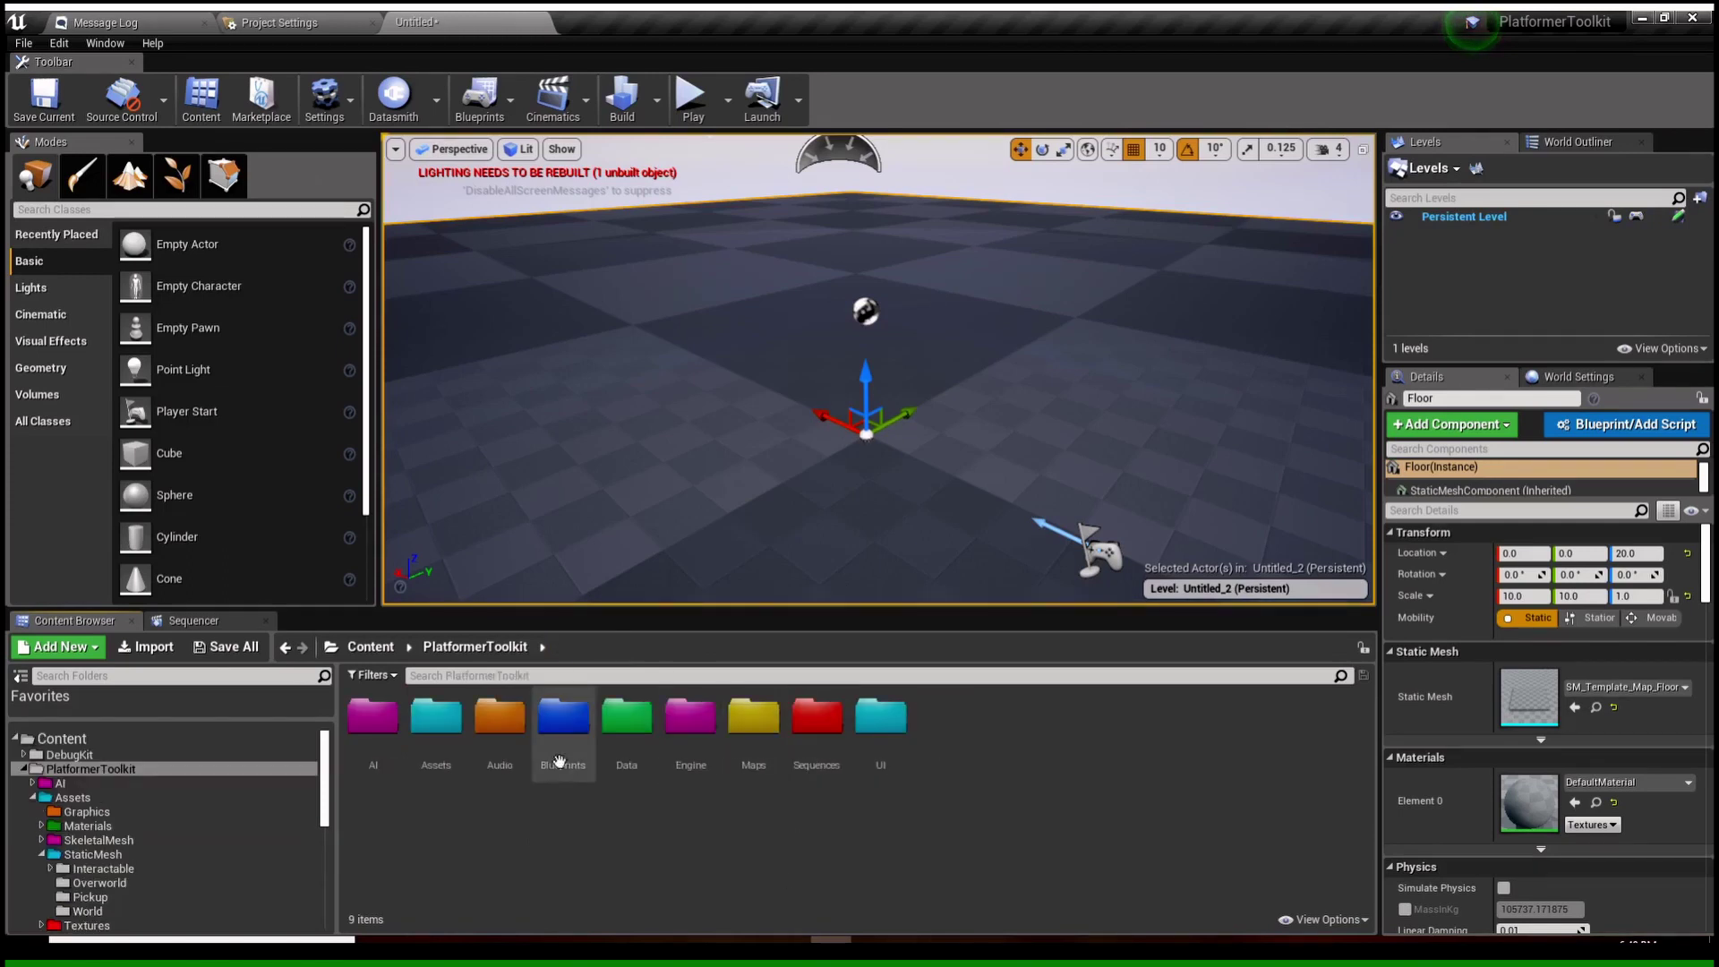
Step: Place the b_LevelEnd blueprint from the Interactables folder on the floor and rotate it 90° about Z
double_click(562, 717)
double_click(690, 716)
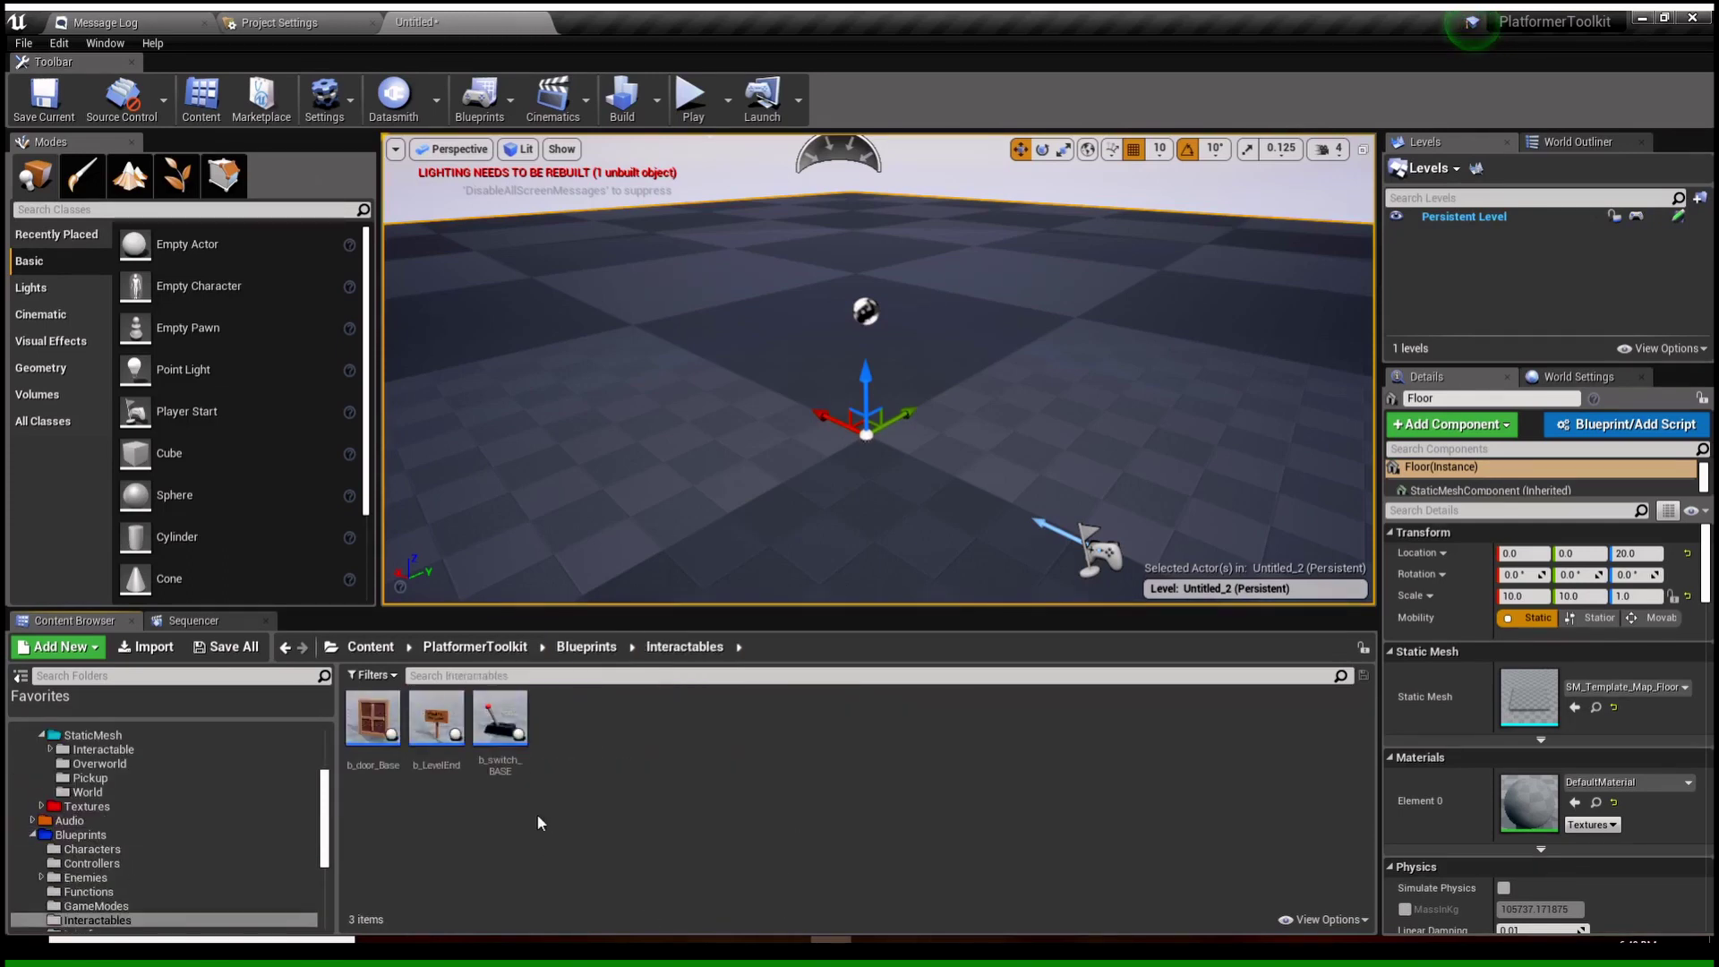
left_click_drag(436, 723, 740, 325)
key("e")
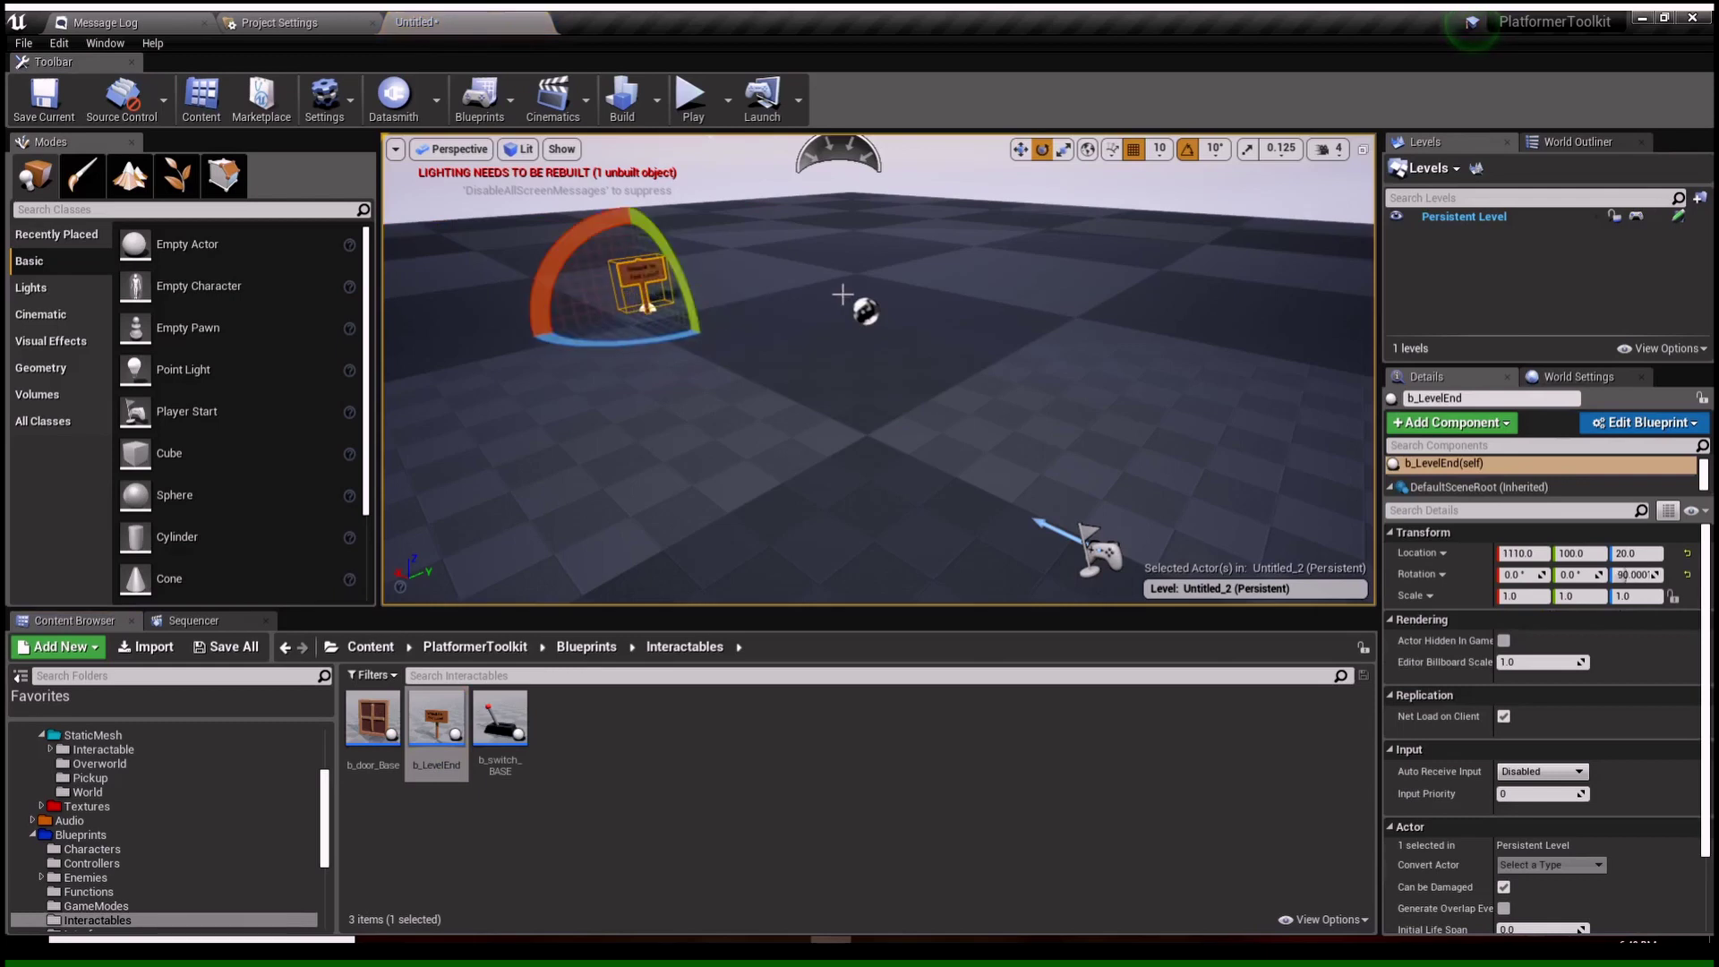
Step: Play the level, walk the character to the level end sign, and return to the overworld
key("alt+p")
key("w")
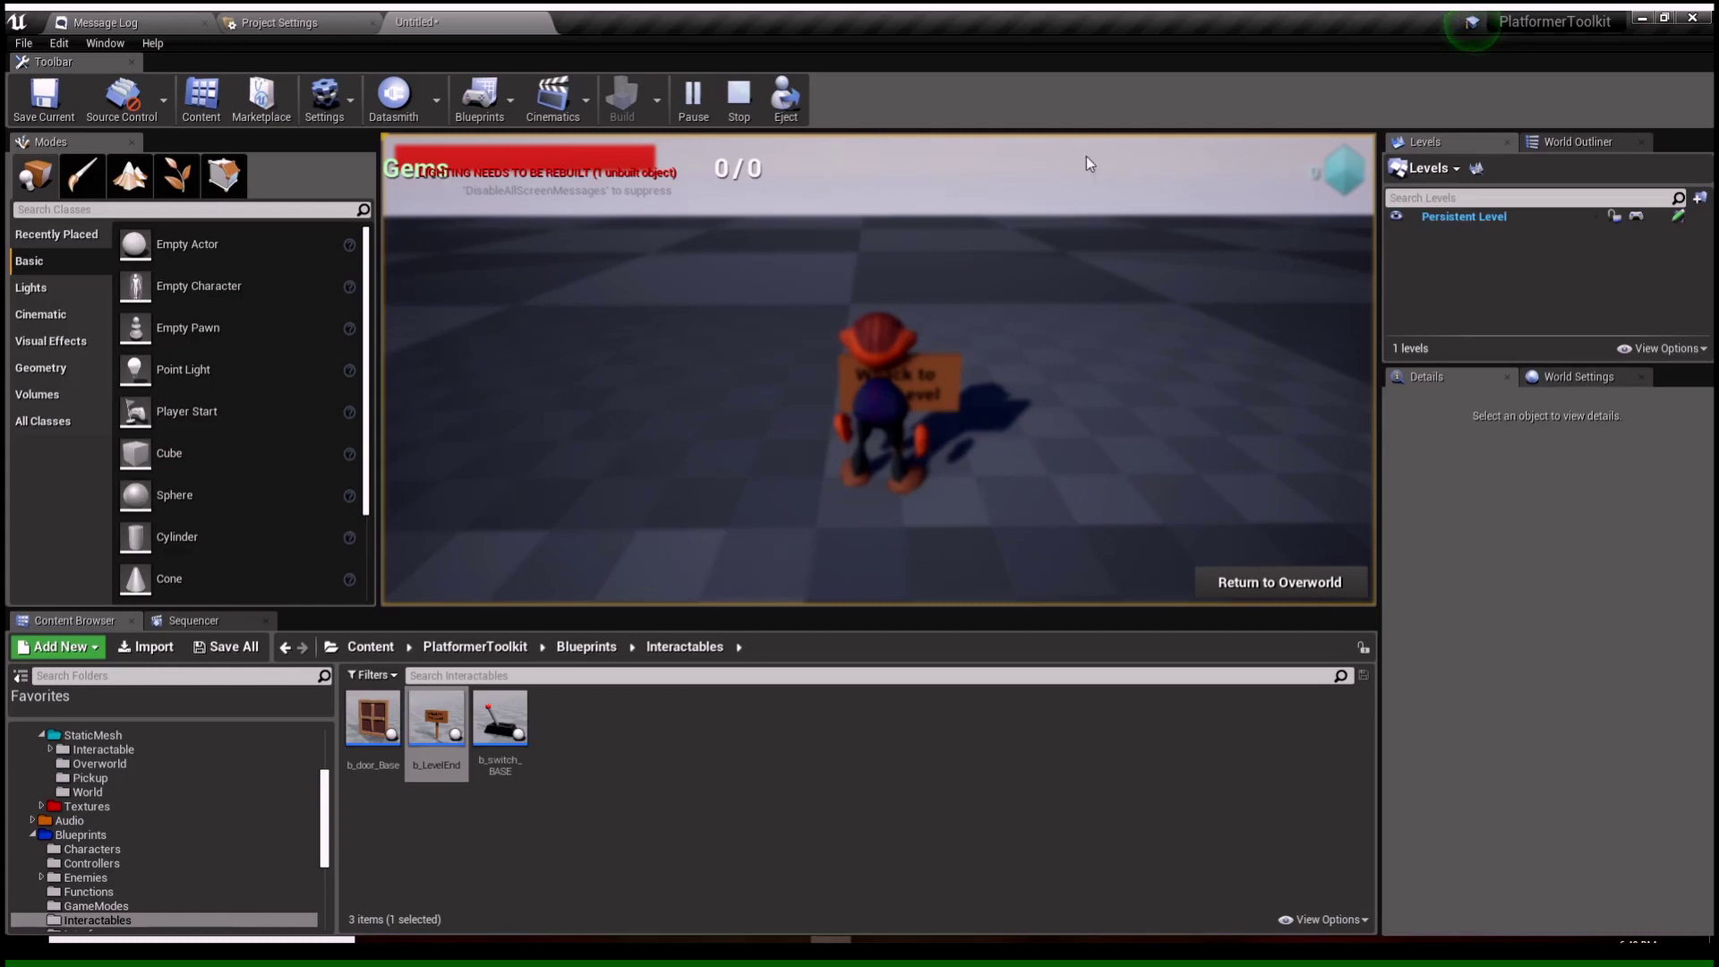
left_click(1270, 588)
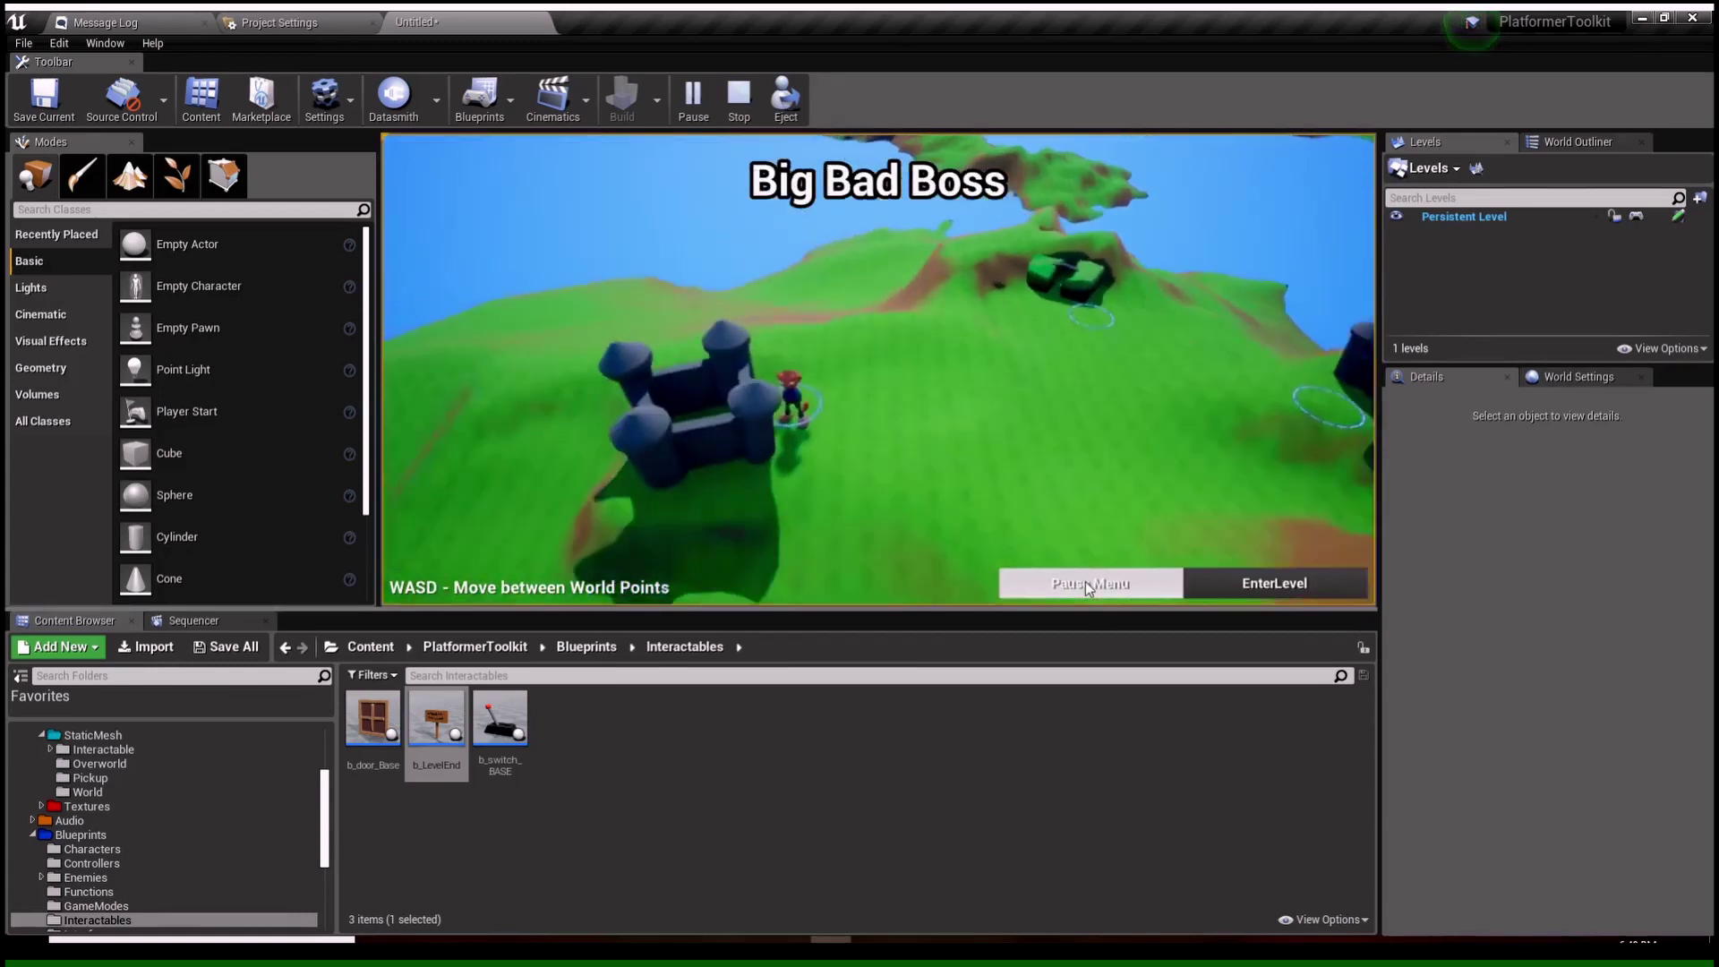
Step: Move the character between the Big Bad Boss and Movement Area world points, then end the play session
key("w")
key("d")
key("a")
key("d")
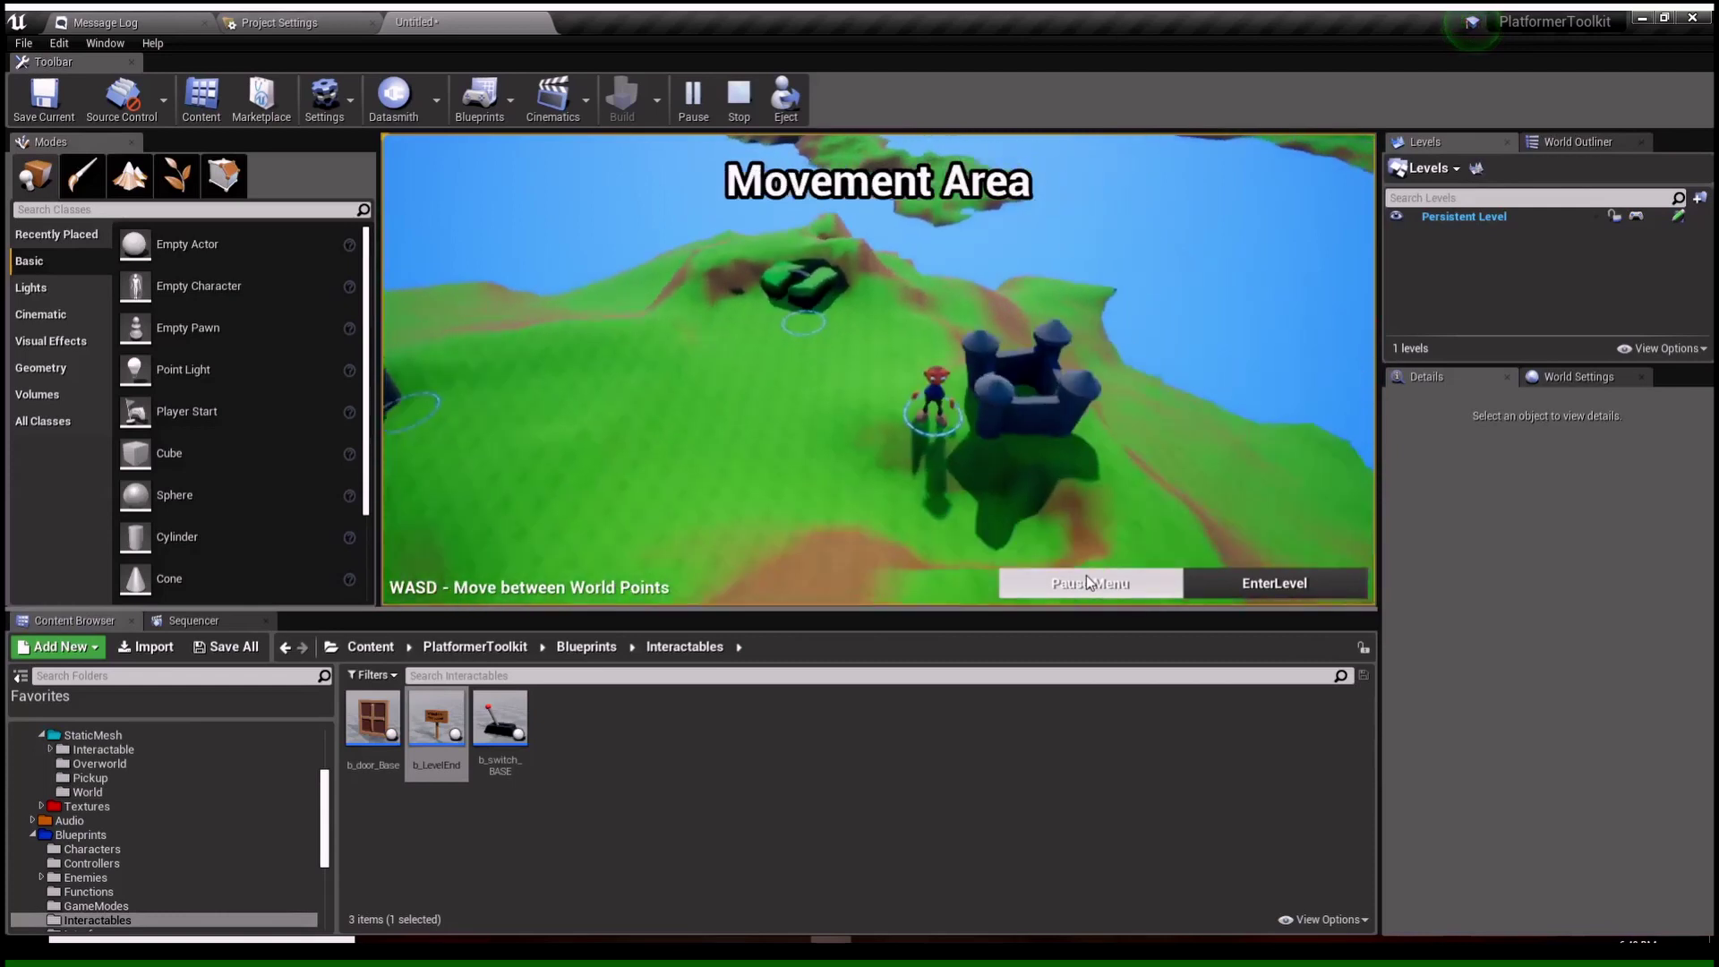
key("w")
key("a")
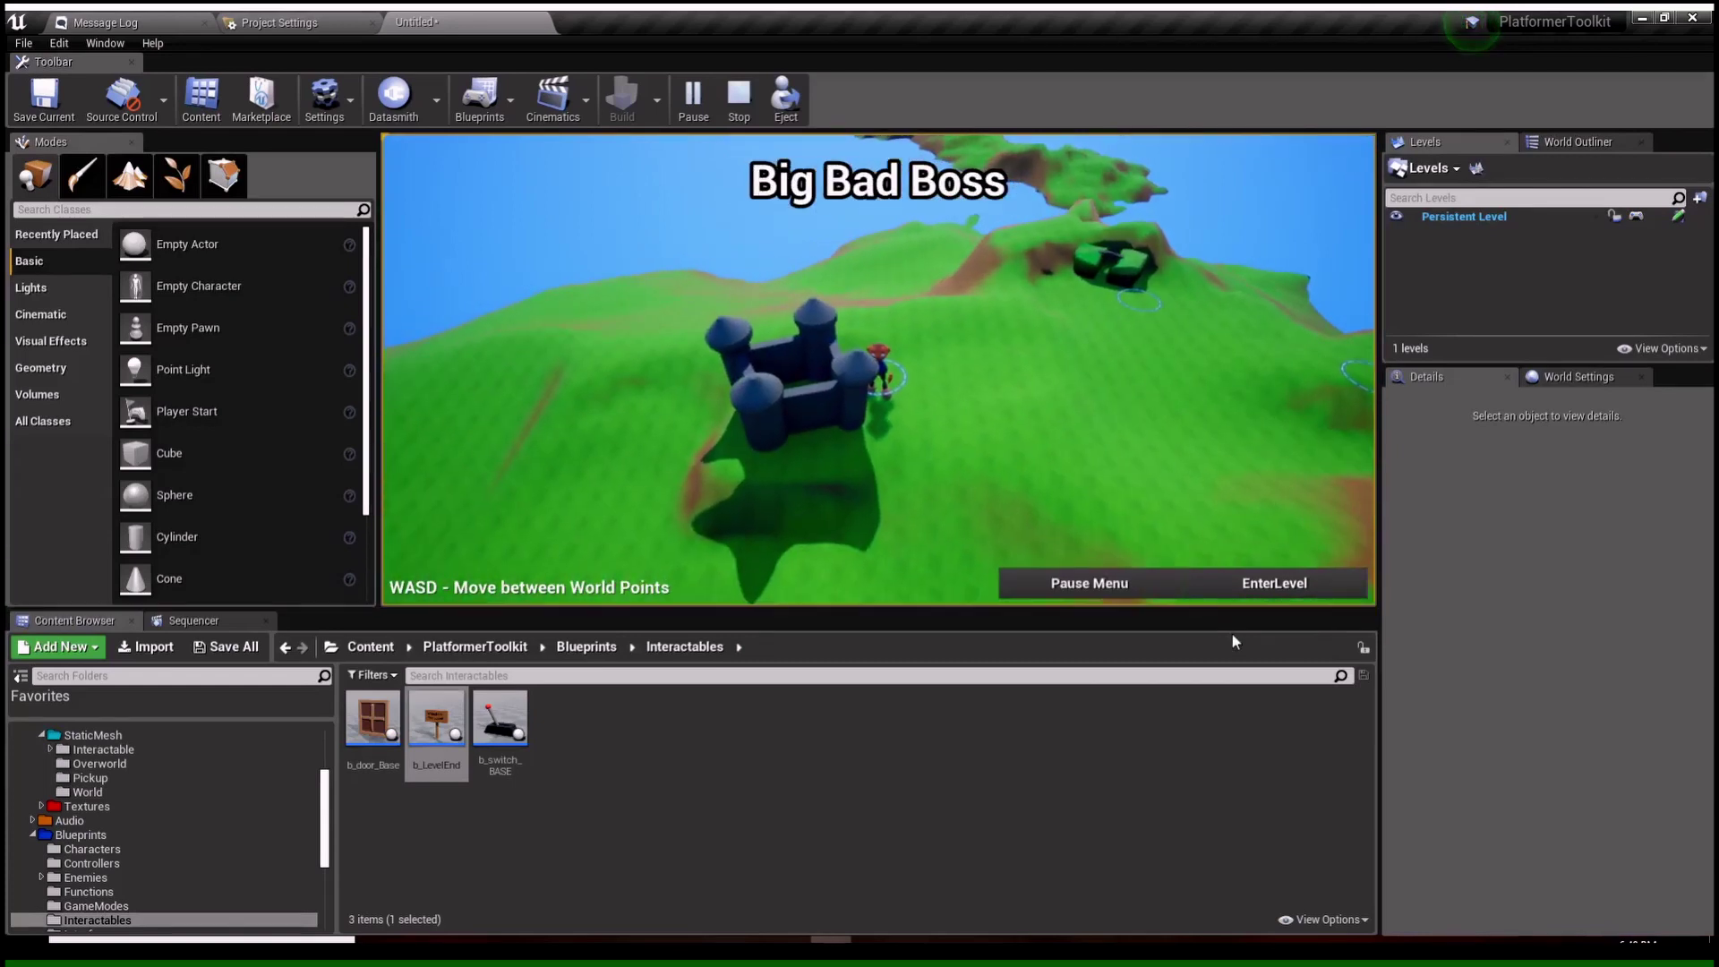
key("Escape")
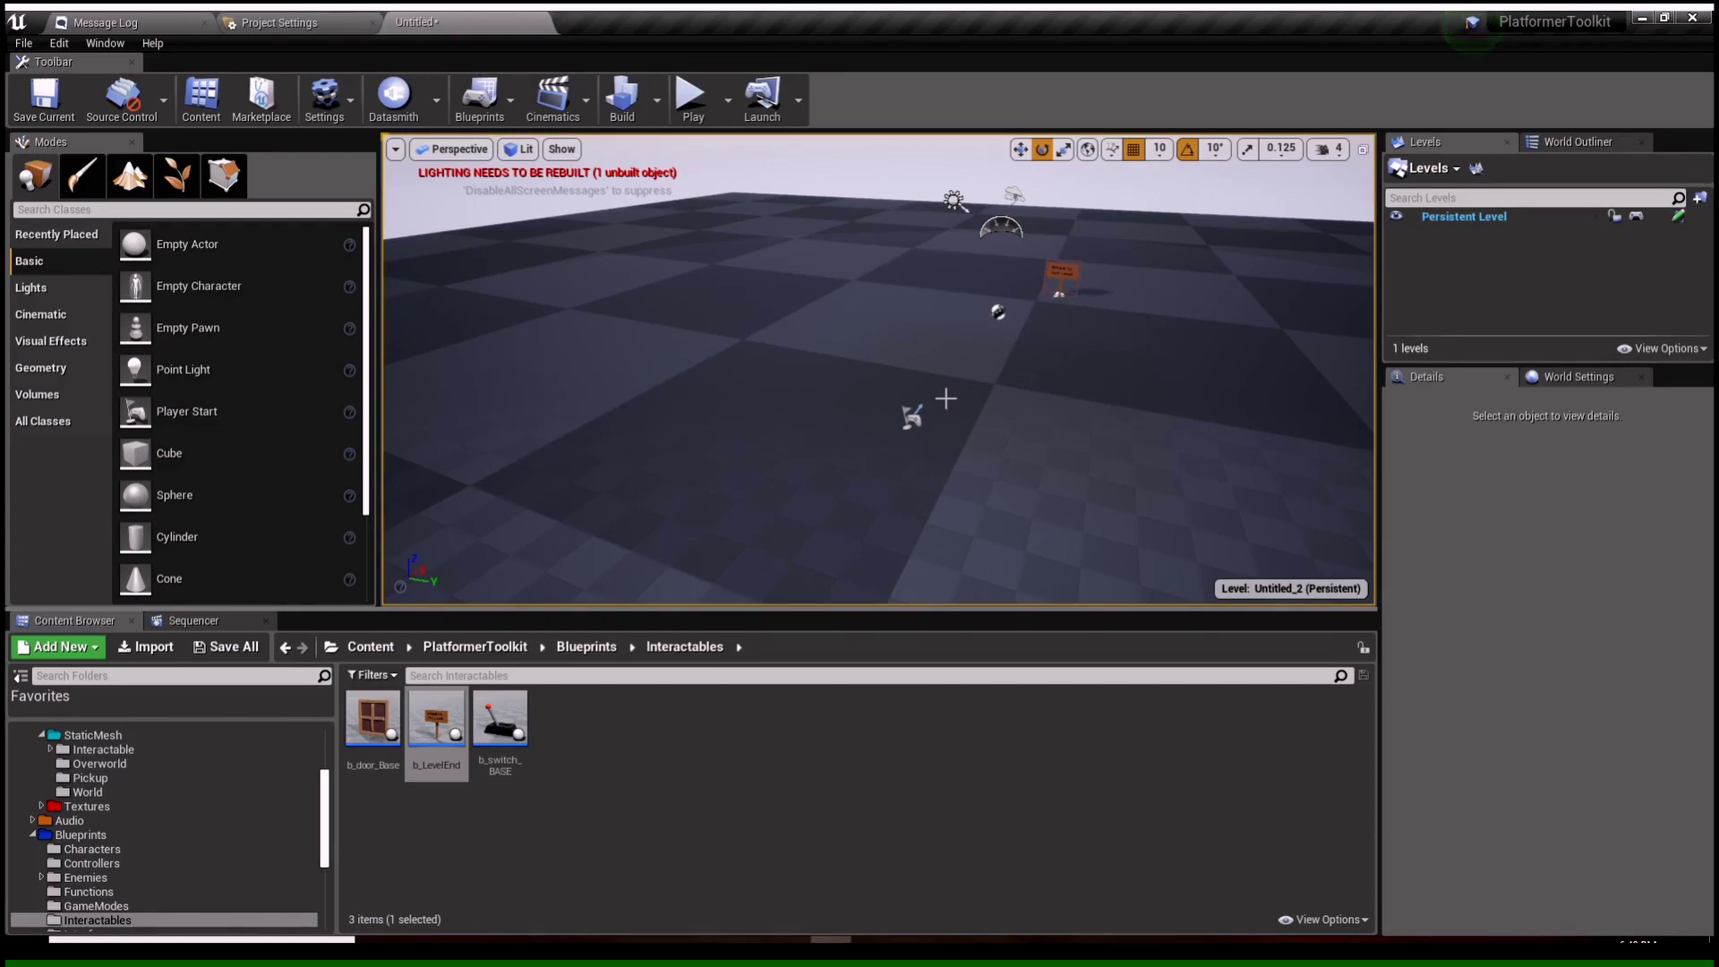
Step: Open the mp_Overworld level from the Overworld maps folder and inspect its castles and world points
right_click_drag(946, 398, 1005, 323)
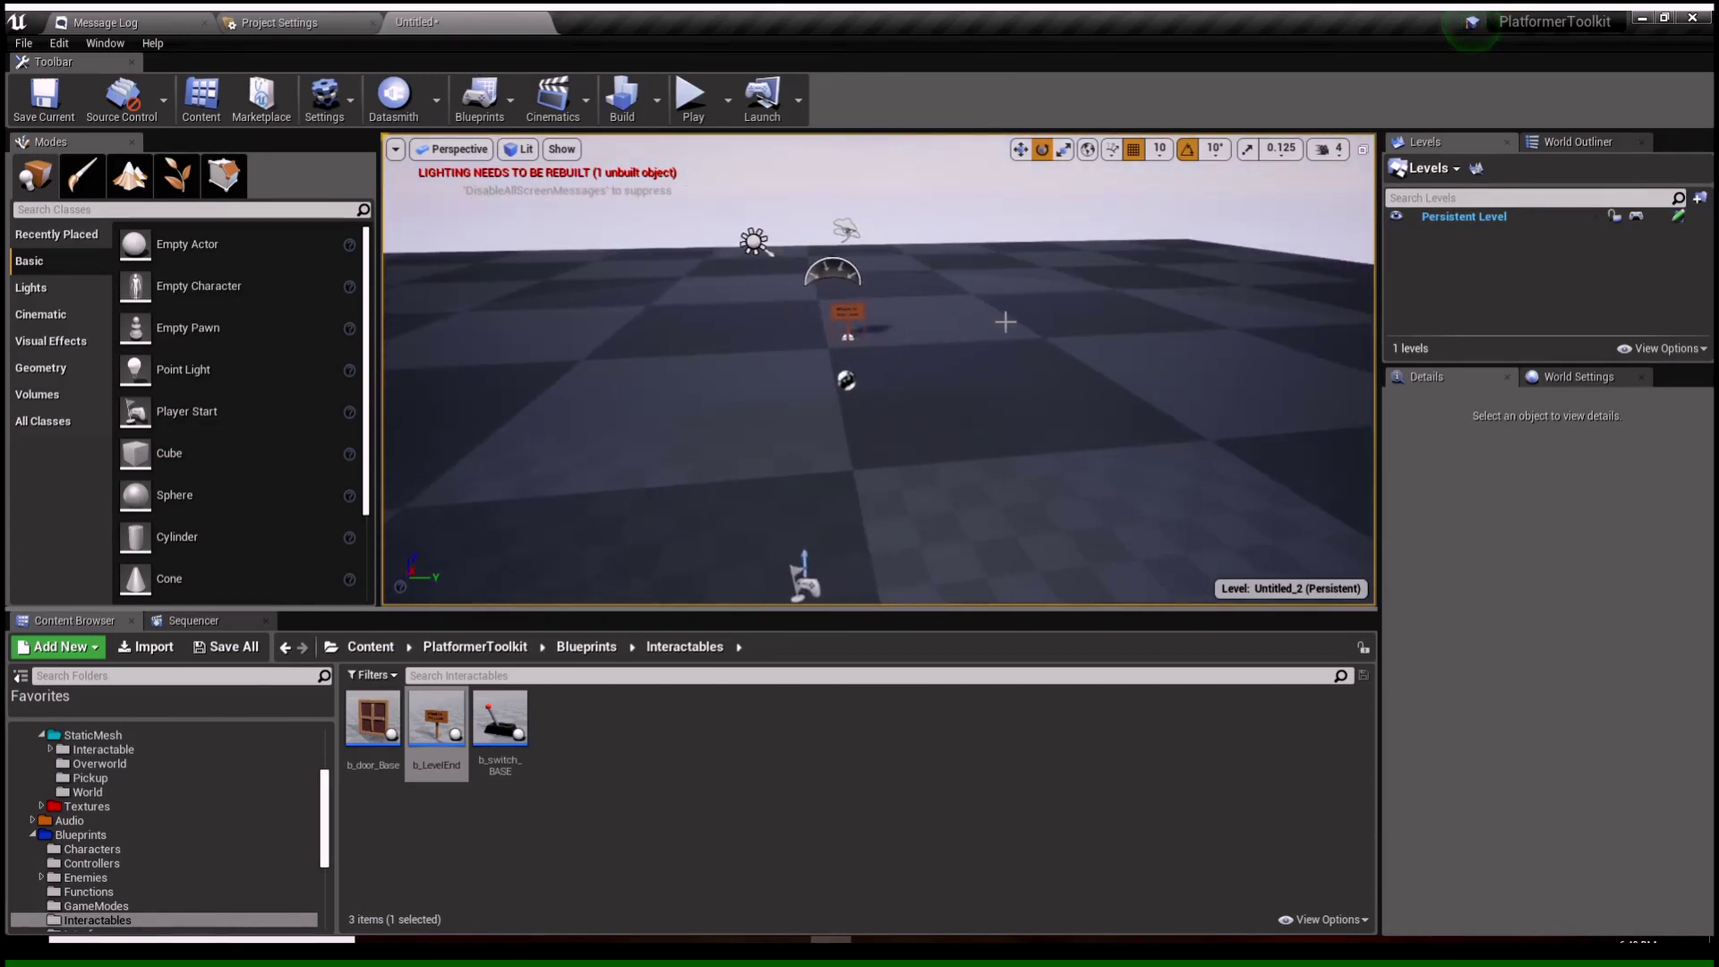
left_click(752, 718)
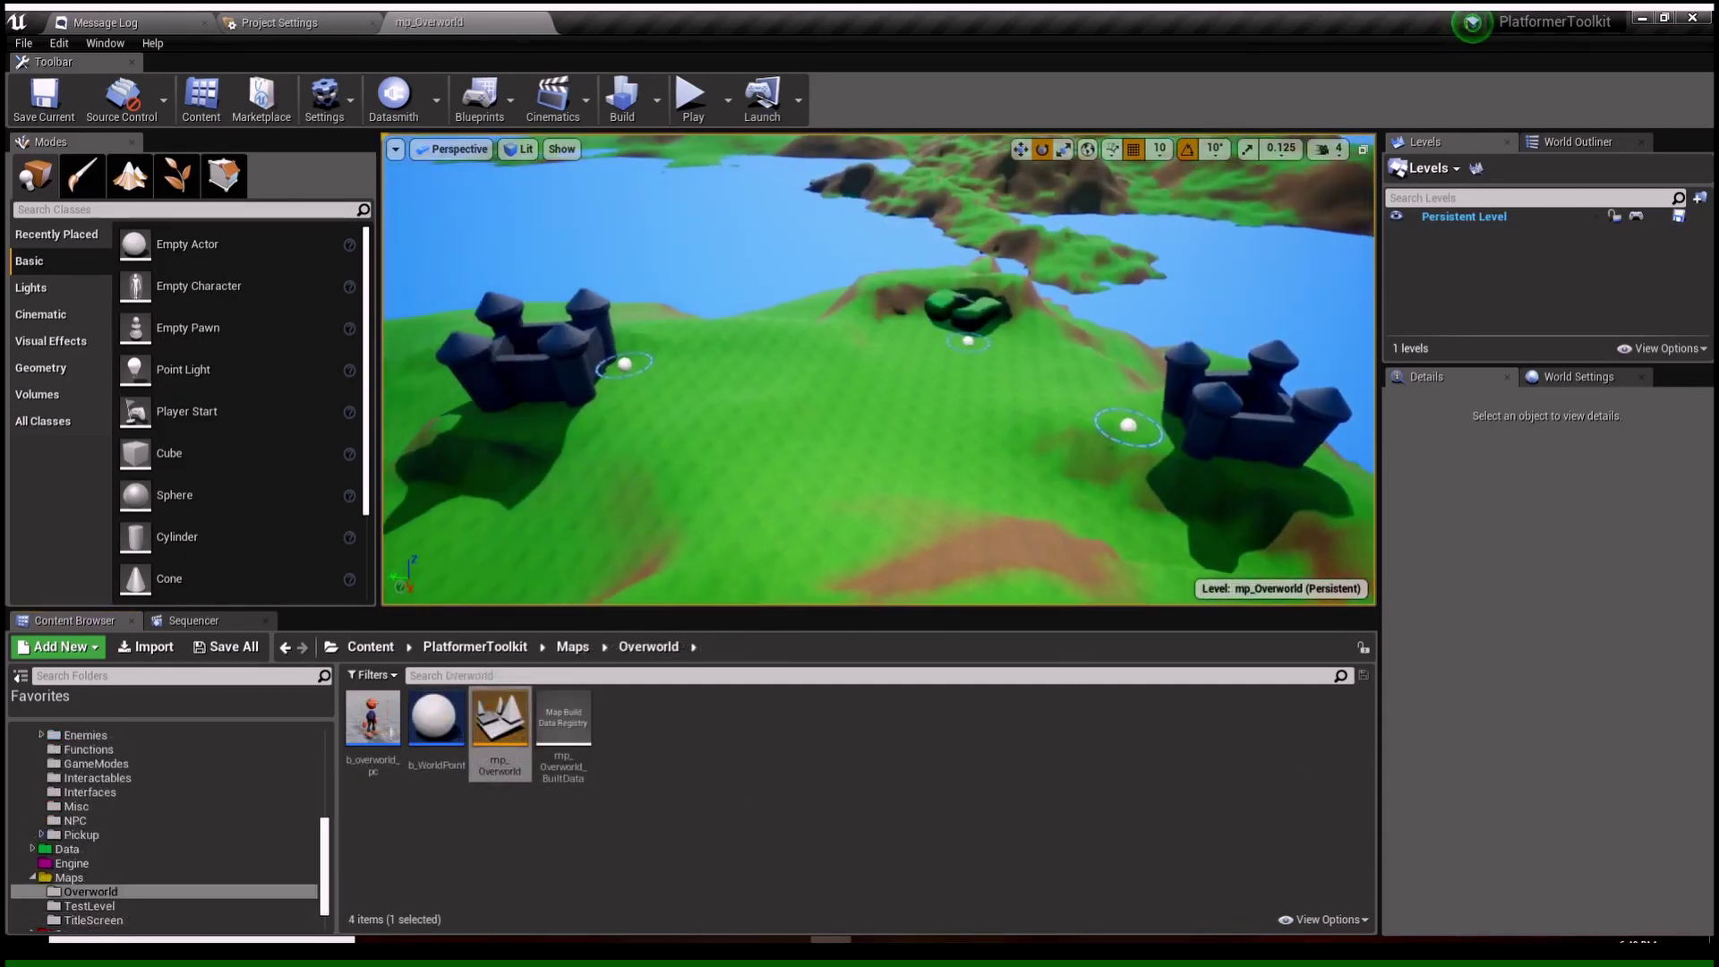
right_click_drag(878, 369, 888, 368)
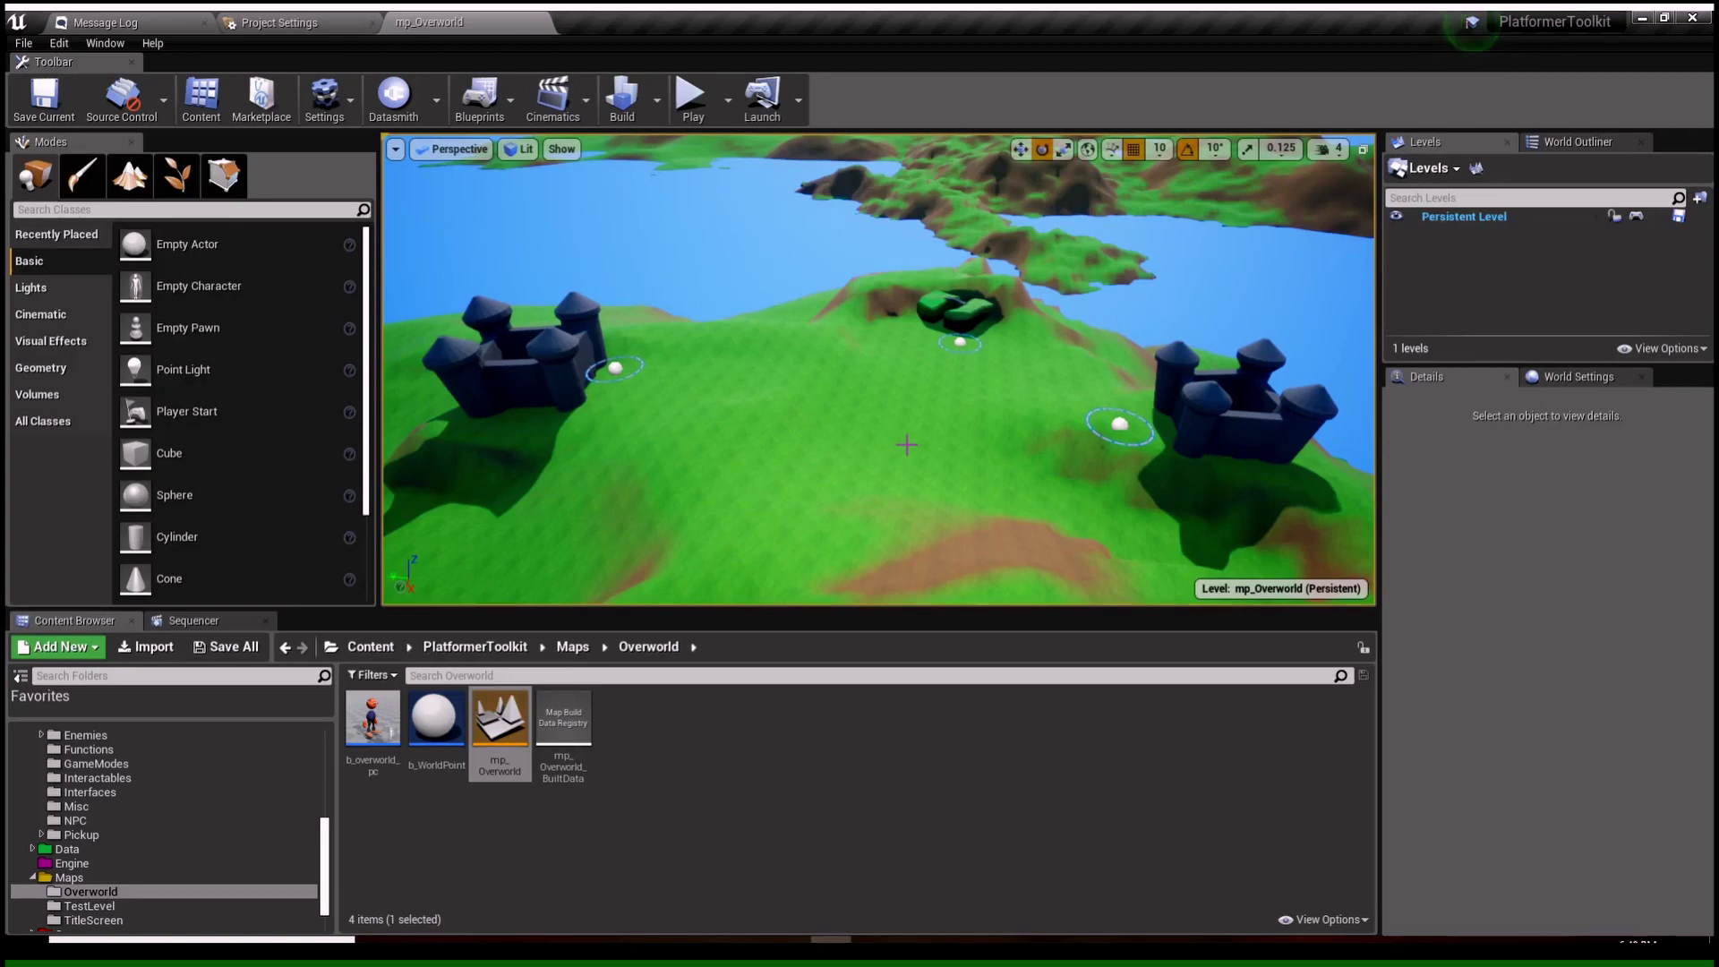
right_click_drag(910, 445, 734, 450)
left_click(576, 795)
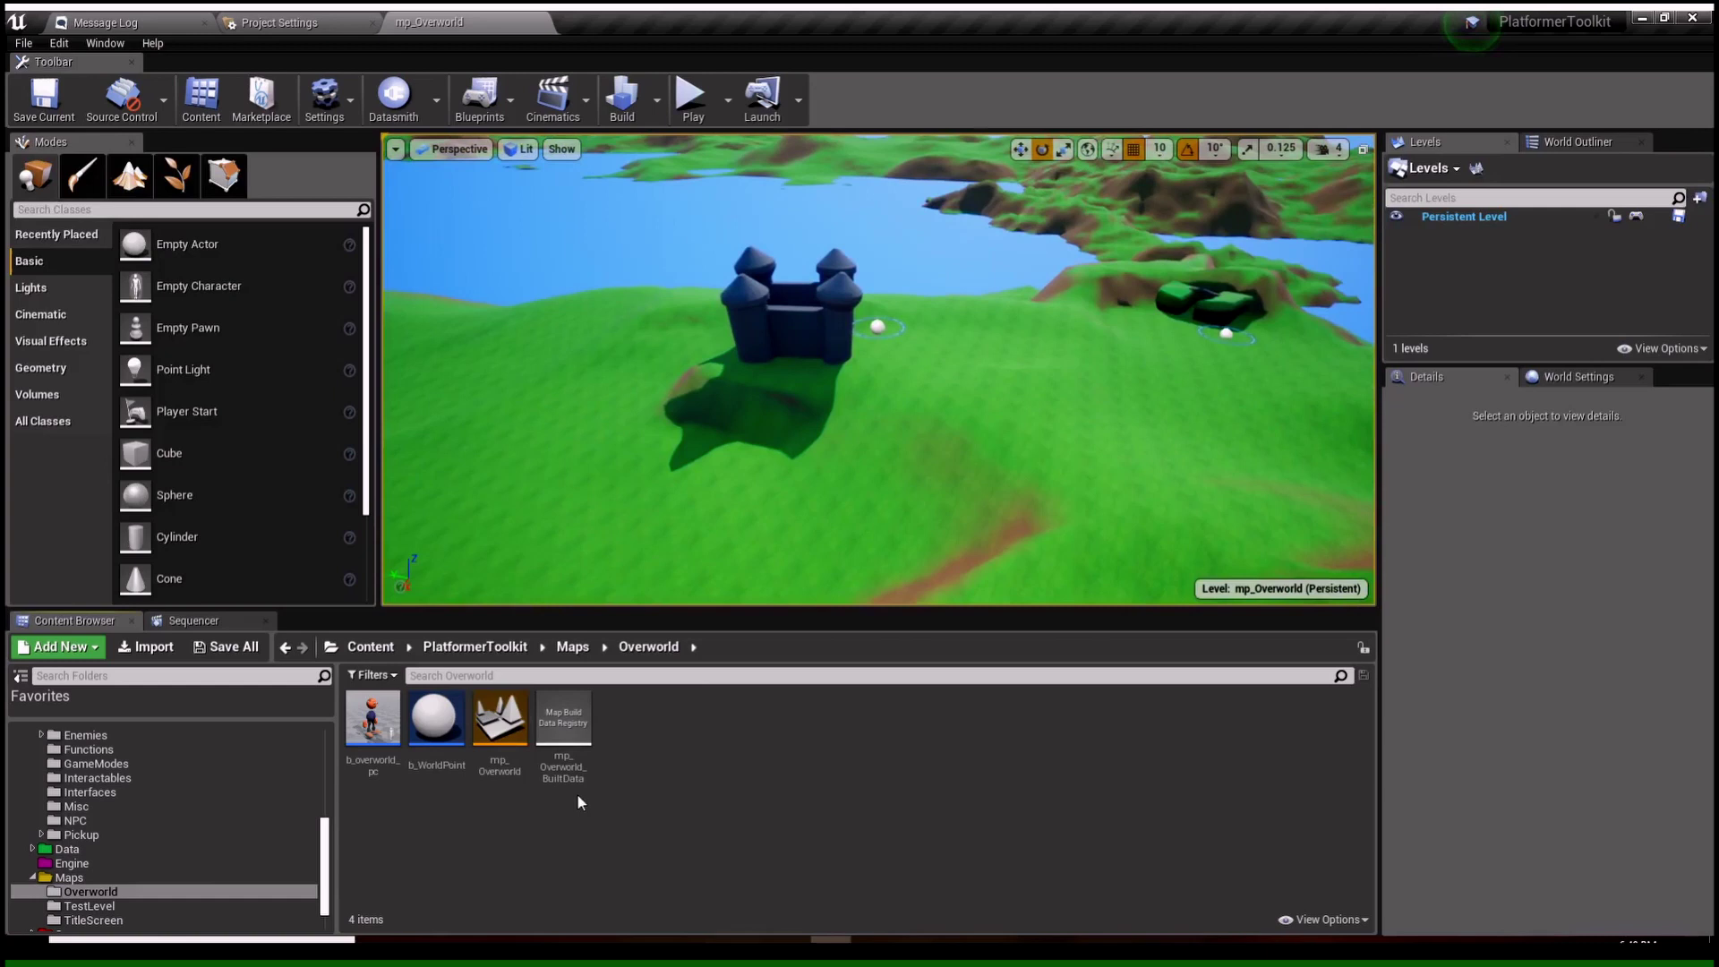
Step: Place a b_WorldPoint blueprint on the open grass near the castle in the overworld
right_click_drag(672, 522, 638, 572)
left_click_drag(461, 708, 607, 437)
left_click(726, 447)
key("w")
right_click_drag(726, 446, 662, 470)
left_click_drag(747, 443, 819, 403, "alt")
right_click_drag(747, 407, 744, 449)
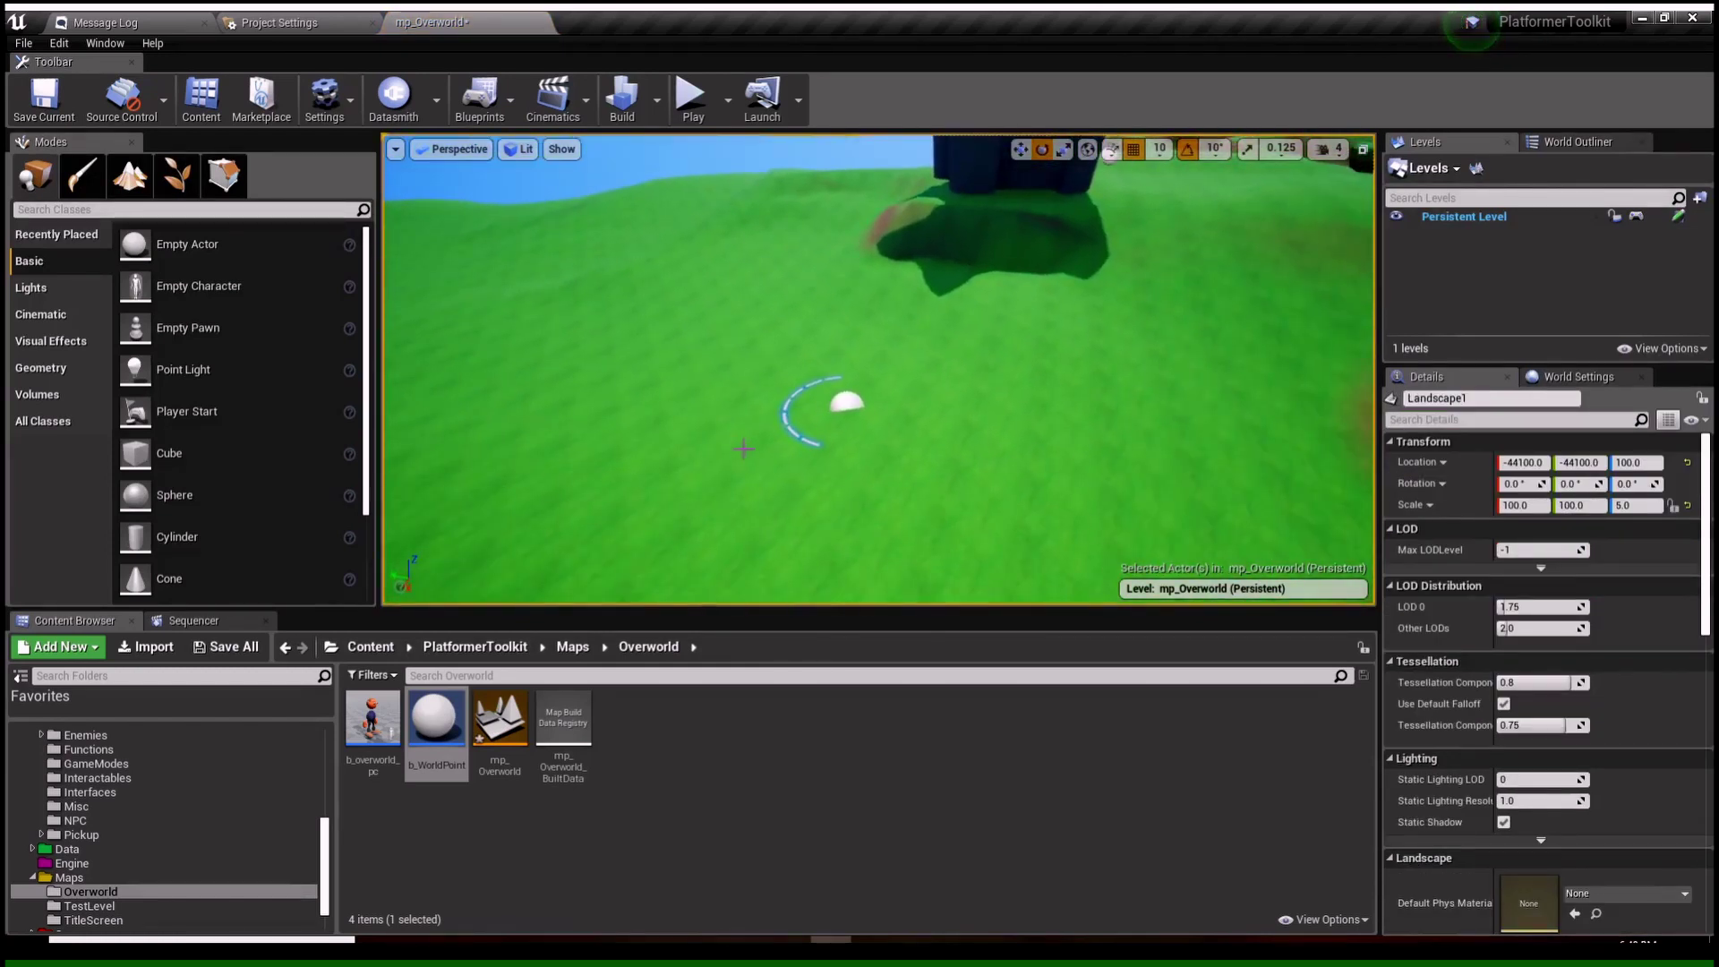
Step: Place a cube scaled to about 2.41 beside the new world point and assign it the m_debug material
left_click_drag(223, 458, 698, 298)
key("w")
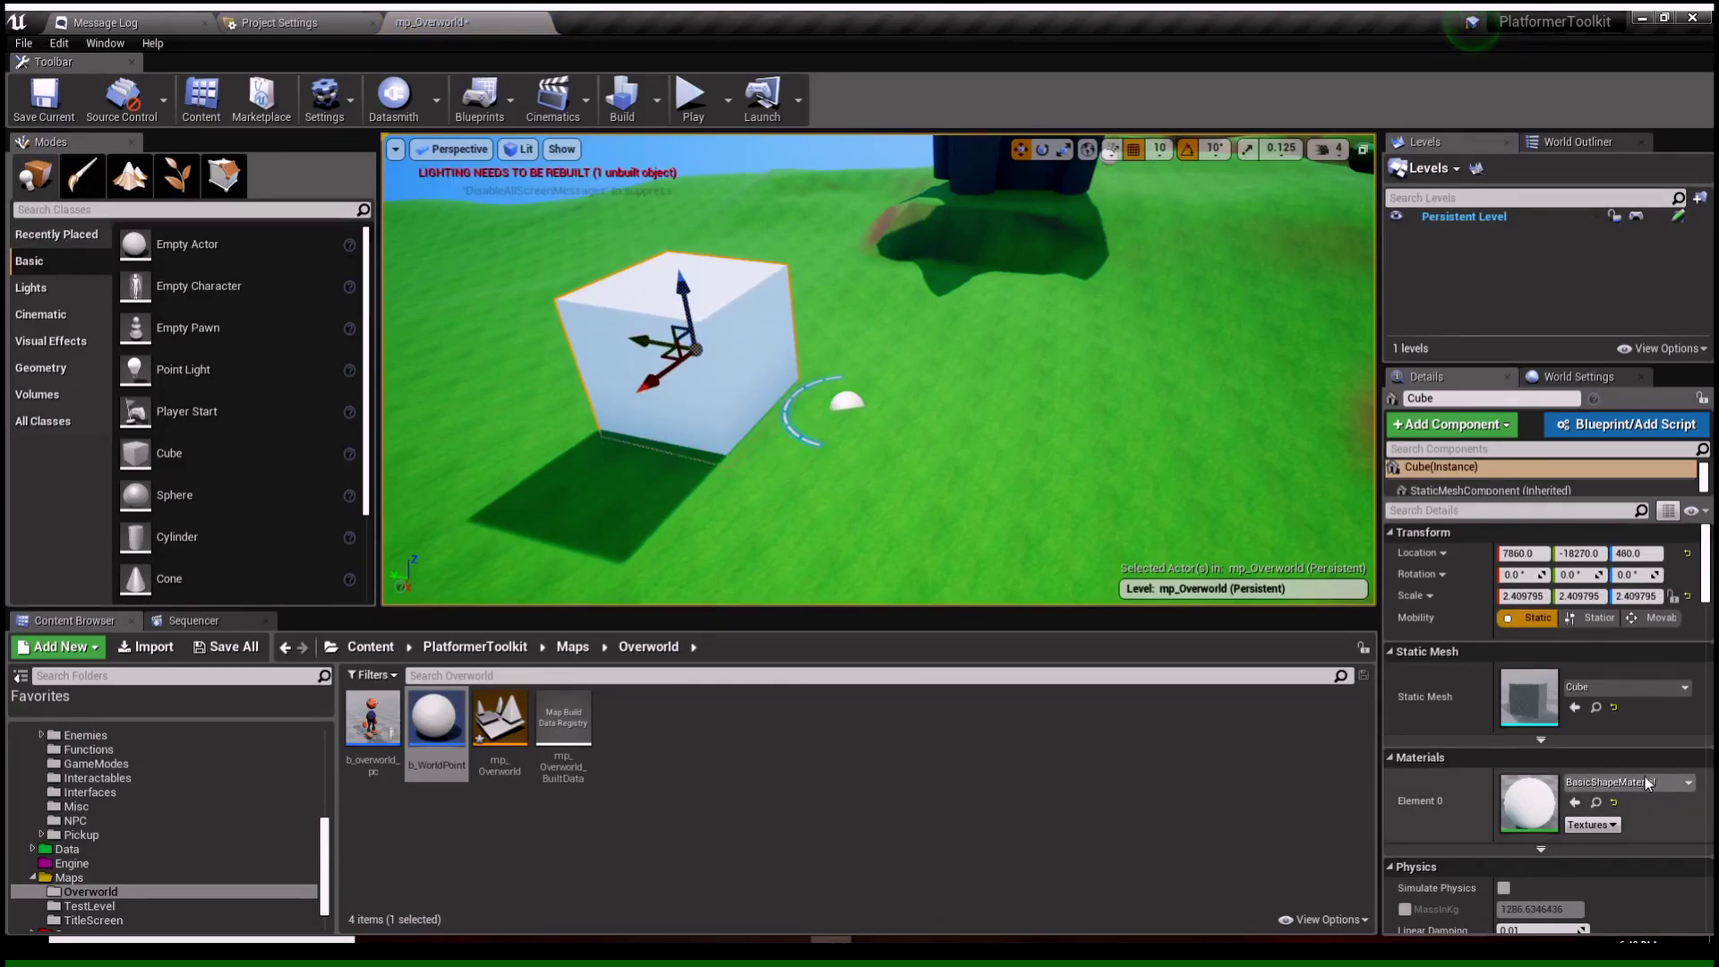
left_click(1559, 657)
left_click(895, 479)
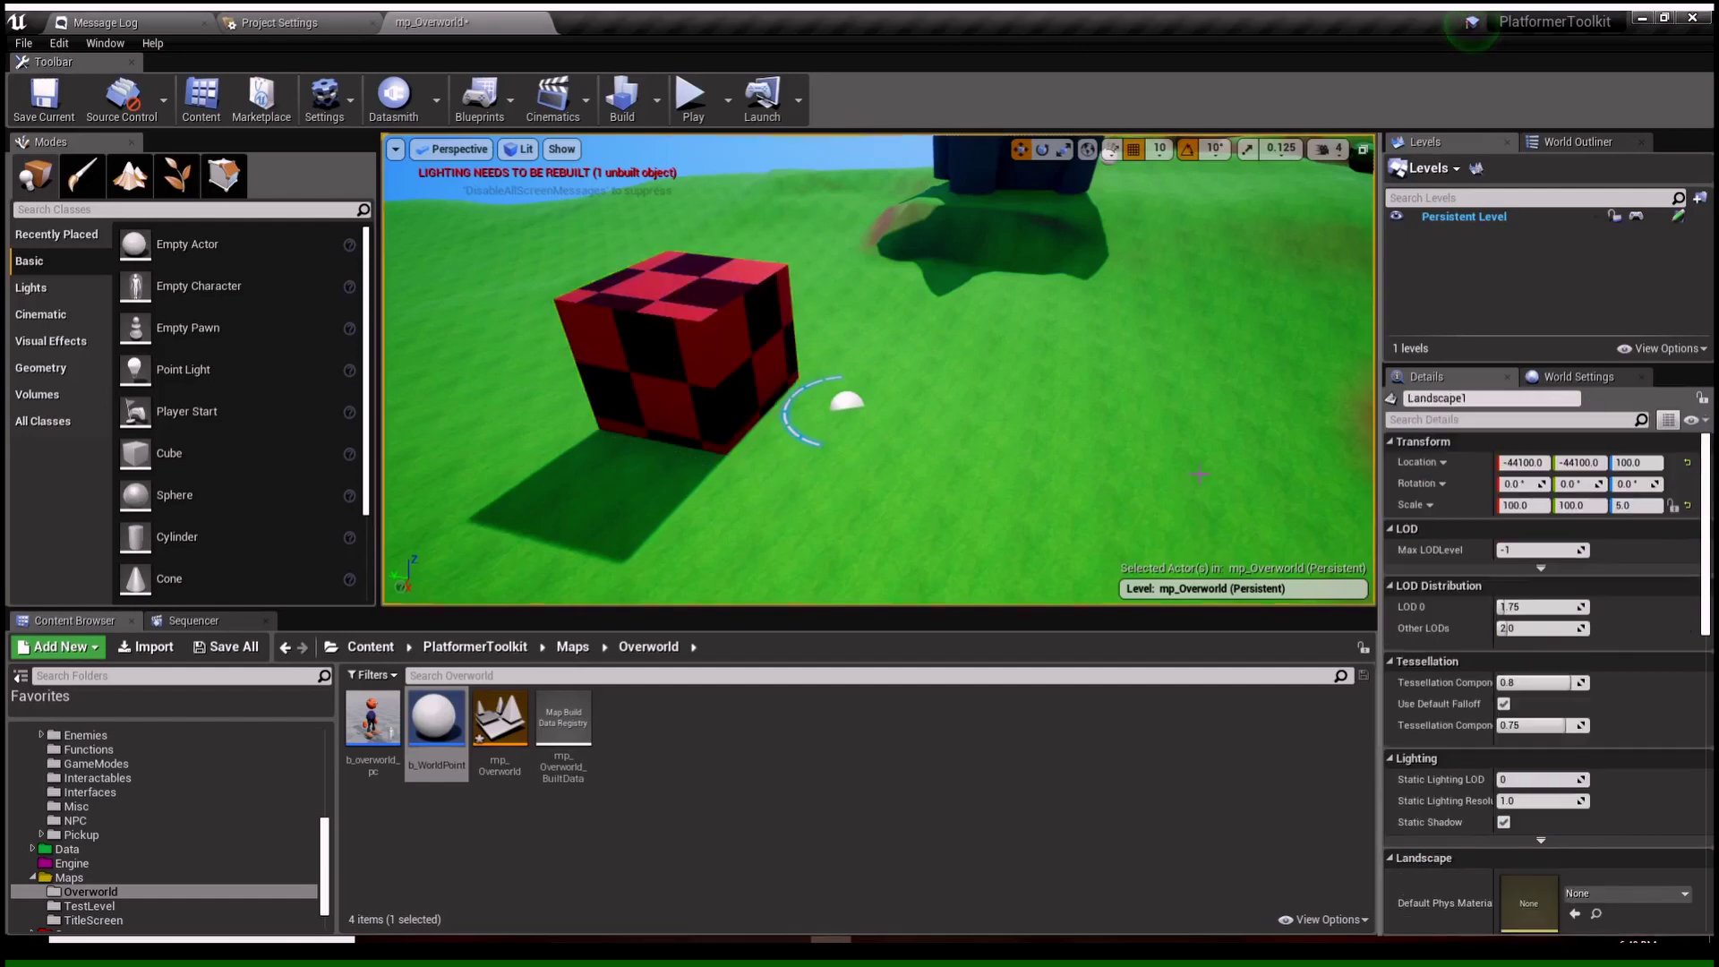
Step: Enlarge the checkered cube uniformly to a scale of about 2.53 and move it to Y -18280, Z 490
right_click_drag(761, 416, 698, 361)
left_click(729, 392)
key("r")
mouse_move(793, 383)
left_mouse_down()
mouse_move(803, 364)
mouse_move(796, 376)
left_mouse_up()
right_click_drag(796, 376, 859, 383)
key("w")
left_click_drag(755, 372, 797, 346)
right_click_drag(988, 431, 1047, 477)
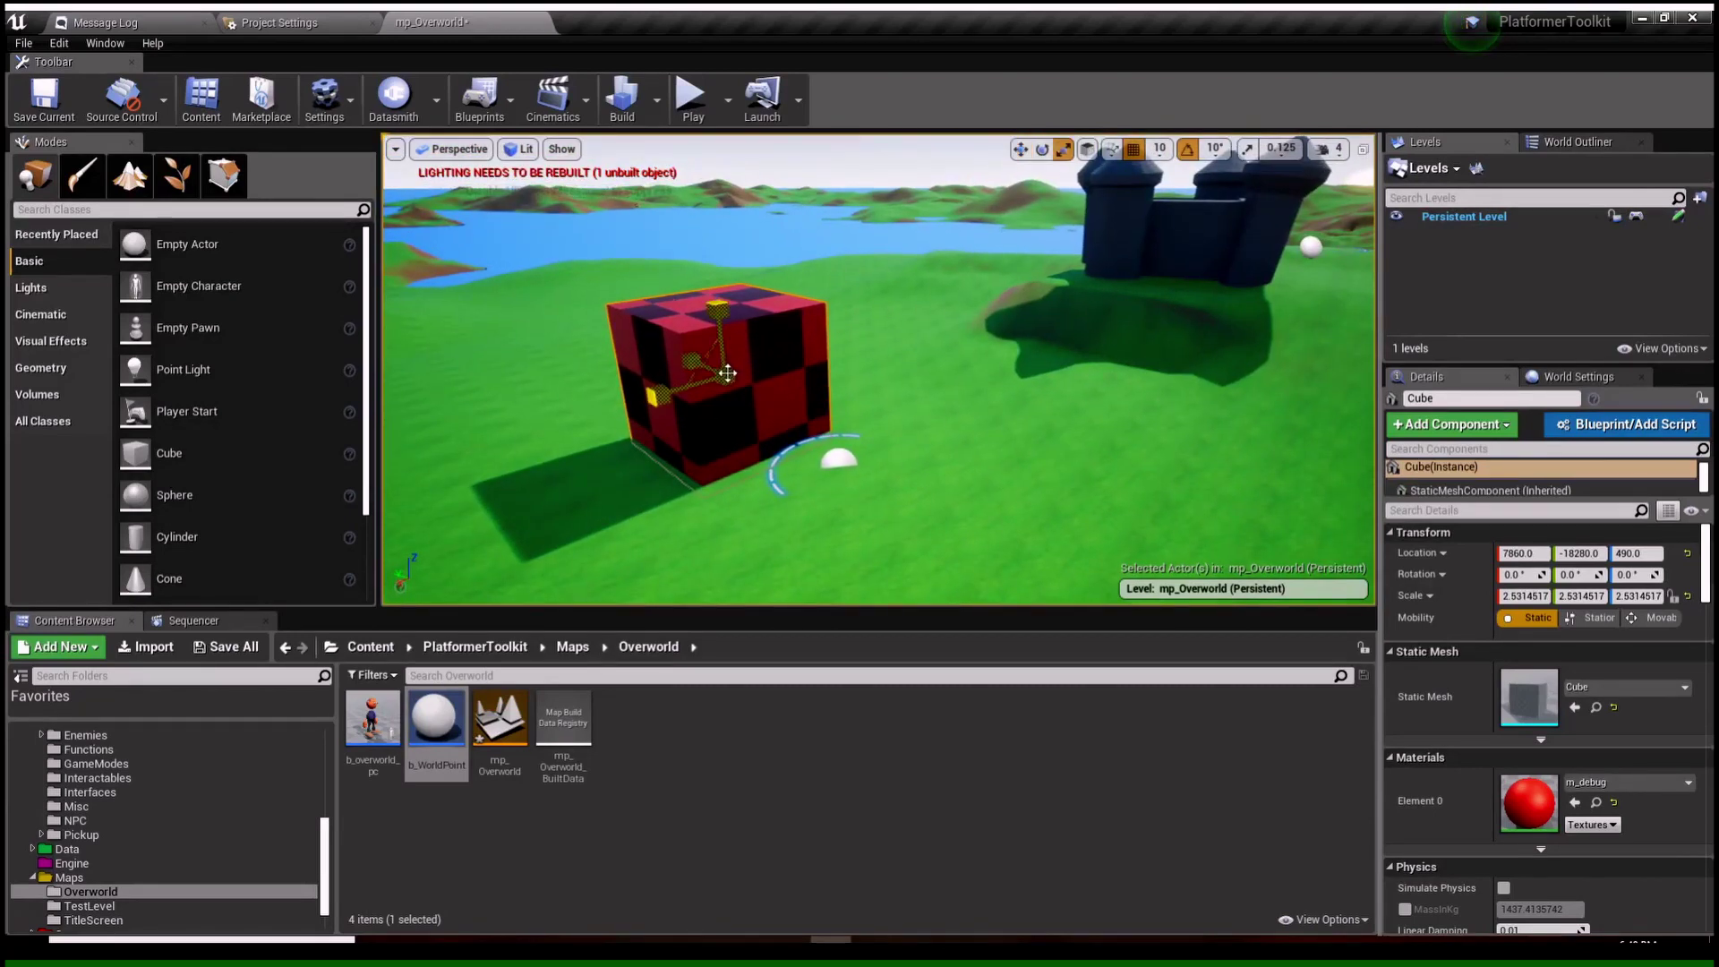
left_click_drag(727, 373, 828, 340)
key("ctrl+z")
mouse_move(827, 392)
right_mouse_down()
mouse_move(873, 387)
mouse_move(832, 416)
mouse_move(850, 411)
right_mouse_up()
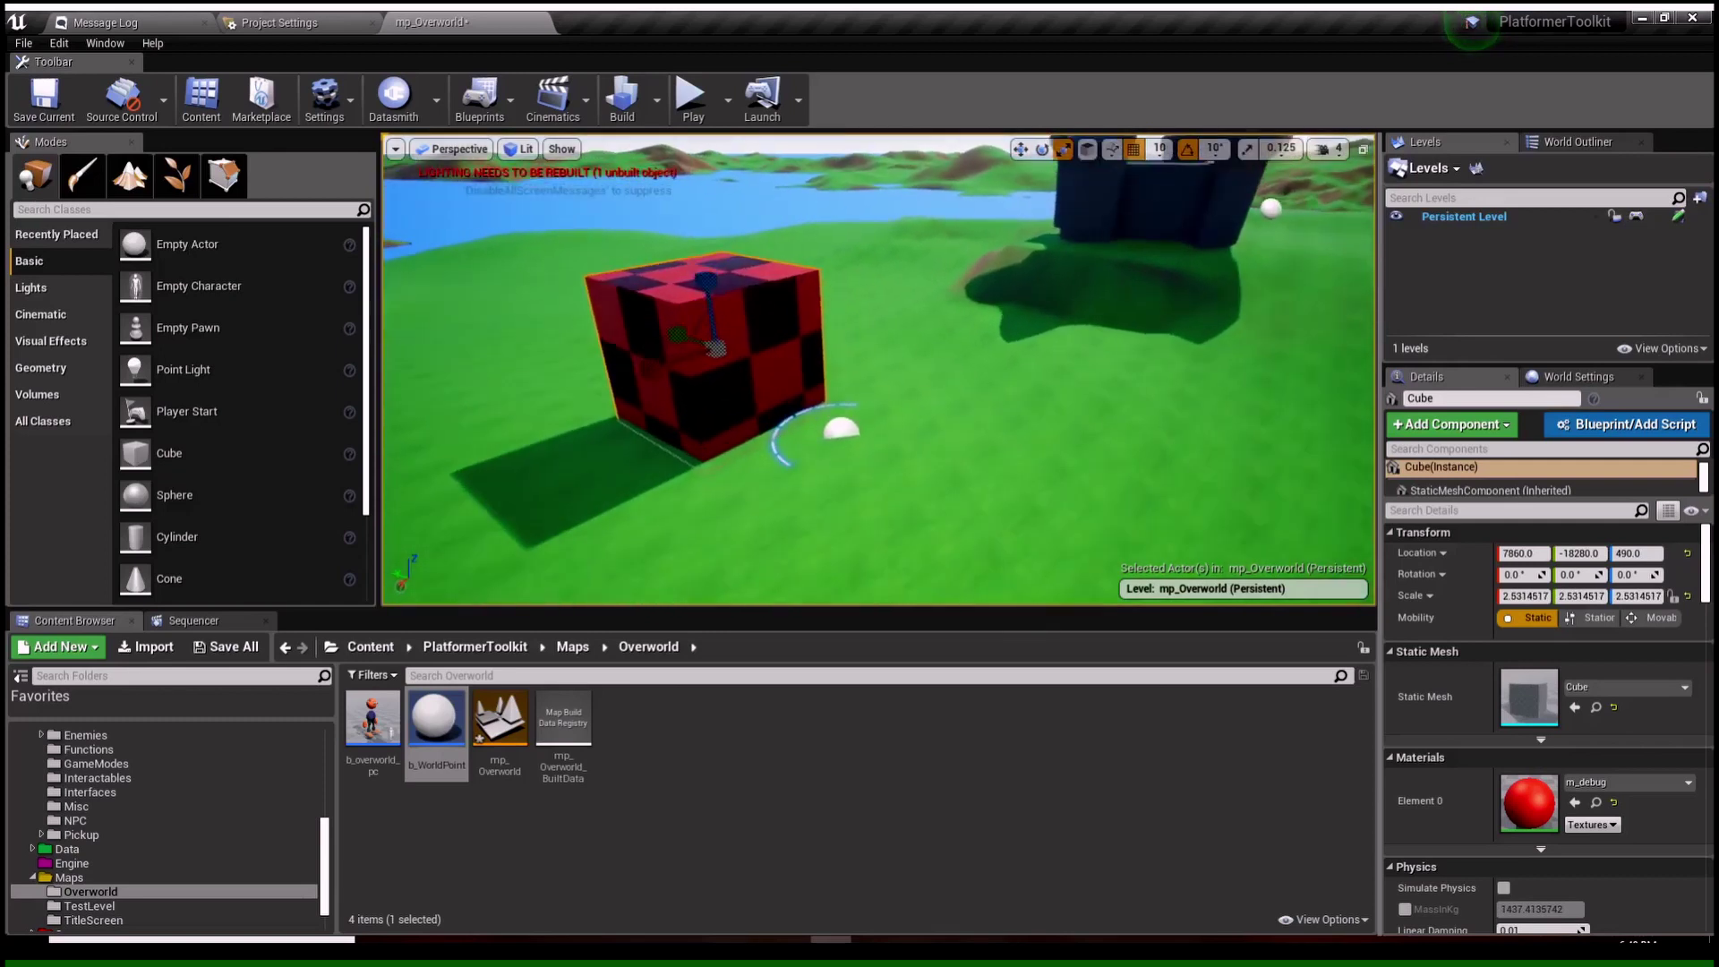
Step: Set the Level of the new world point beside the checkered cube to TutorialLevel and check that name in the Maps folder
mouse_move(832, 381)
right_mouse_down()
mouse_move(882, 389)
mouse_move(837, 378)
right_mouse_up()
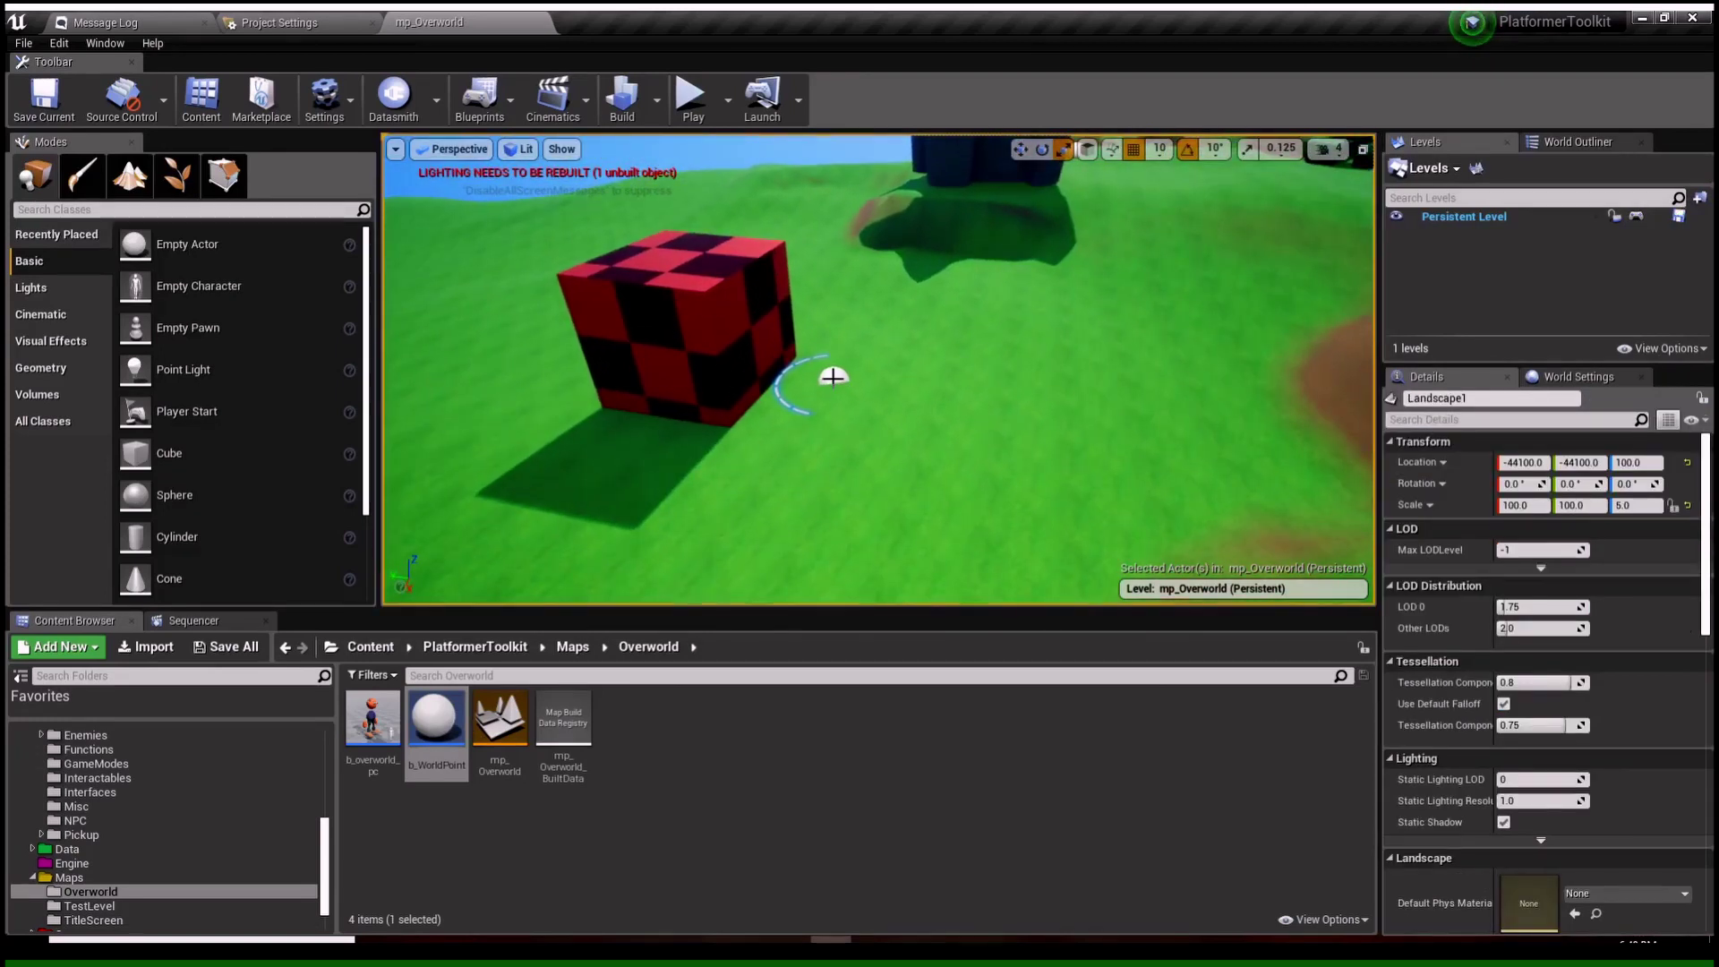
left_click(833, 377)
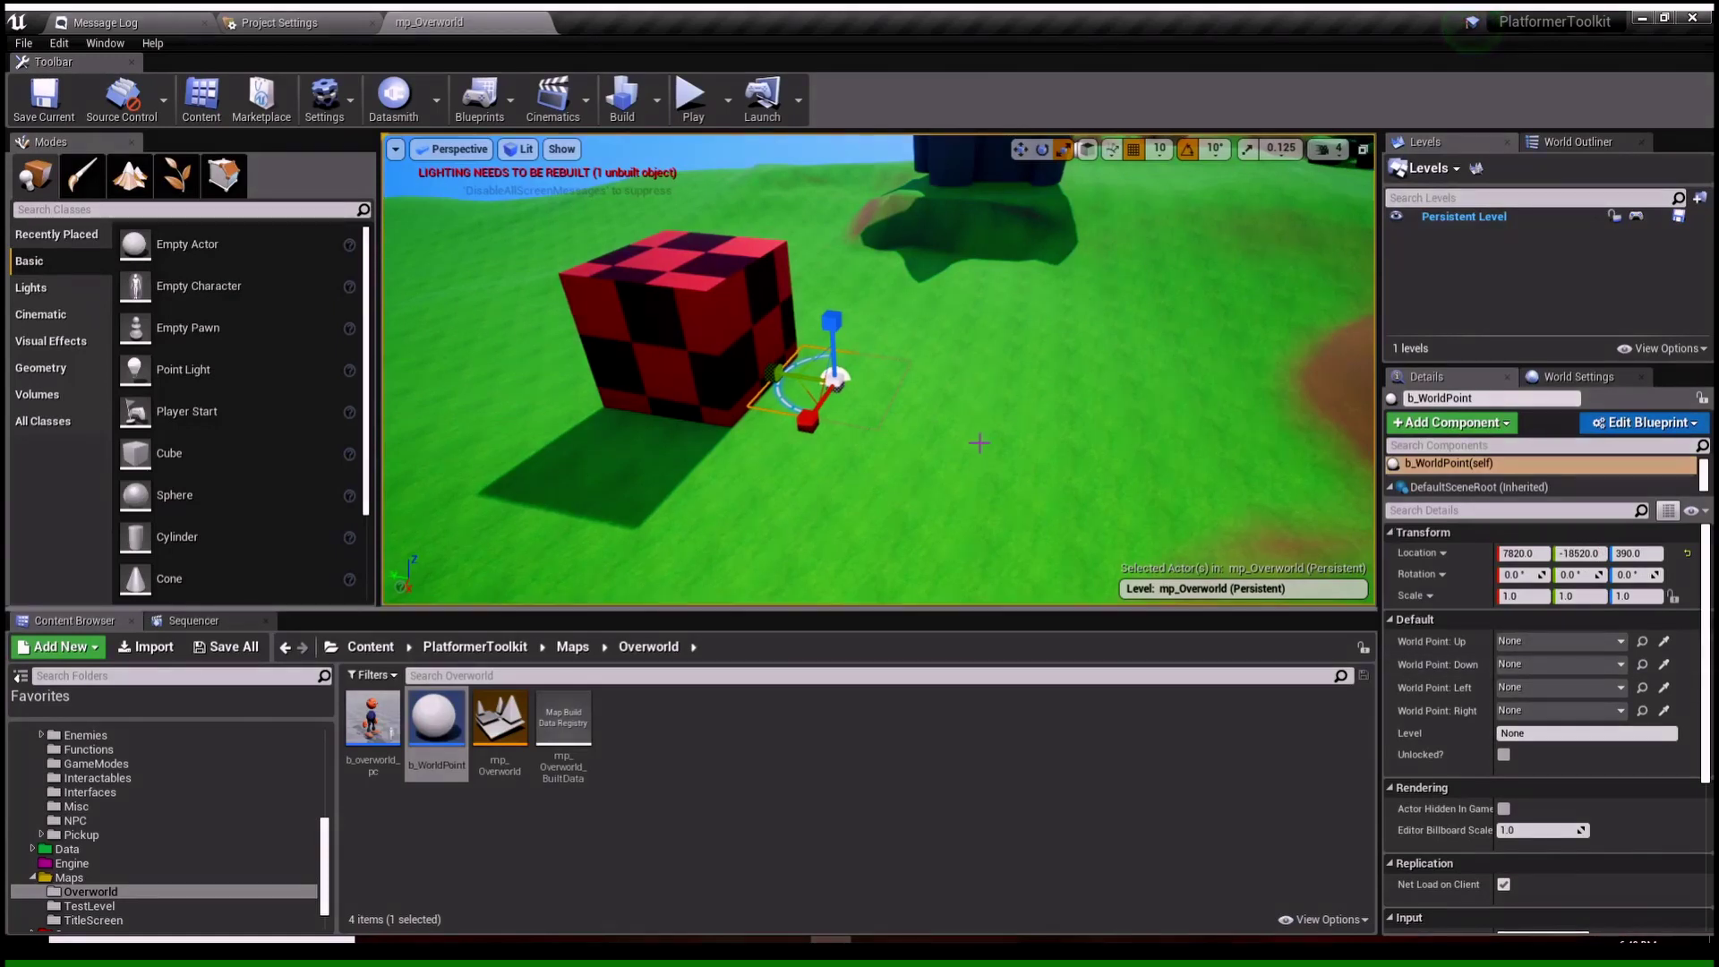
left_click(1545, 732)
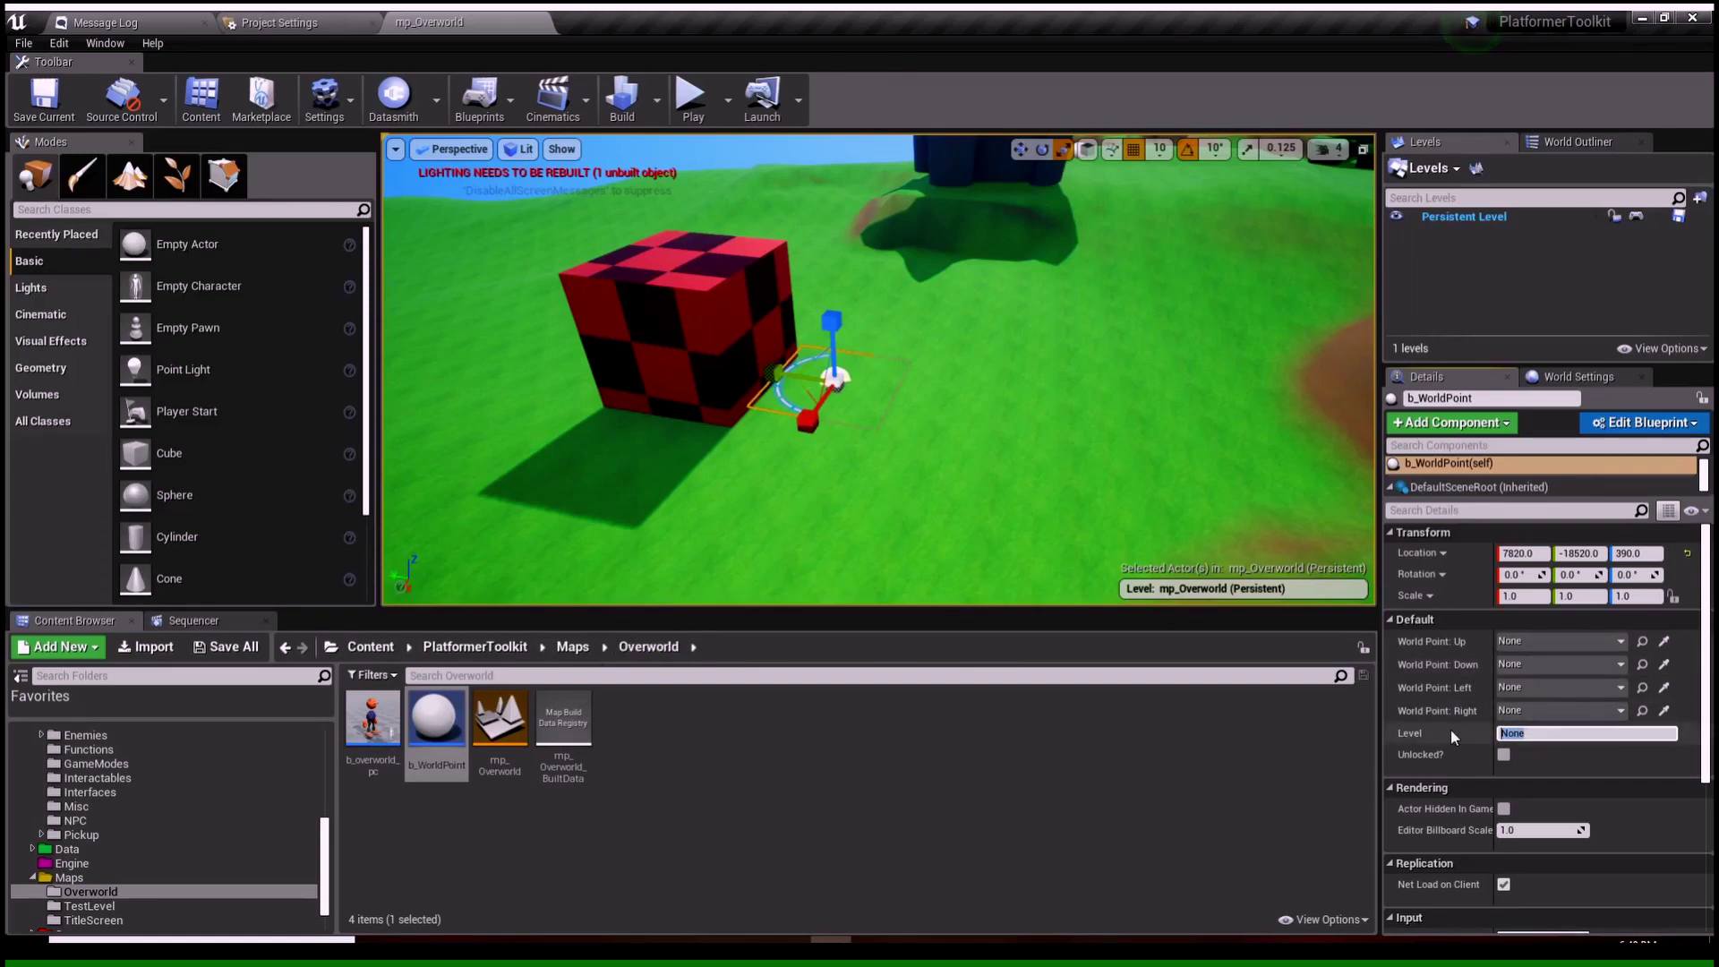
type("TutorialLevel")
key("Return")
left_click(1102, 449)
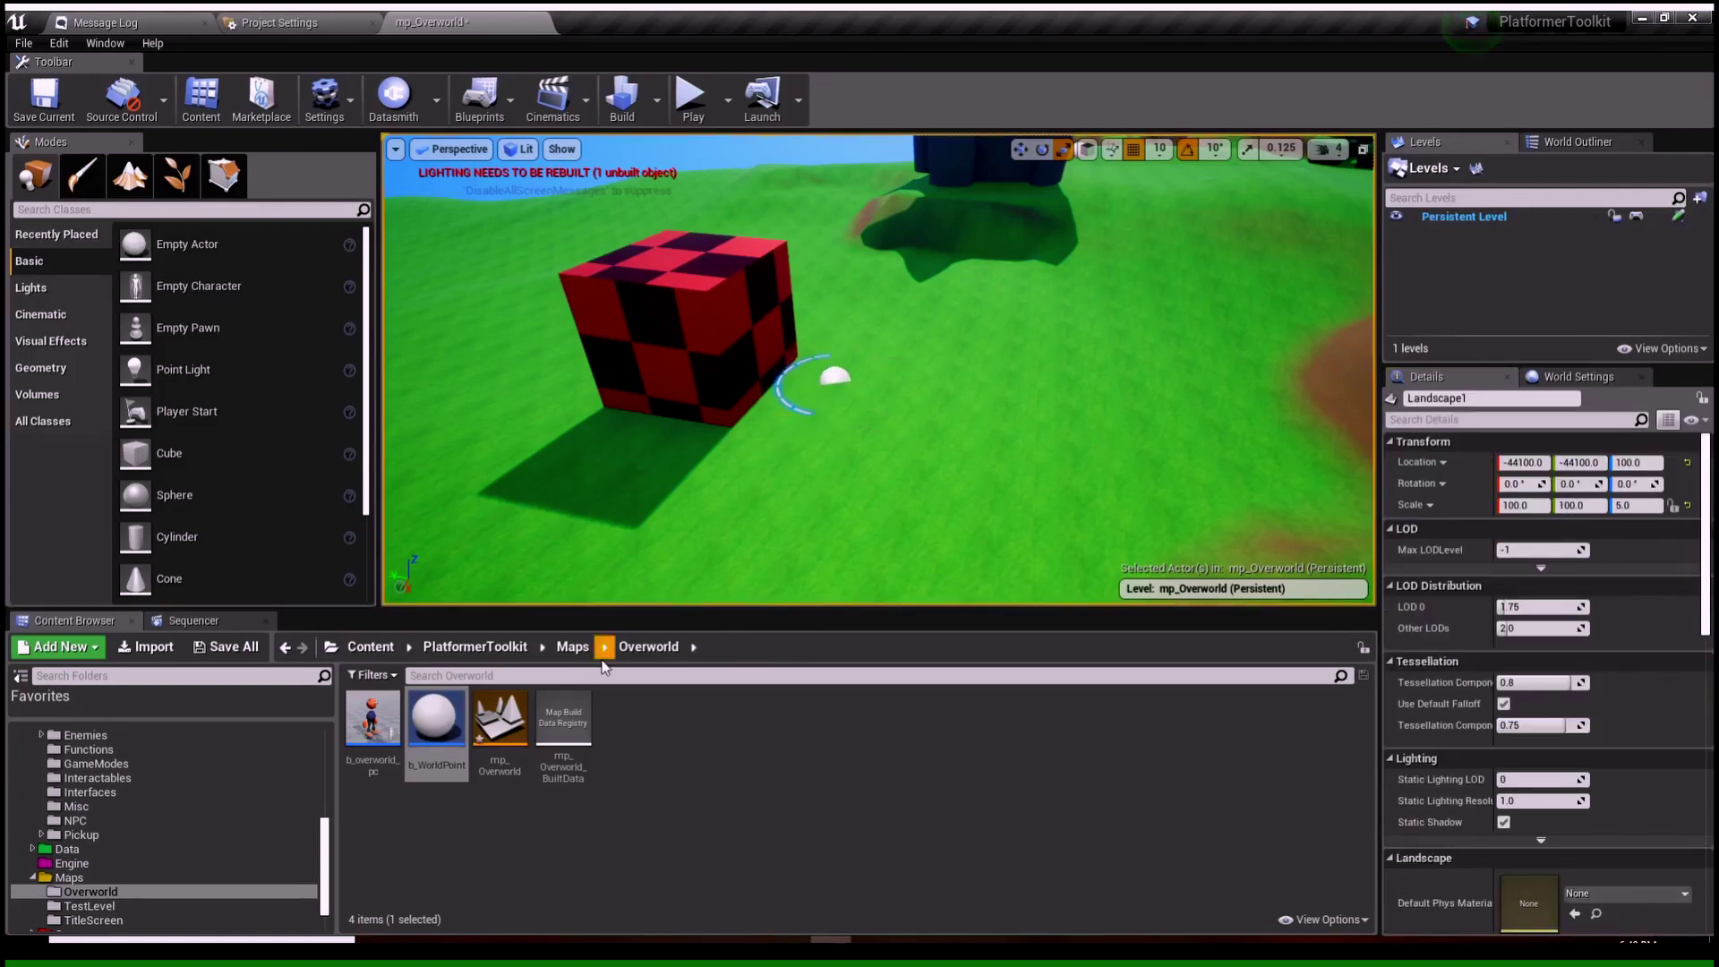
left_click(575, 647)
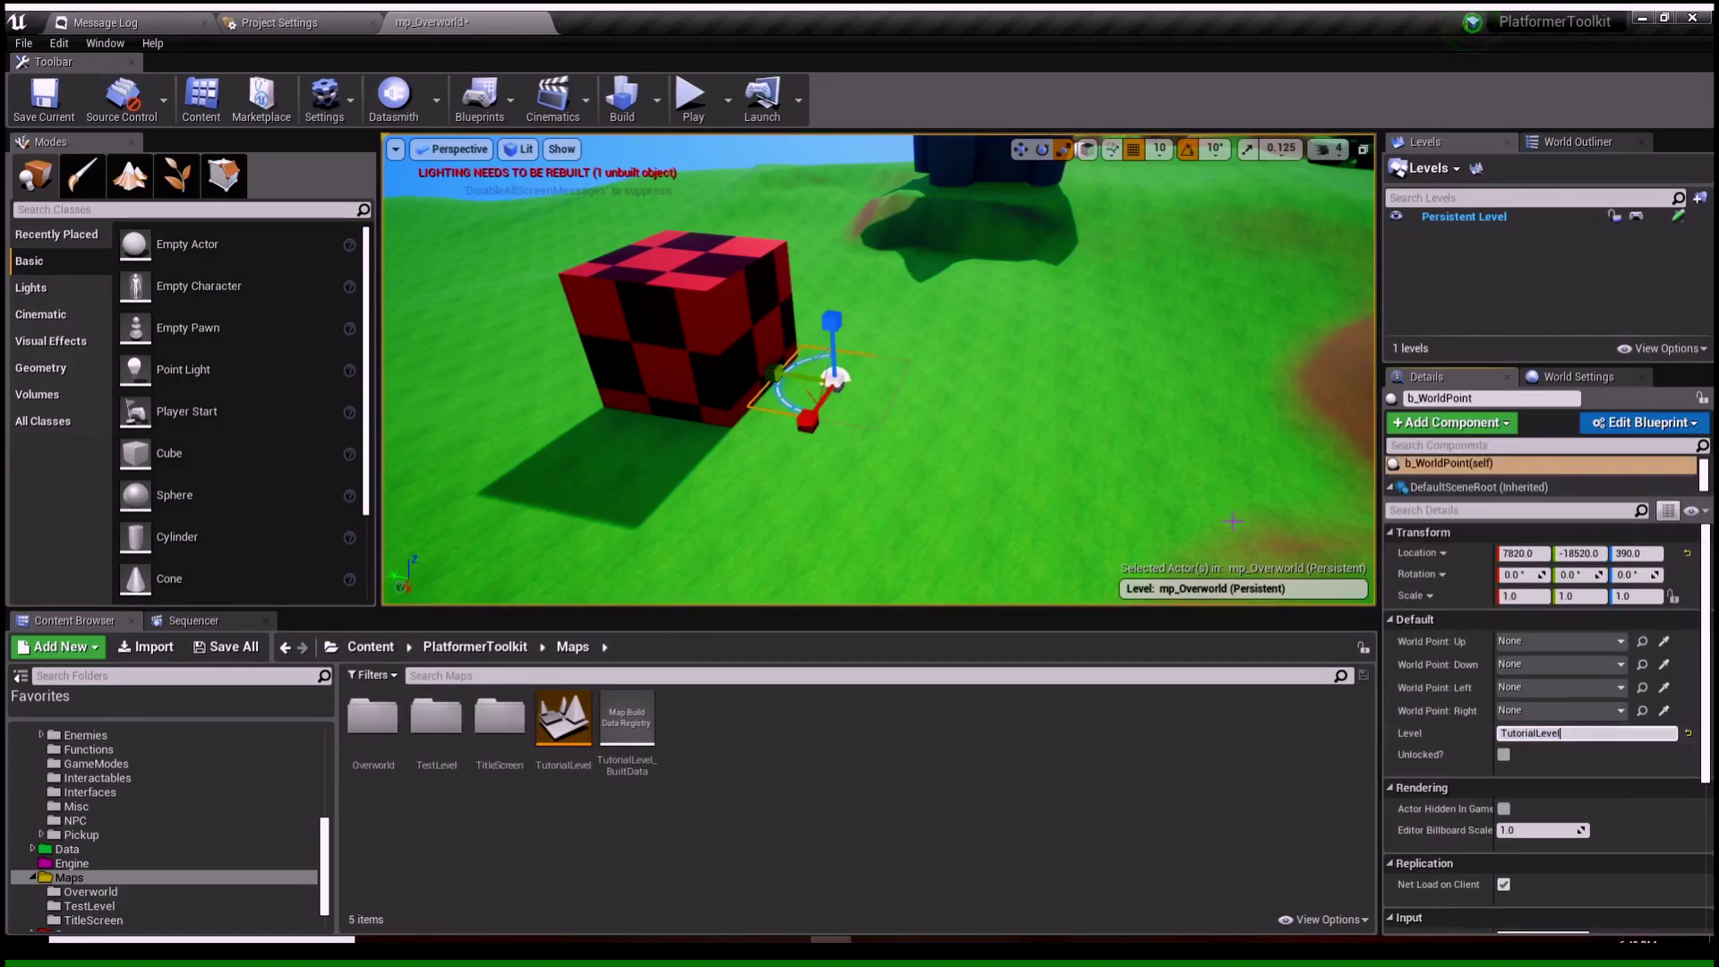
left_click(1232, 521)
right_click_drag(1232, 521, 932, 456)
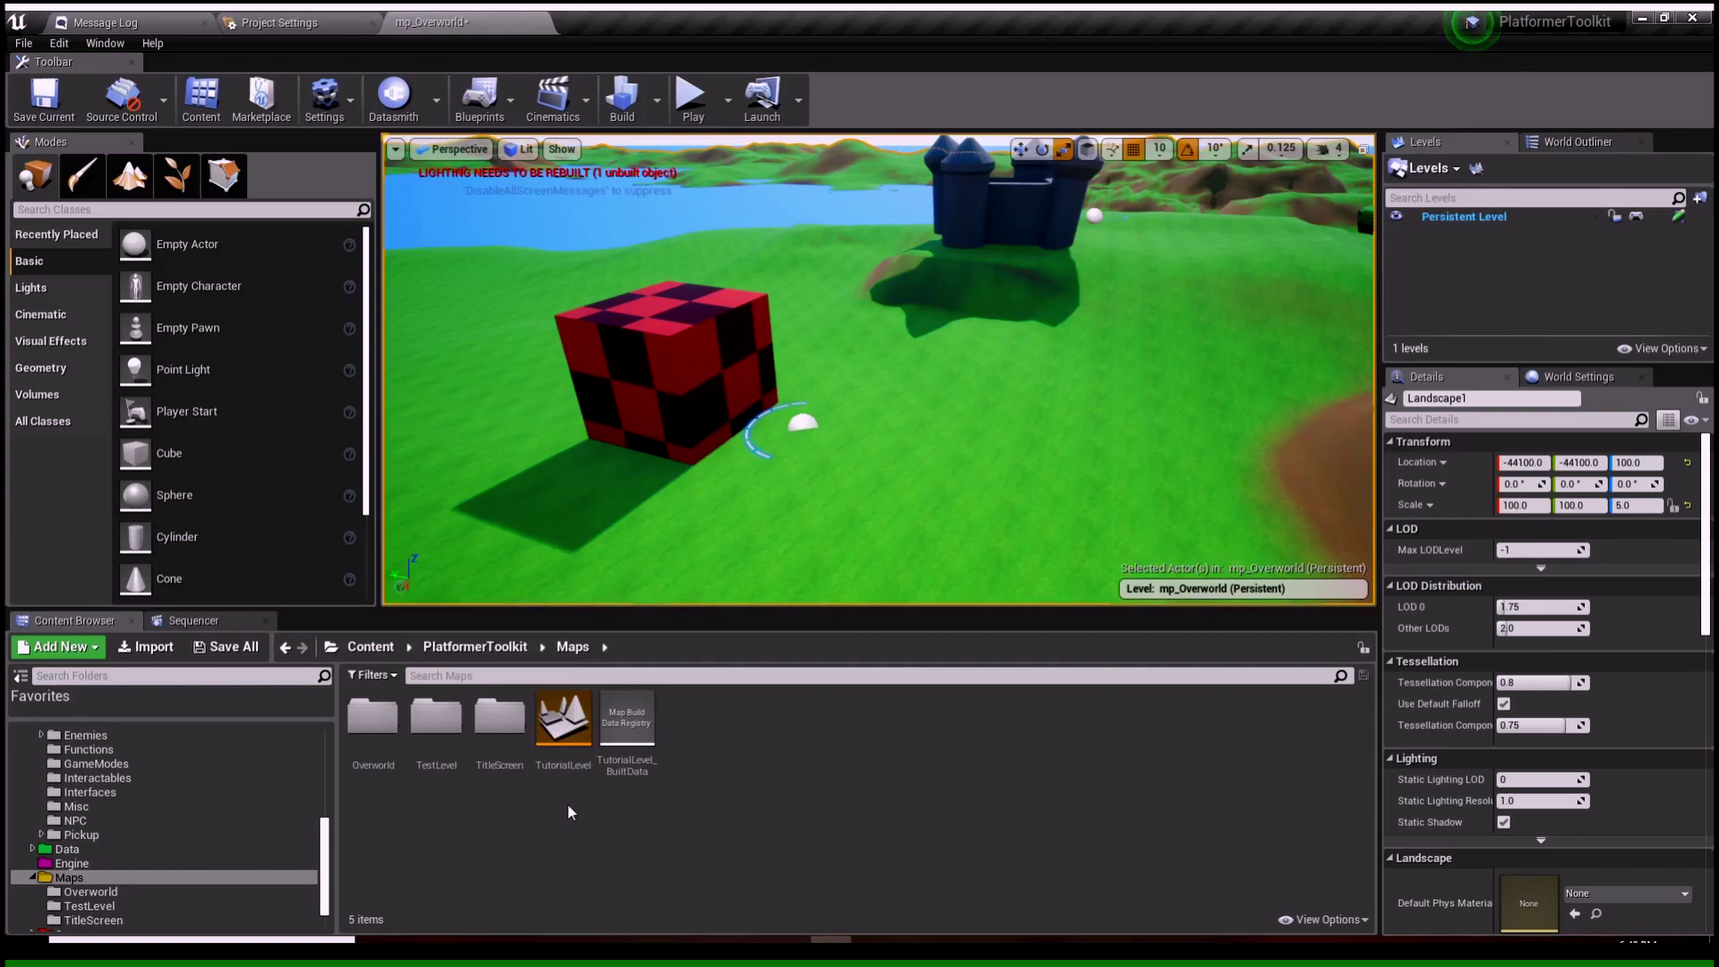
Step: Open the dt_LevelList data table from the Tables folder inside PlatformerToolkit's Data folder
left_click_drag(331, 840, 211, 766)
left_click(205, 768)
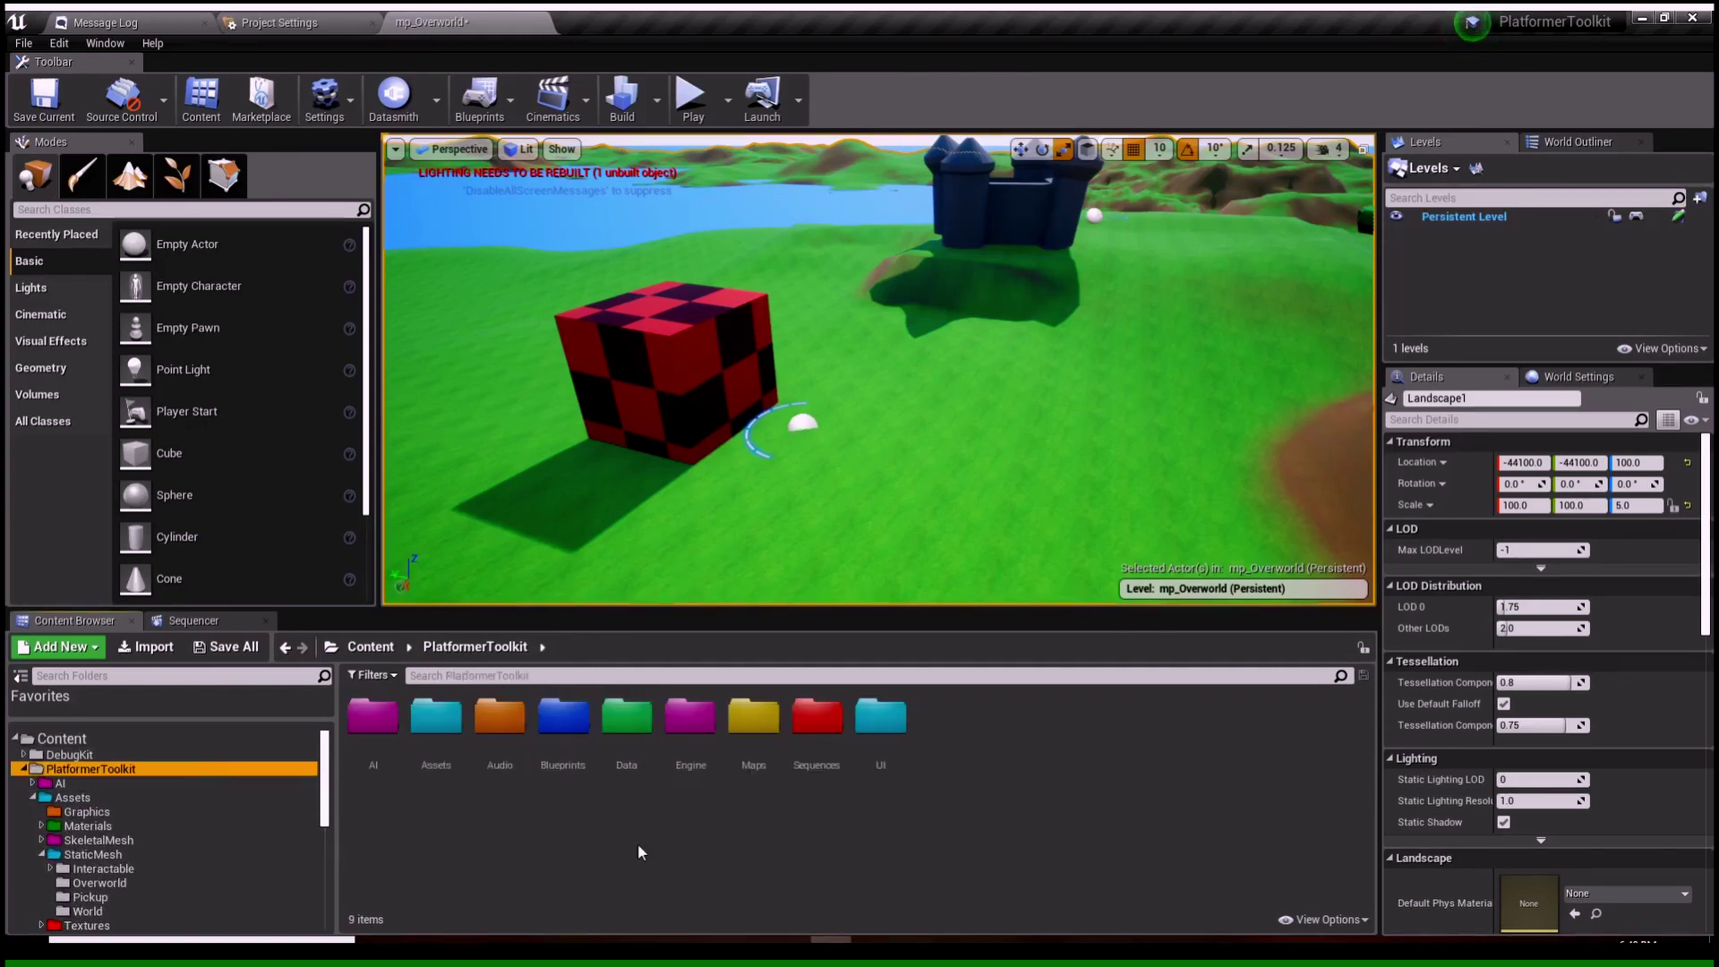
double_click(628, 757)
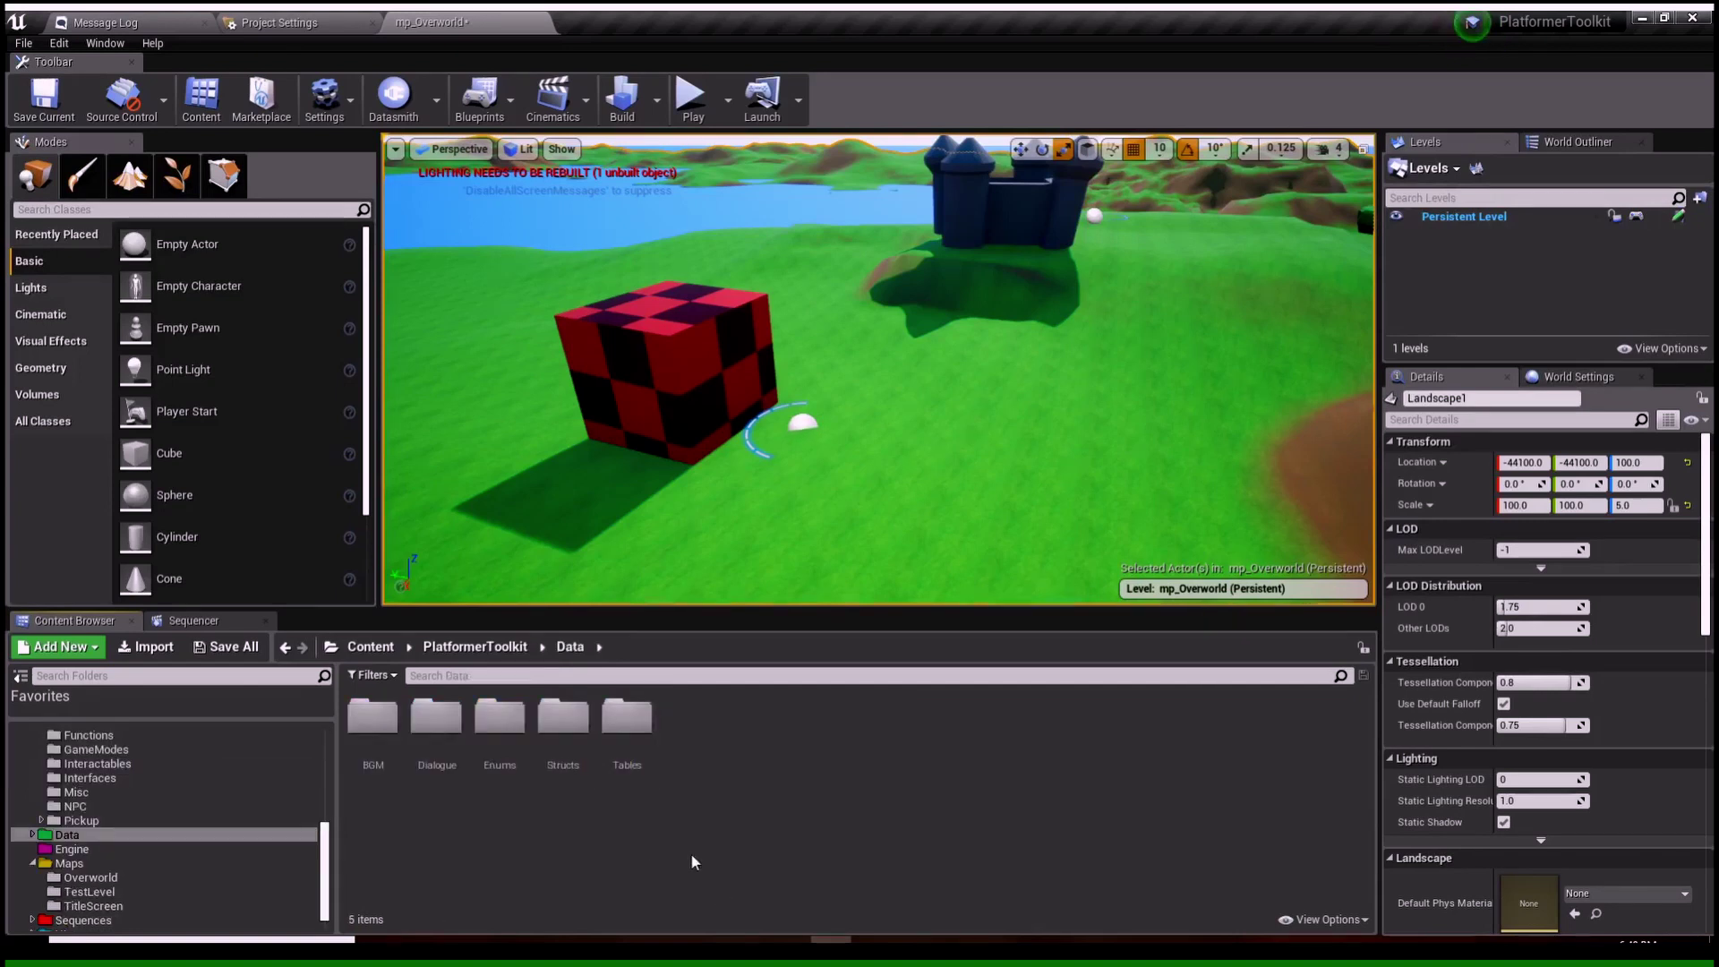
left_click(639, 759)
double_click(639, 759)
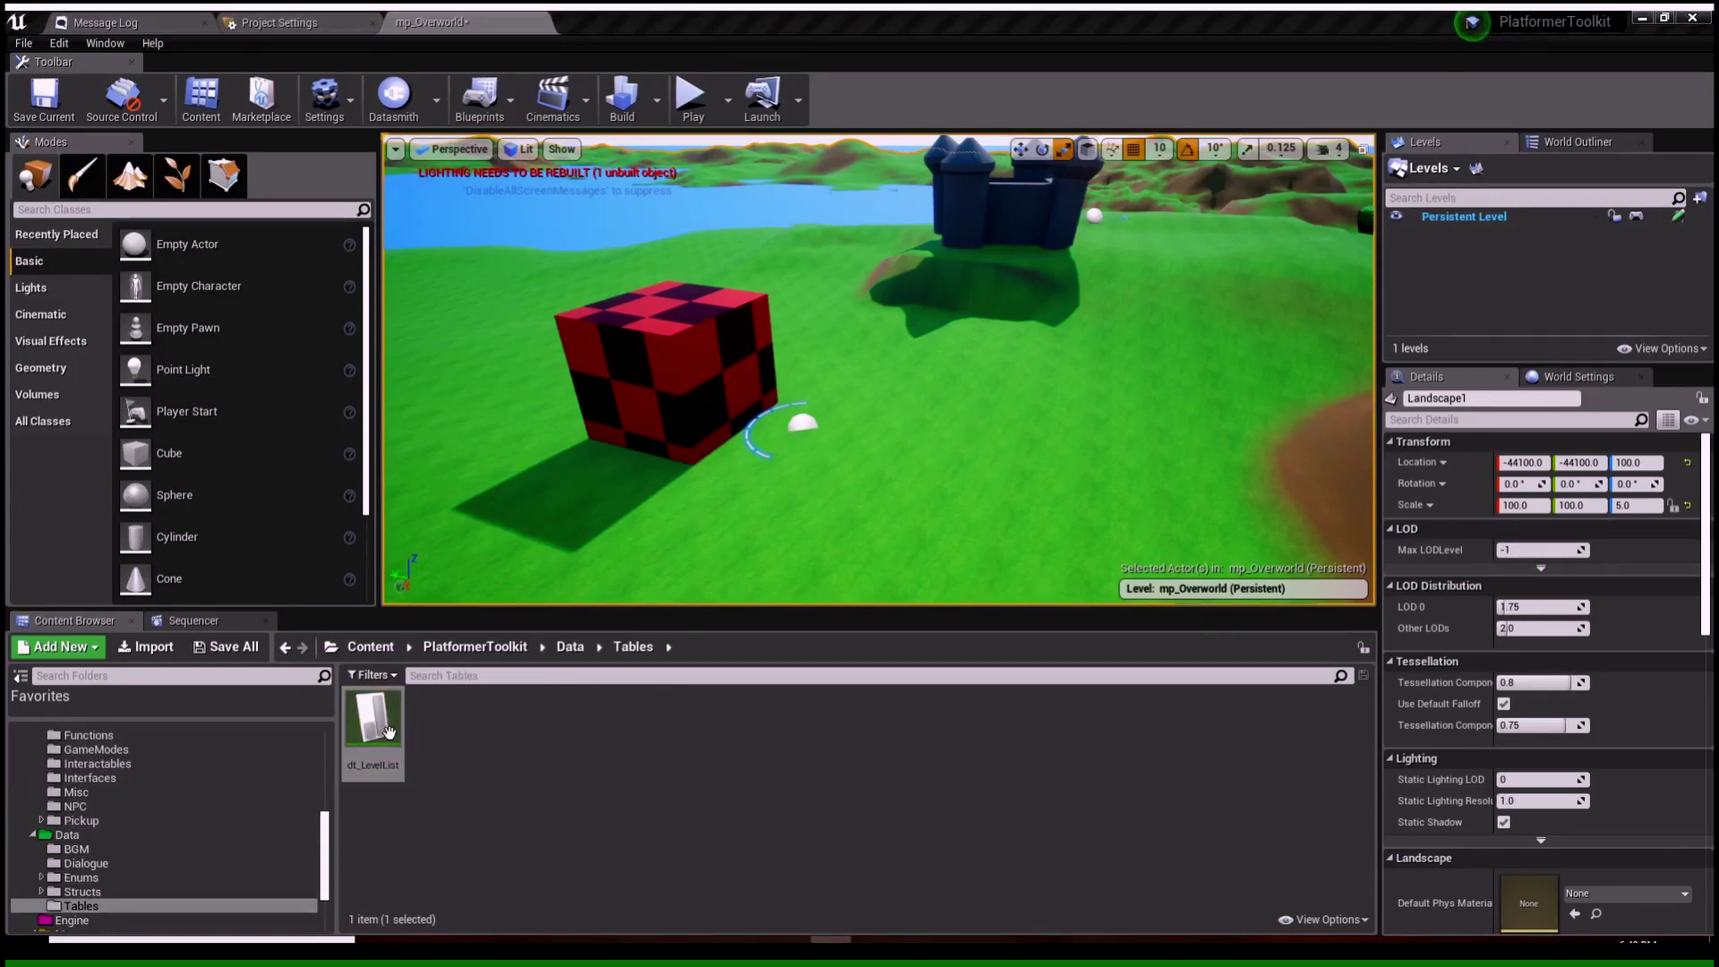
double_click(372, 720)
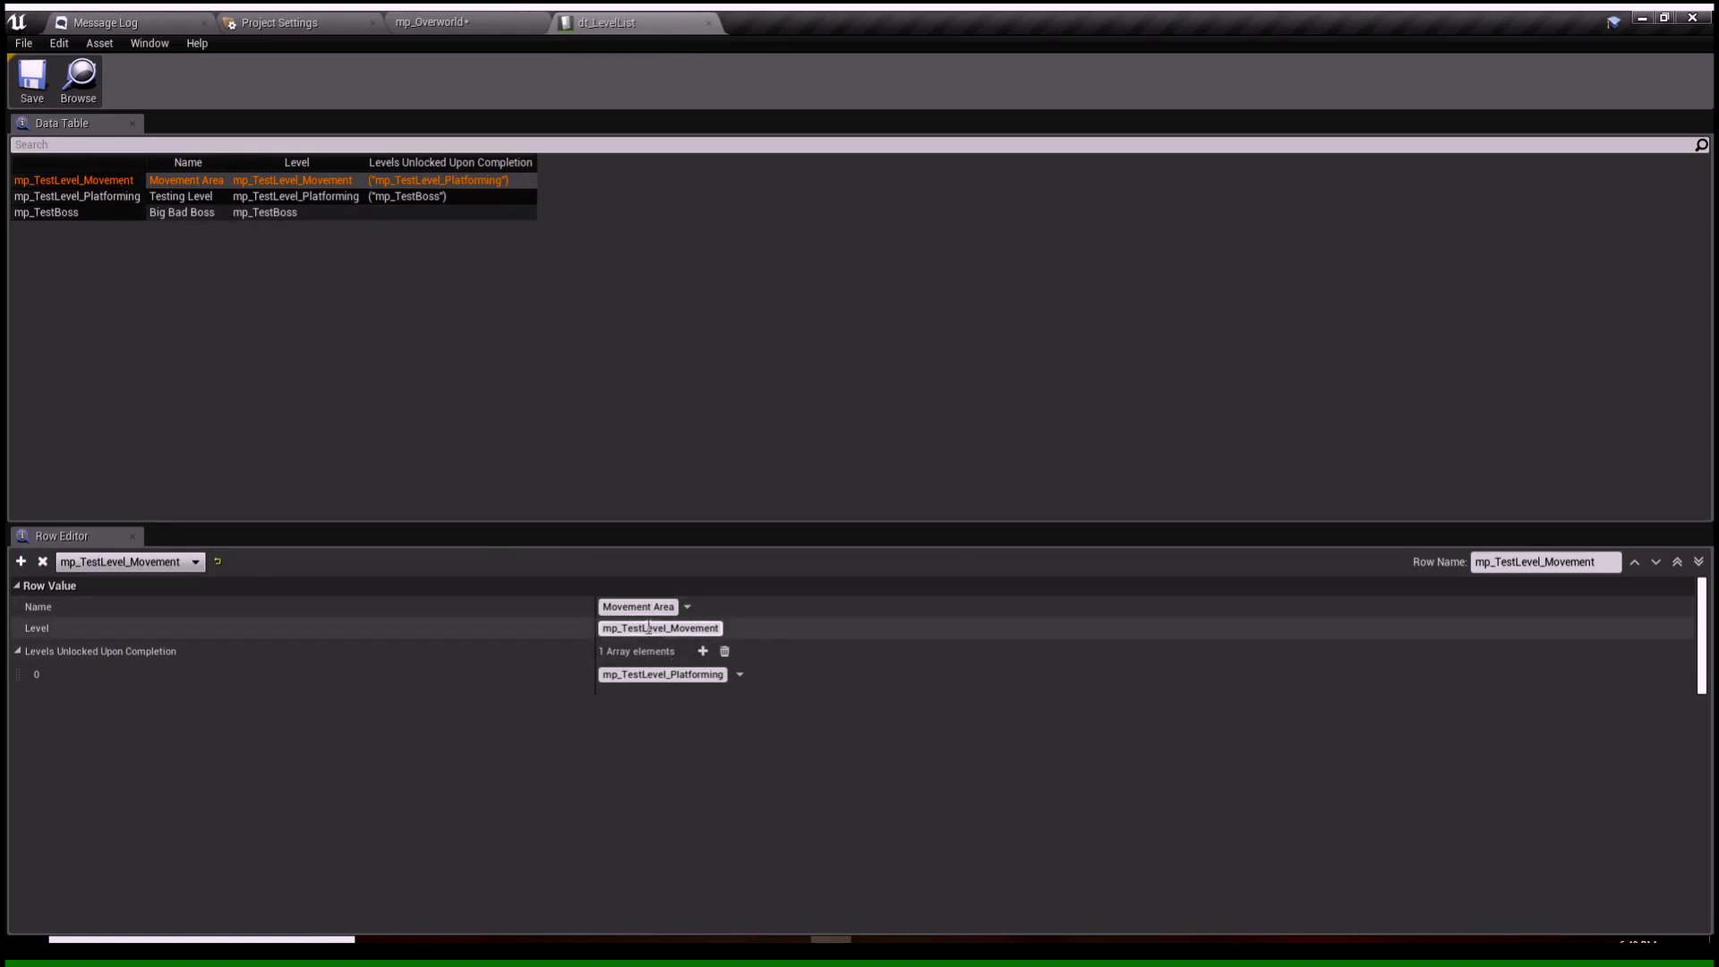
Step: Review the existing level rows and add a new row named TutorialLevel to the data table
left_click(218, 304)
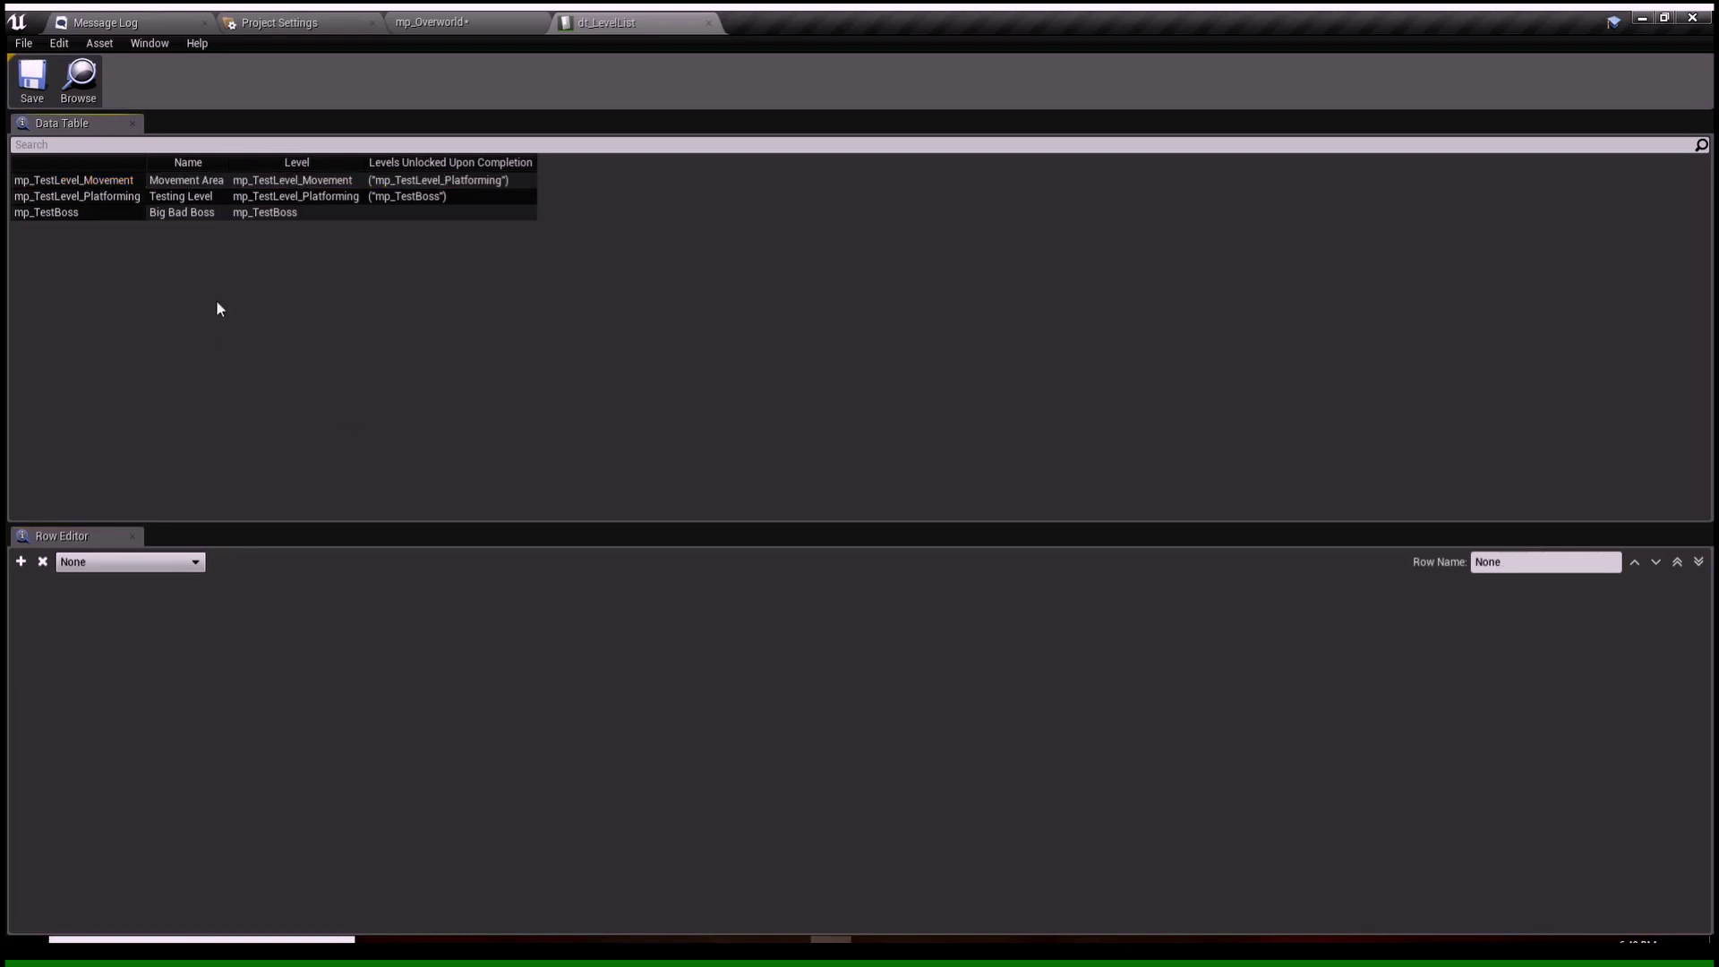
left_click(189, 201)
left_click(192, 212)
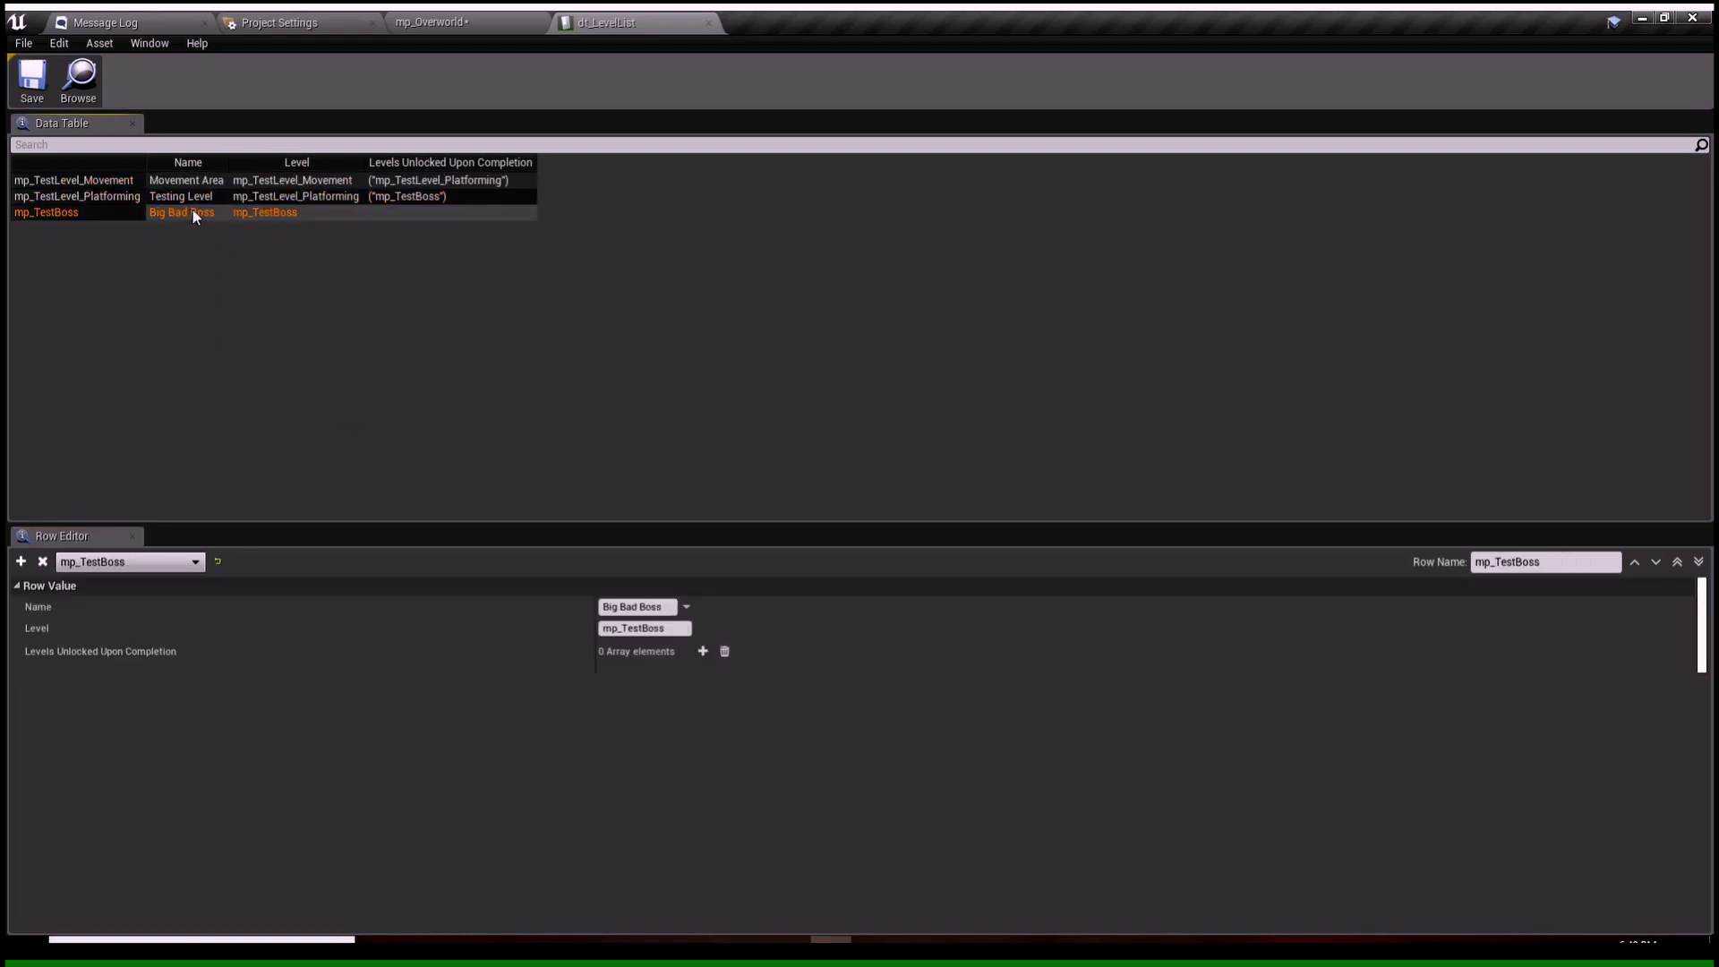
left_click(21, 562)
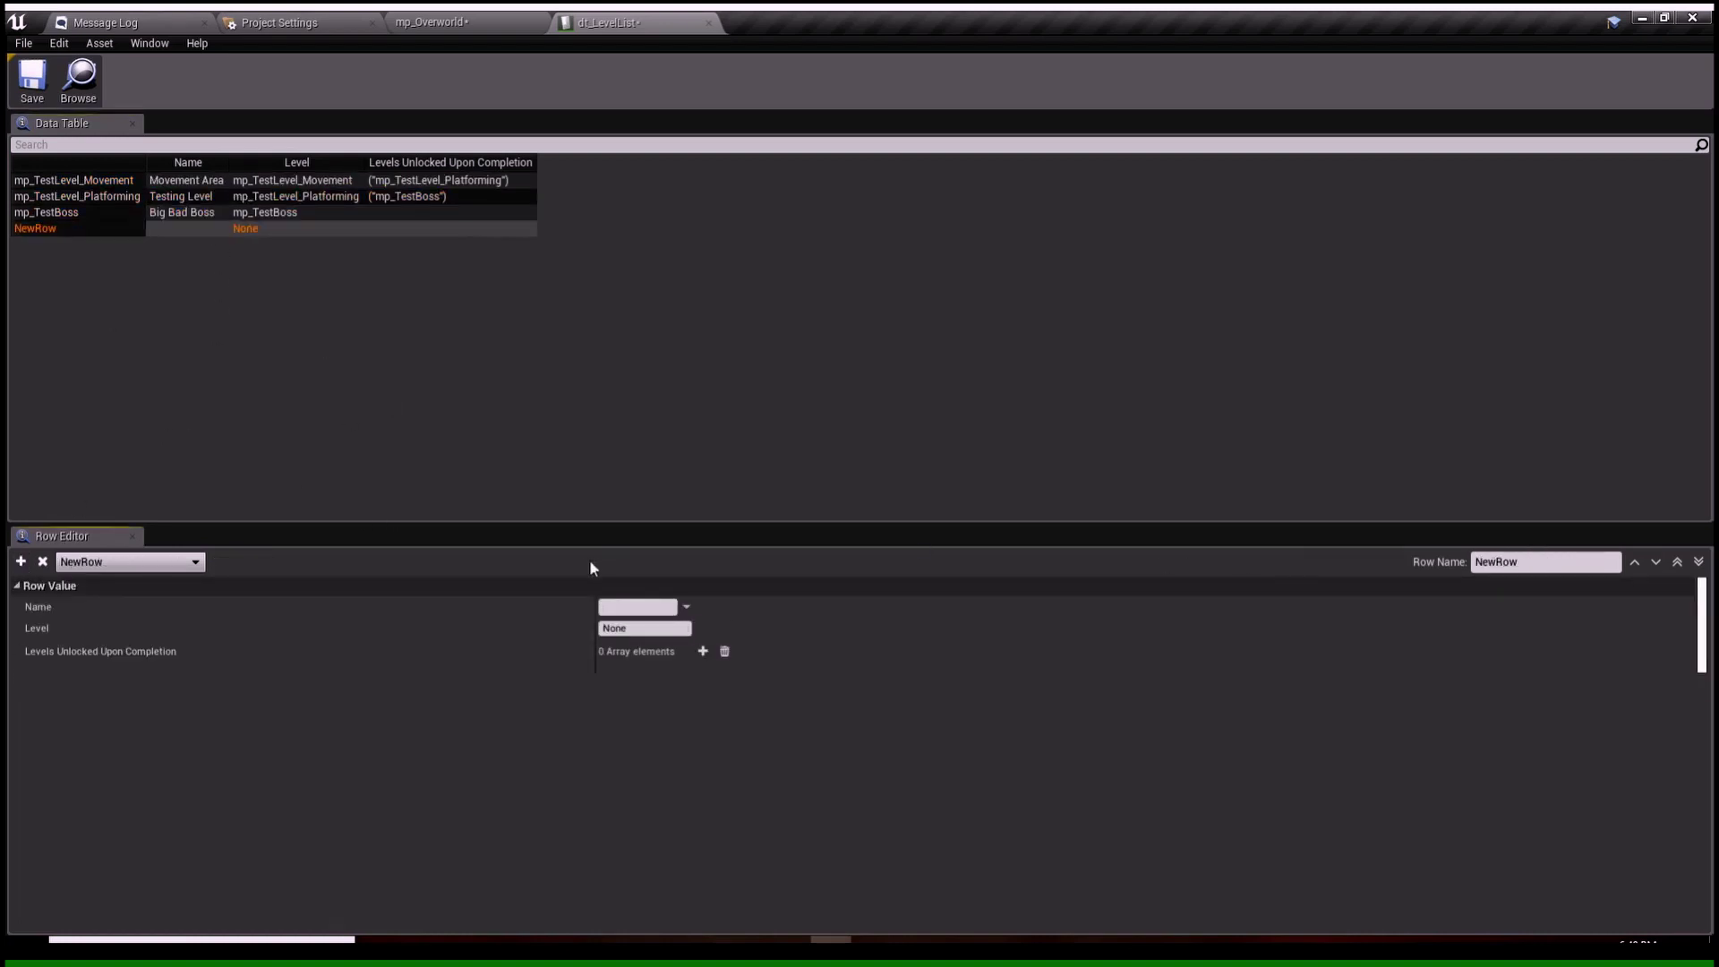
left_click(1504, 562)
type("TutorialLevel")
key("Return")
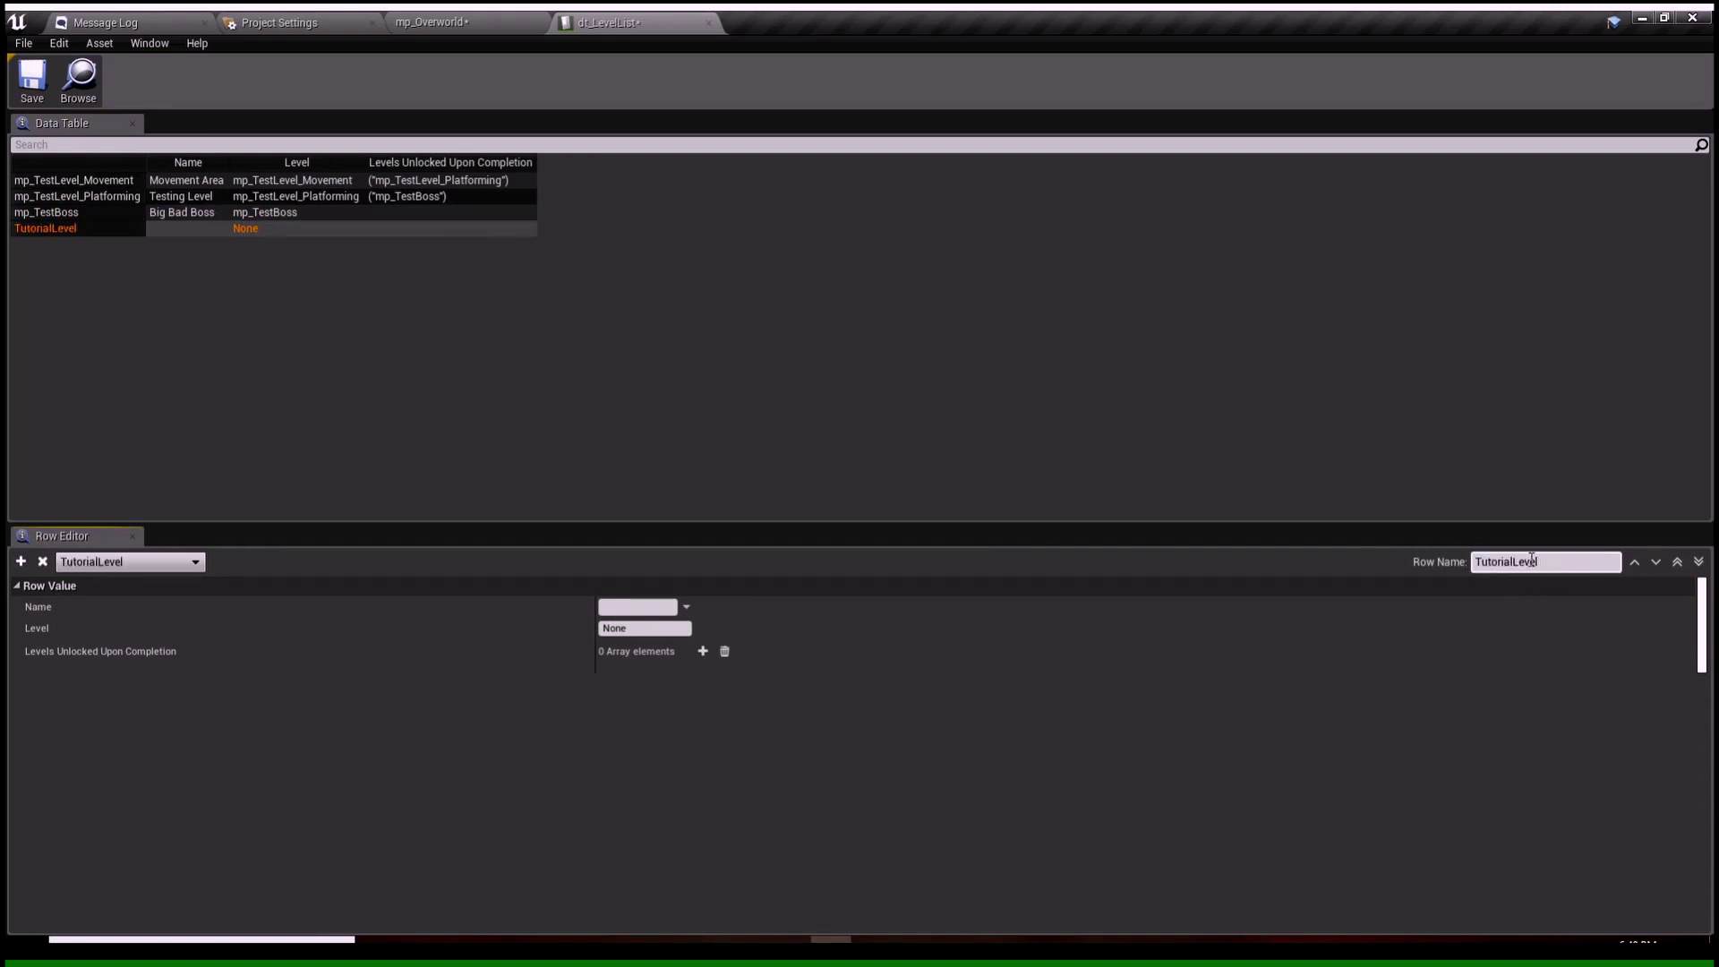
Step: Set the TutorialLevel row's Level to TutorialLevel and its Name to Lame Level, and save the data table
left_click(644, 630)
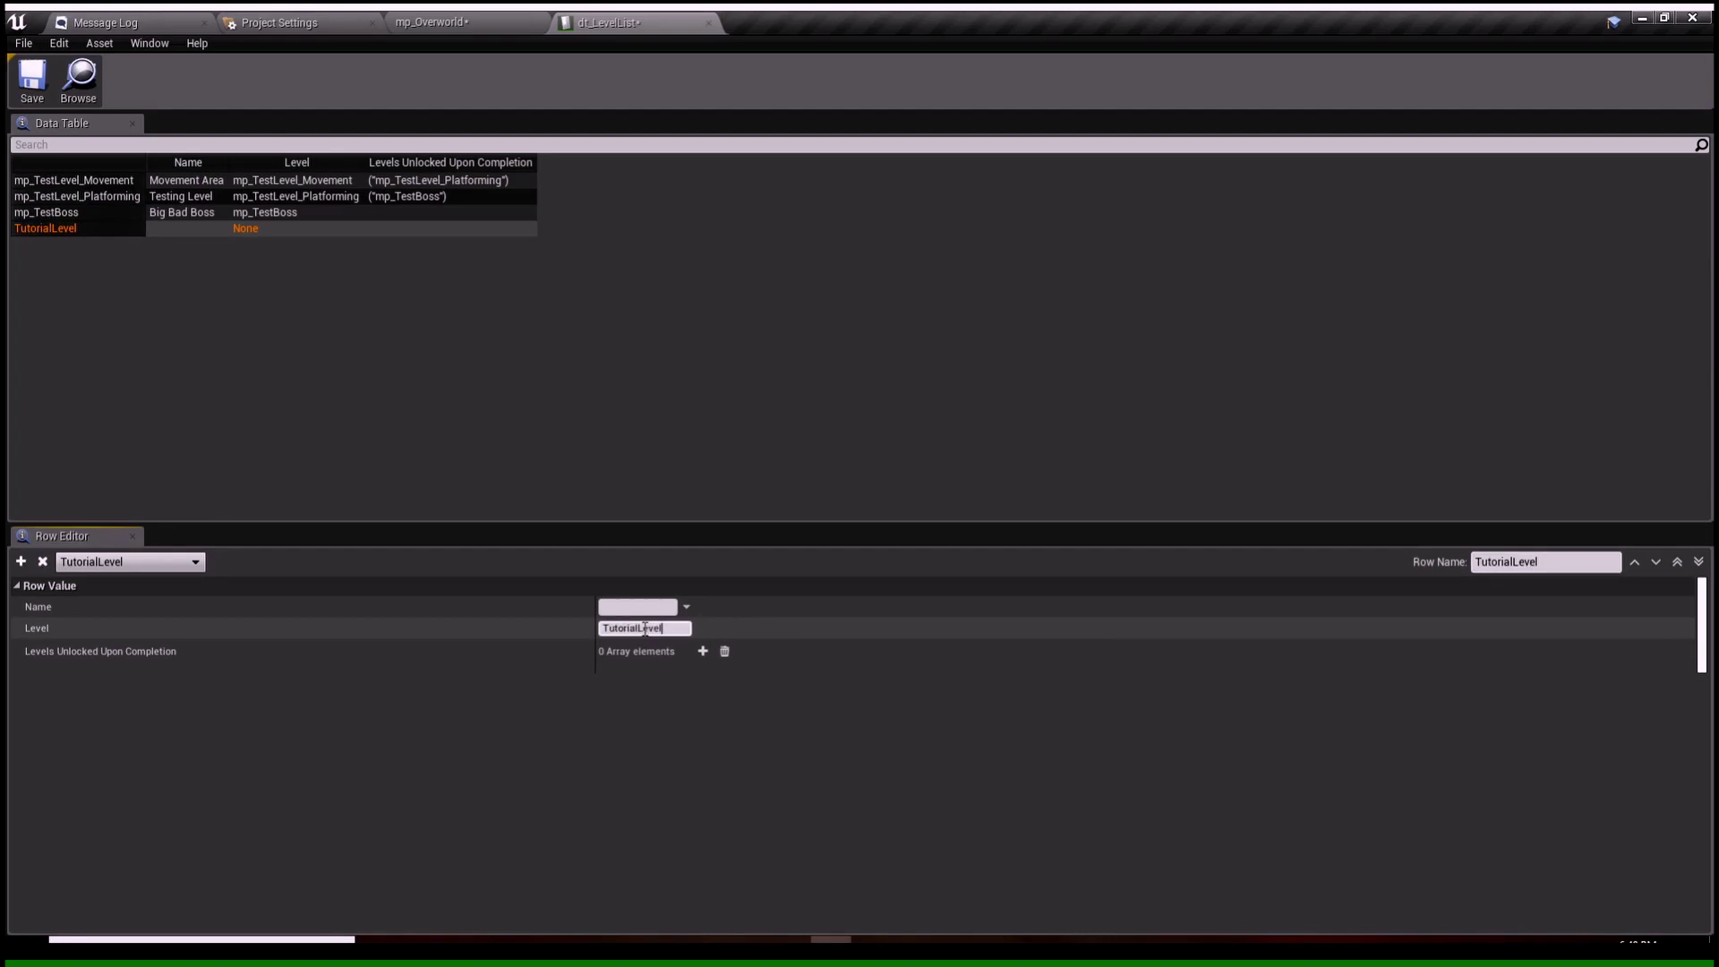
key("Return")
left_click(633, 606)
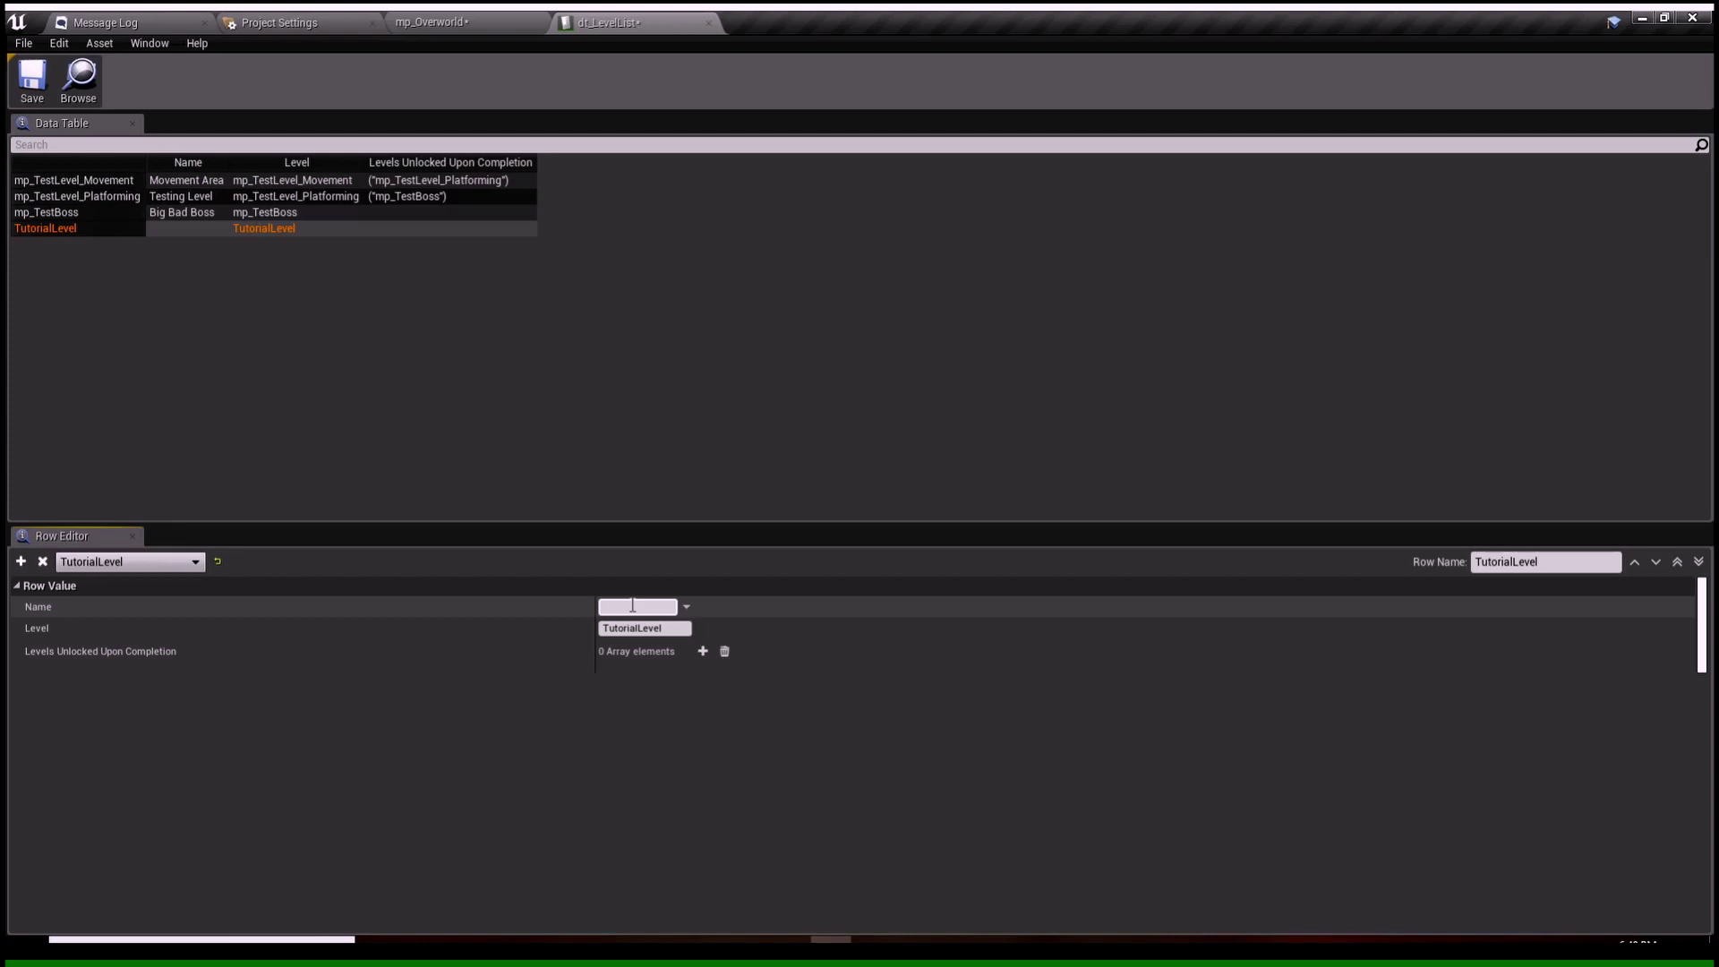
type("Lame Level")
key("Return")
left_click(32, 79)
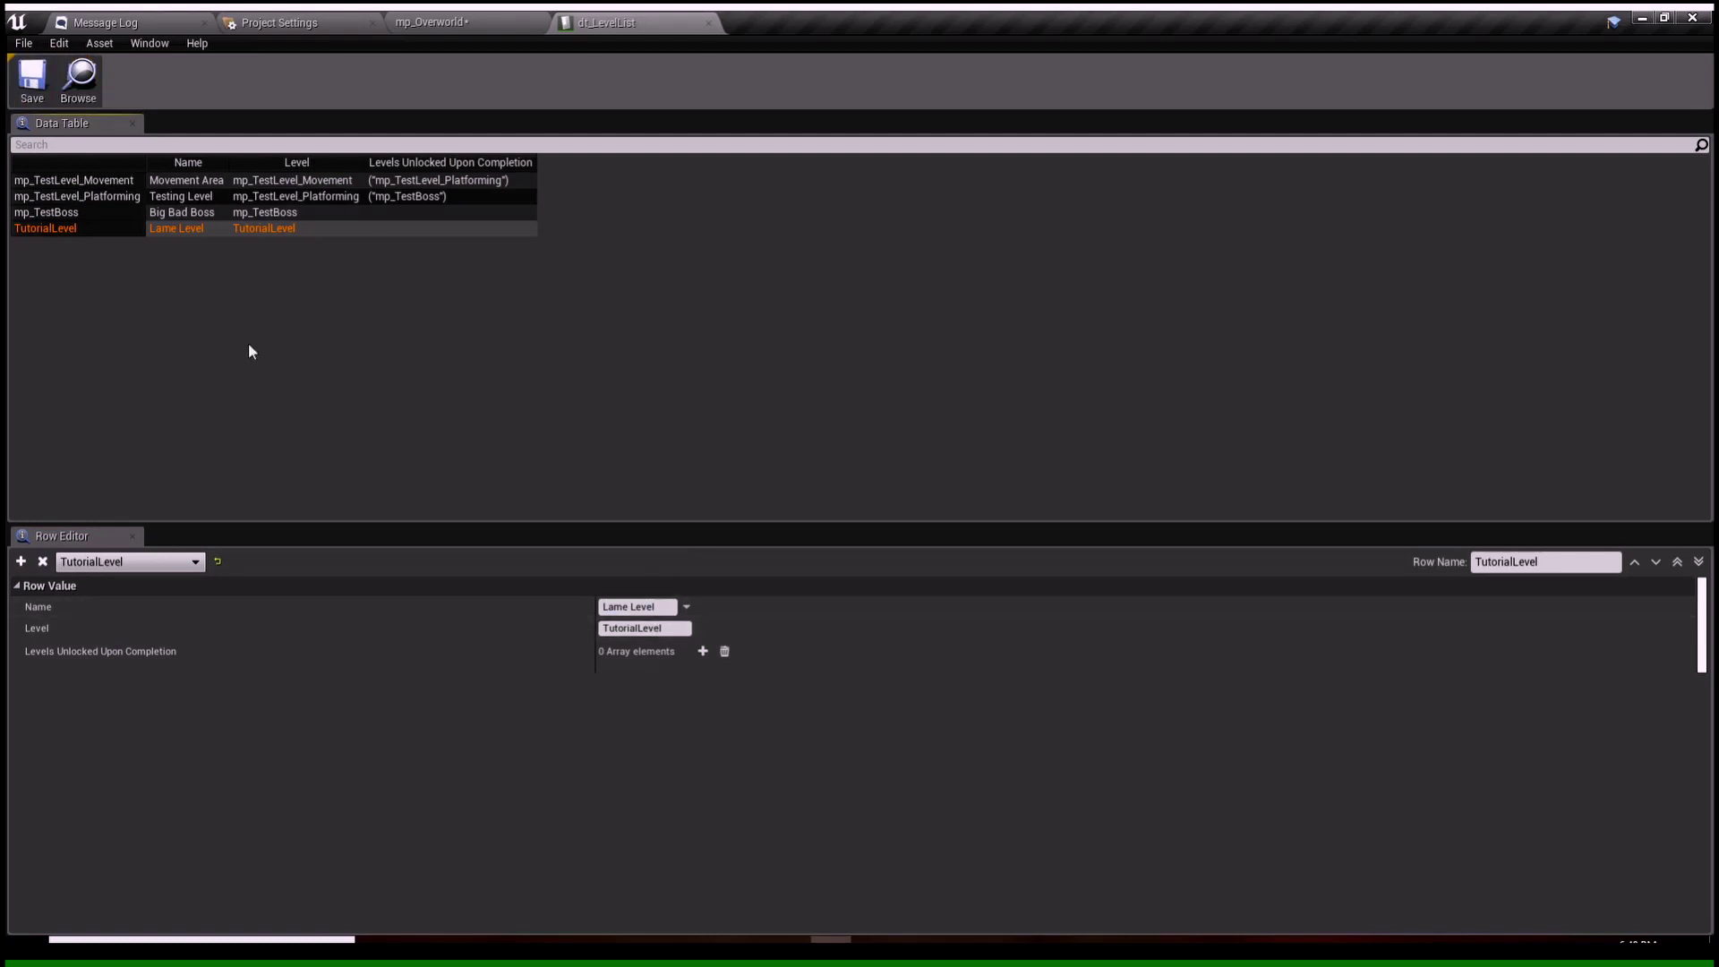
Step: Return to the mp_Overworld level and save it
left_click(431, 23)
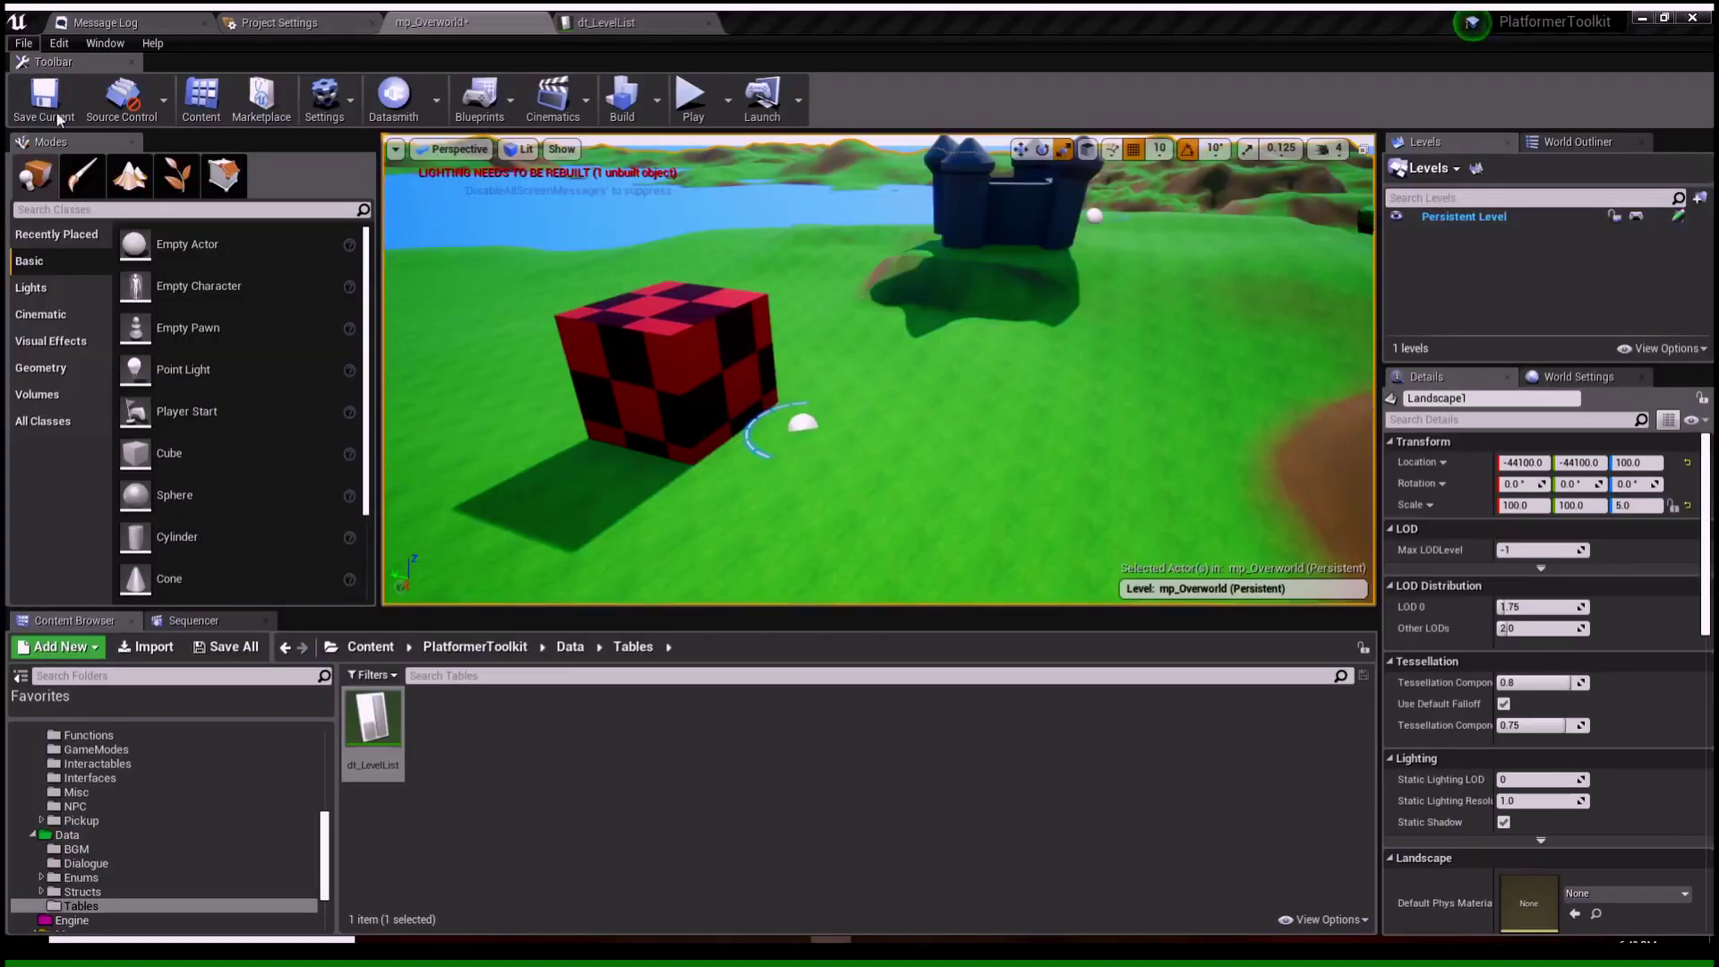
key("ctrl+s")
right_click_drag(770, 370, 828, 358)
right_click_drag(620, 482, 619, 430)
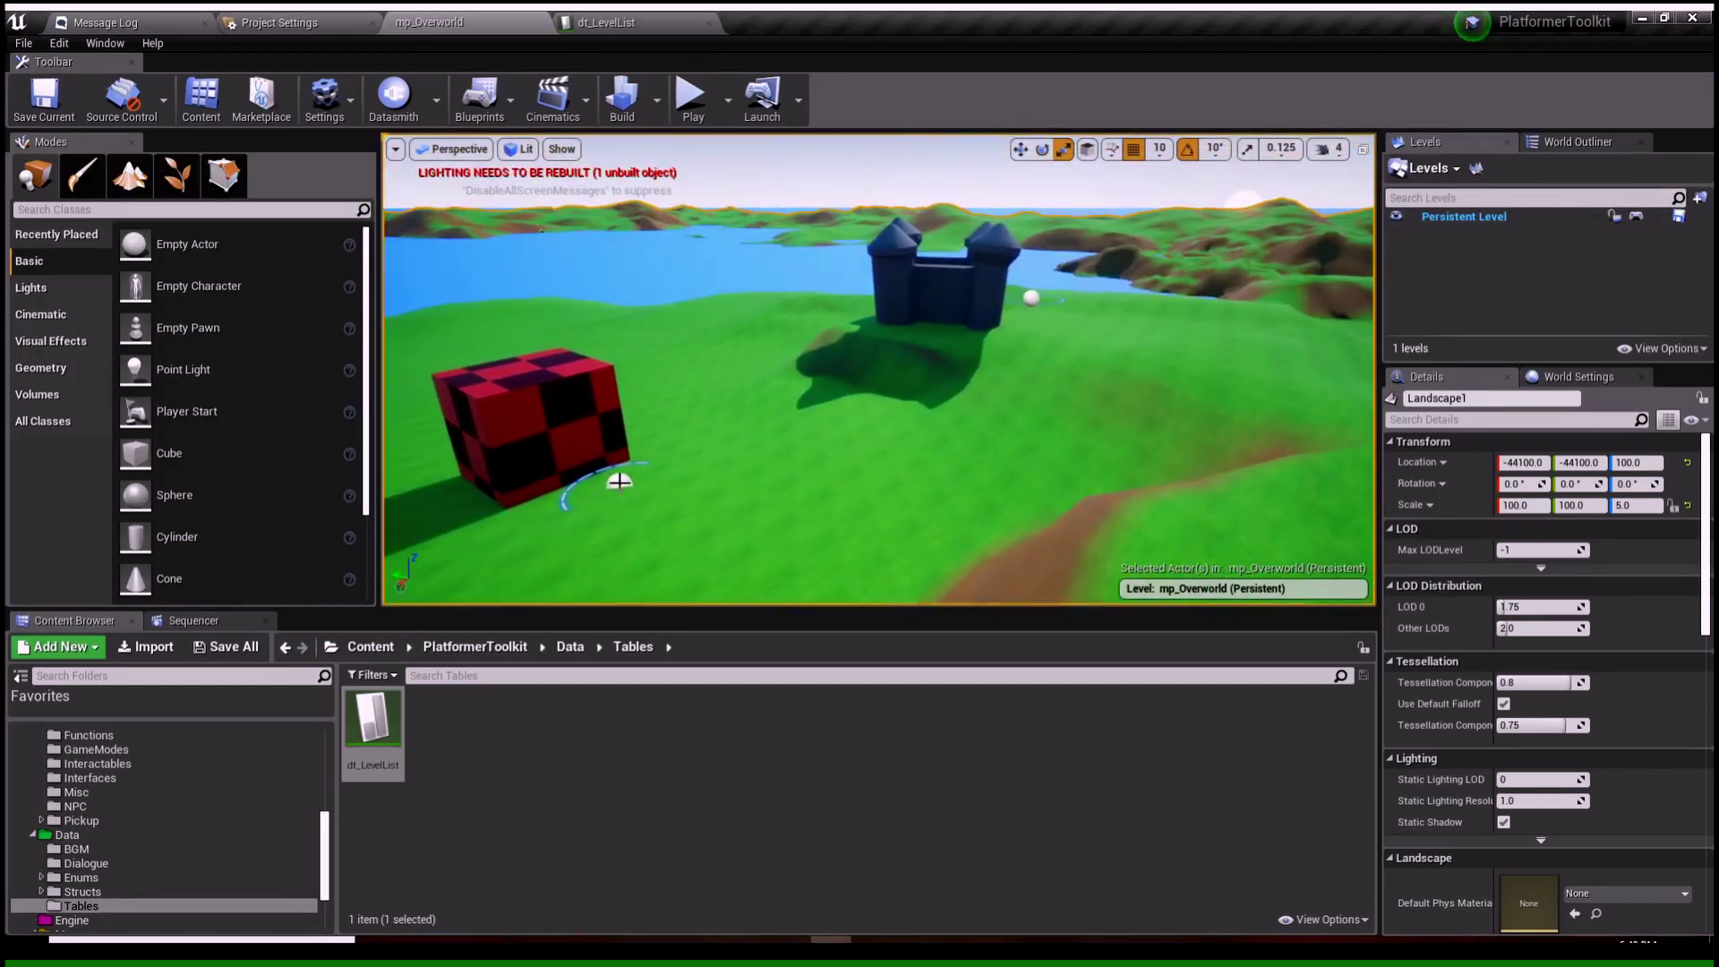
Step: Play-test the overworld by moving the character between the Movement Area, Testing Level and Big Bad Boss world points, and stop the session
key("alt+p")
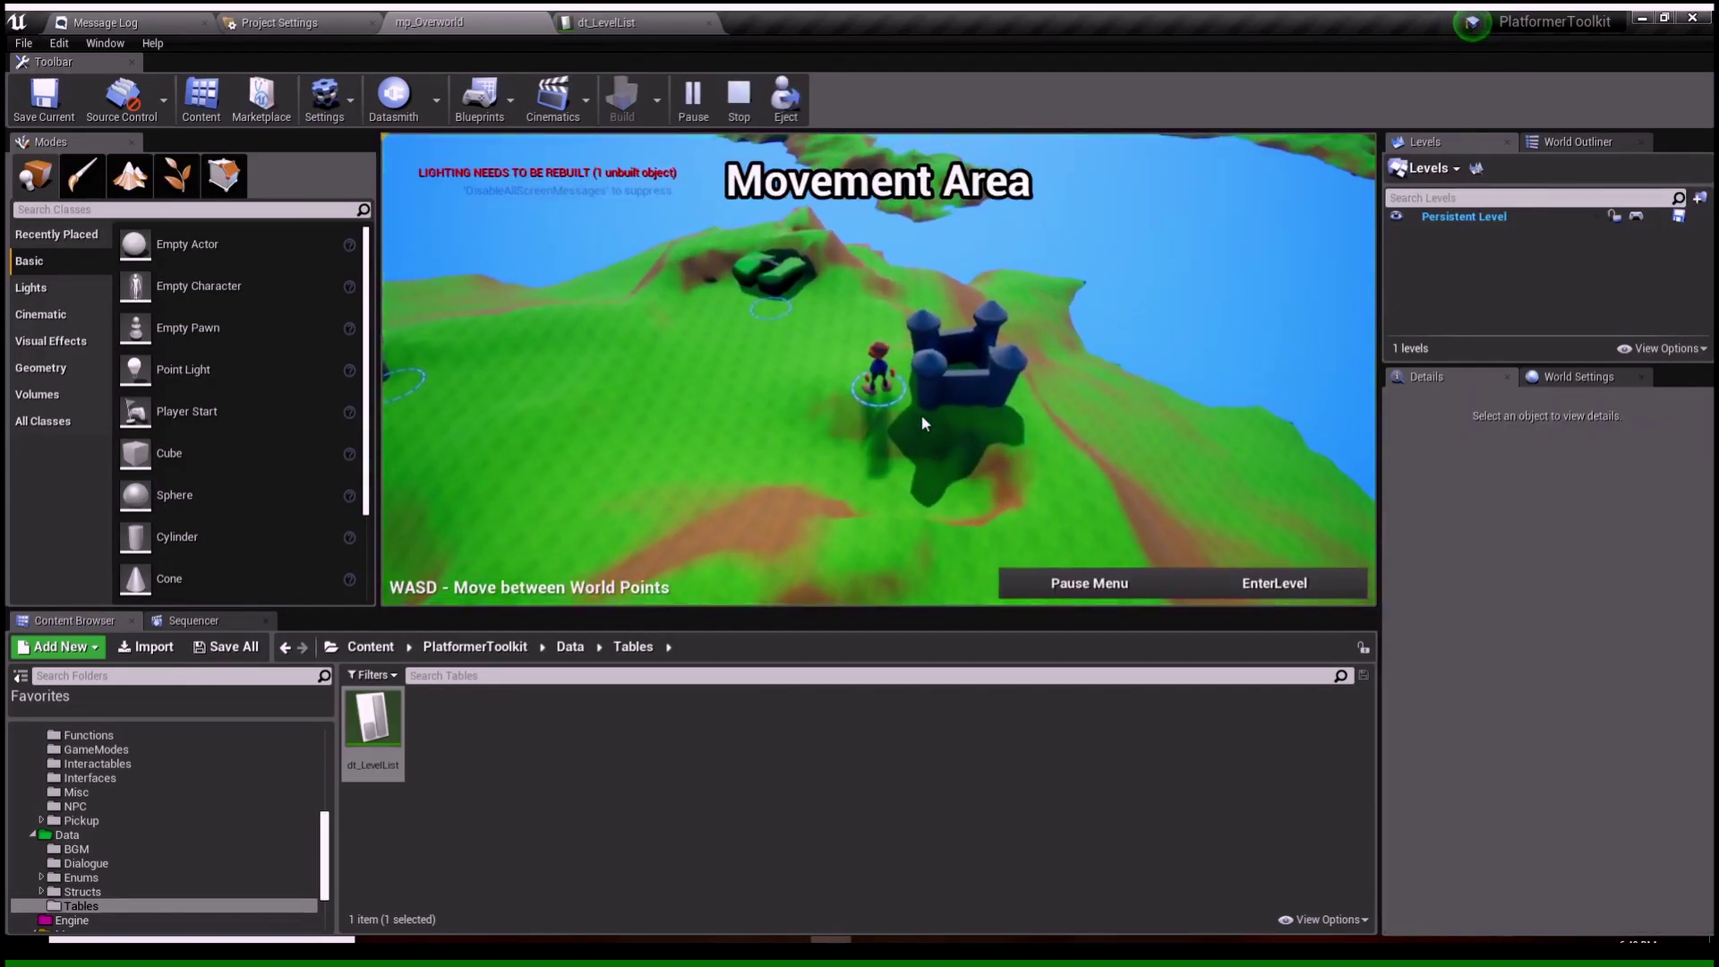
key("a")
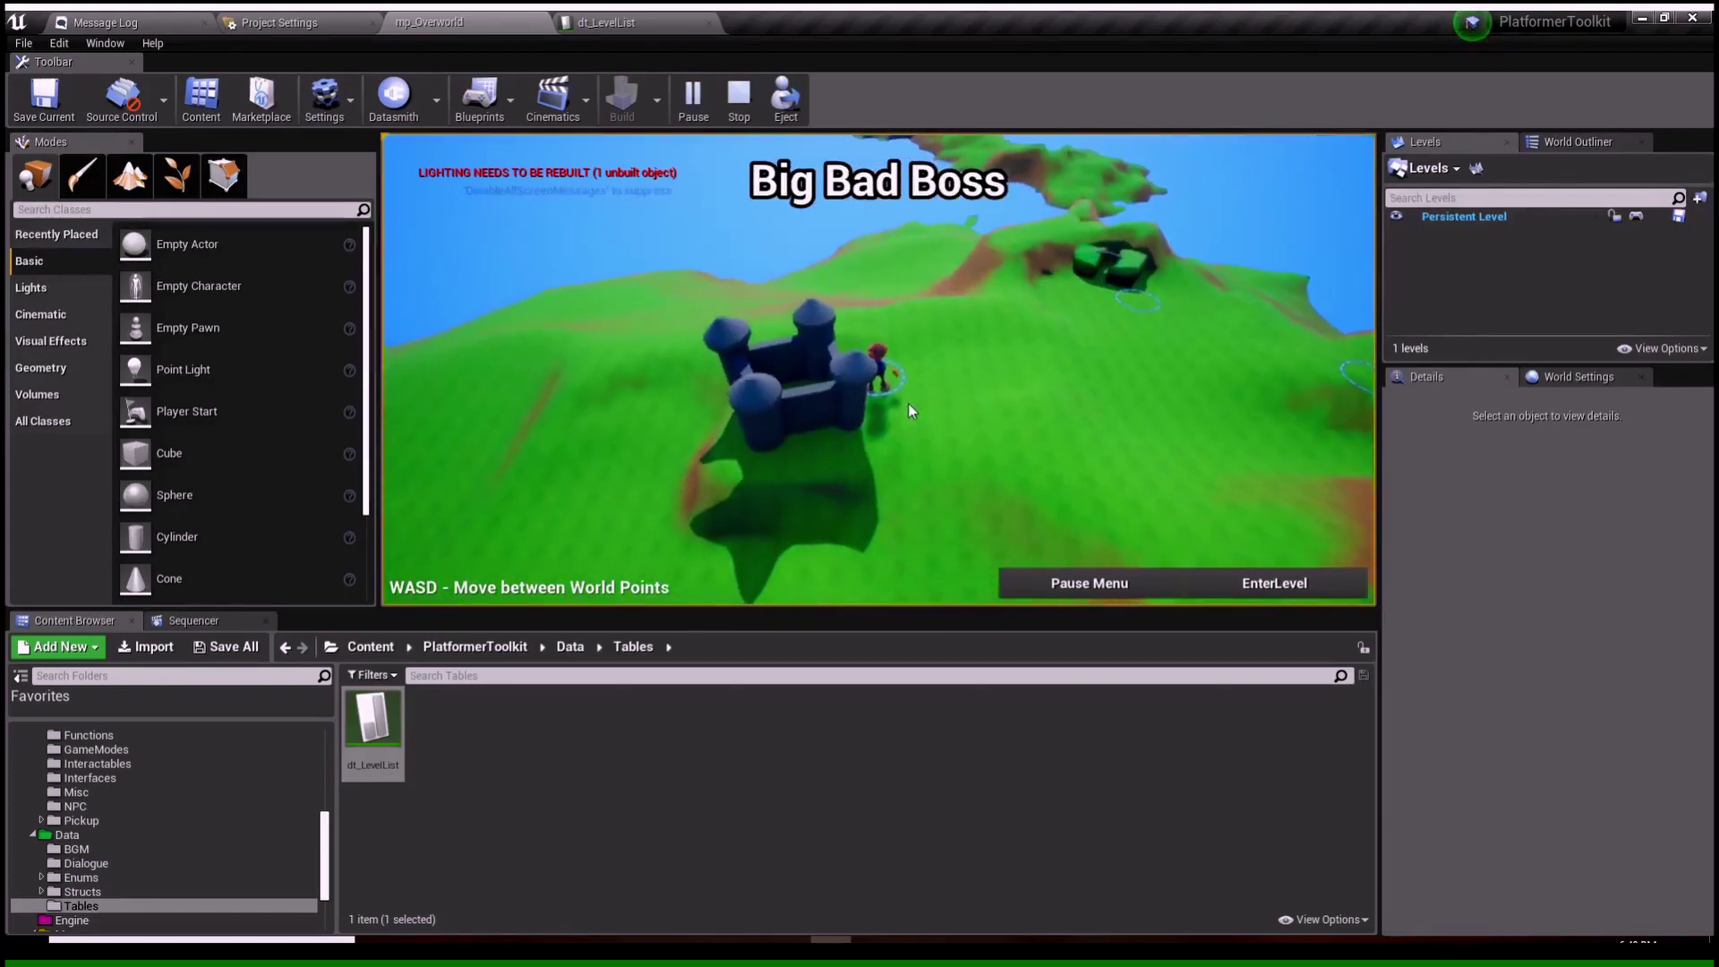
key("d")
key("w")
key("a")
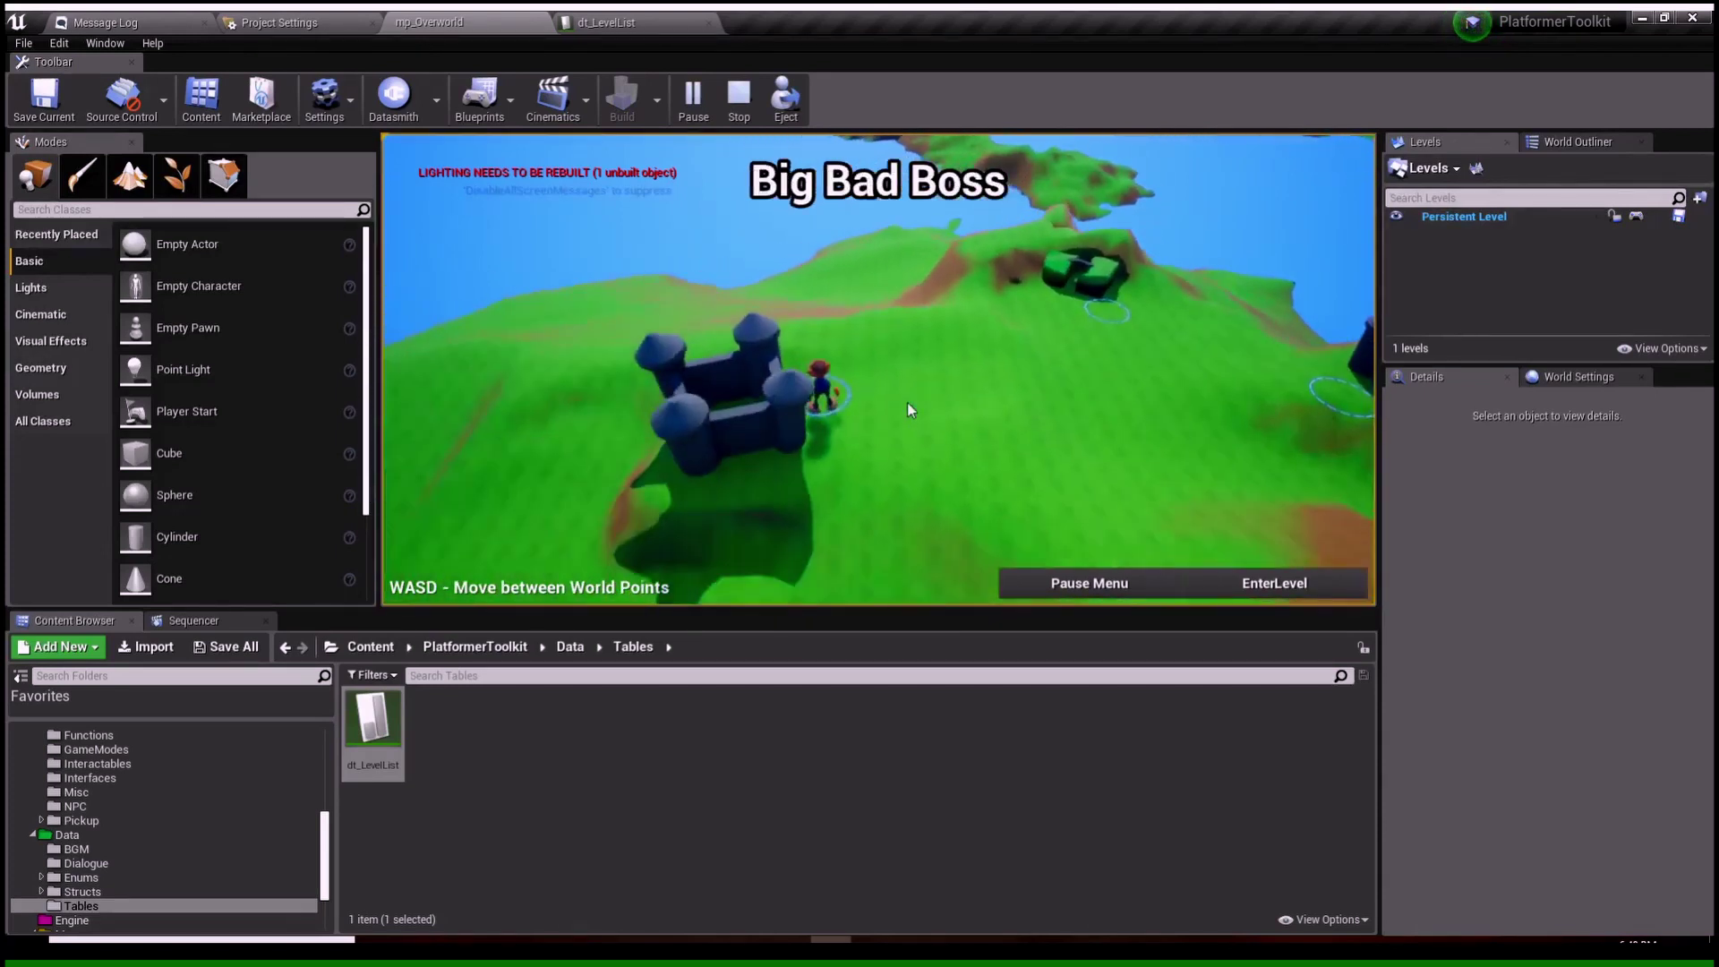
key("w")
key("d")
key("w")
key("a")
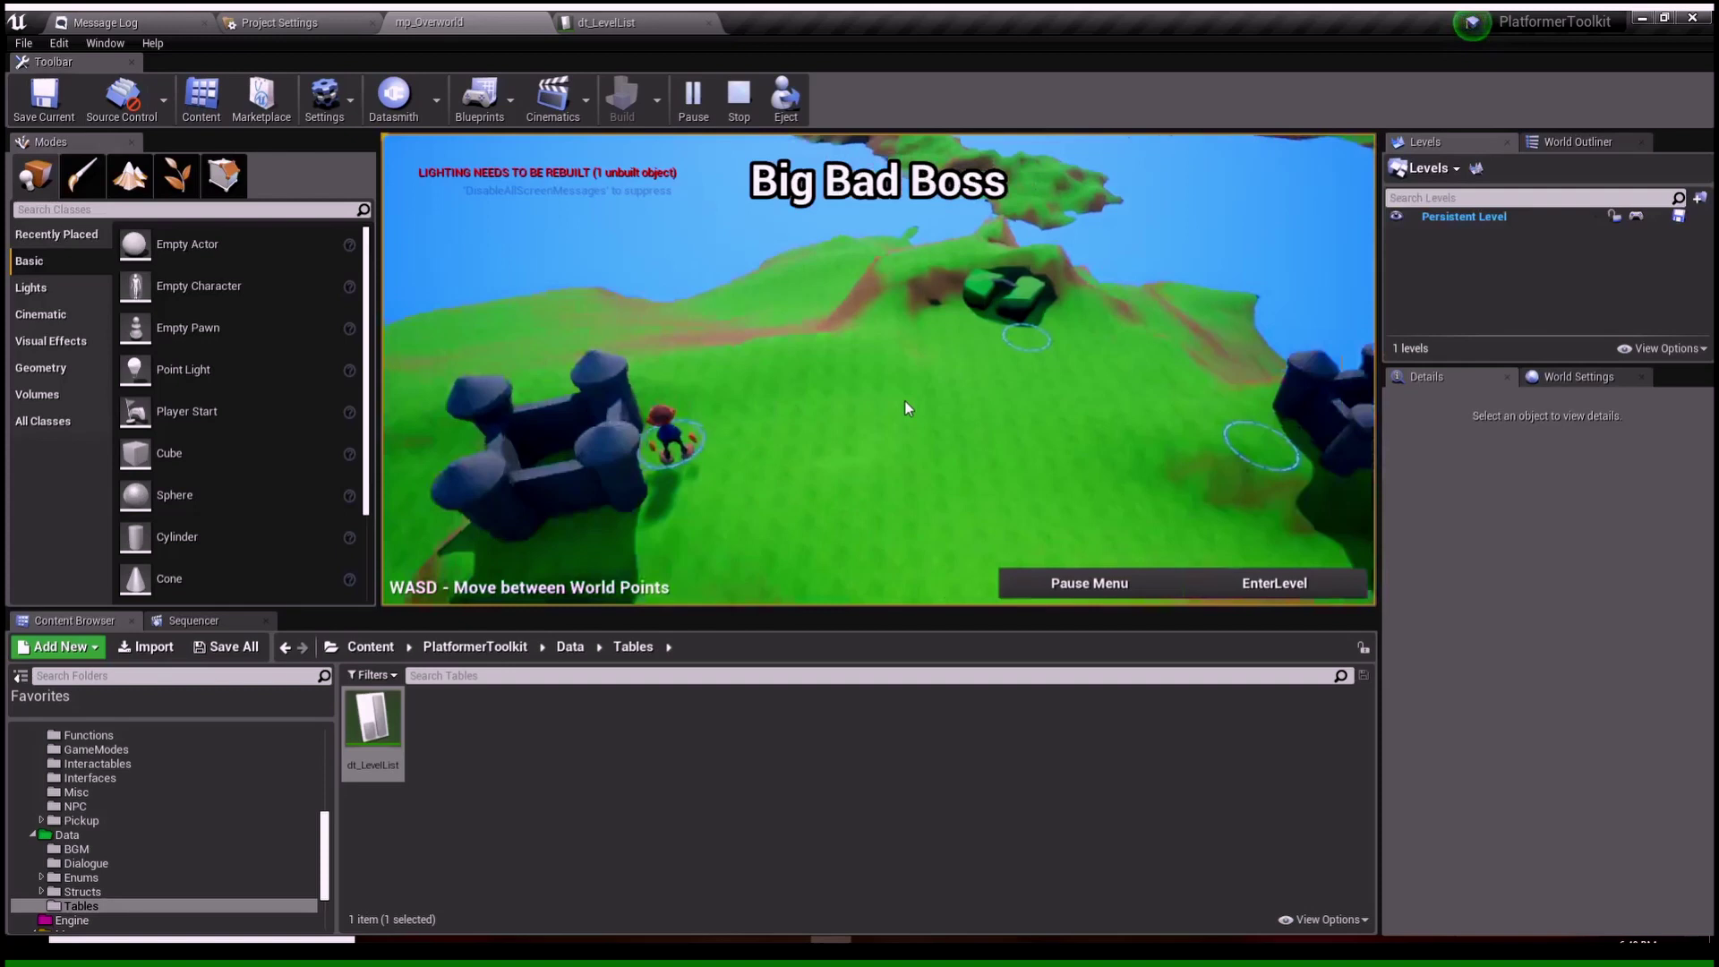
key("a")
key("s")
key("w")
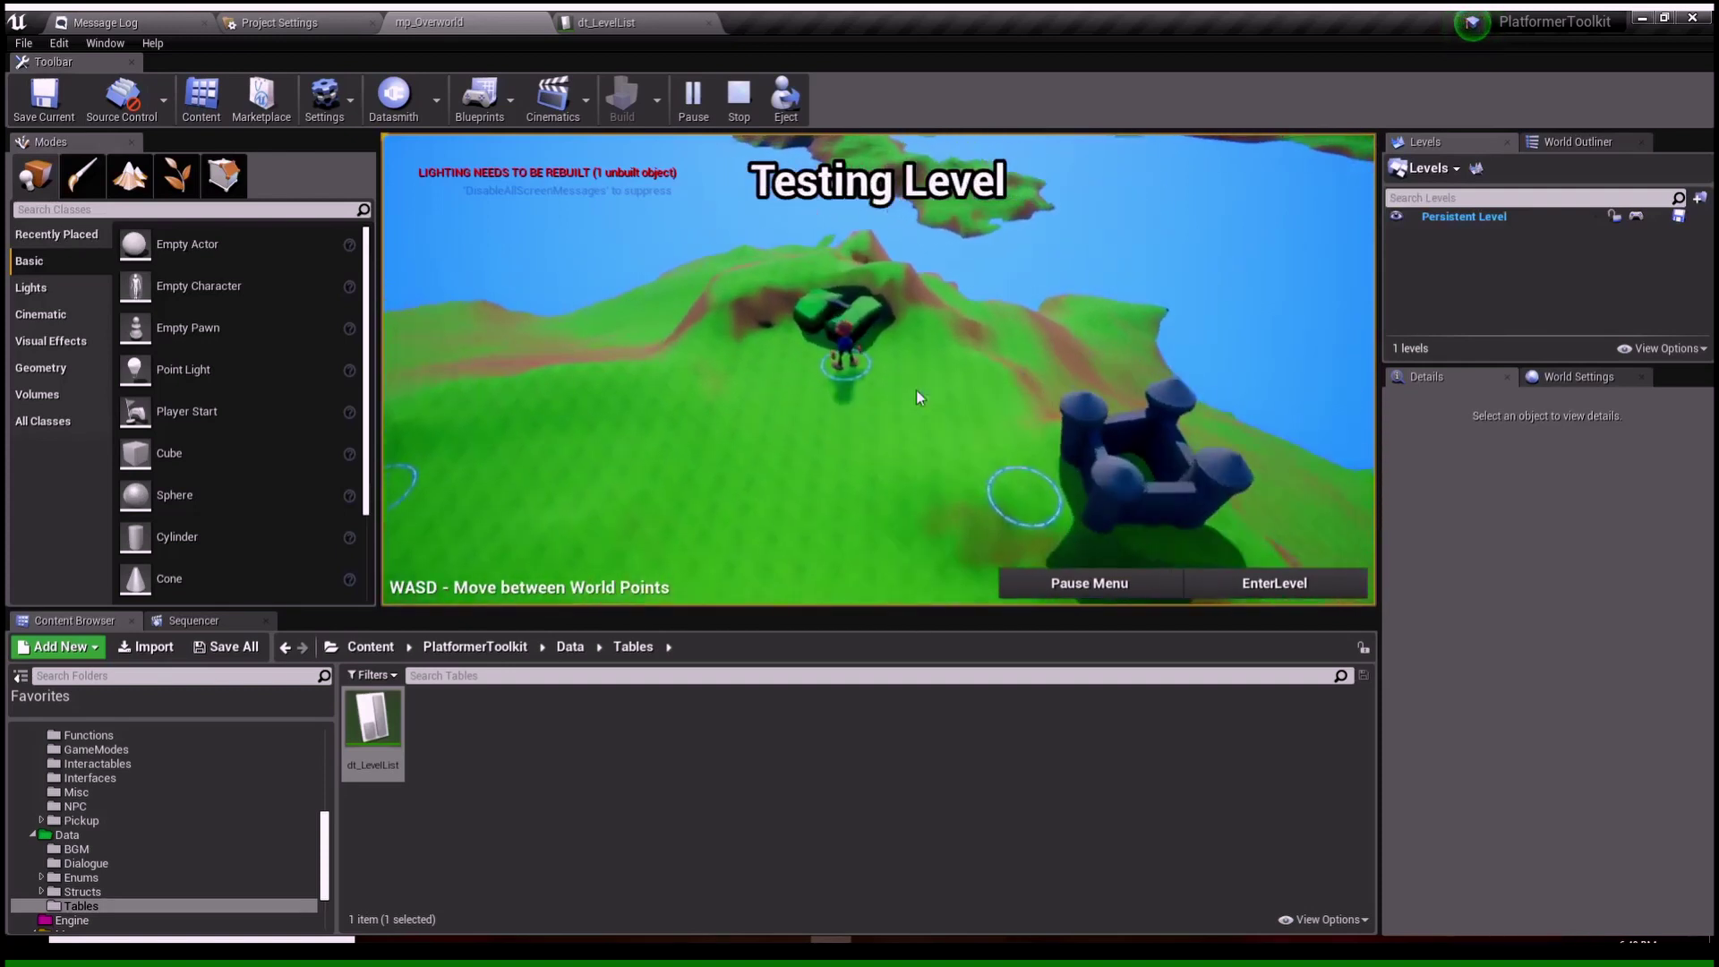
key("d")
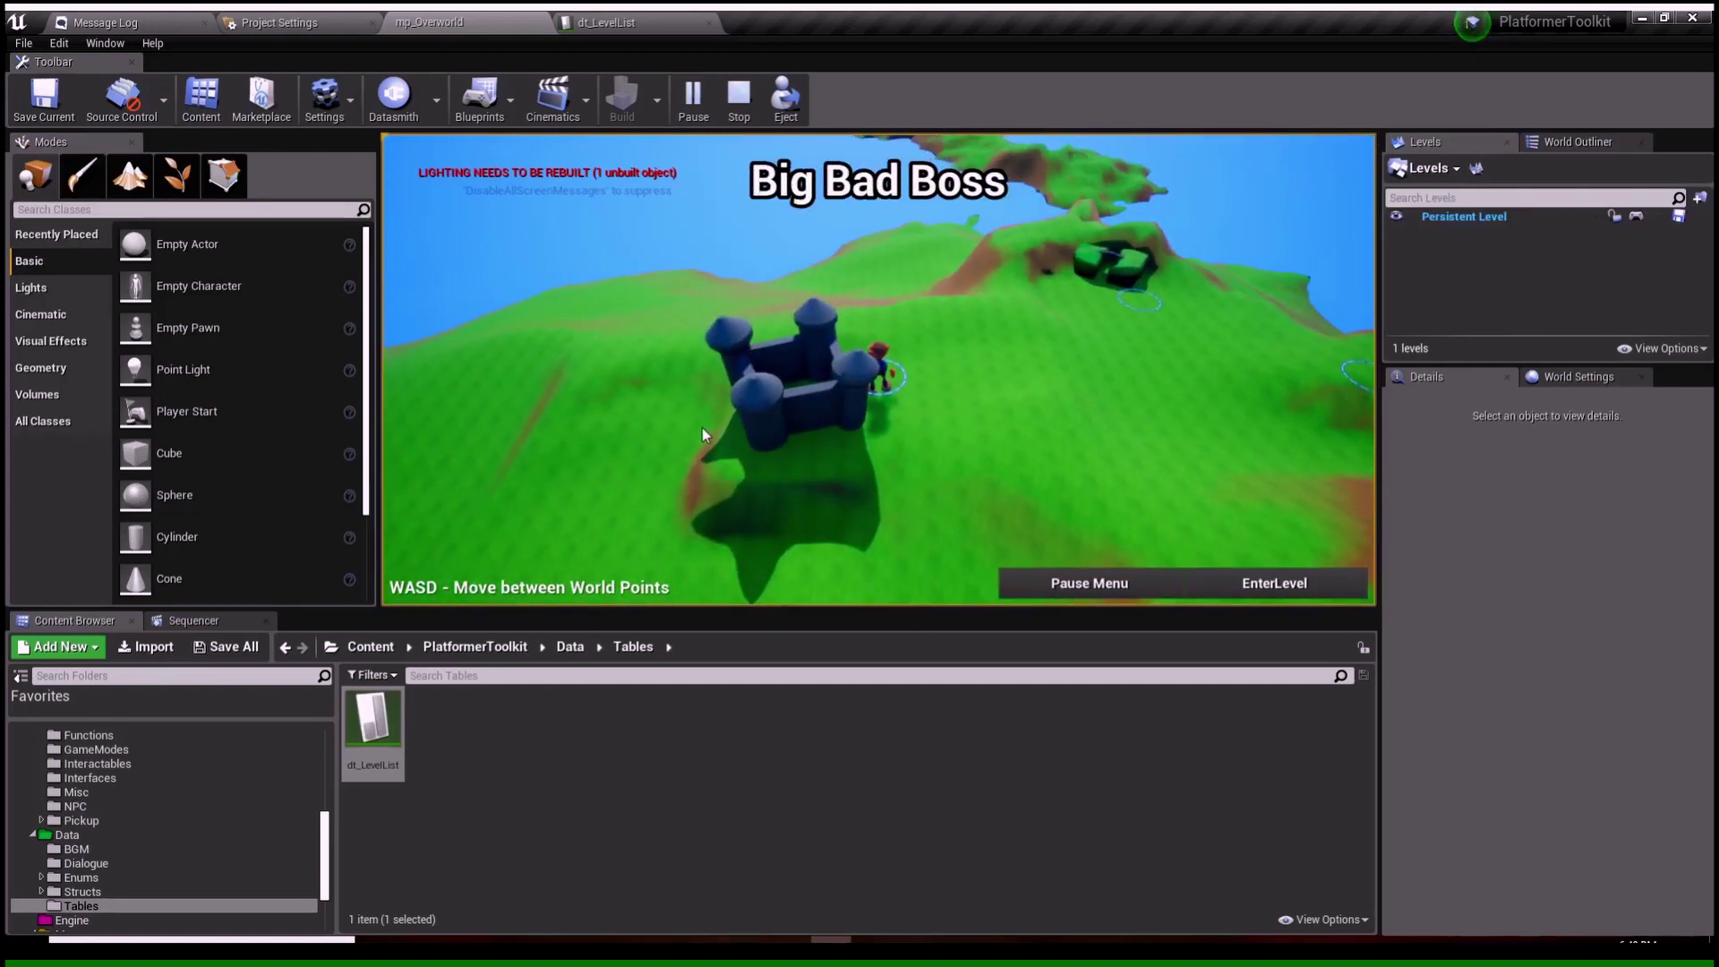
key("a")
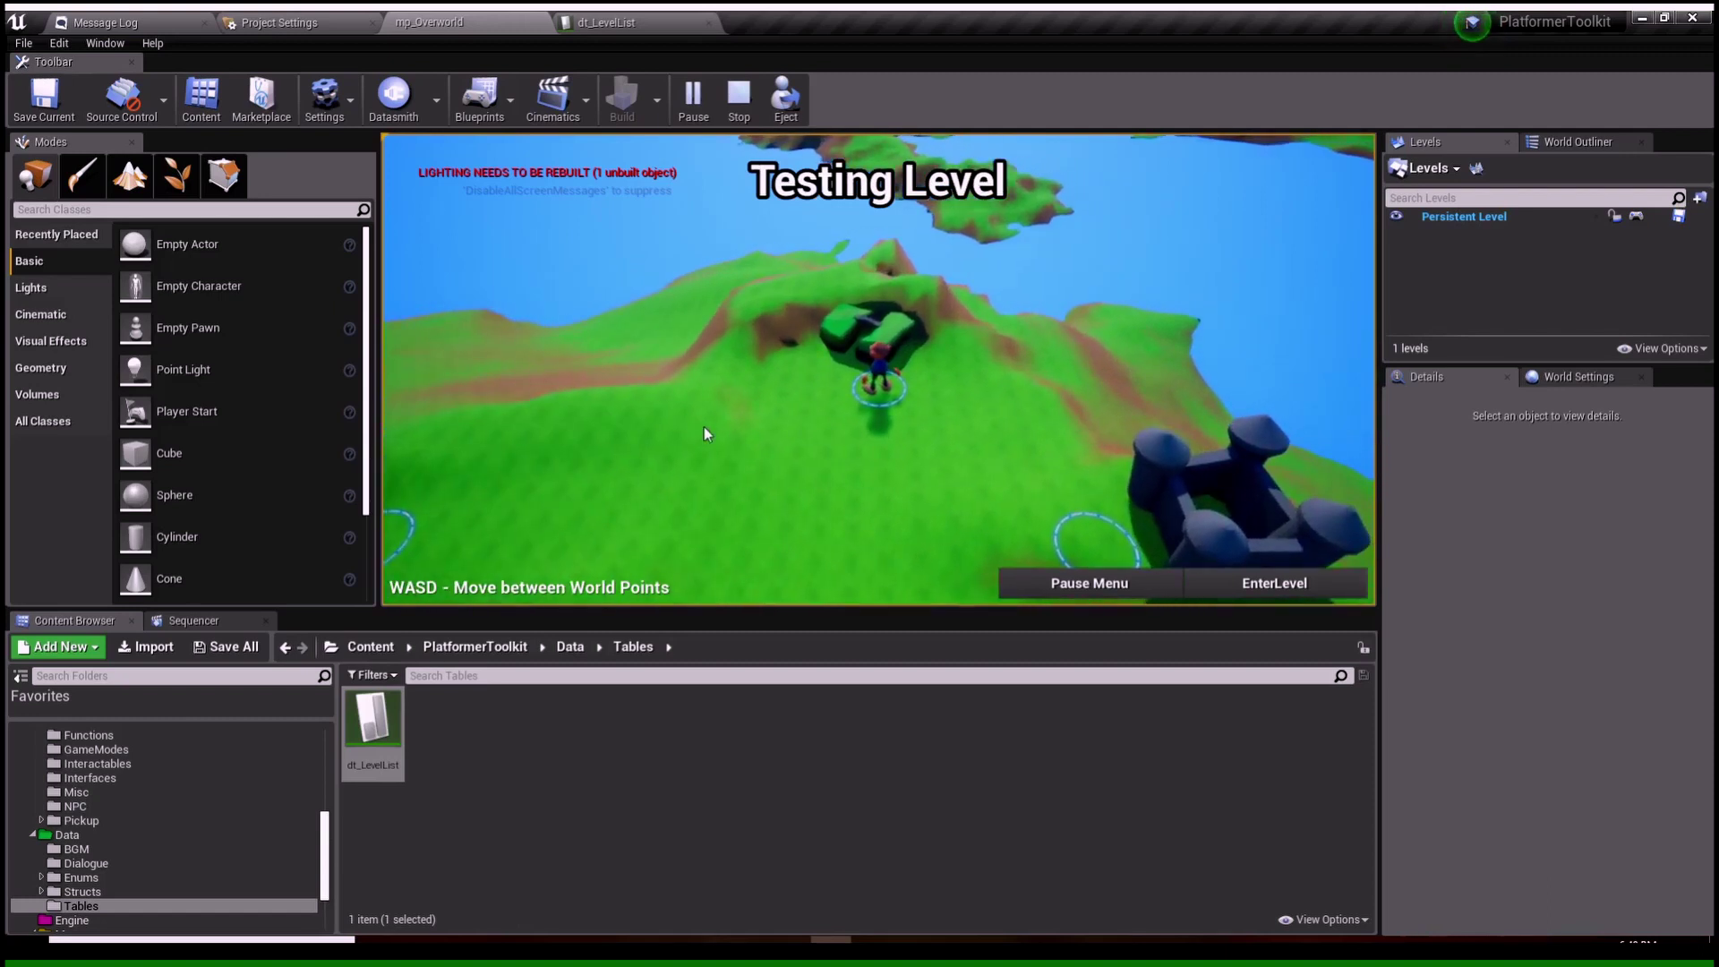
key("d")
key("a")
key("a")
key("d")
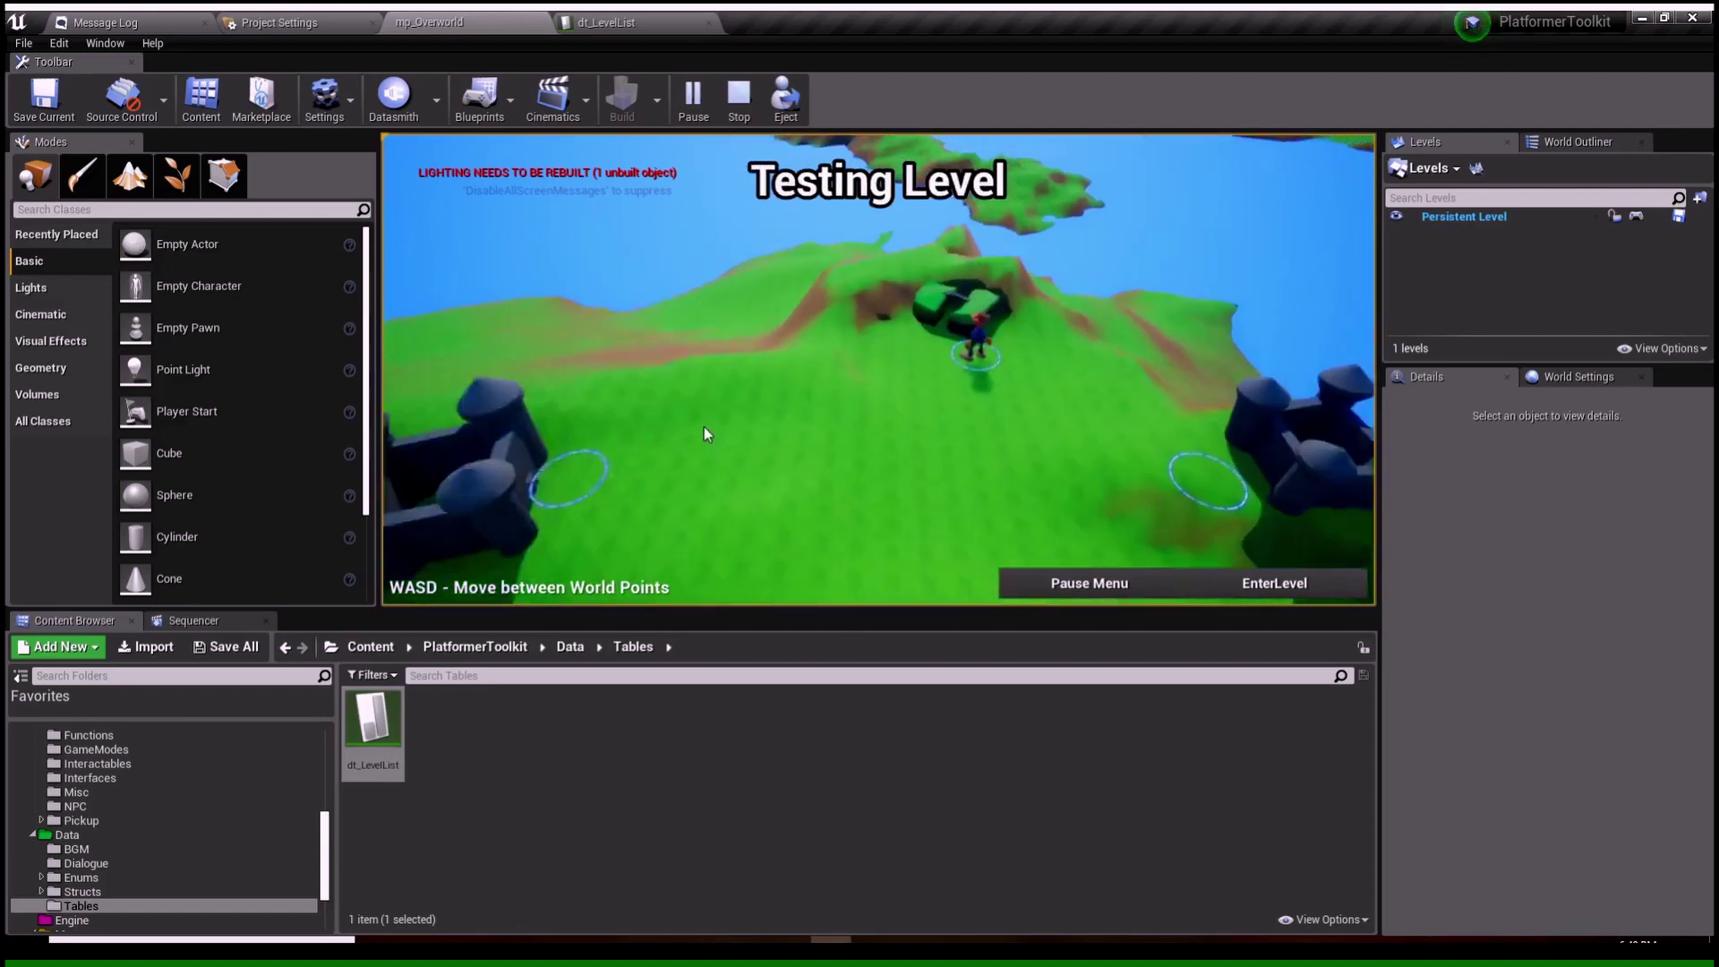
key("s")
key("d")
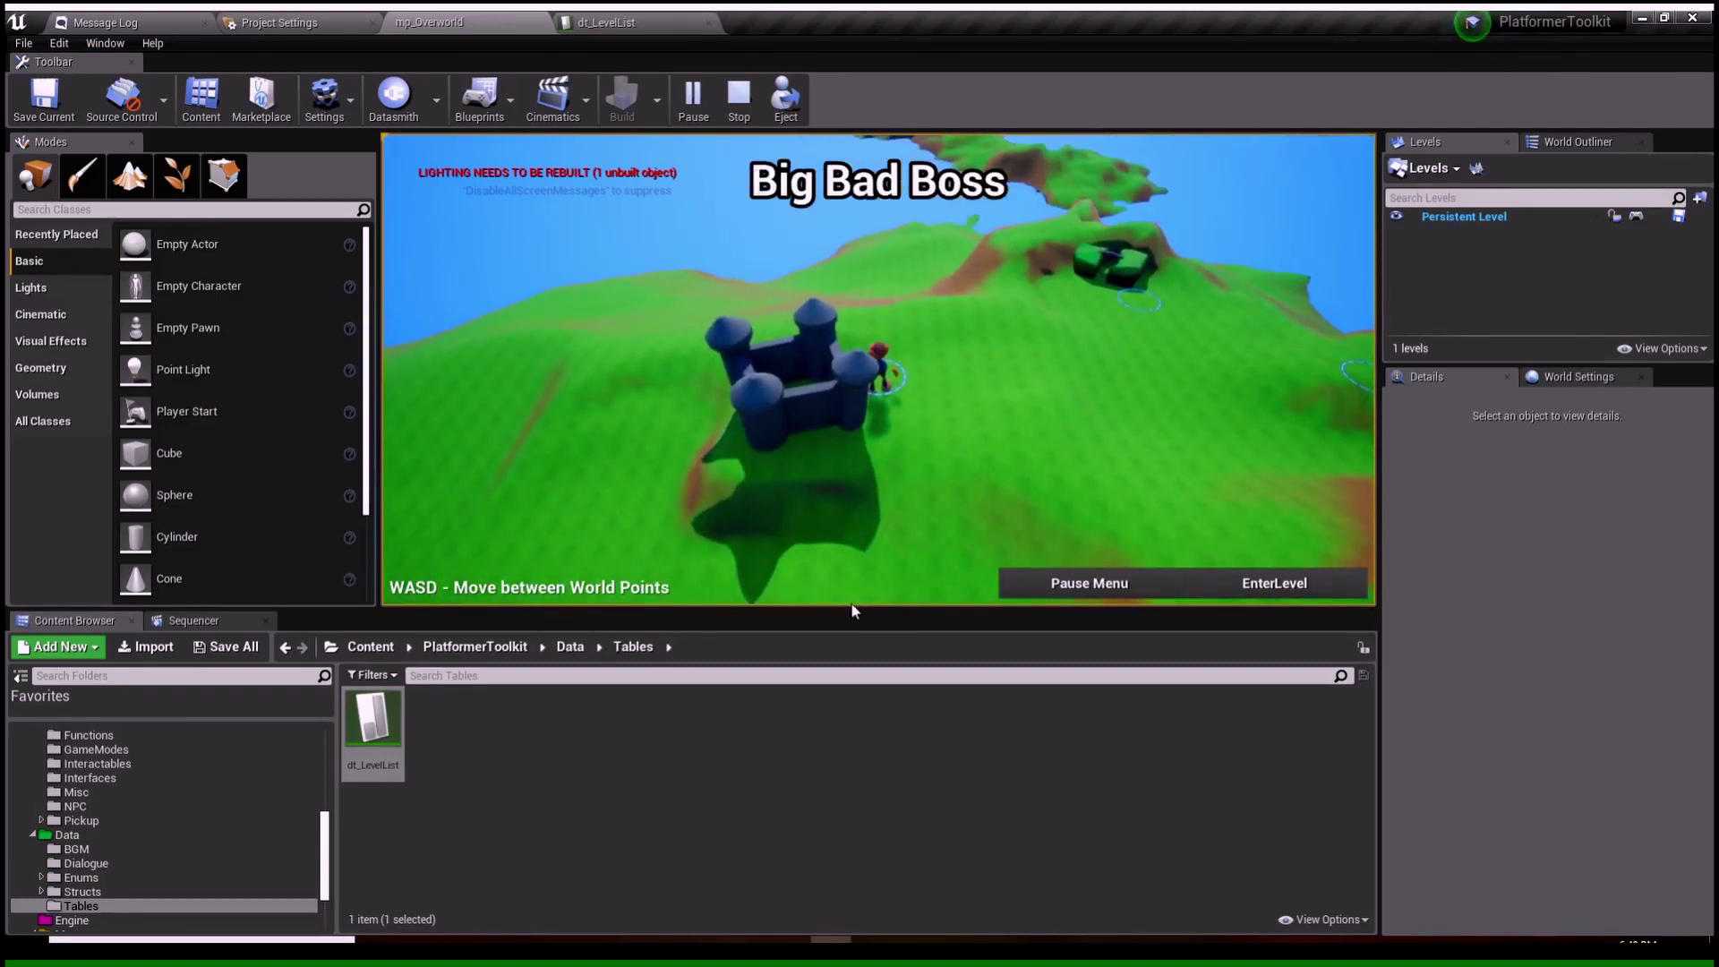
key("a")
key("s")
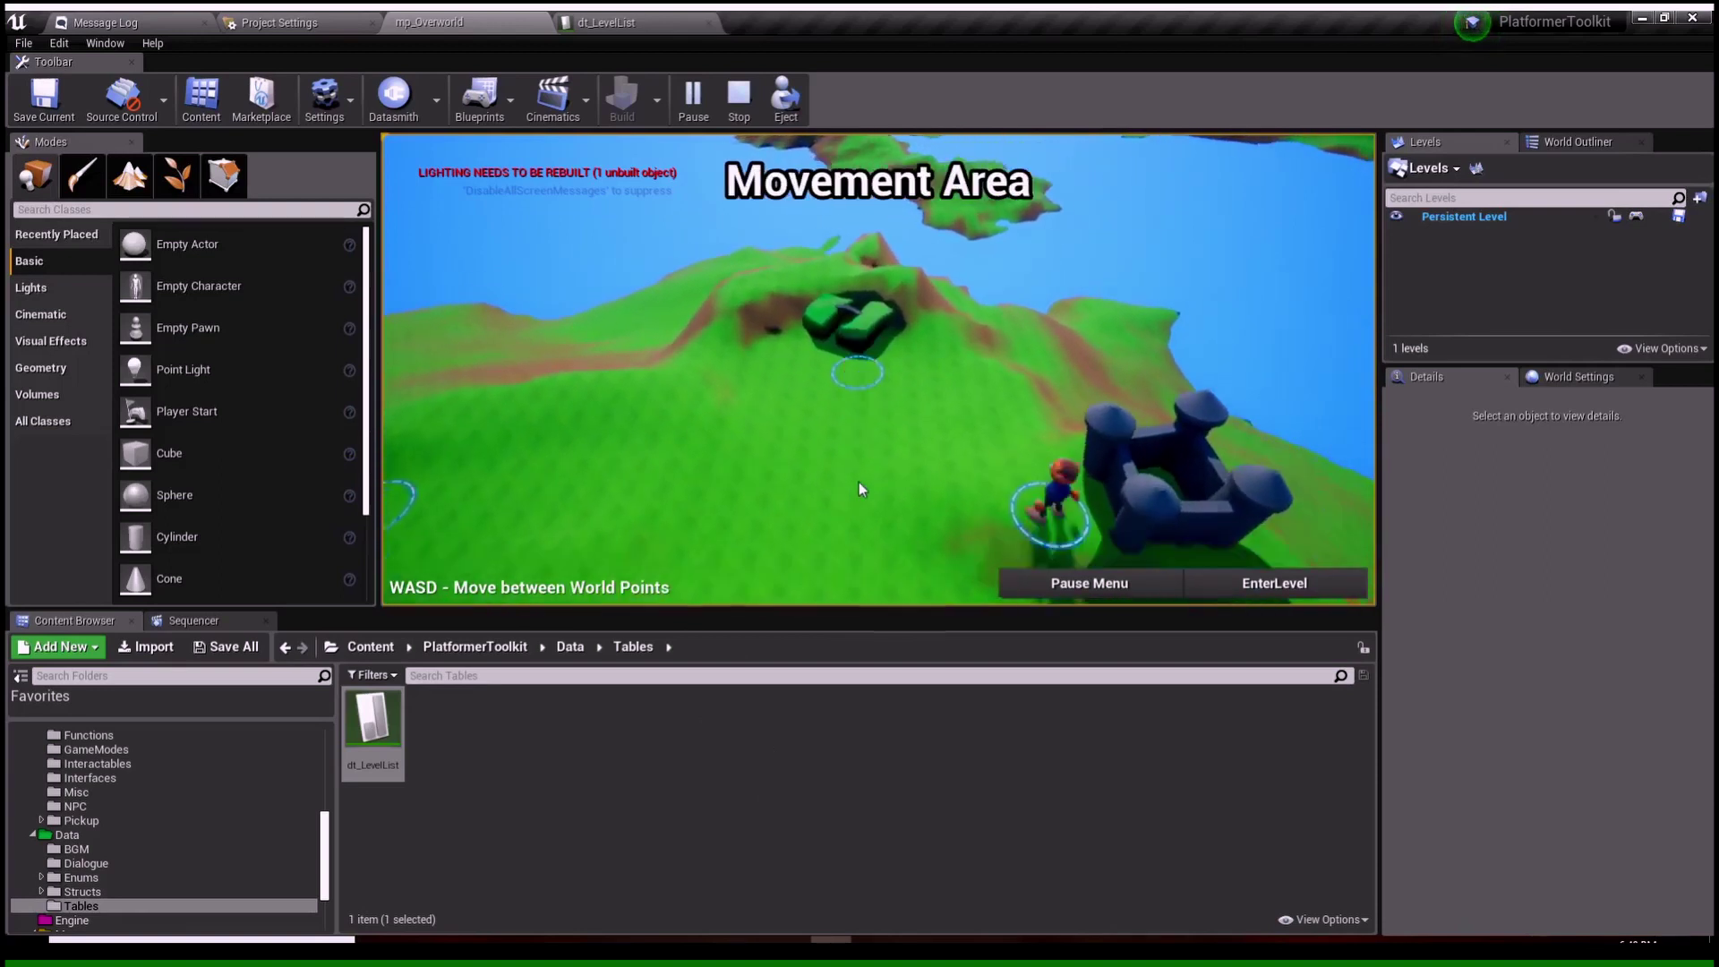
key("w")
key("d")
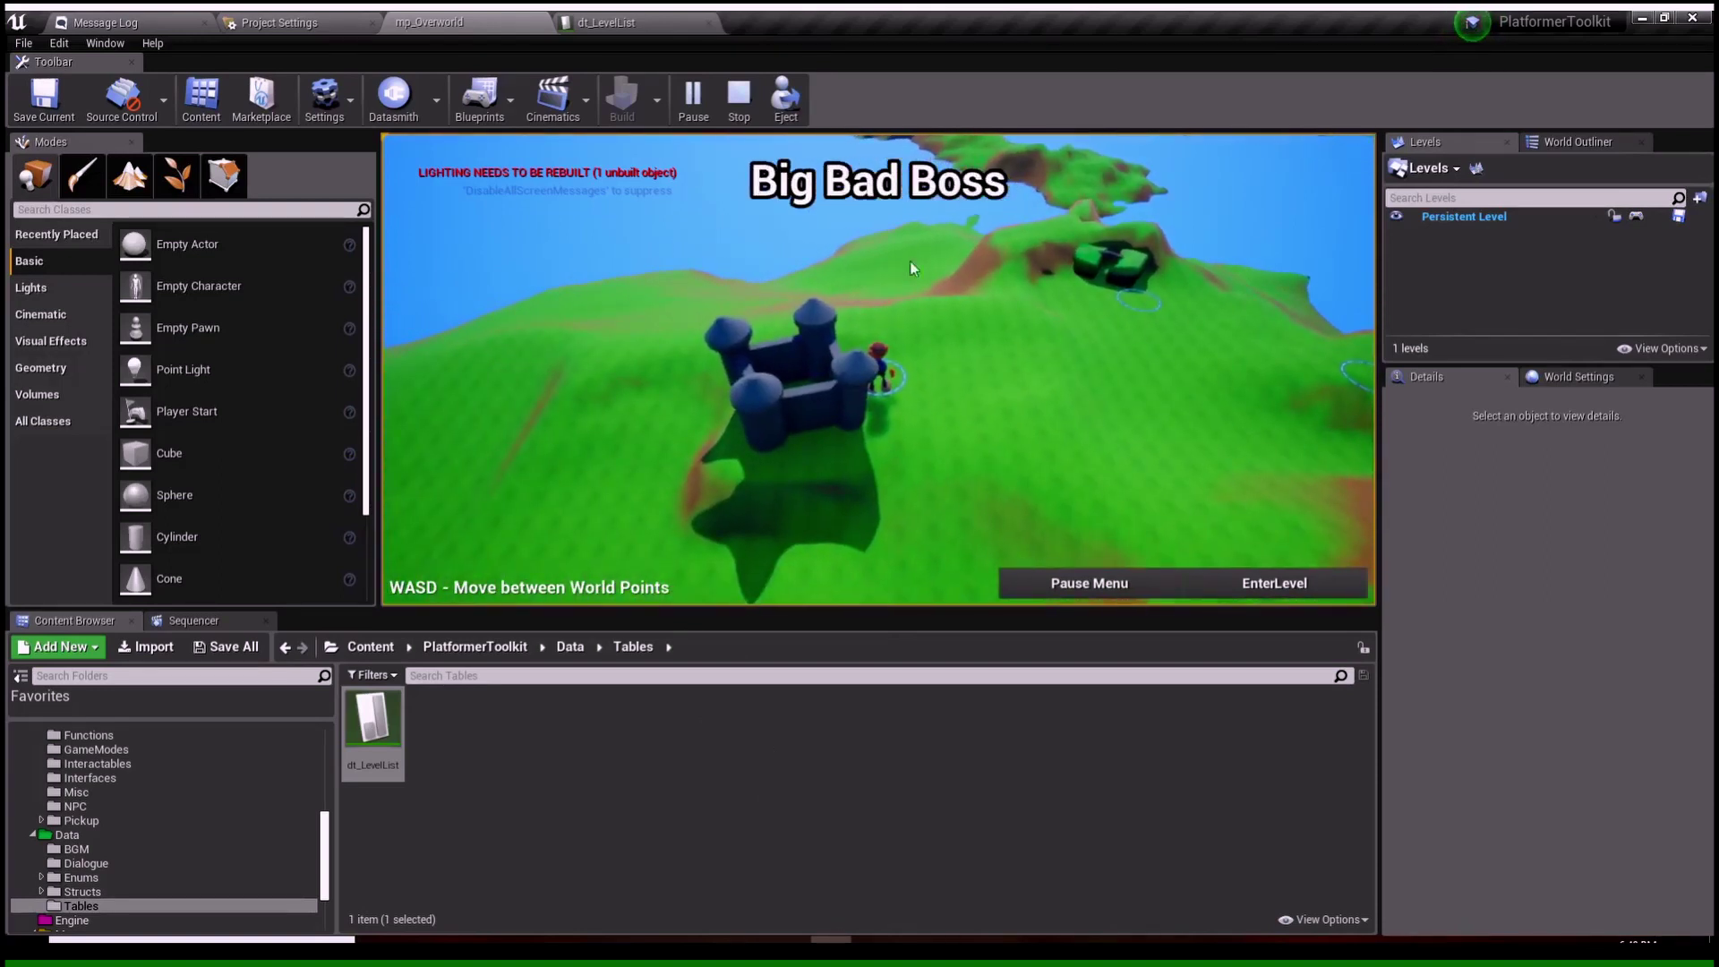
key("a")
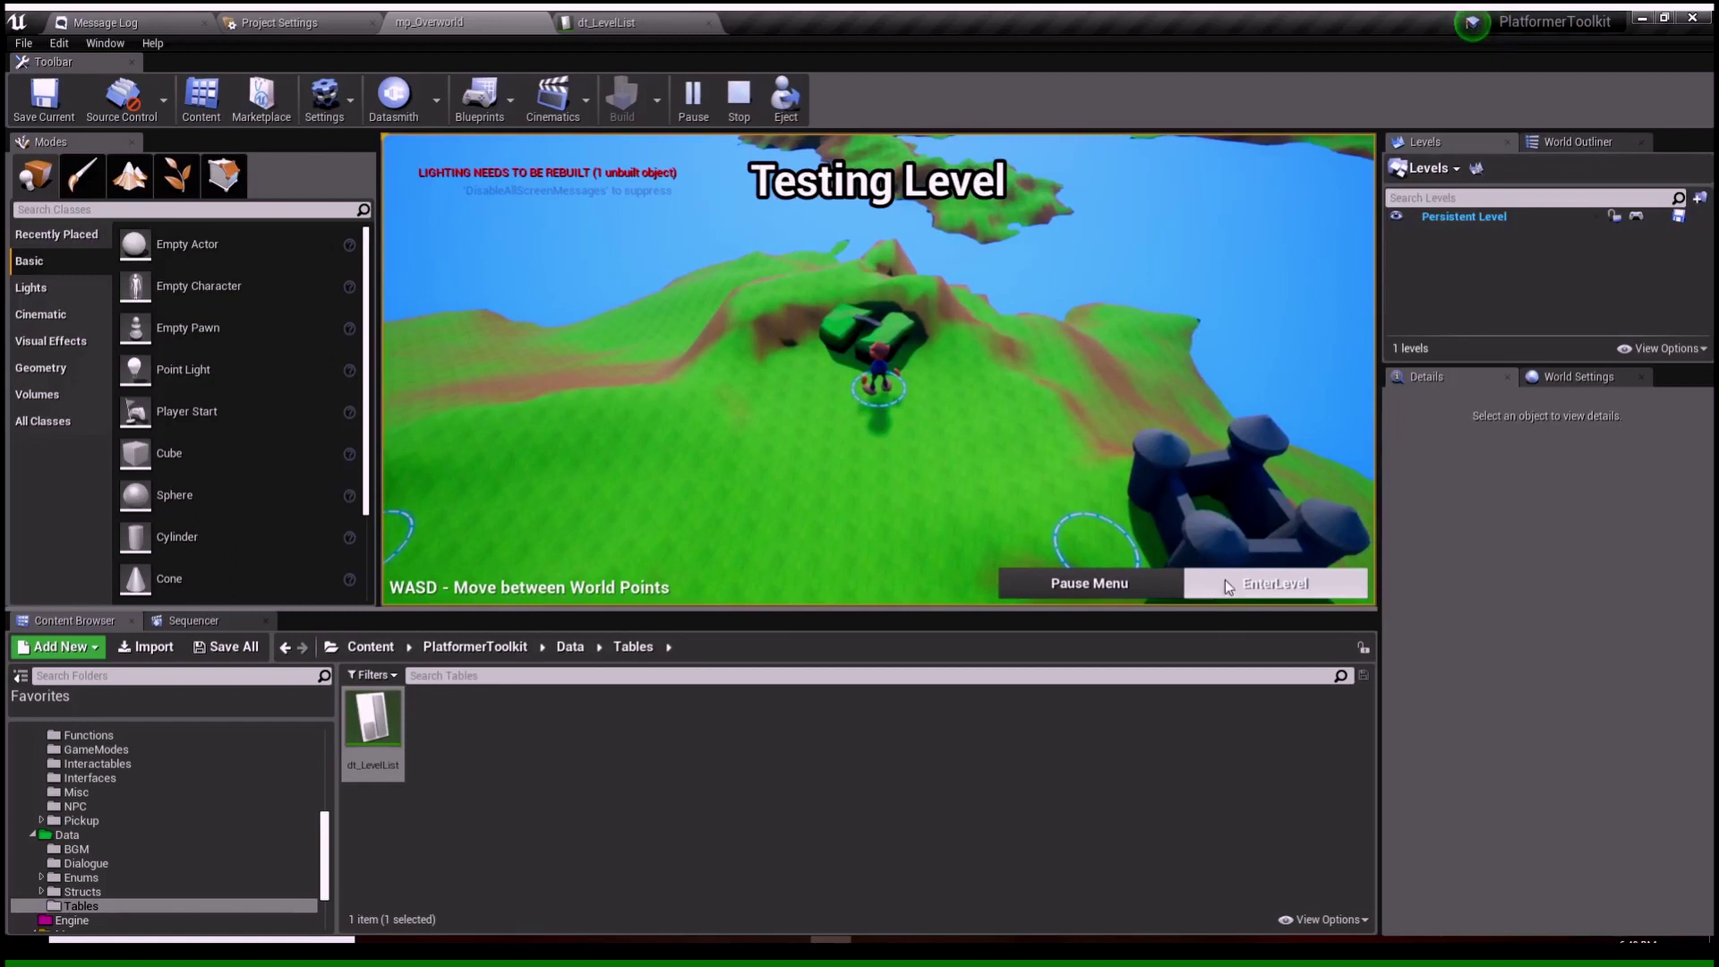
key("Escape")
Step: Select the world point beside the boss castle in the overworld and examine its directional links and assigned level
right_click_drag(1175, 330, 762, 265)
key("w")
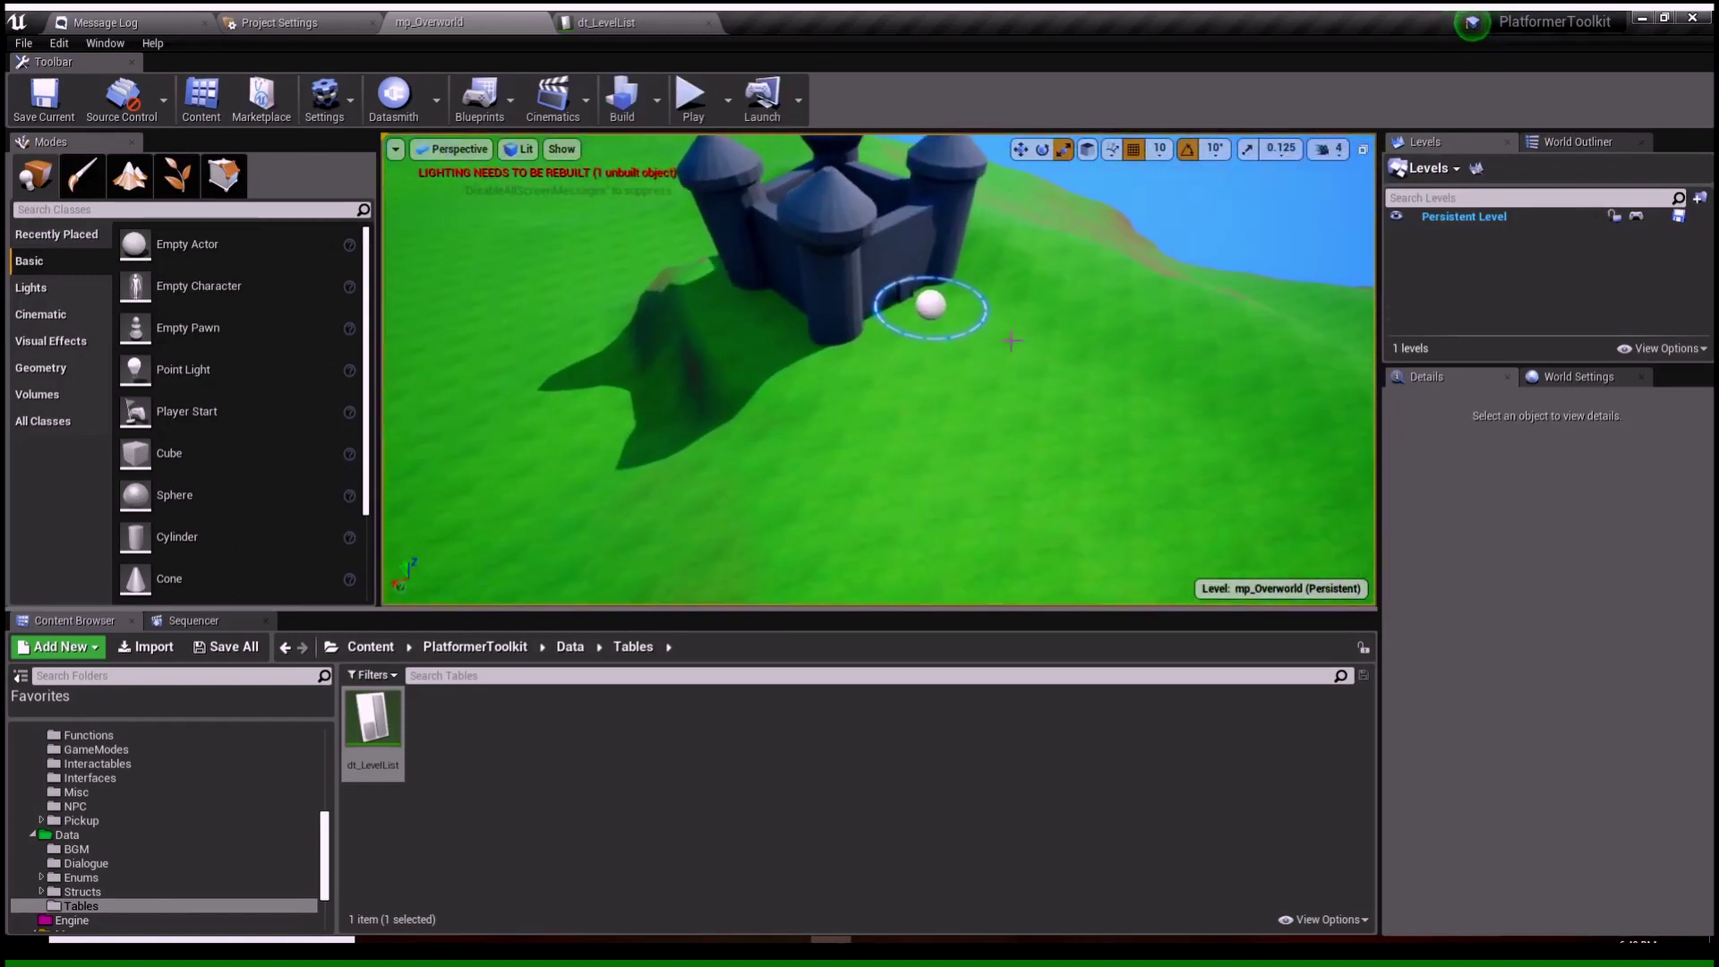
right_click_drag(955, 305, 968, 202)
key("w")
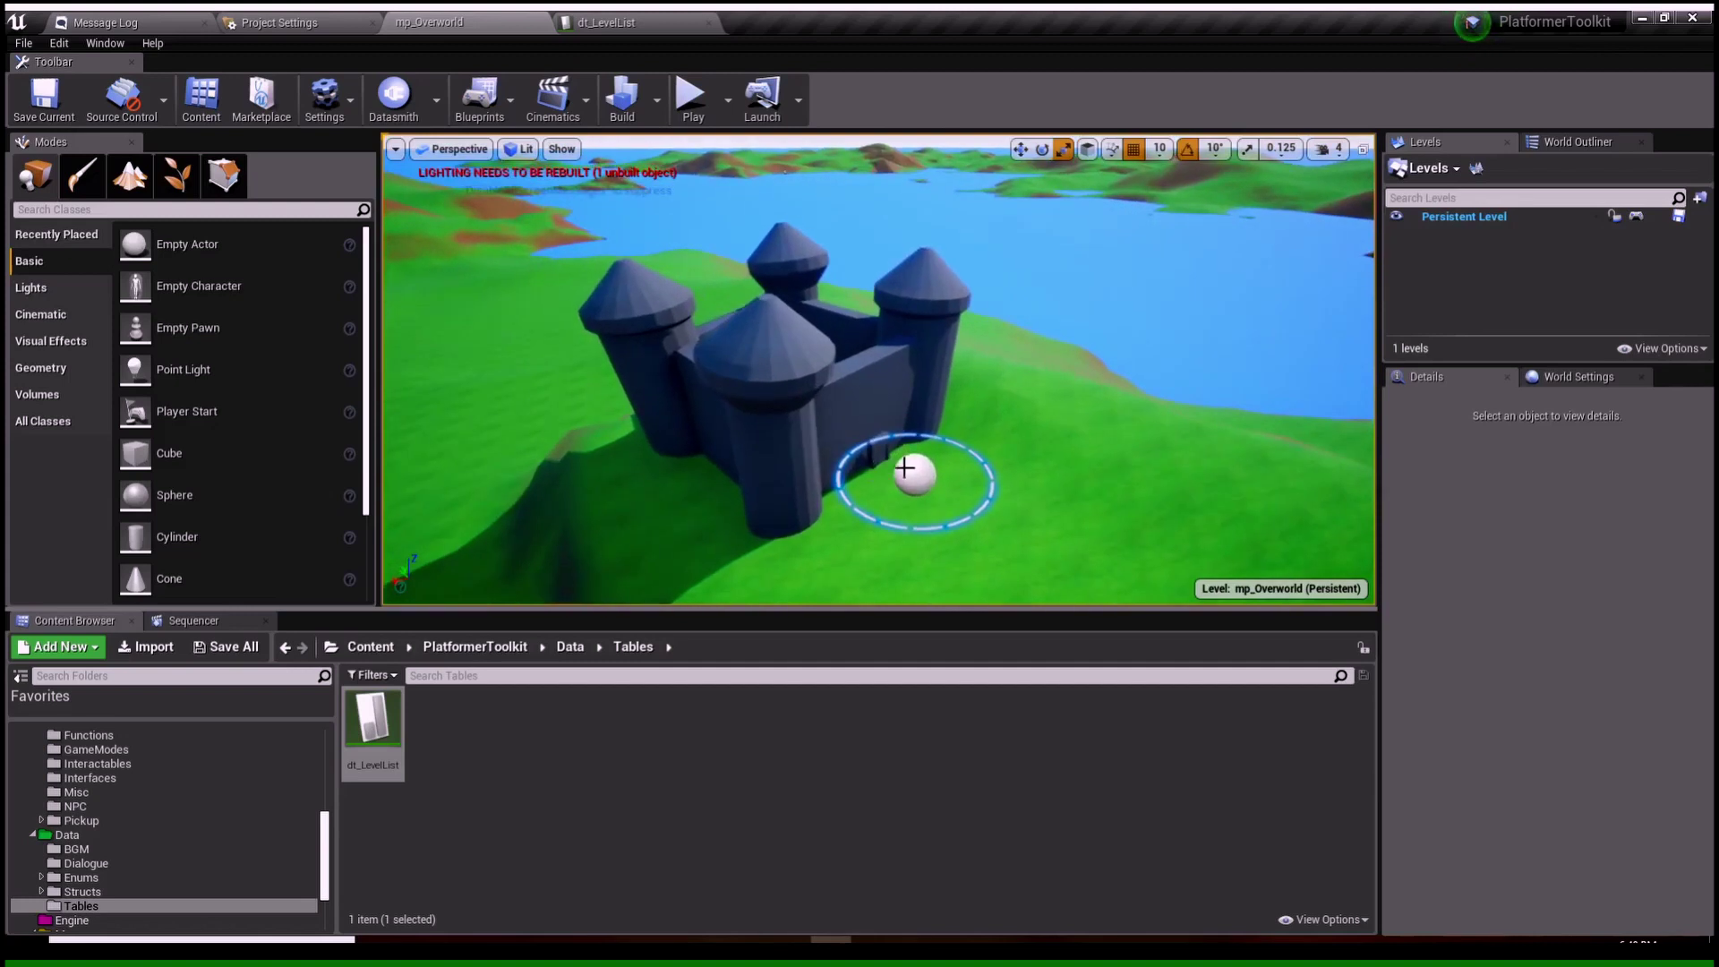
left_click(919, 473)
mouse_move(947, 485)
right_mouse_down()
mouse_move(969, 523)
mouse_move(959, 503)
mouse_move(926, 528)
mouse_move(965, 466)
right_mouse_up()
key("w")
right_click_drag(901, 302, 937, 289)
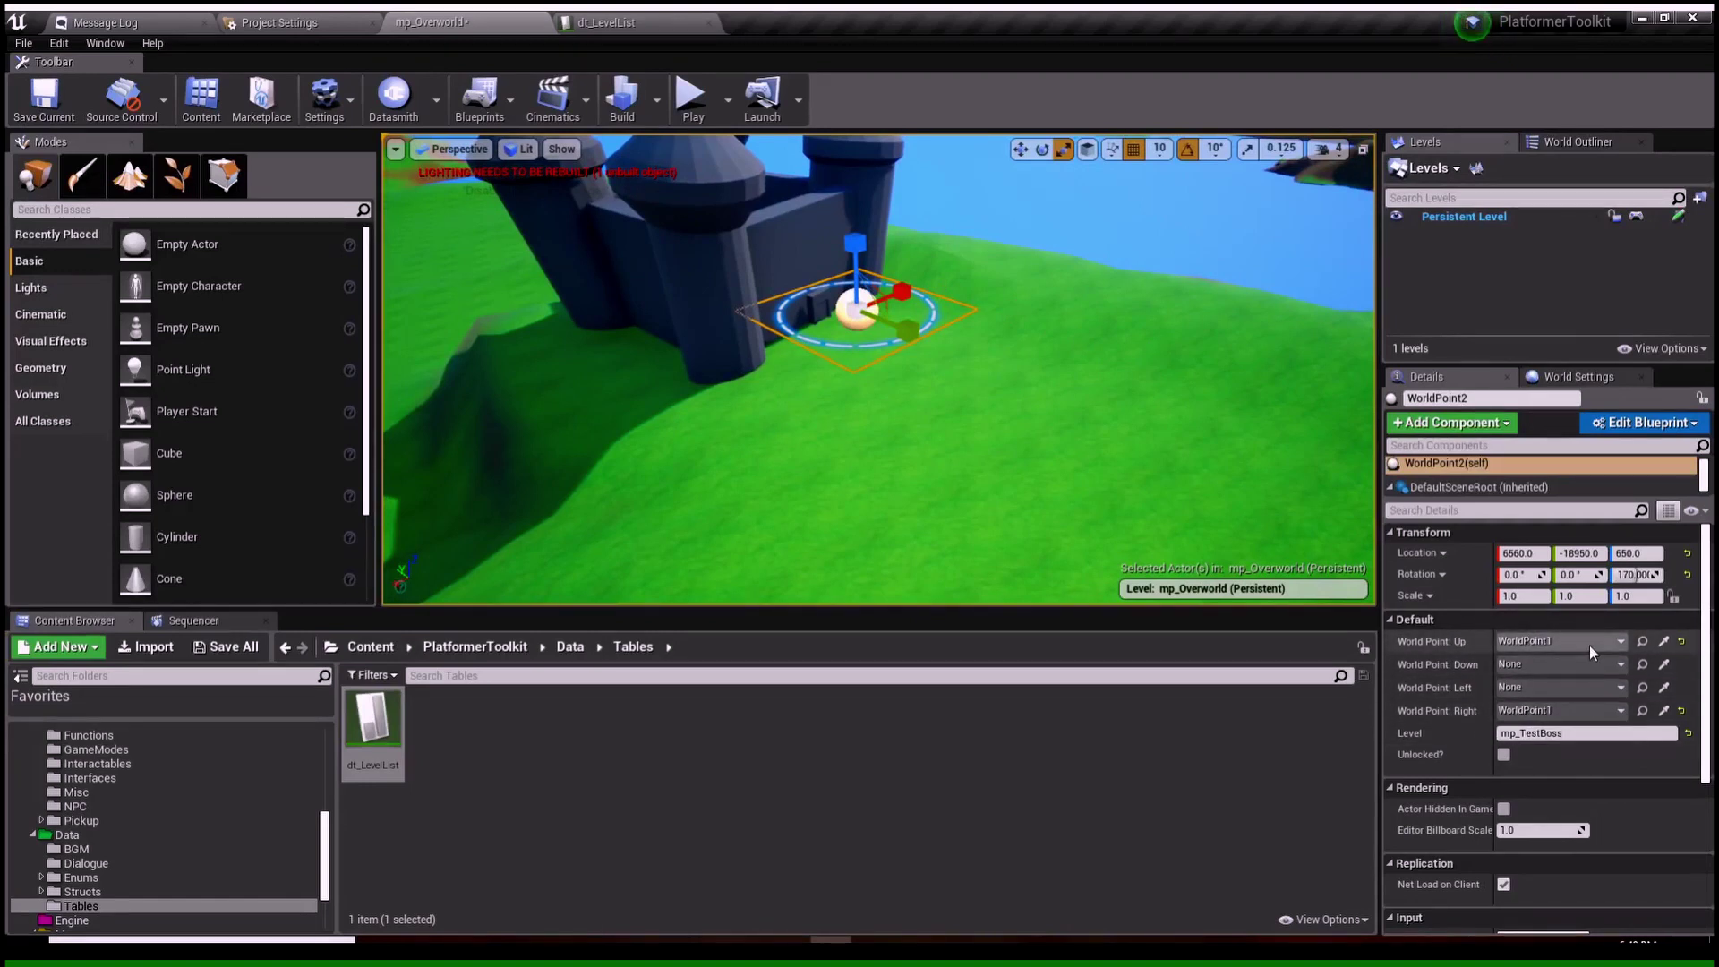
right_click_drag(1050, 428, 1164, 398)
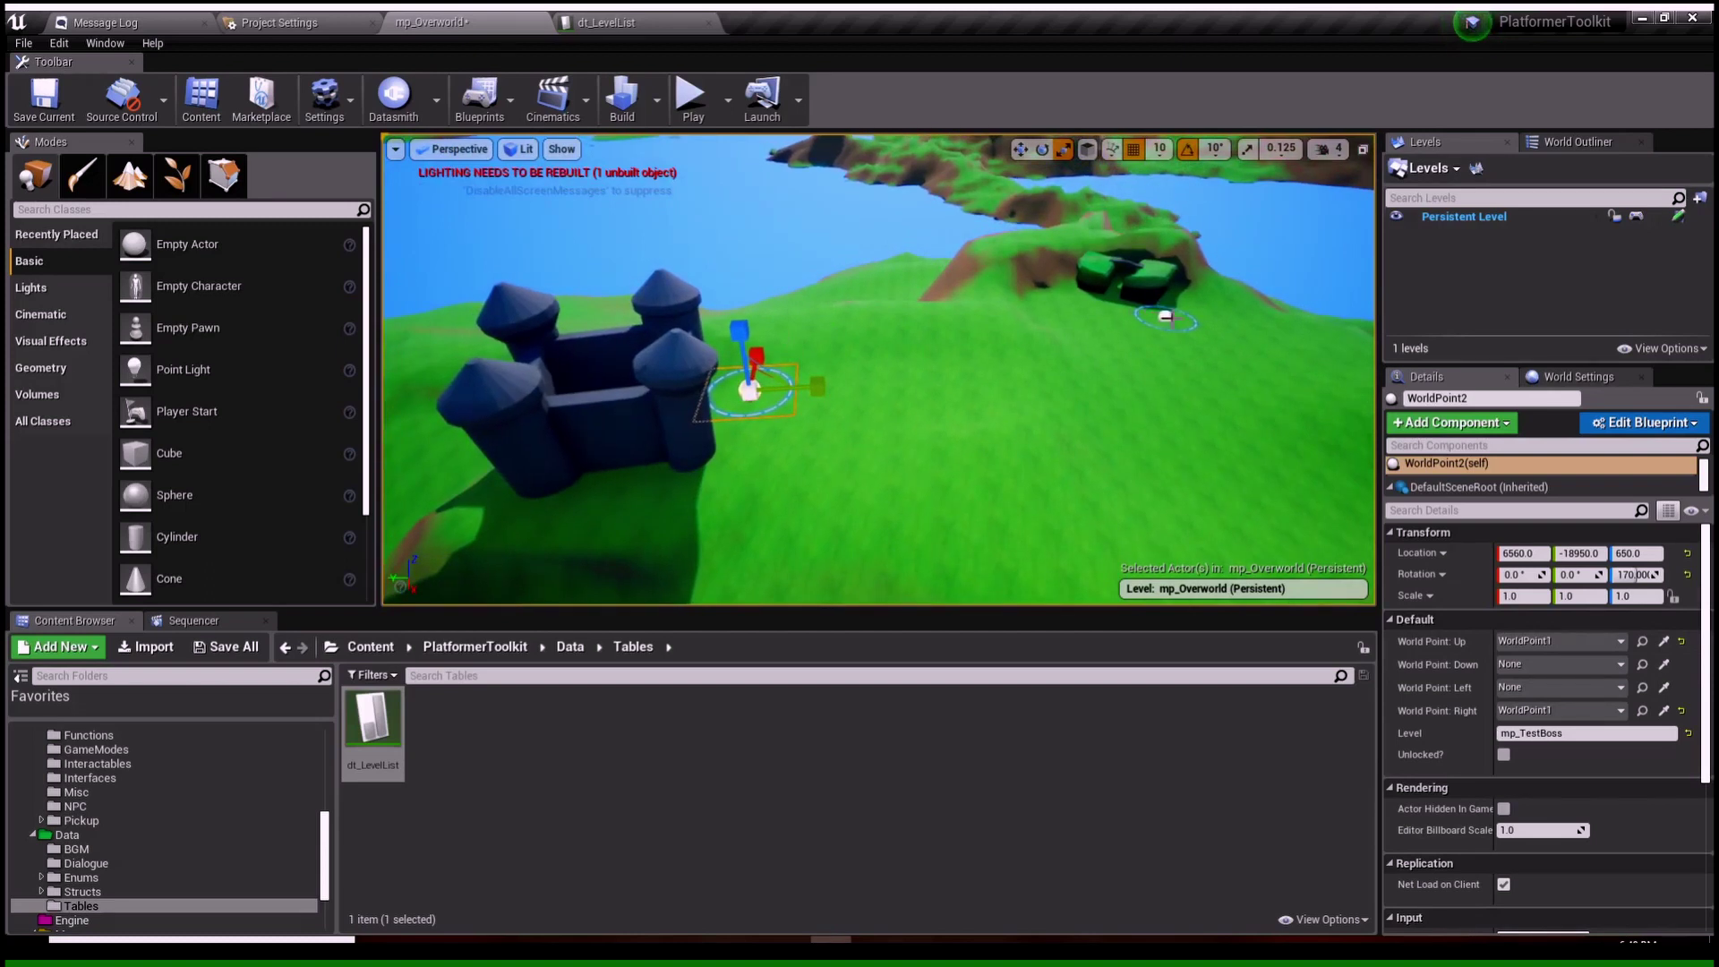
Step: Compare the world point links and levels of WorldPoint1, WorldPoint2 and the new point beside the checkered cube
left_click(1164, 315)
right_click_drag(1164, 315, 1218, 318)
left_click(1558, 145)
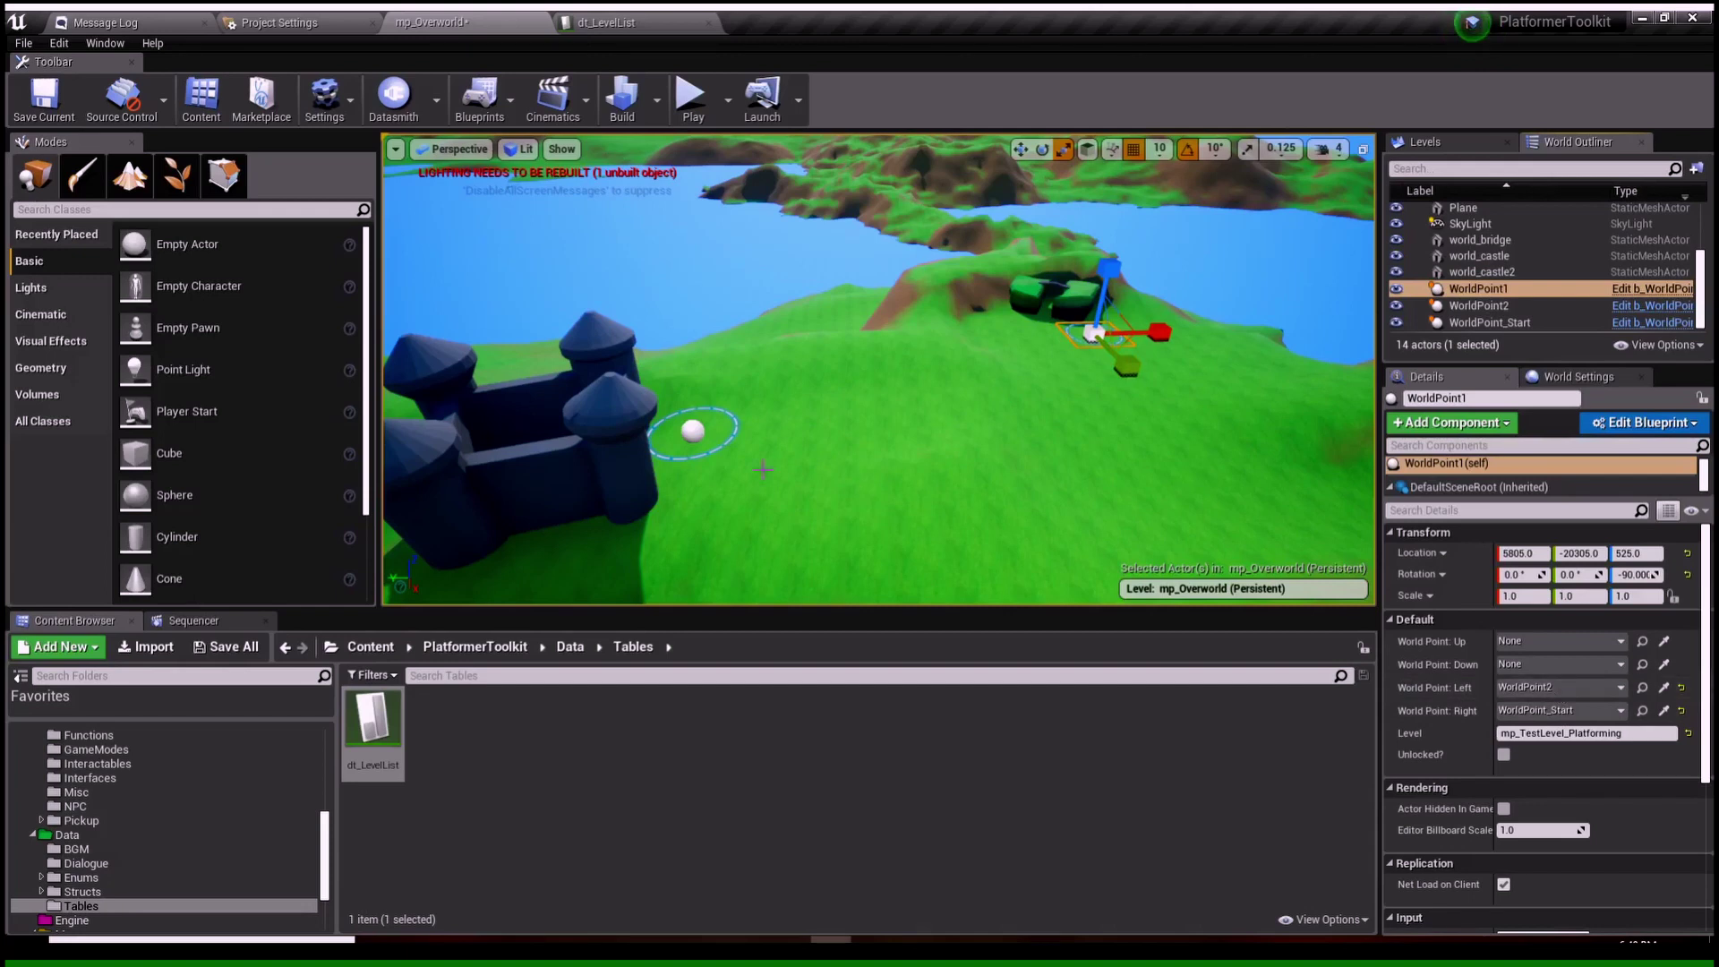
left_click(693, 432)
mouse_move(1048, 453)
right_mouse_down()
mouse_move(1052, 477)
mouse_move(1007, 475)
mouse_move(1054, 463)
mouse_move(1034, 462)
right_mouse_up()
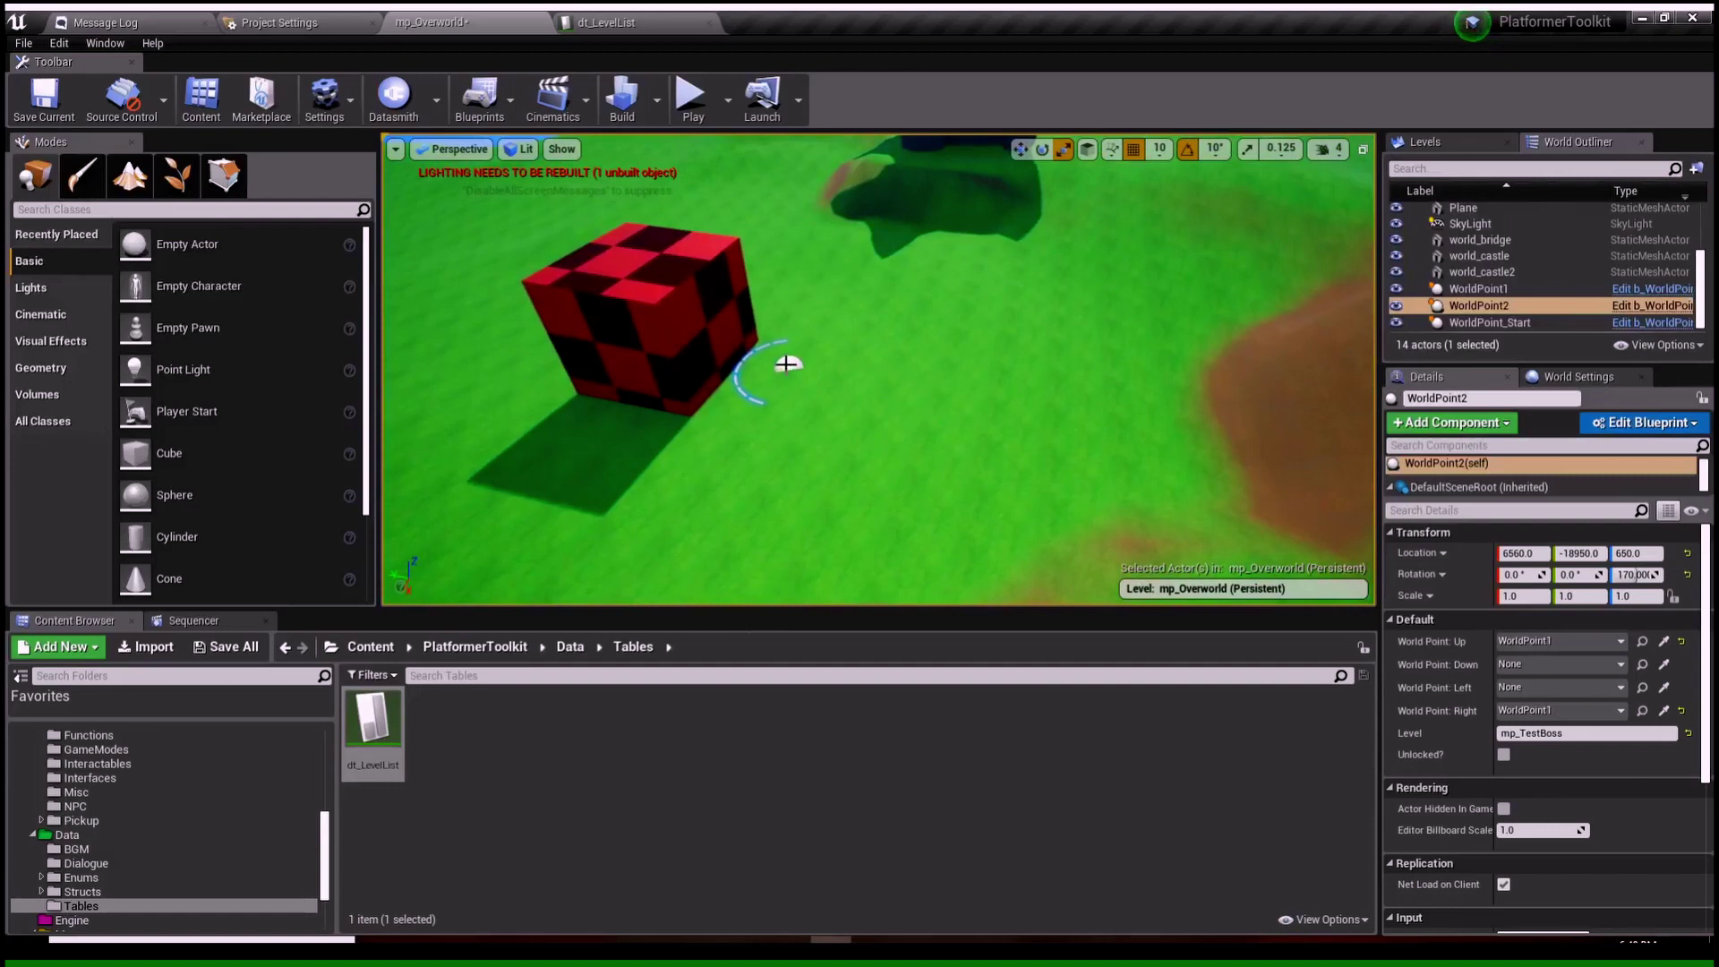
left_click(787, 365)
right_click_drag(931, 562, 949, 546)
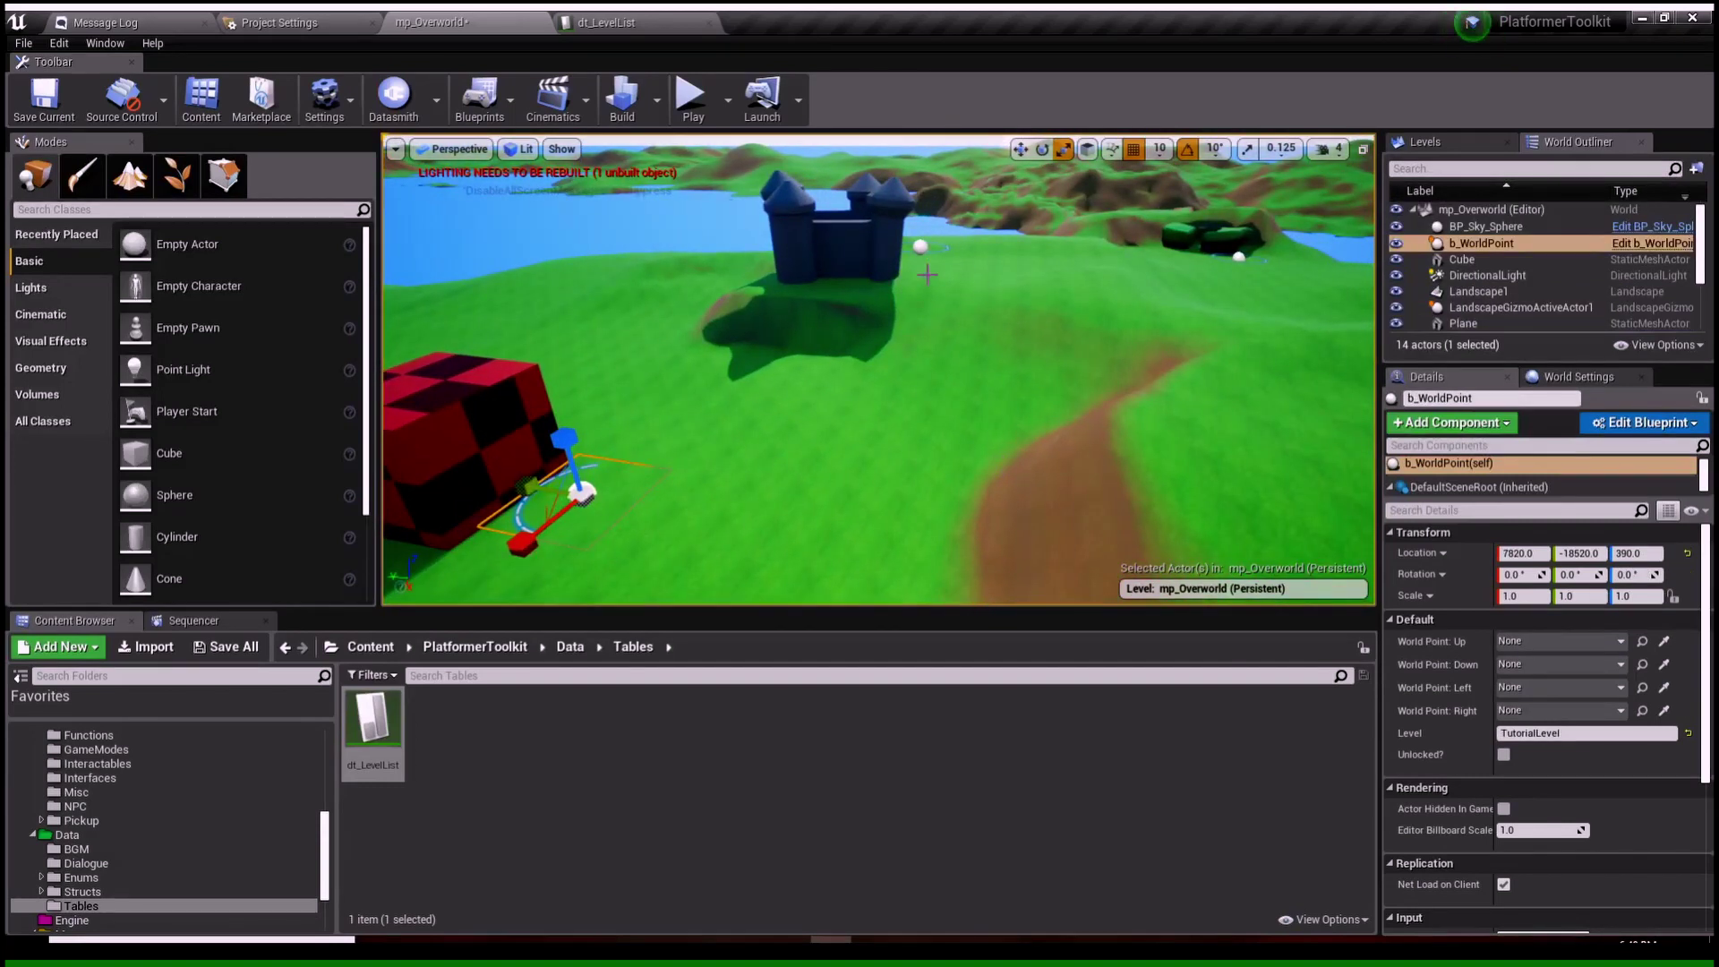
left_click(920, 244)
right_click_drag(1004, 296, 856, 422)
Step: Rename the world point beside the checkered cube as WorldPoit_Test
left_click(627, 406)
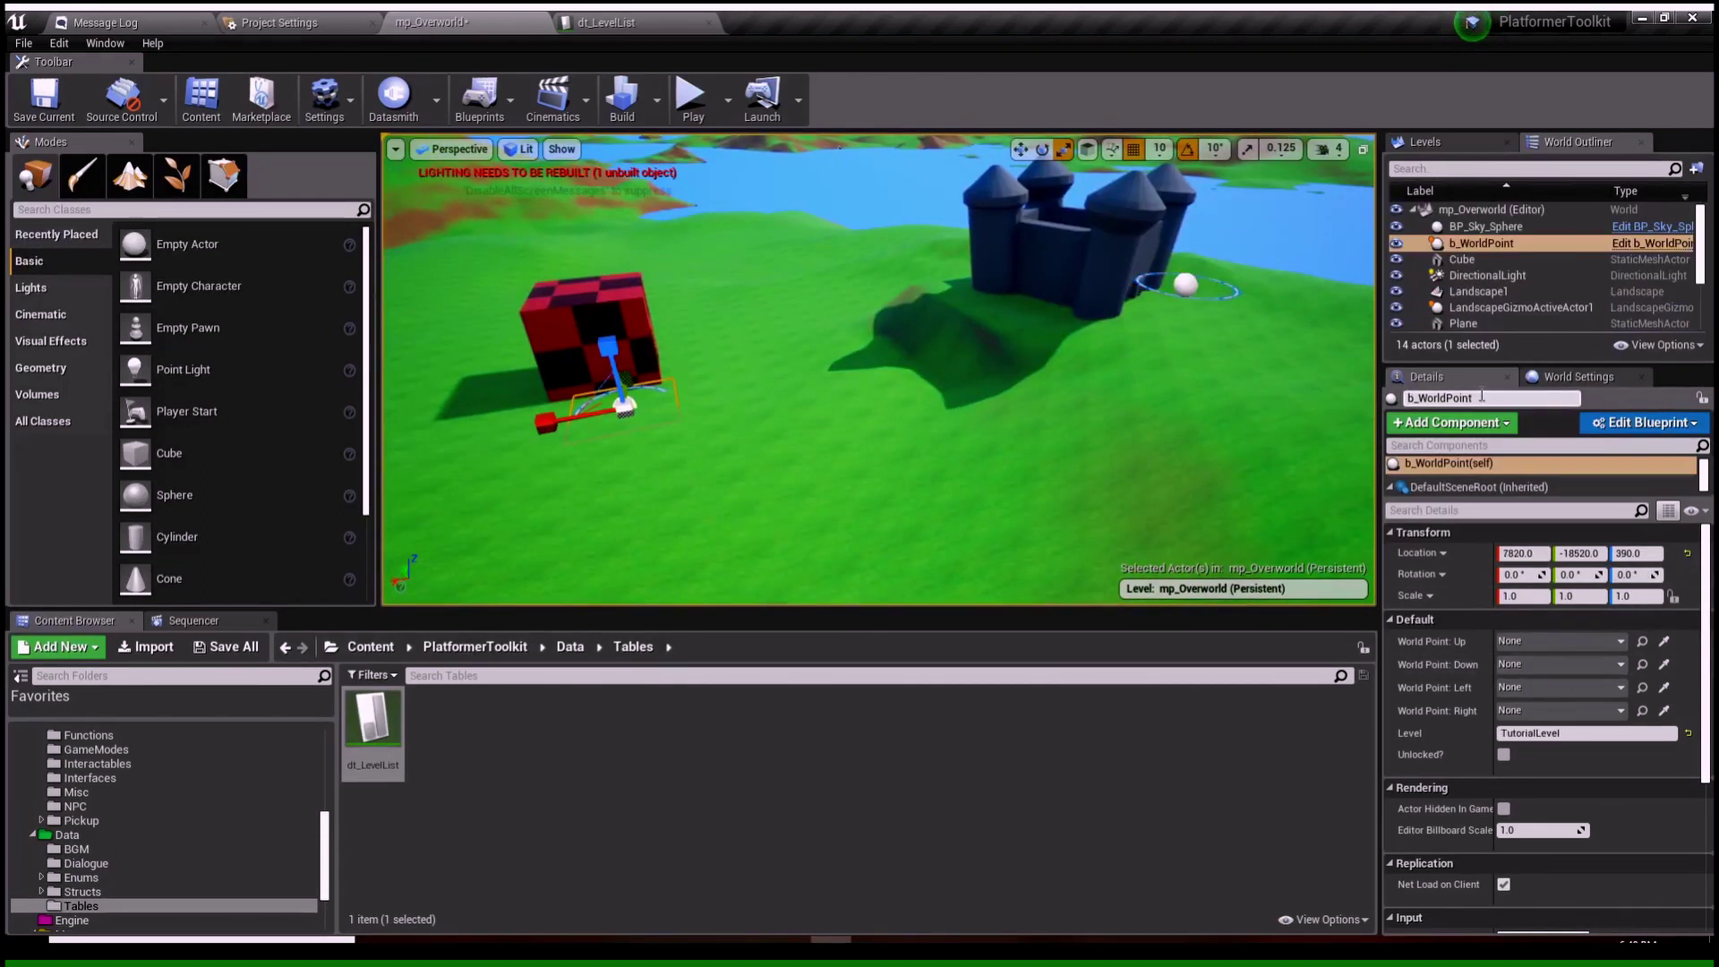
left_click(1482, 395)
key("Return")
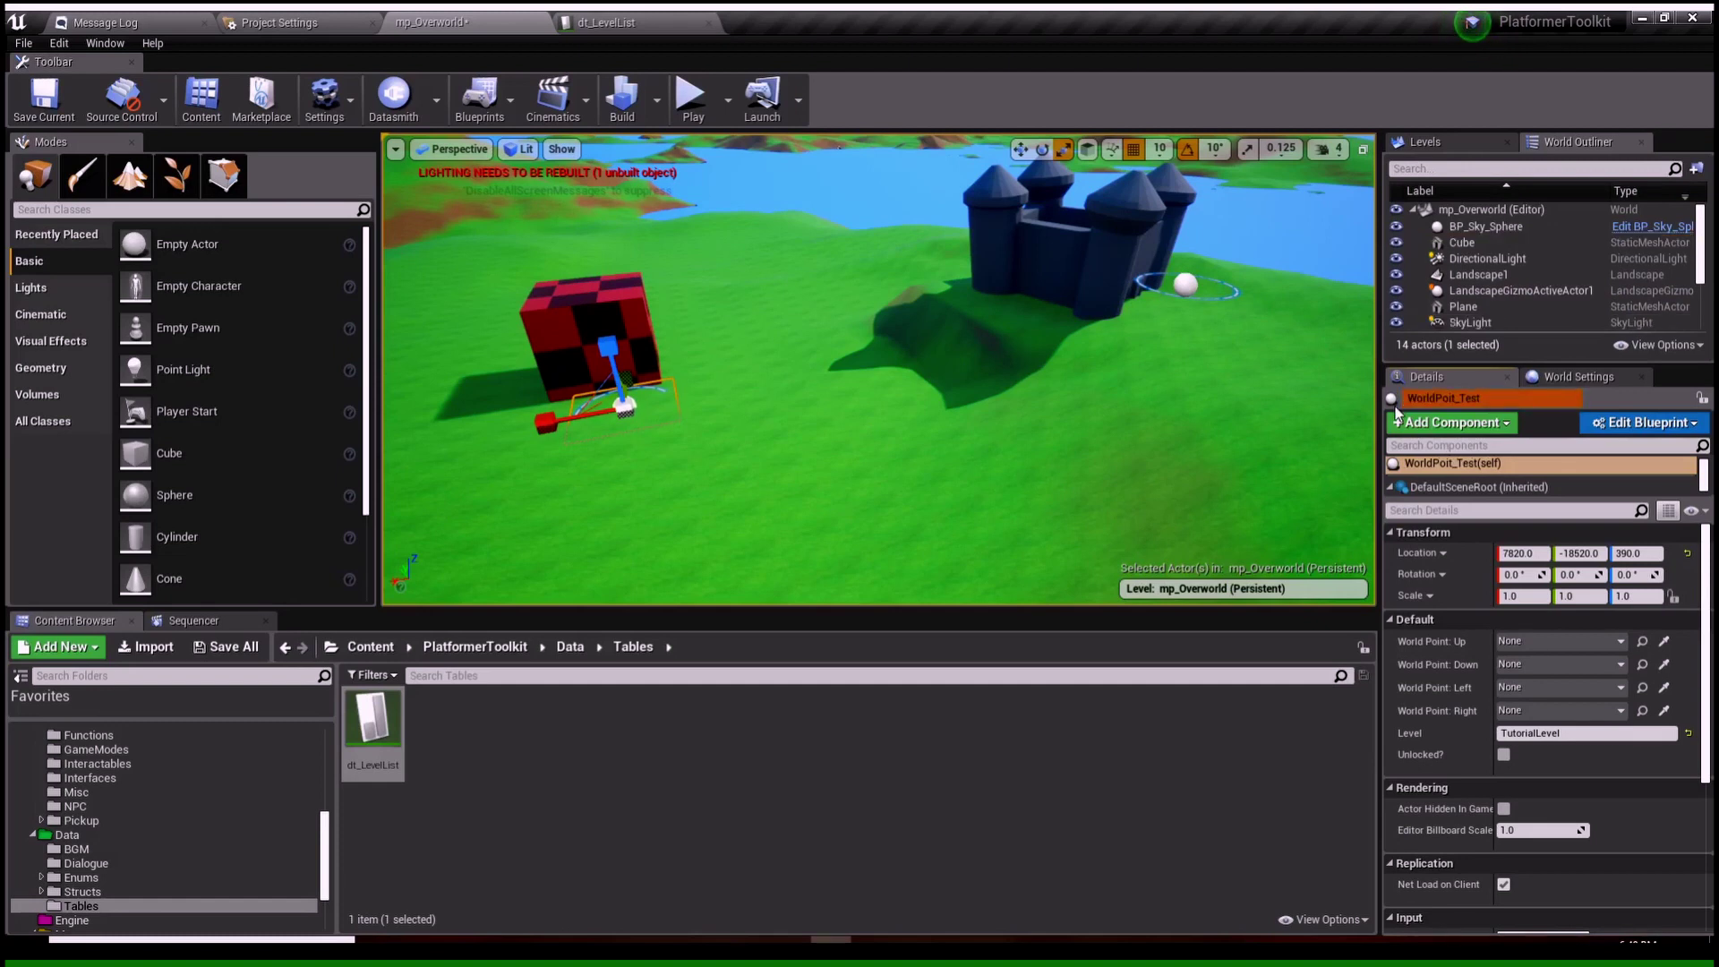
right_click_drag(1199, 394, 1240, 416)
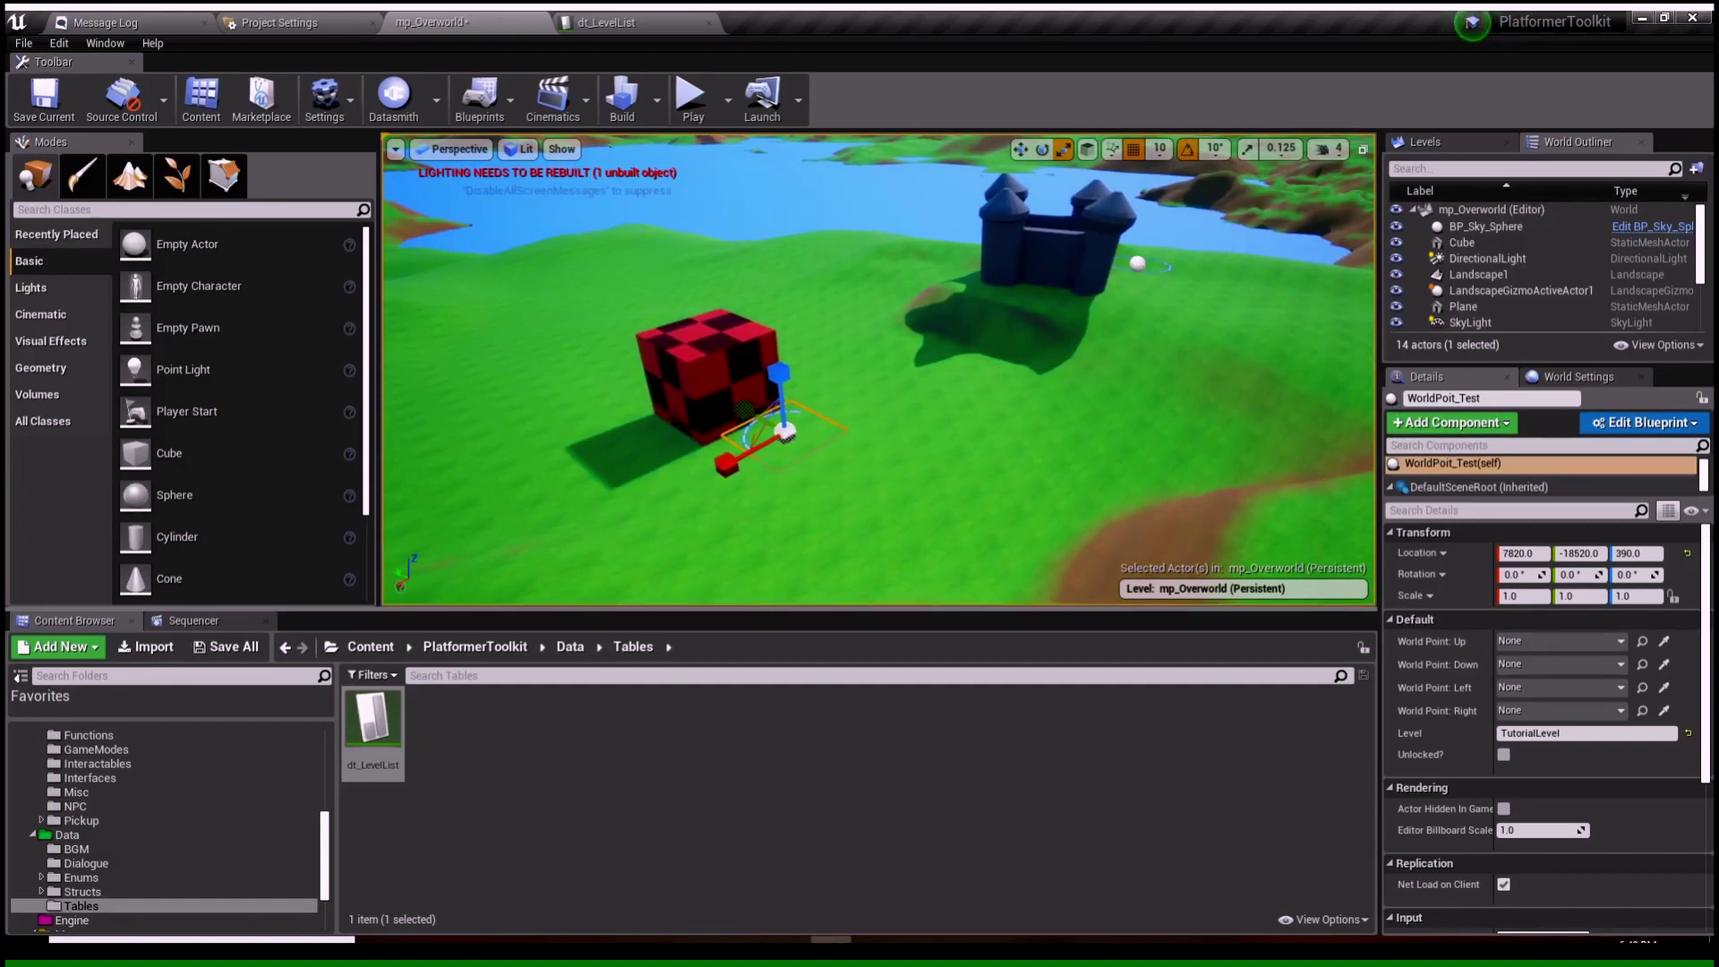
Step: Set WorldPoint2's World Point: Down link to WorldPoit_Test and compare it with the new point's own links
left_click(1137, 262)
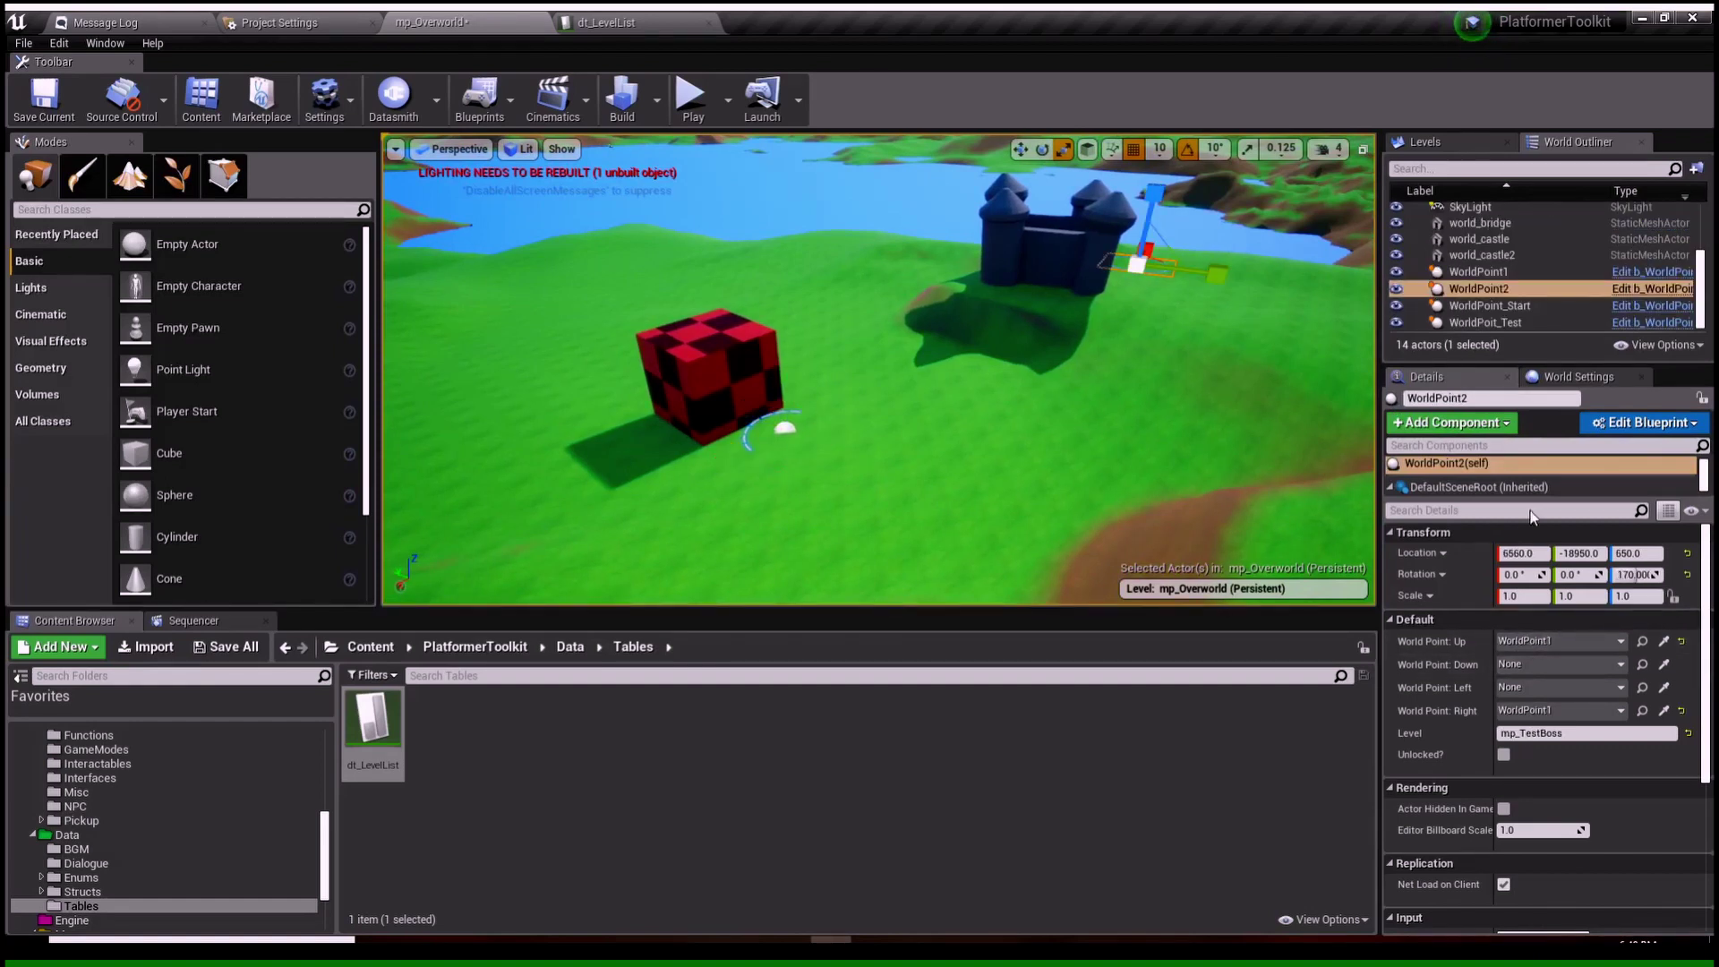
left_click(786, 428)
right_click_drag(785, 428, 956, 493)
left_click(1148, 270)
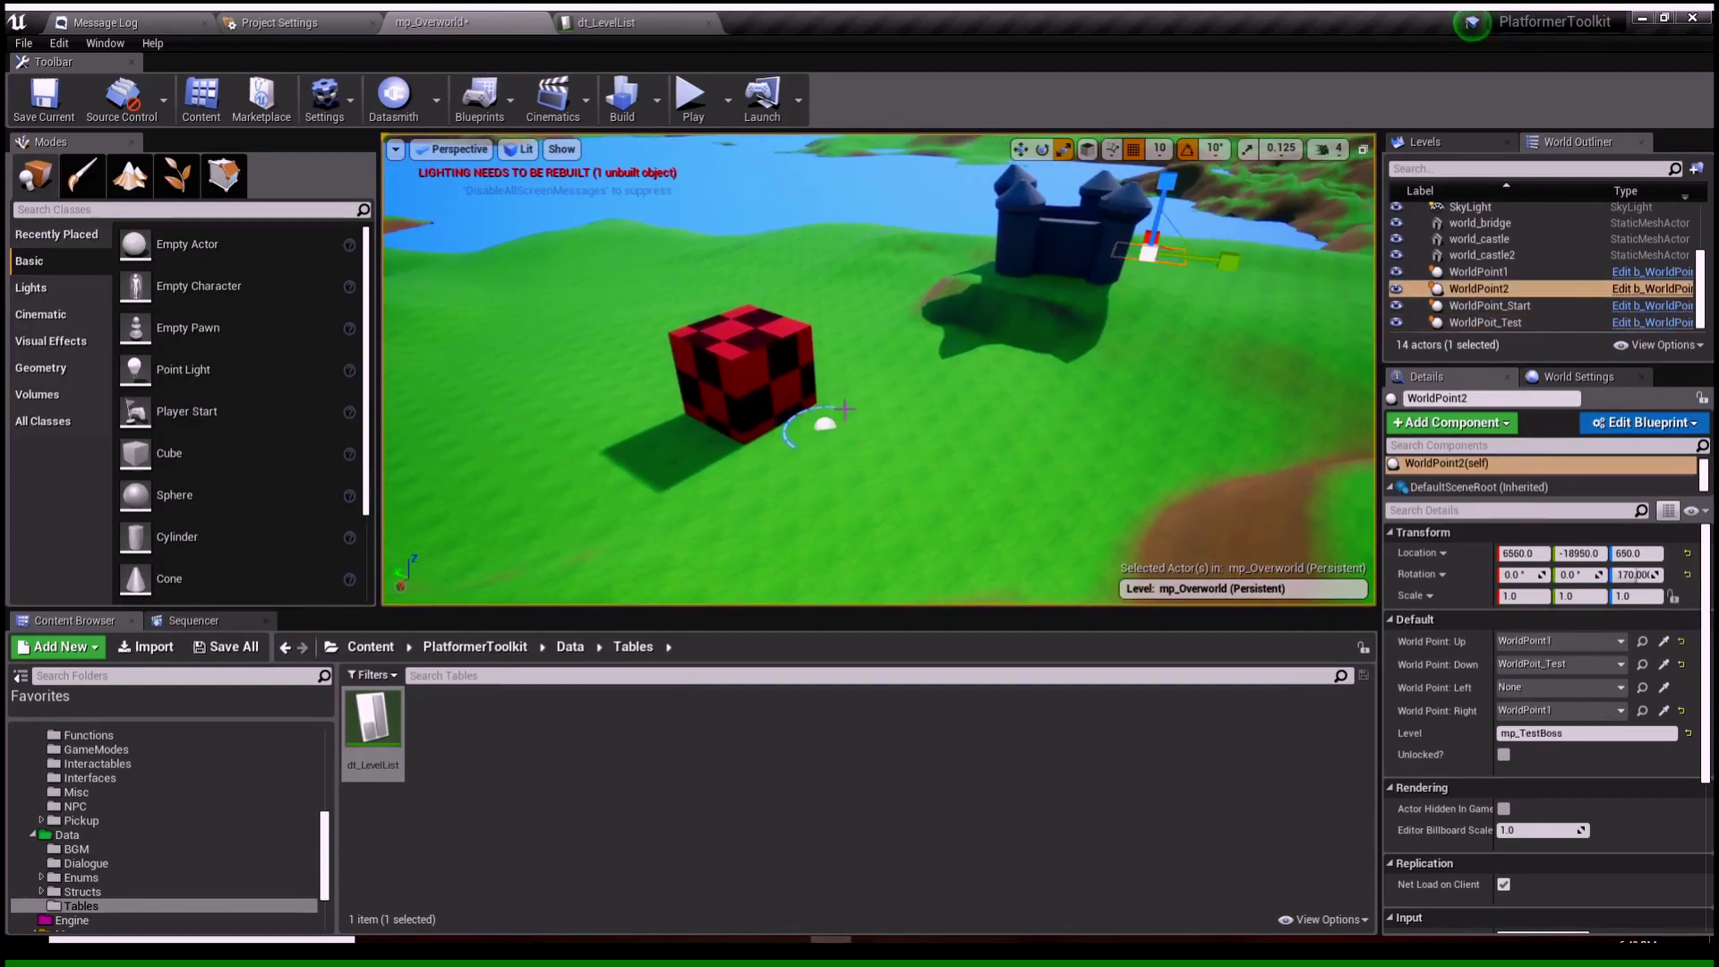
left_click(825, 424)
left_click(1148, 254)
left_click(824, 425)
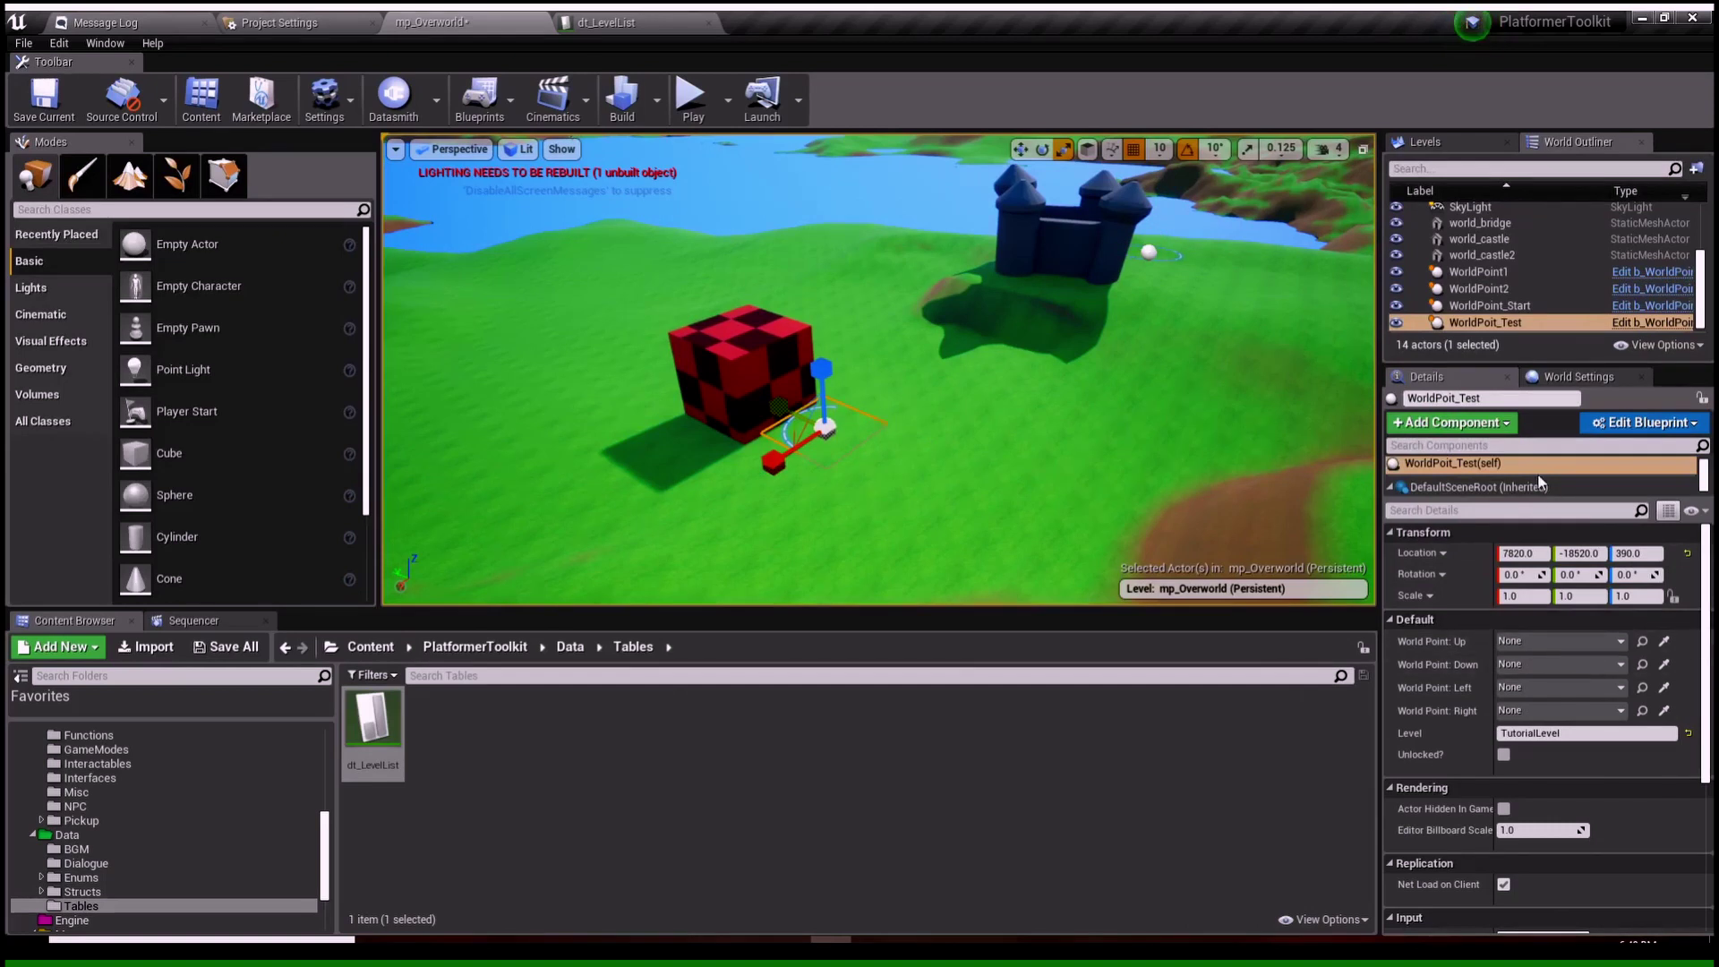
Step: Play-test the overworld by moving between Testing Level and Big Bad Boss and trying the new link, and stop the session
left_click(1171, 367)
right_click_drag(1171, 367, 1254, 369)
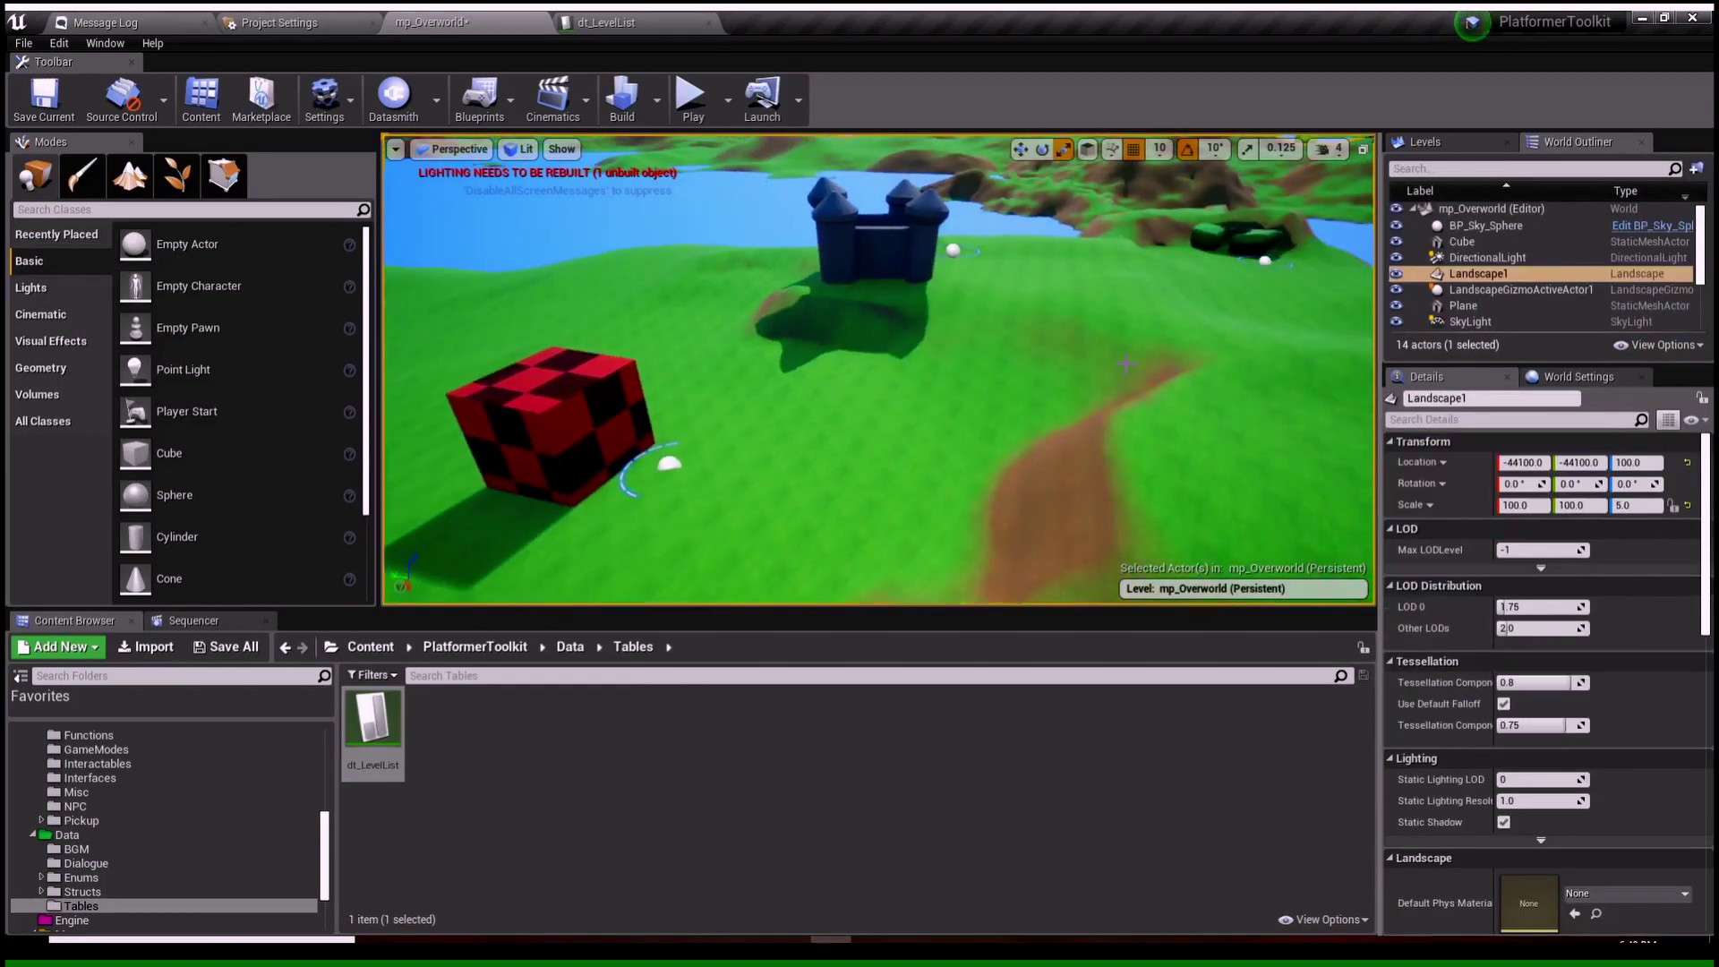
key("alt+p")
key("a")
key("a")
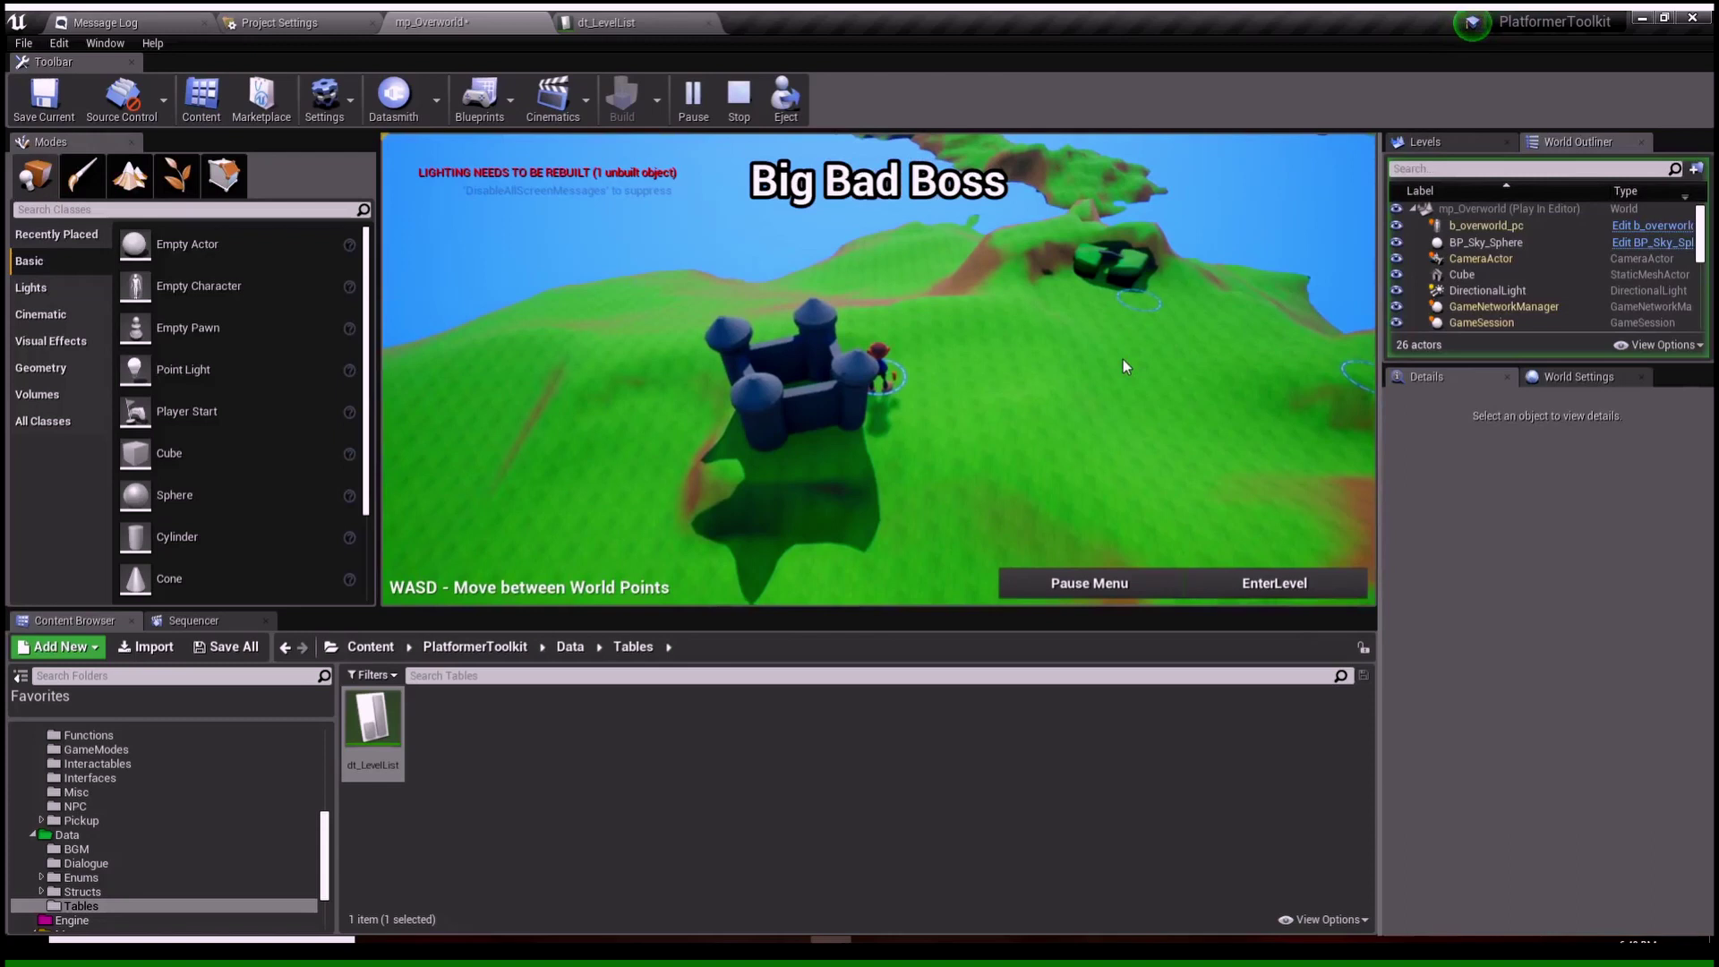
key("d")
key("a")
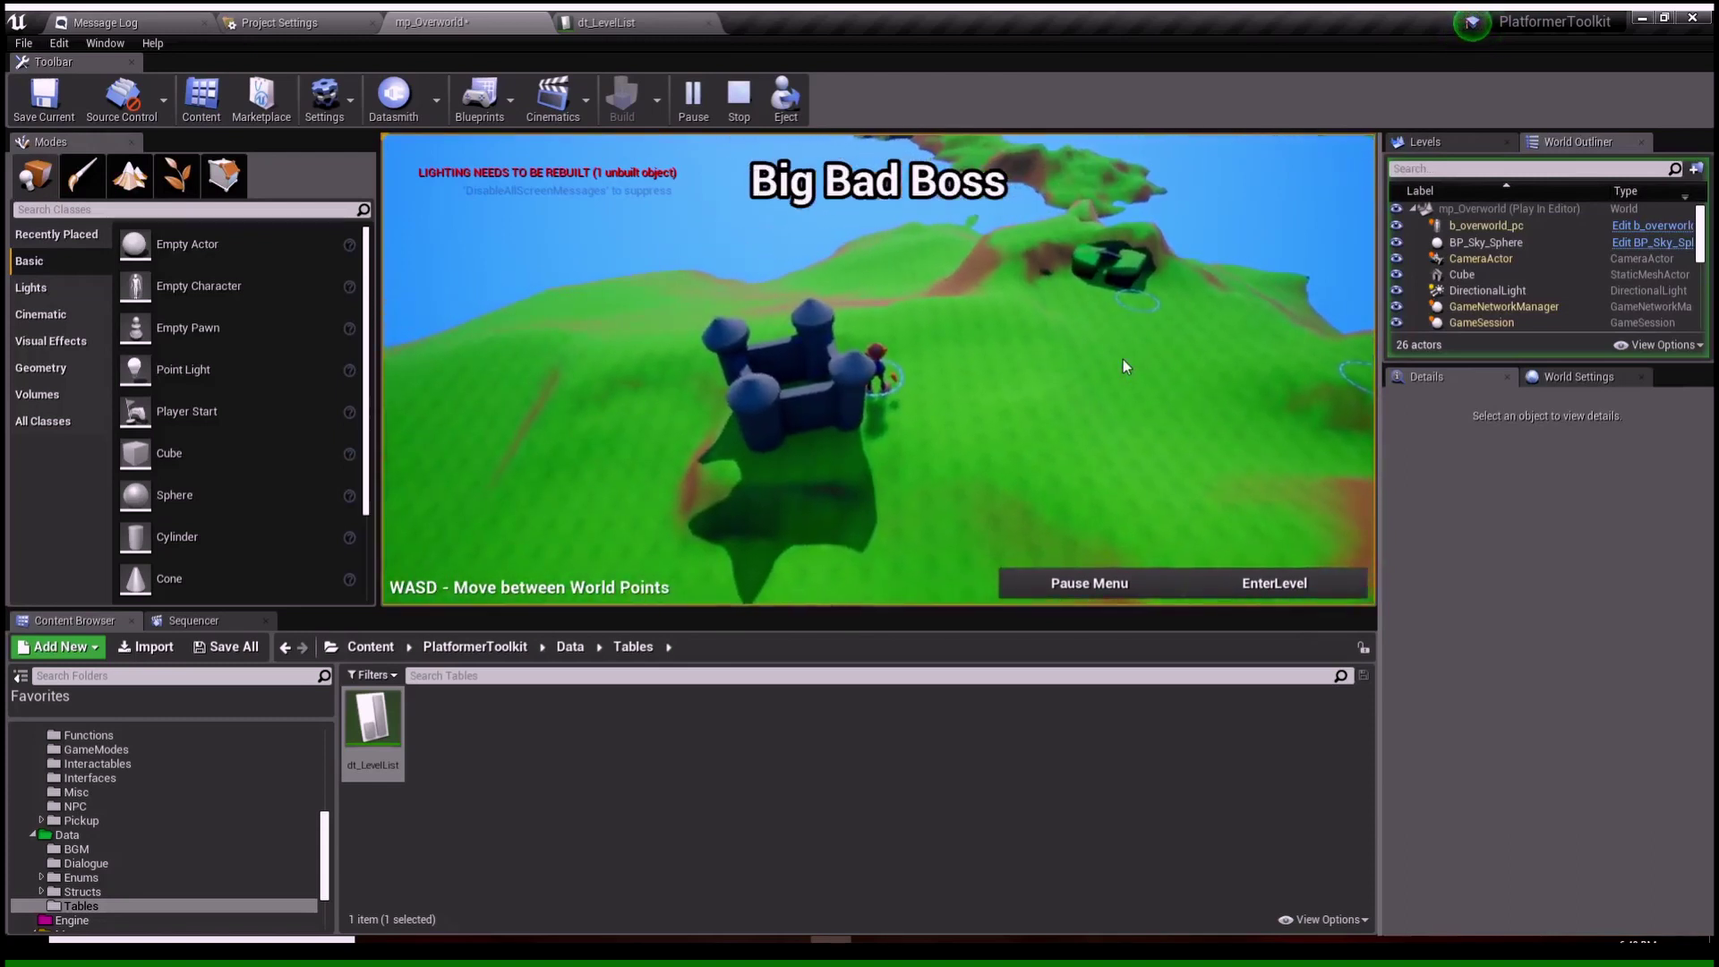
key("d")
key("a")
key("w")
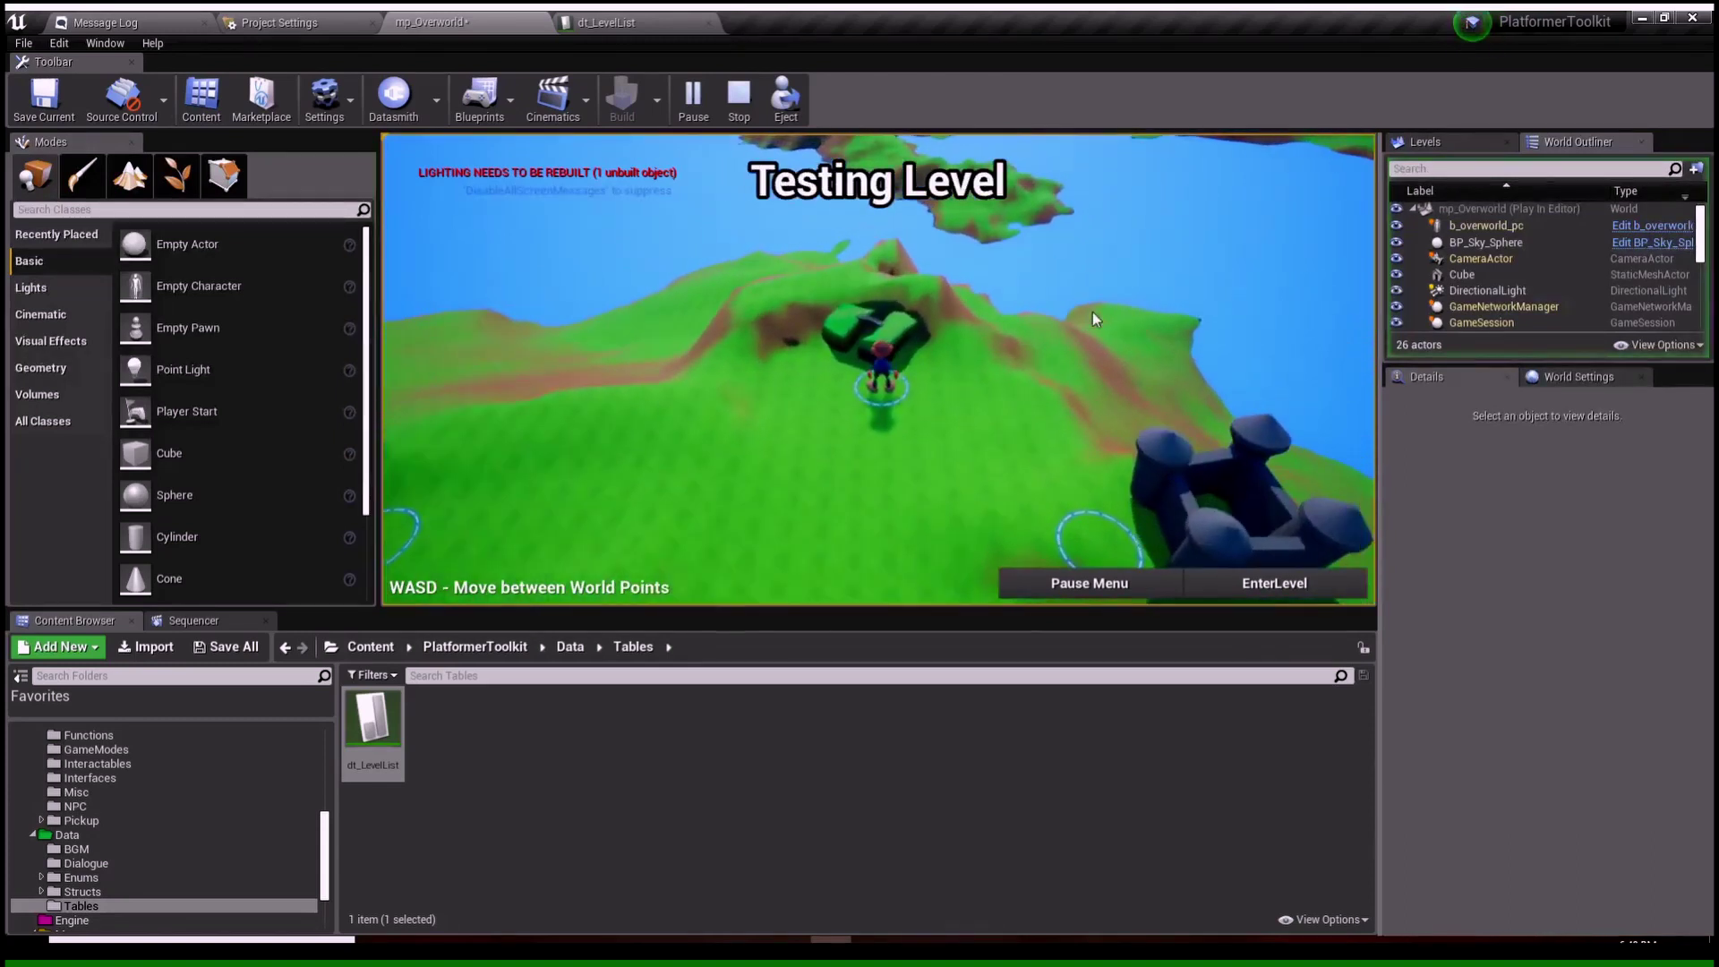
key("Escape")
Step: Open the gi_global blueprint from the PlatformerToolkit Engine folder and select its UnlockedLevels variable
right_click_drag(1096, 319, 1370, 403)
key("w")
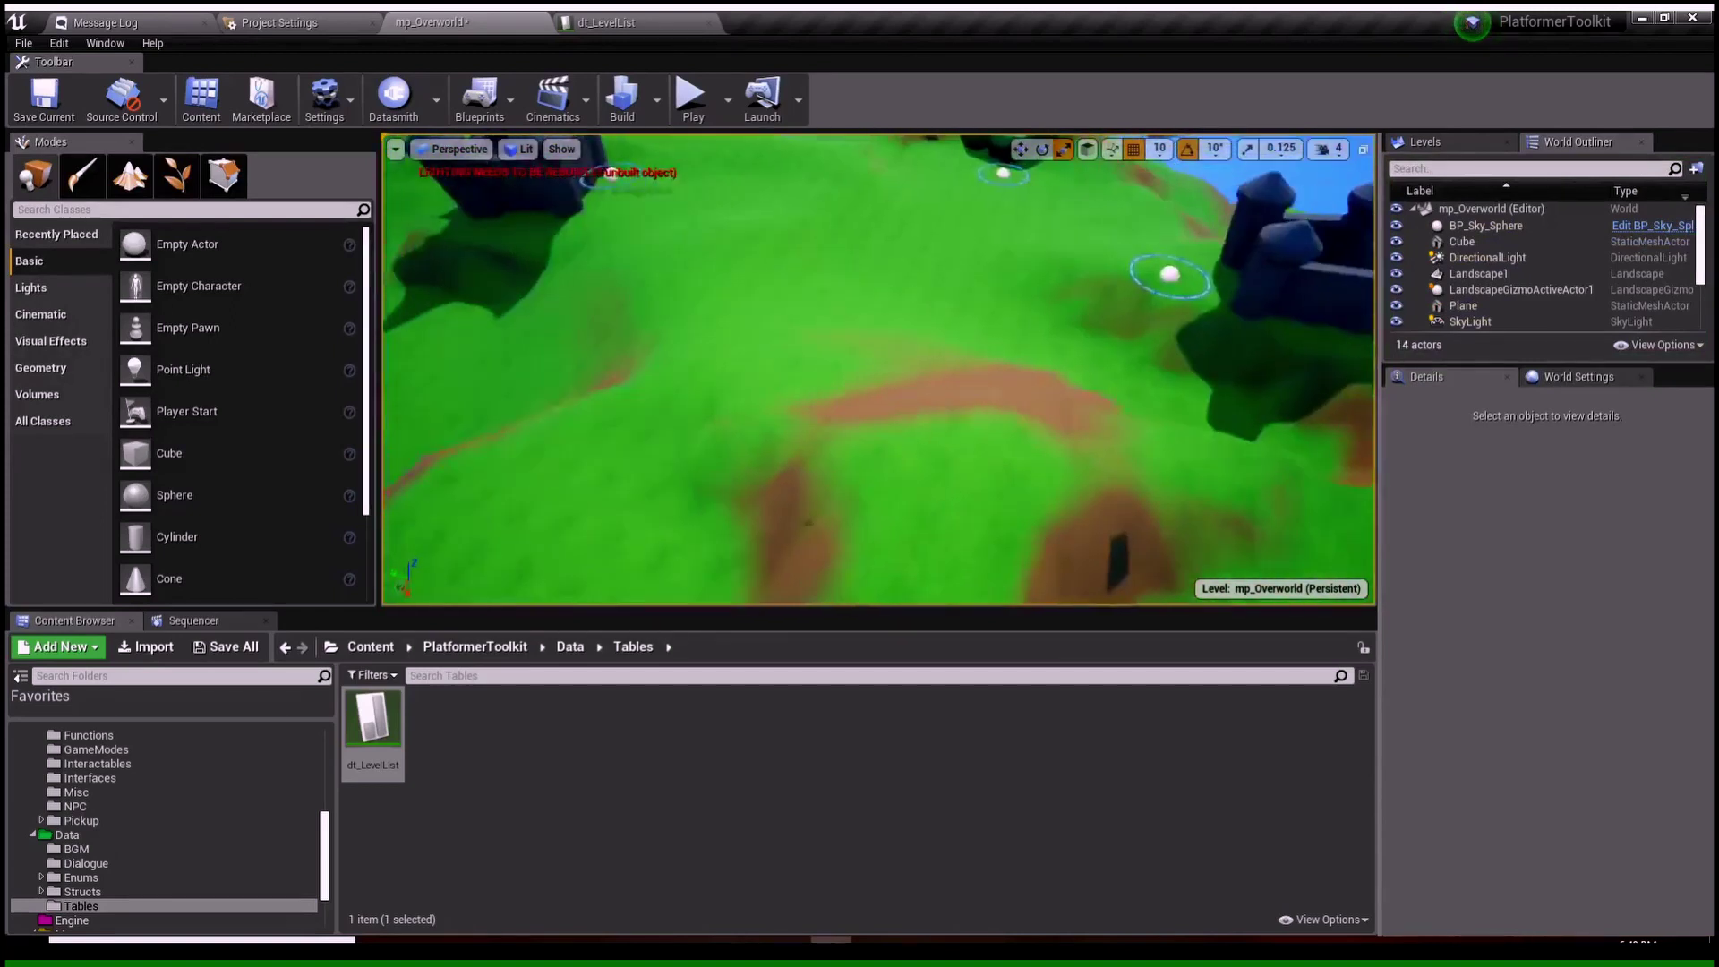
right_click_drag(1047, 354, 1038, 327)
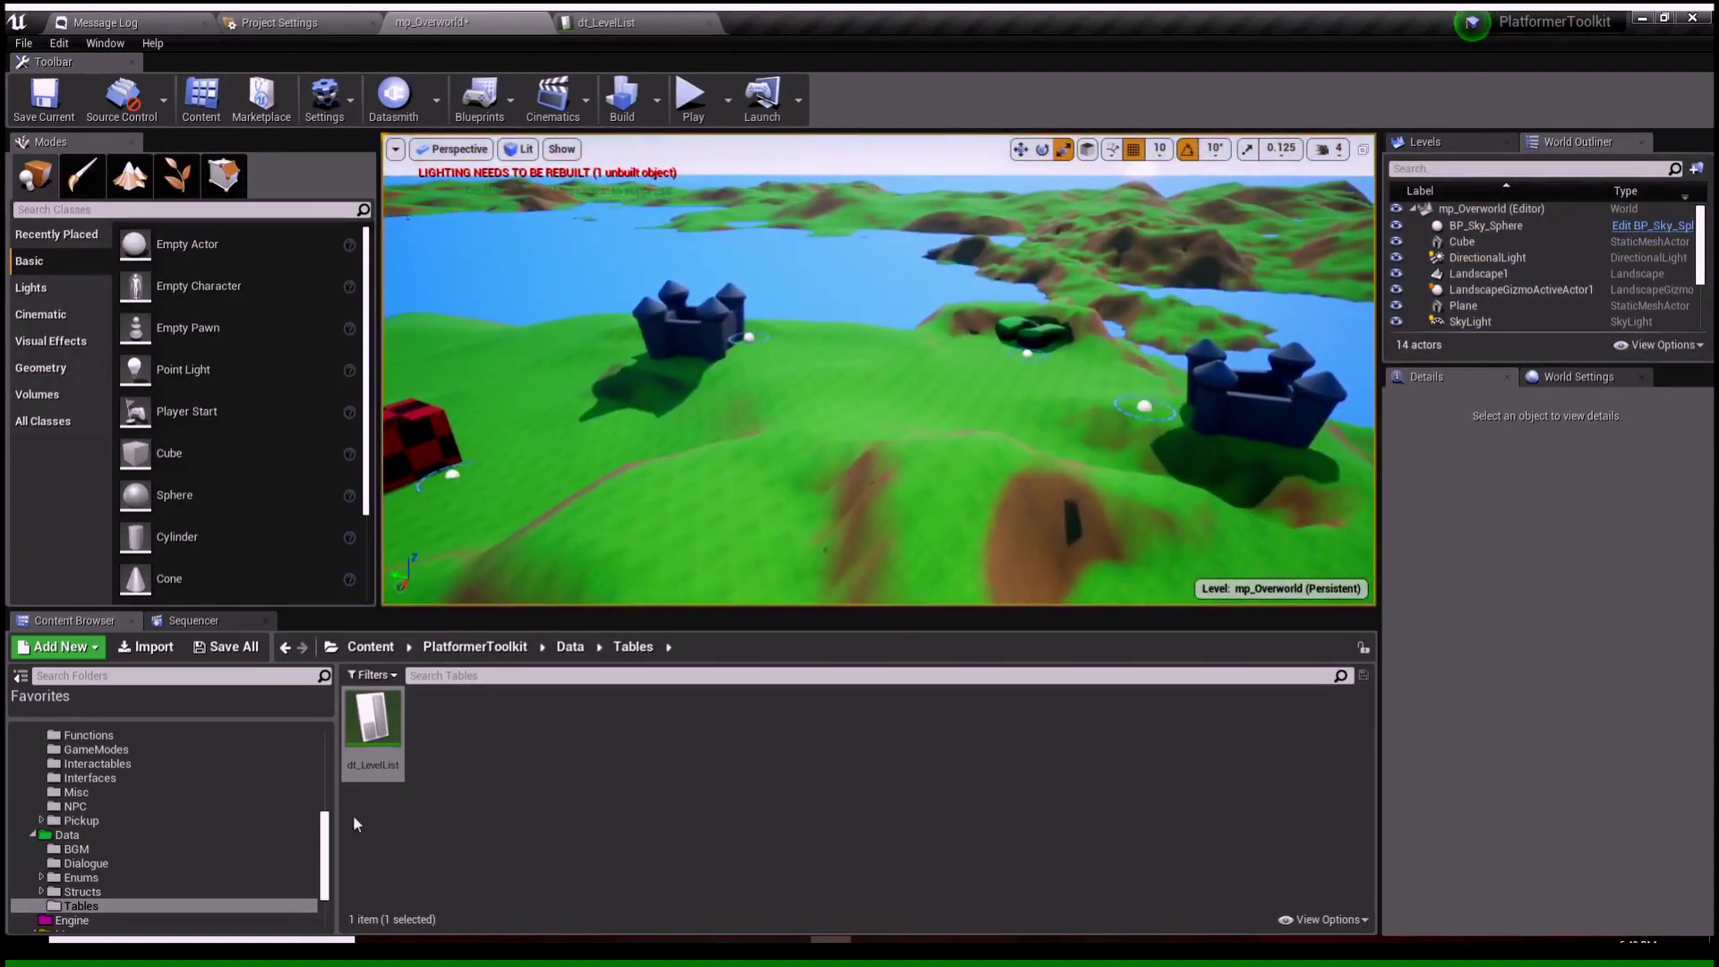
scroll(224, 805, "up", 10)
left_click(269, 754)
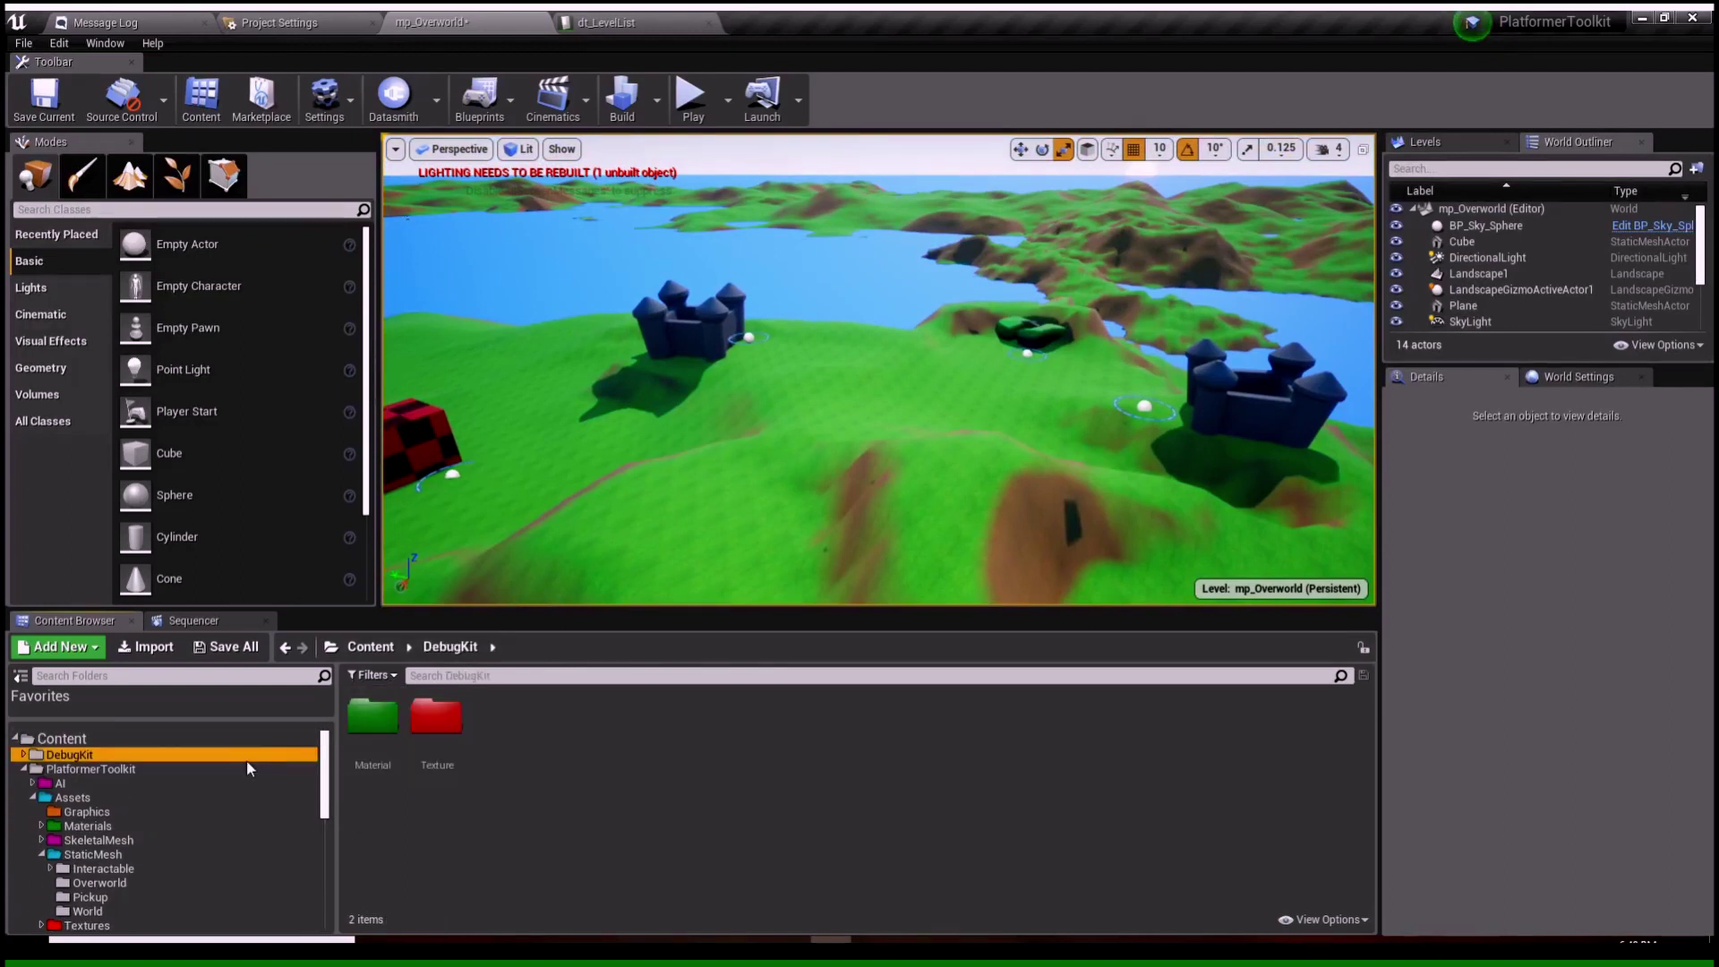
left_click(247, 768)
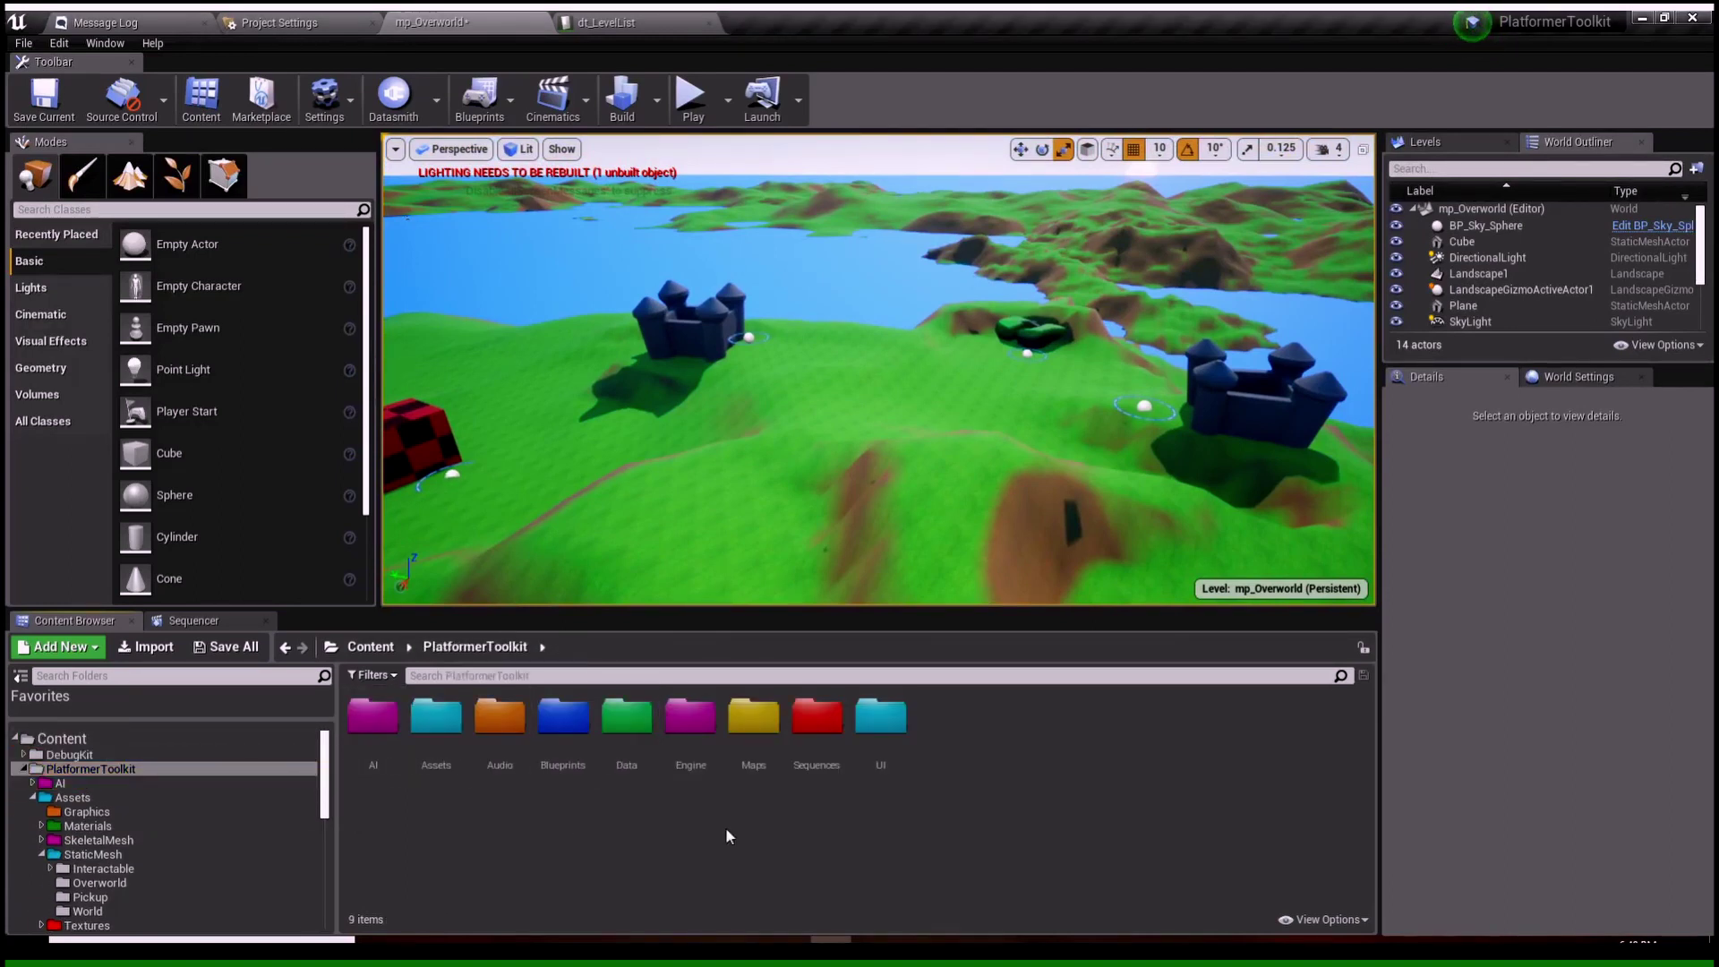
right_click_drag(908, 348, 1021, 367)
right_click_drag(748, 459, 716, 458)
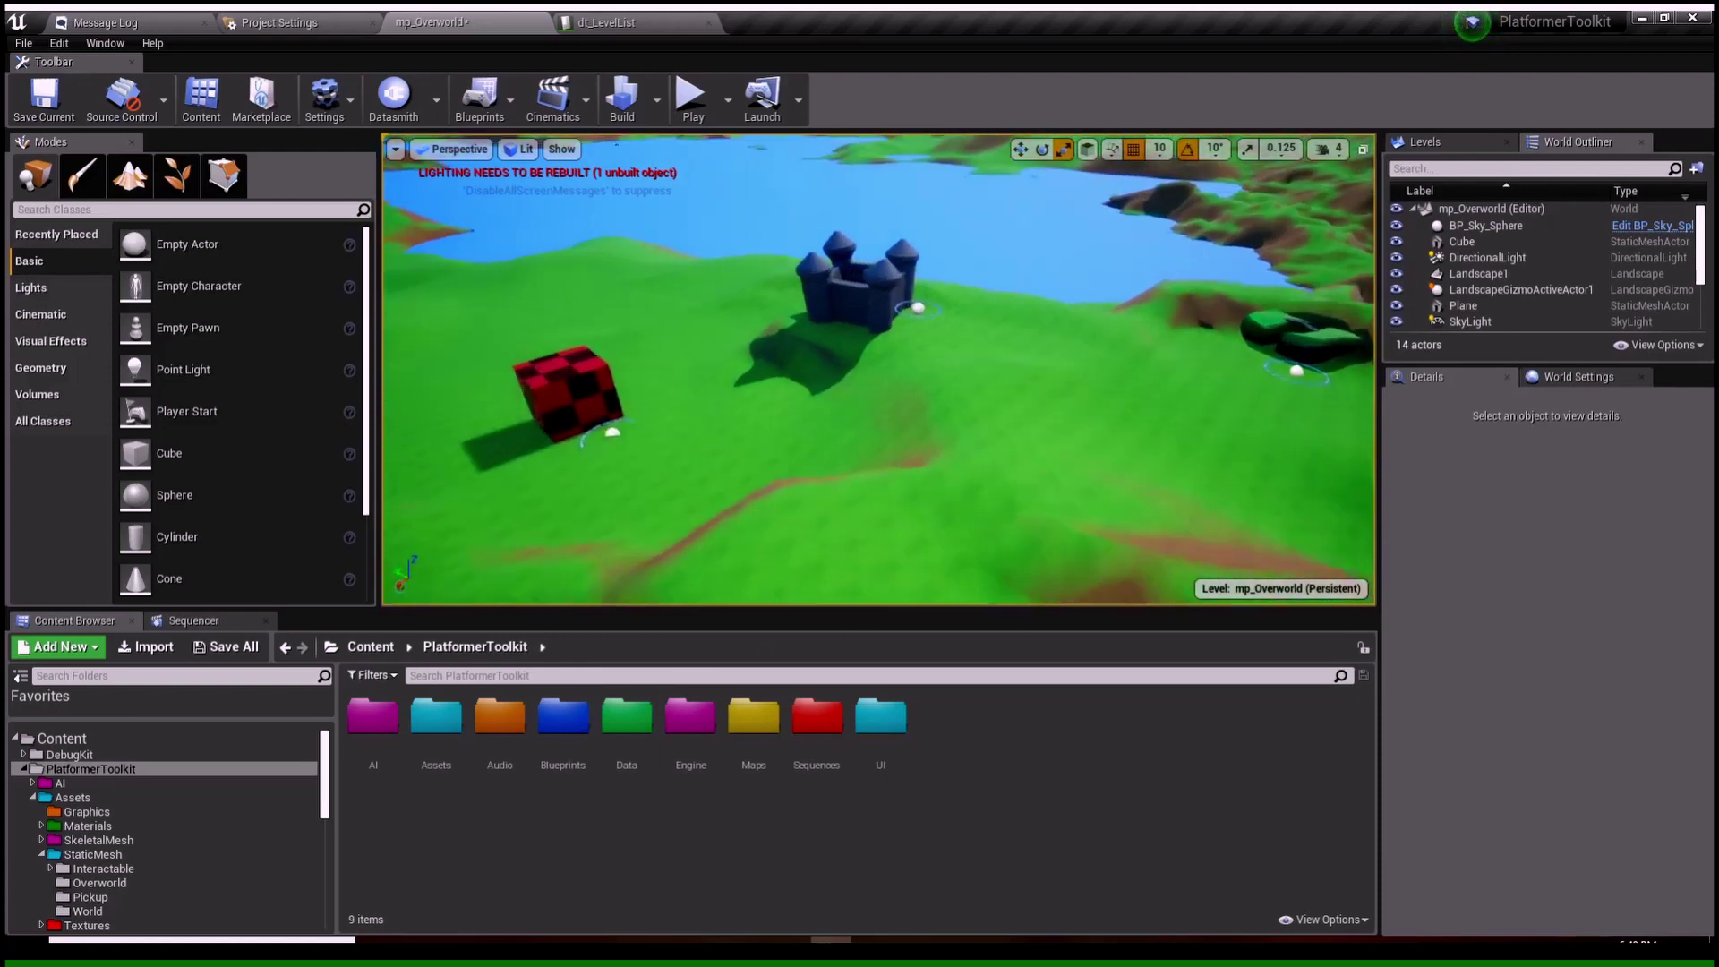
double_click(690, 716)
left_click(127, 772)
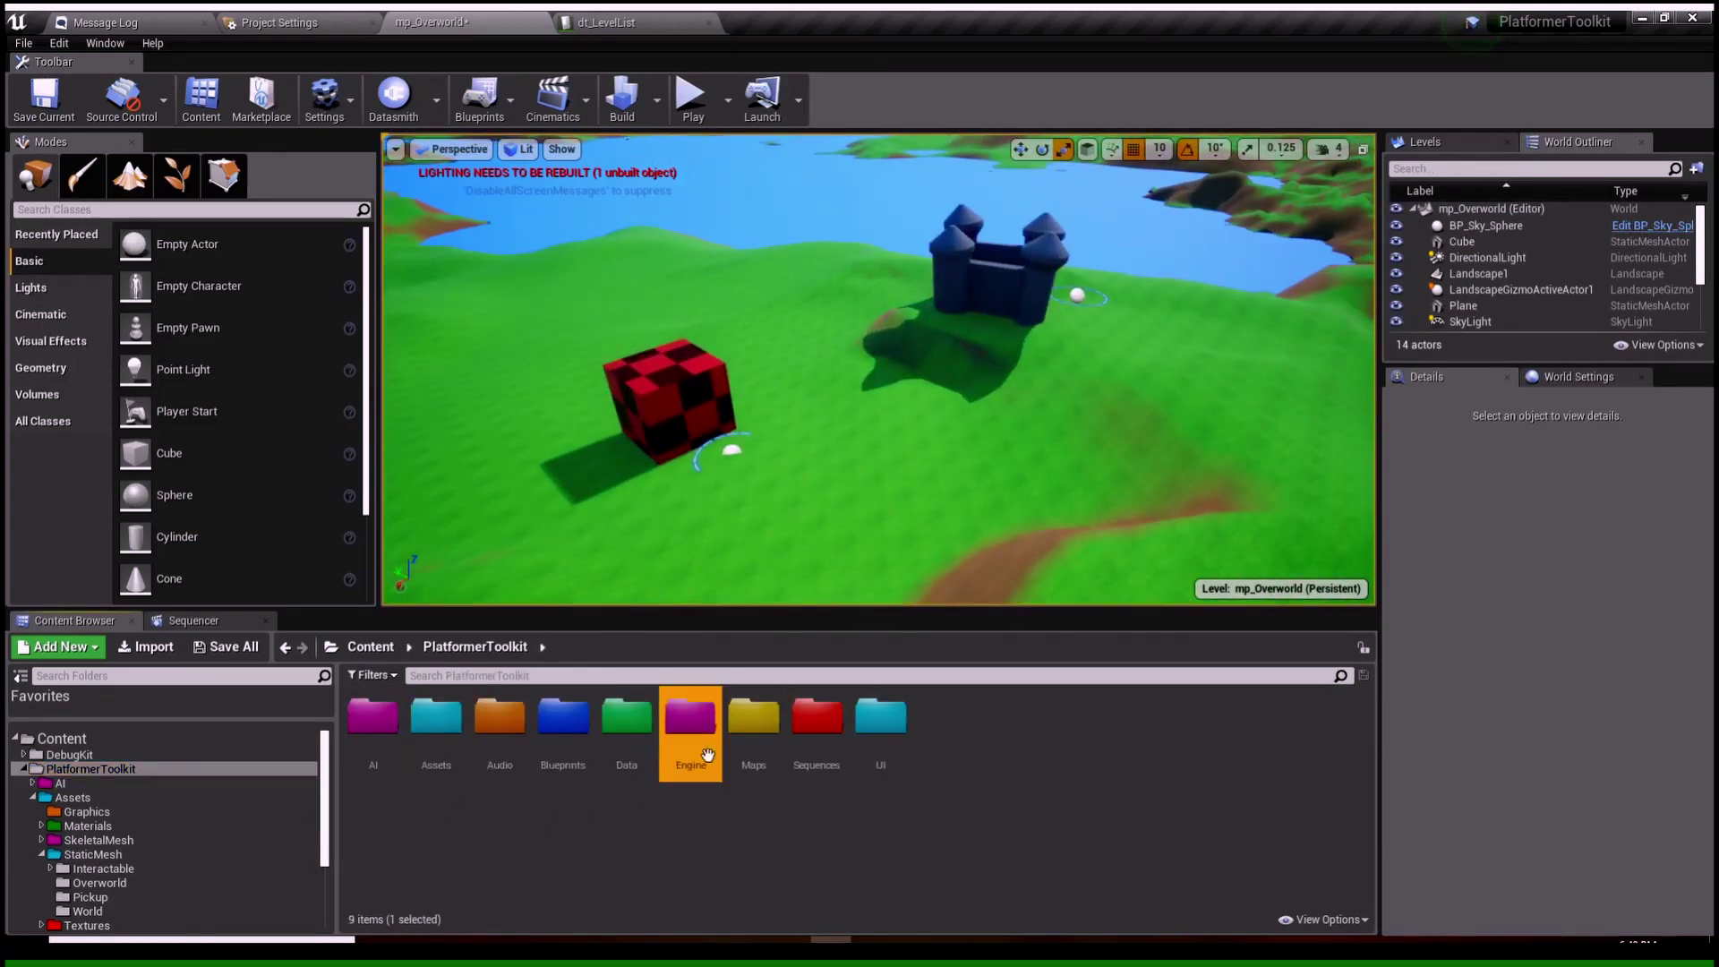
double_click(690, 718)
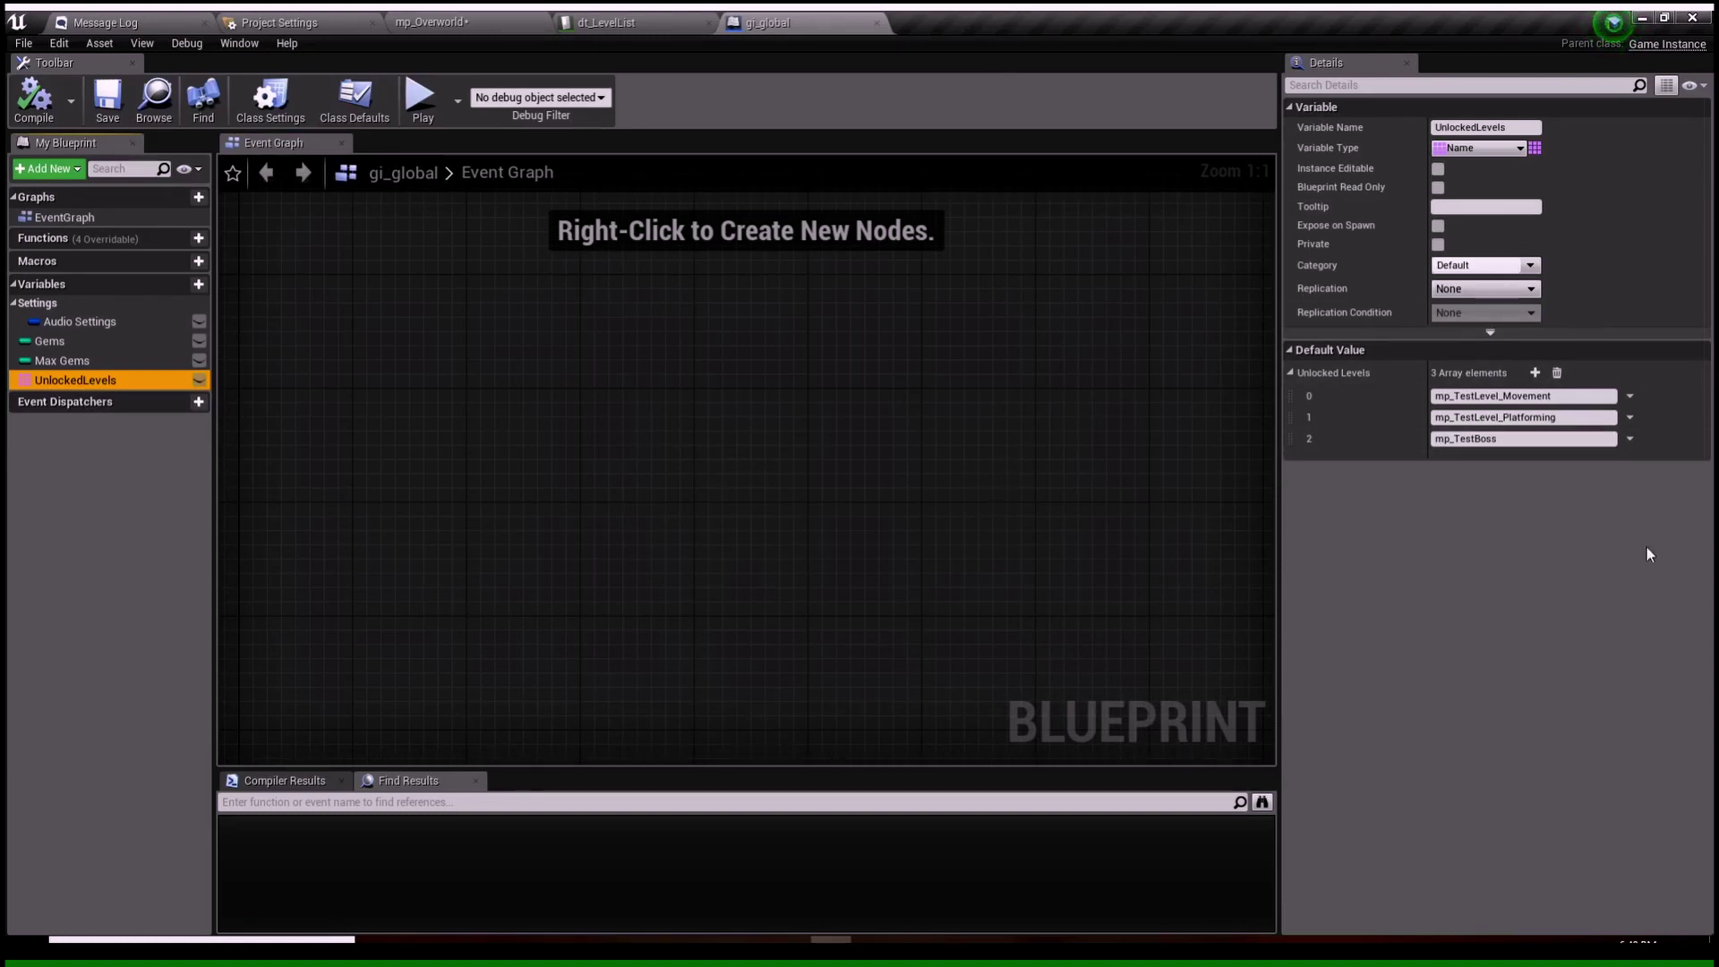
Step: Add TutorialLevel as a new default element of the UnlockedLevels array, and compile and save the blueprint
left_click(1536, 374)
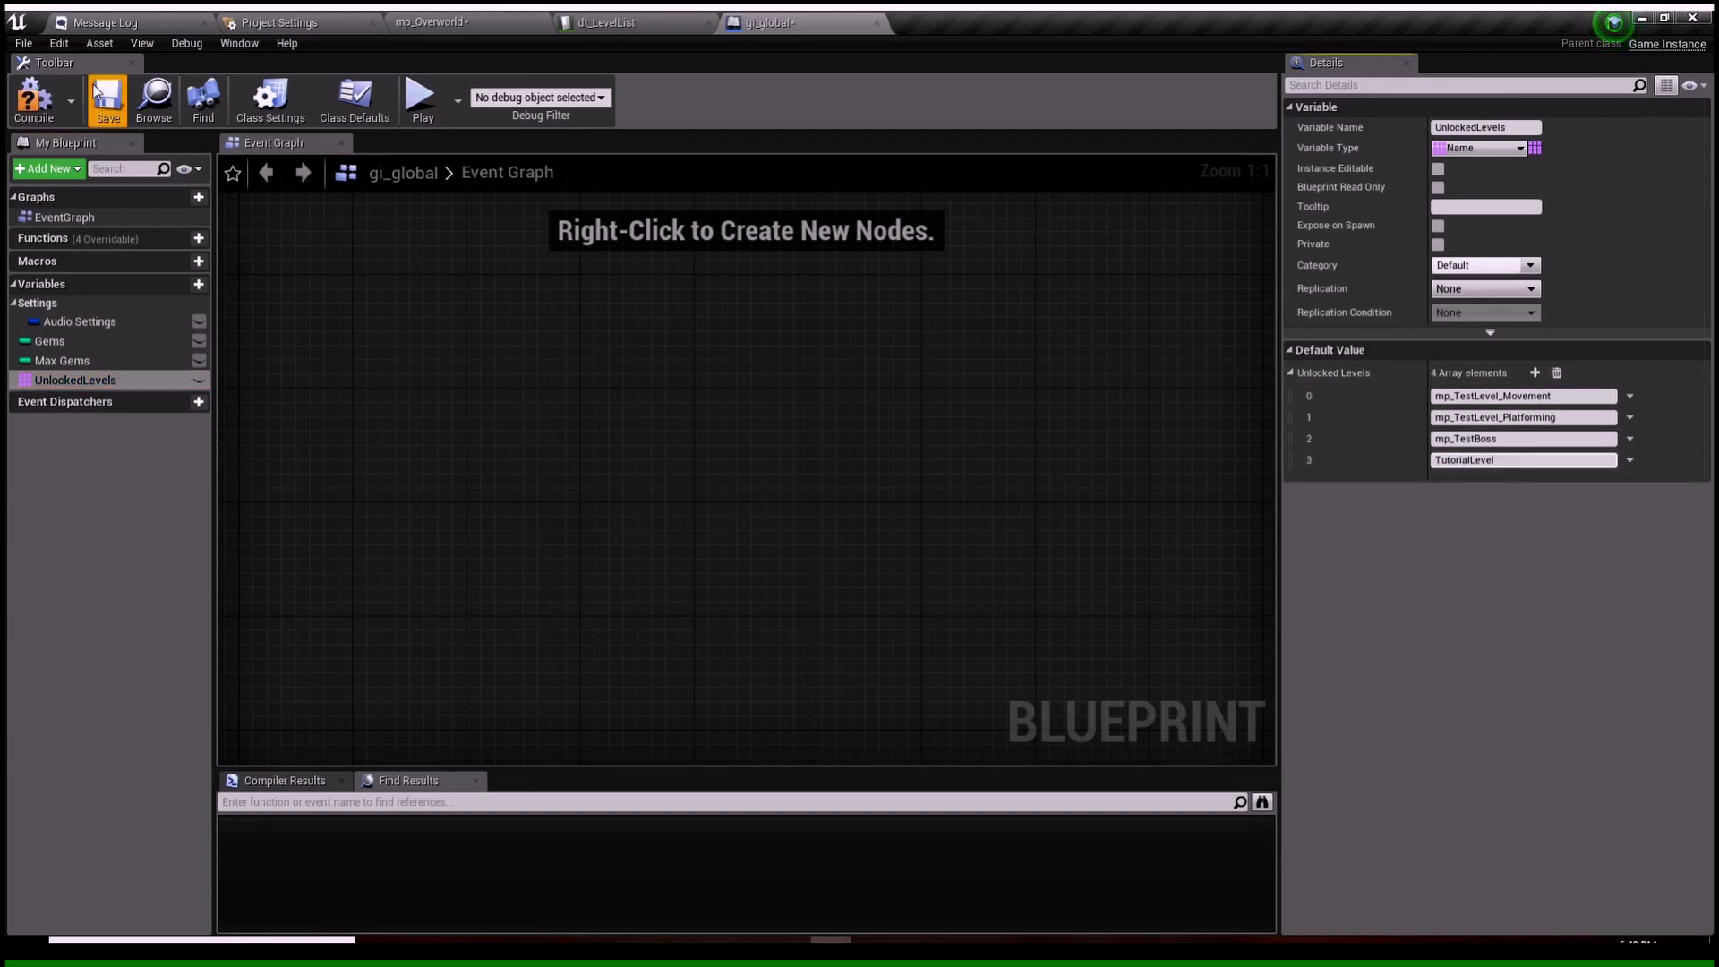
left_click(35, 100)
left_click(105, 101)
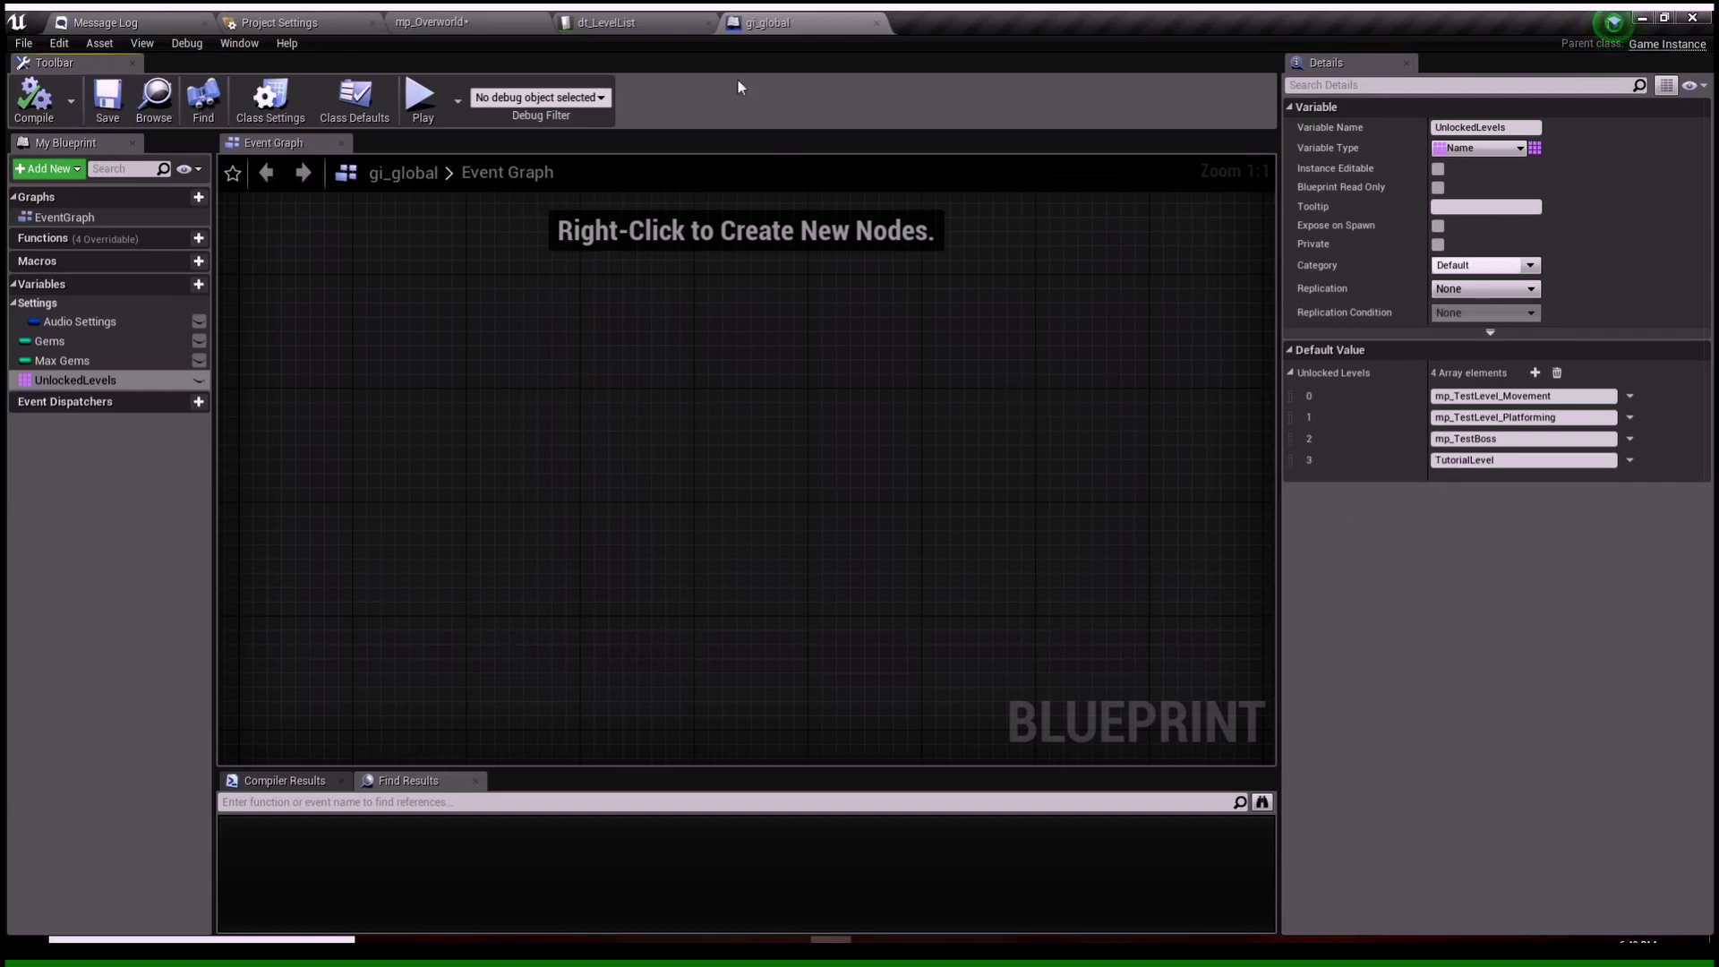
Step: Return to mp_Overworld, play-test it by moving the character to the Lame Level world point, and enter that level
left_click(673, 26)
left_click(516, 18)
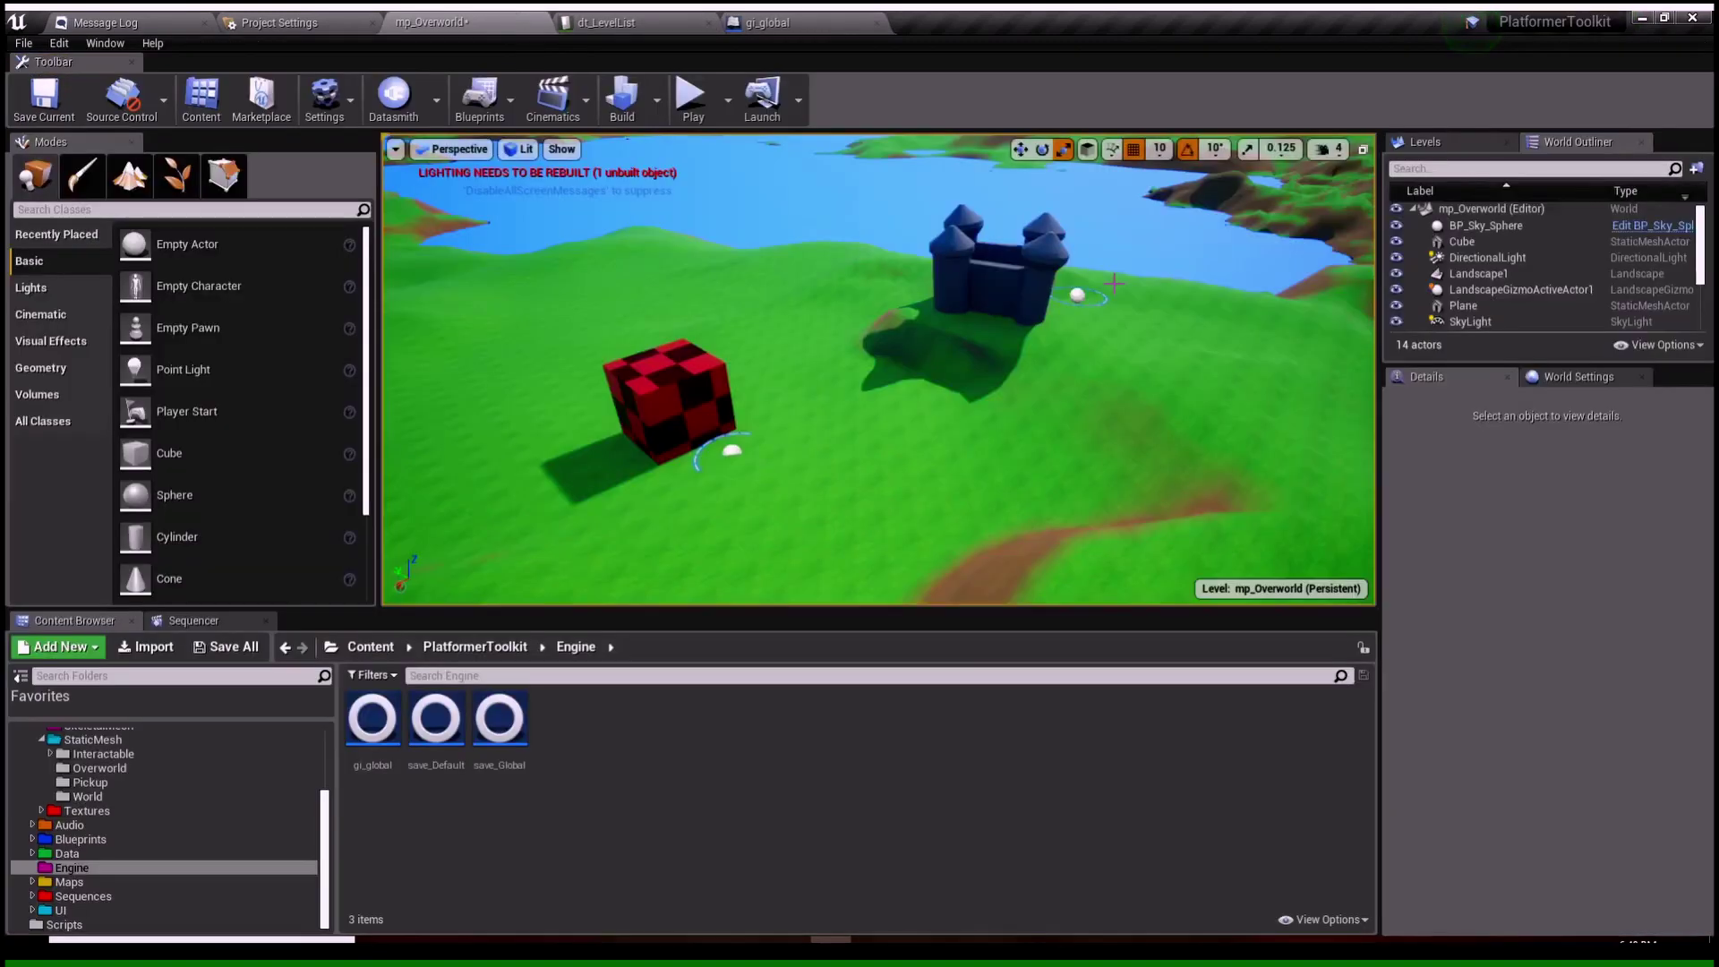
key("w")
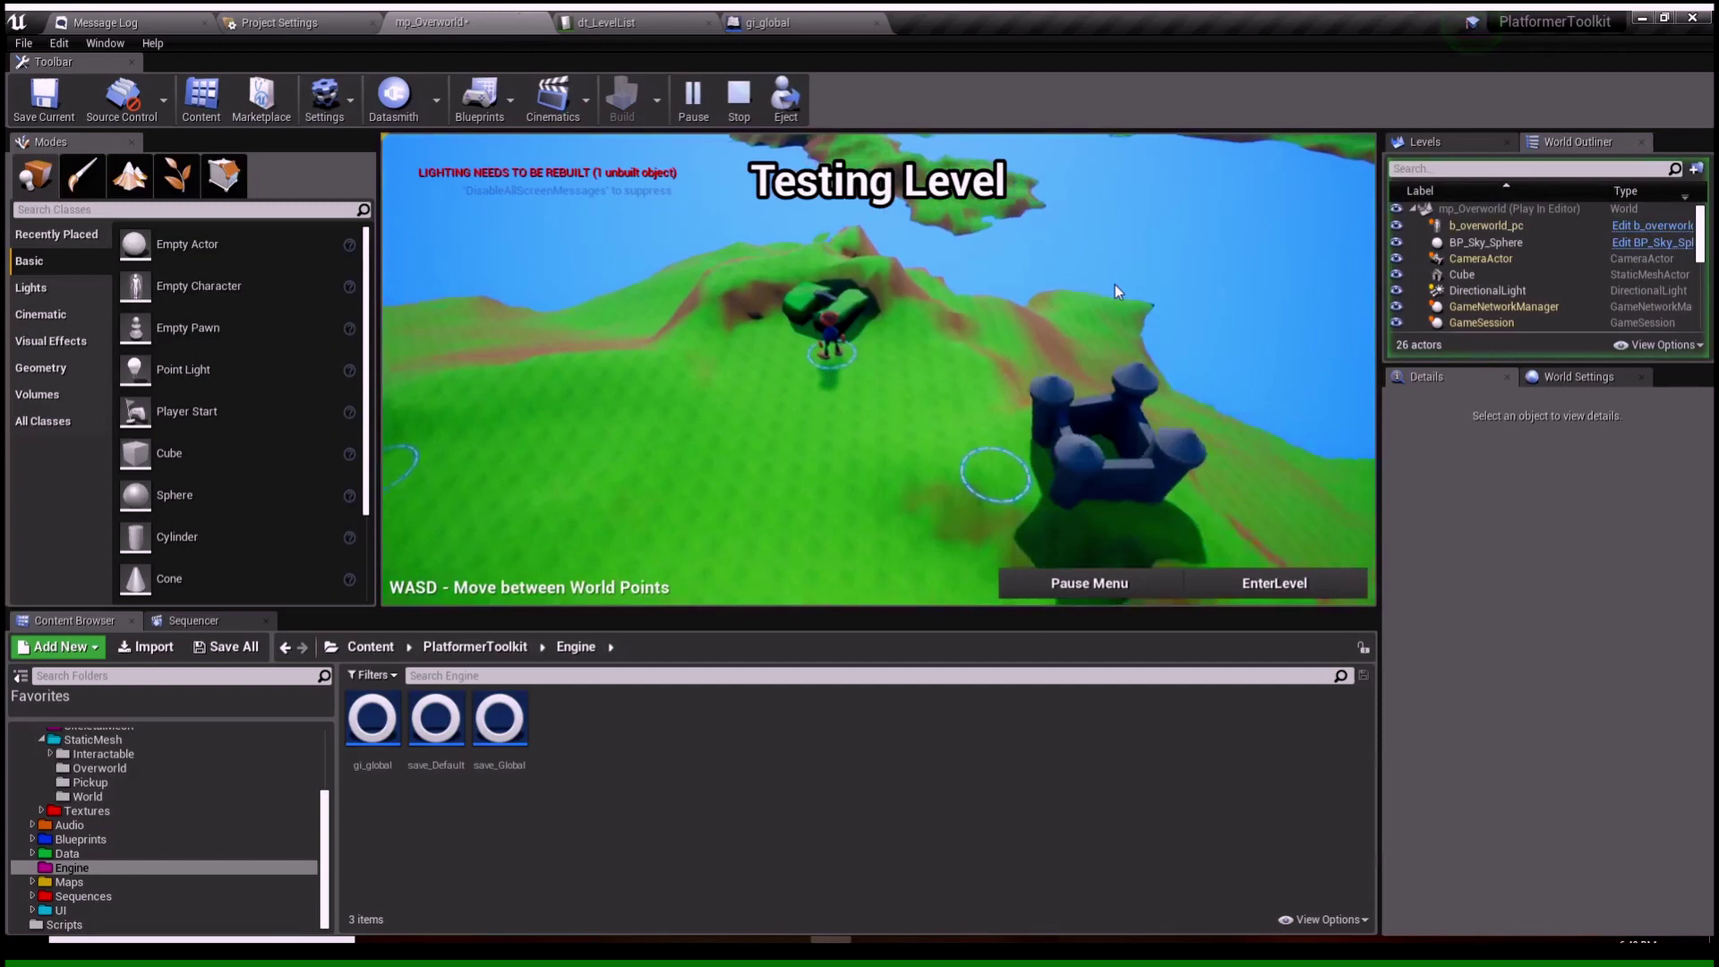
key("a")
key("s")
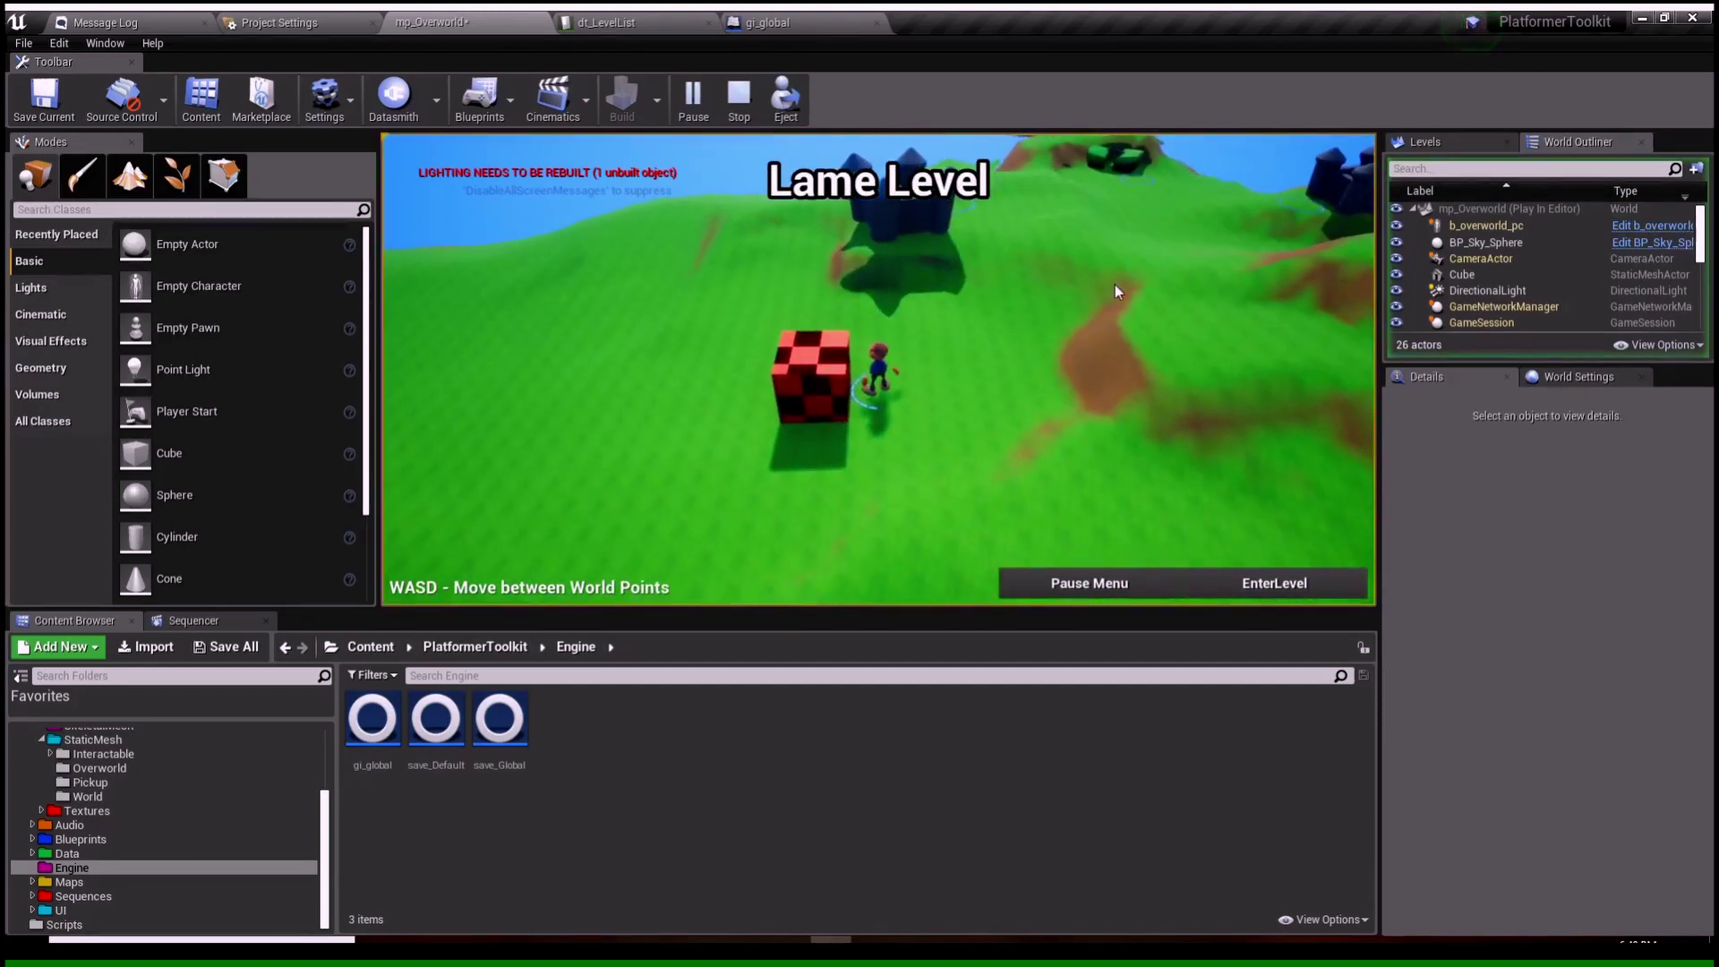
key("w")
key("d")
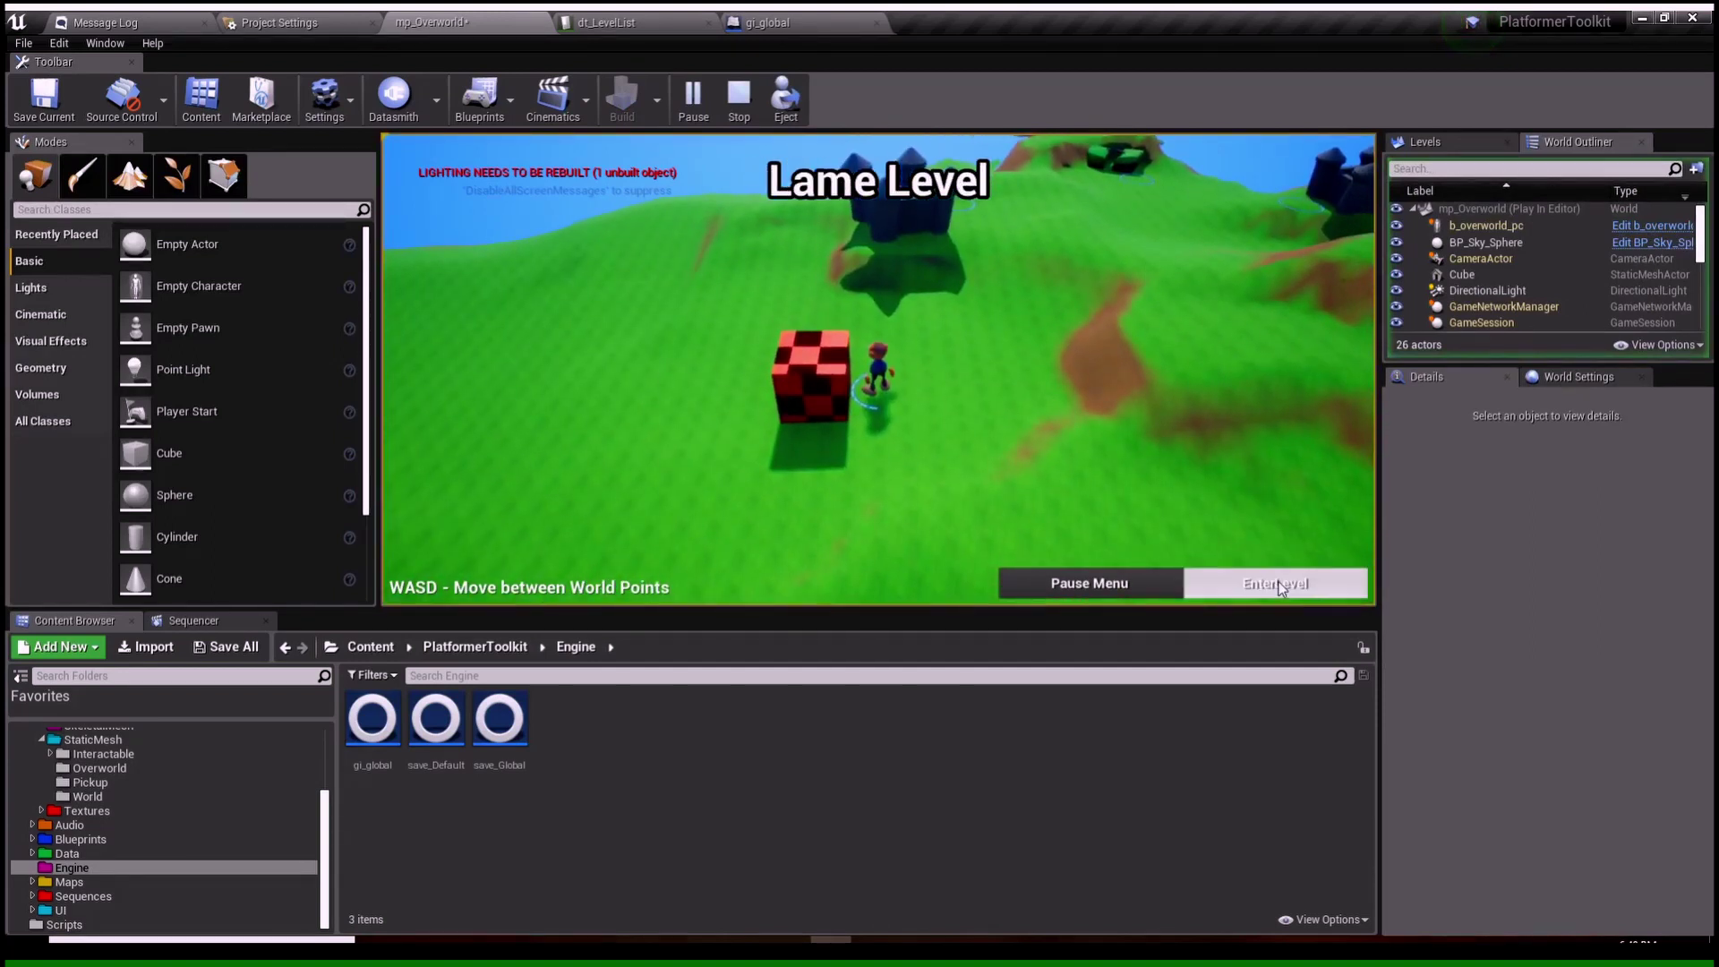
left_click(1280, 588)
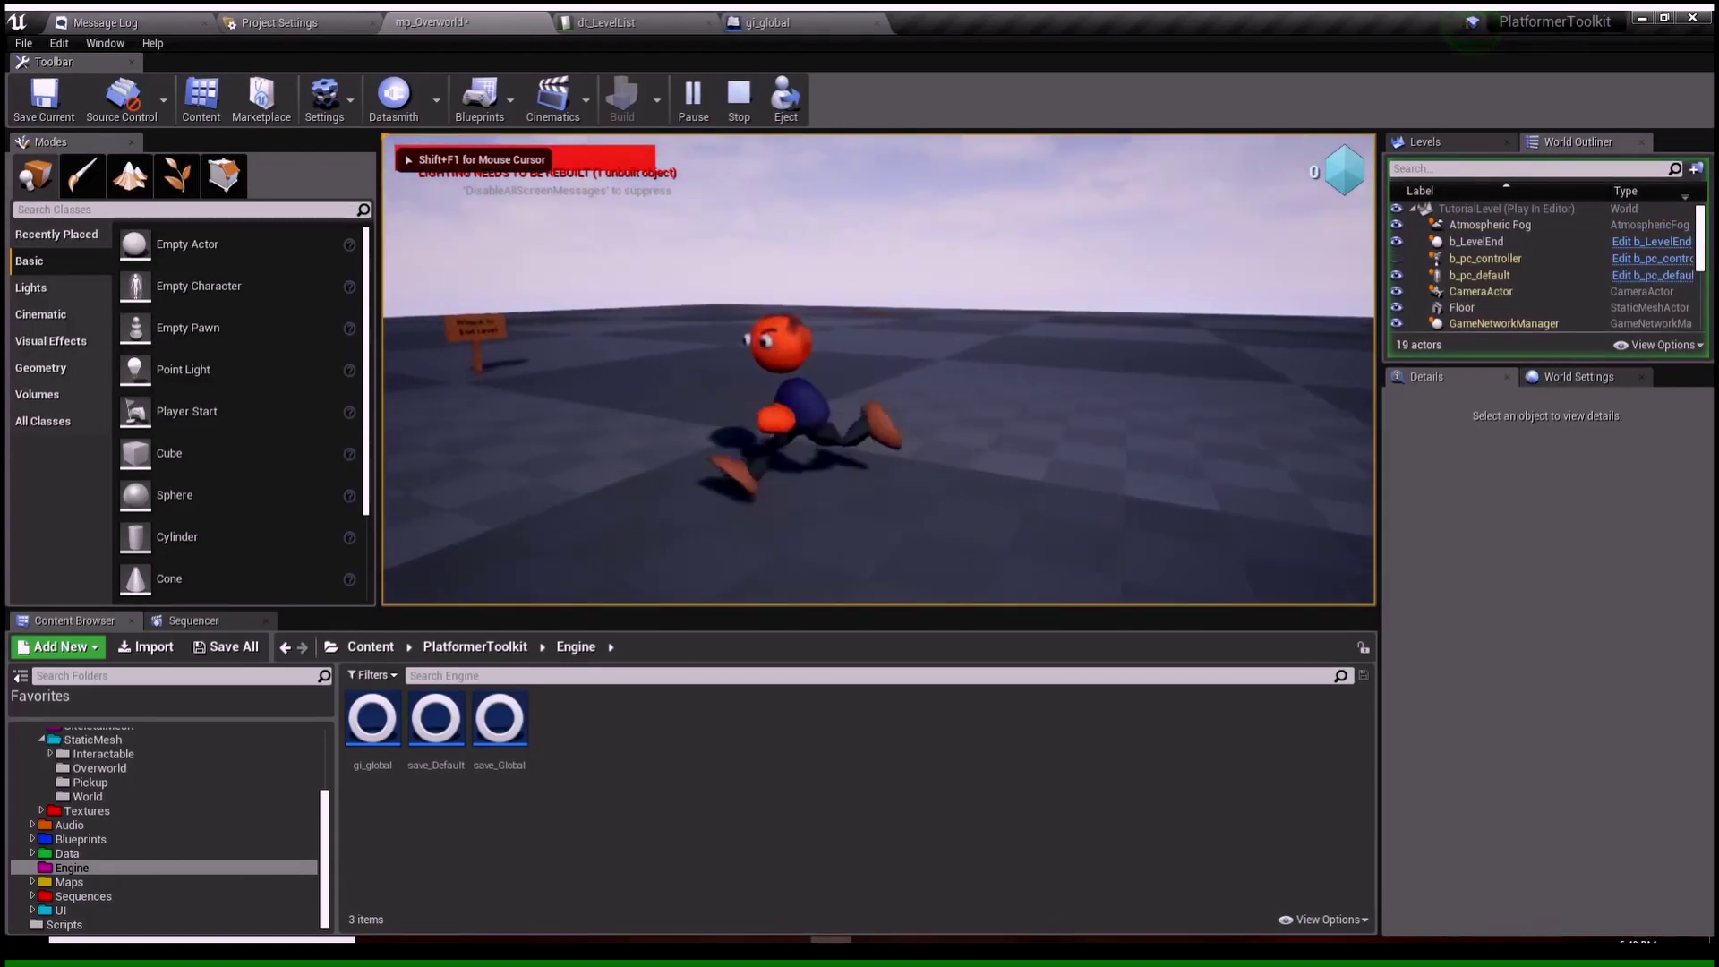
Step: Run the character to the end of the tutorial level, and back in the overworld move it to Movement Area
key("w")
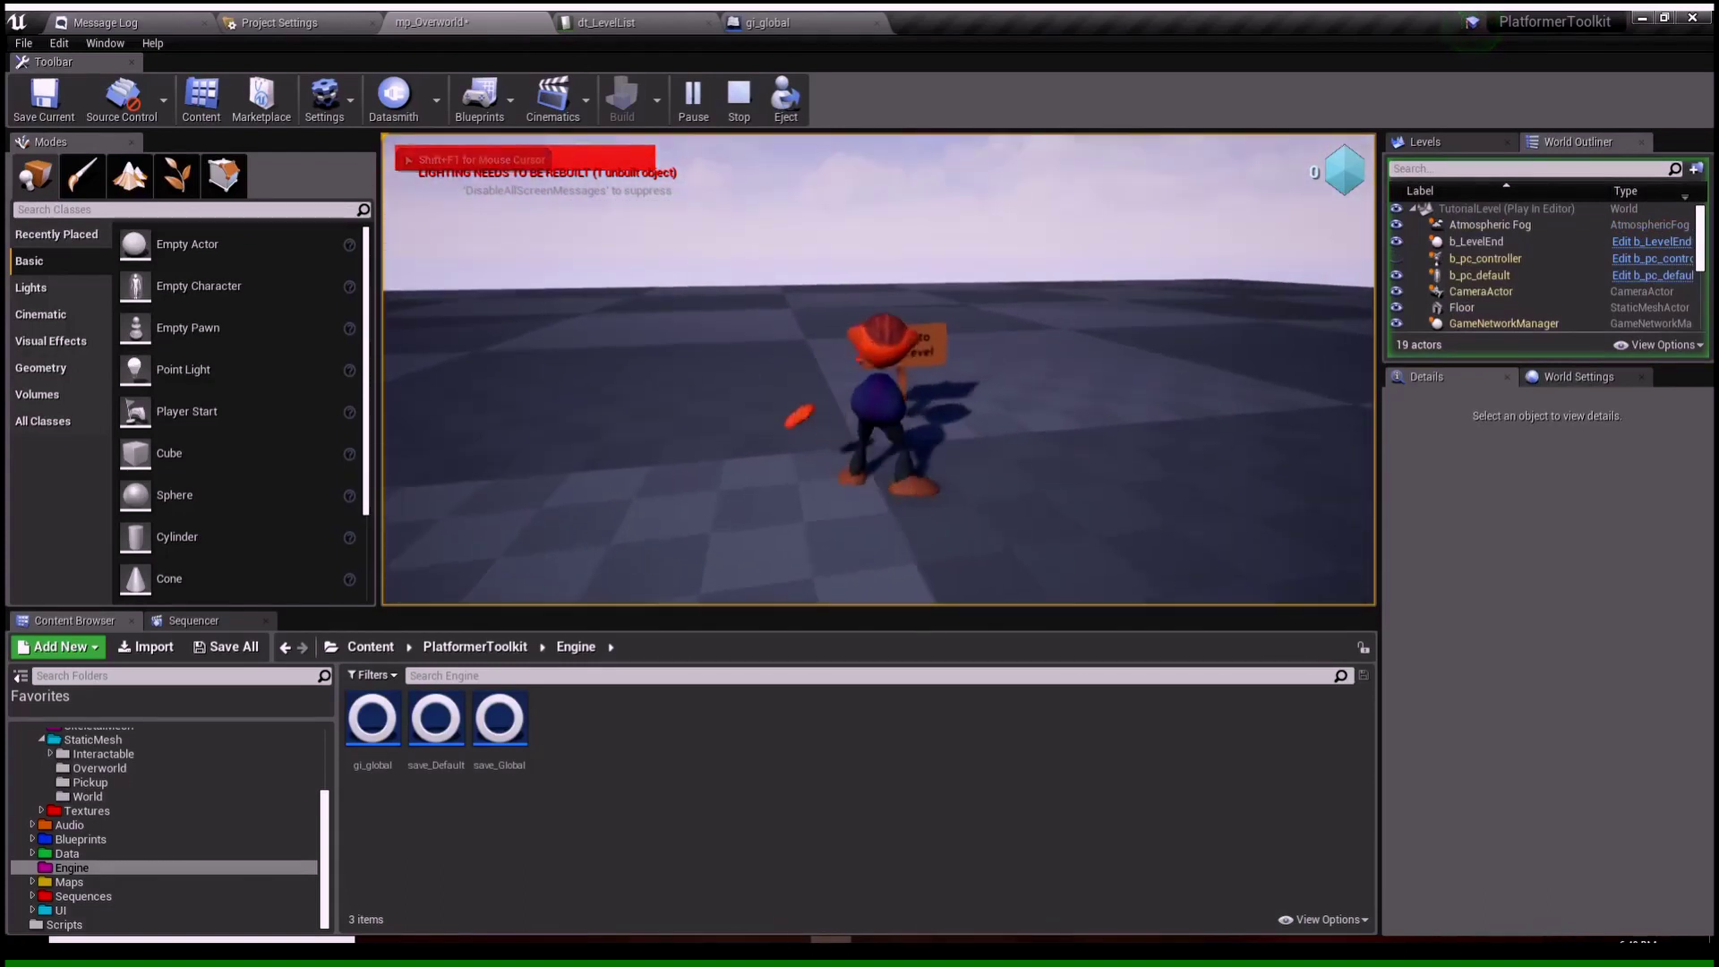
left_click(1275, 583)
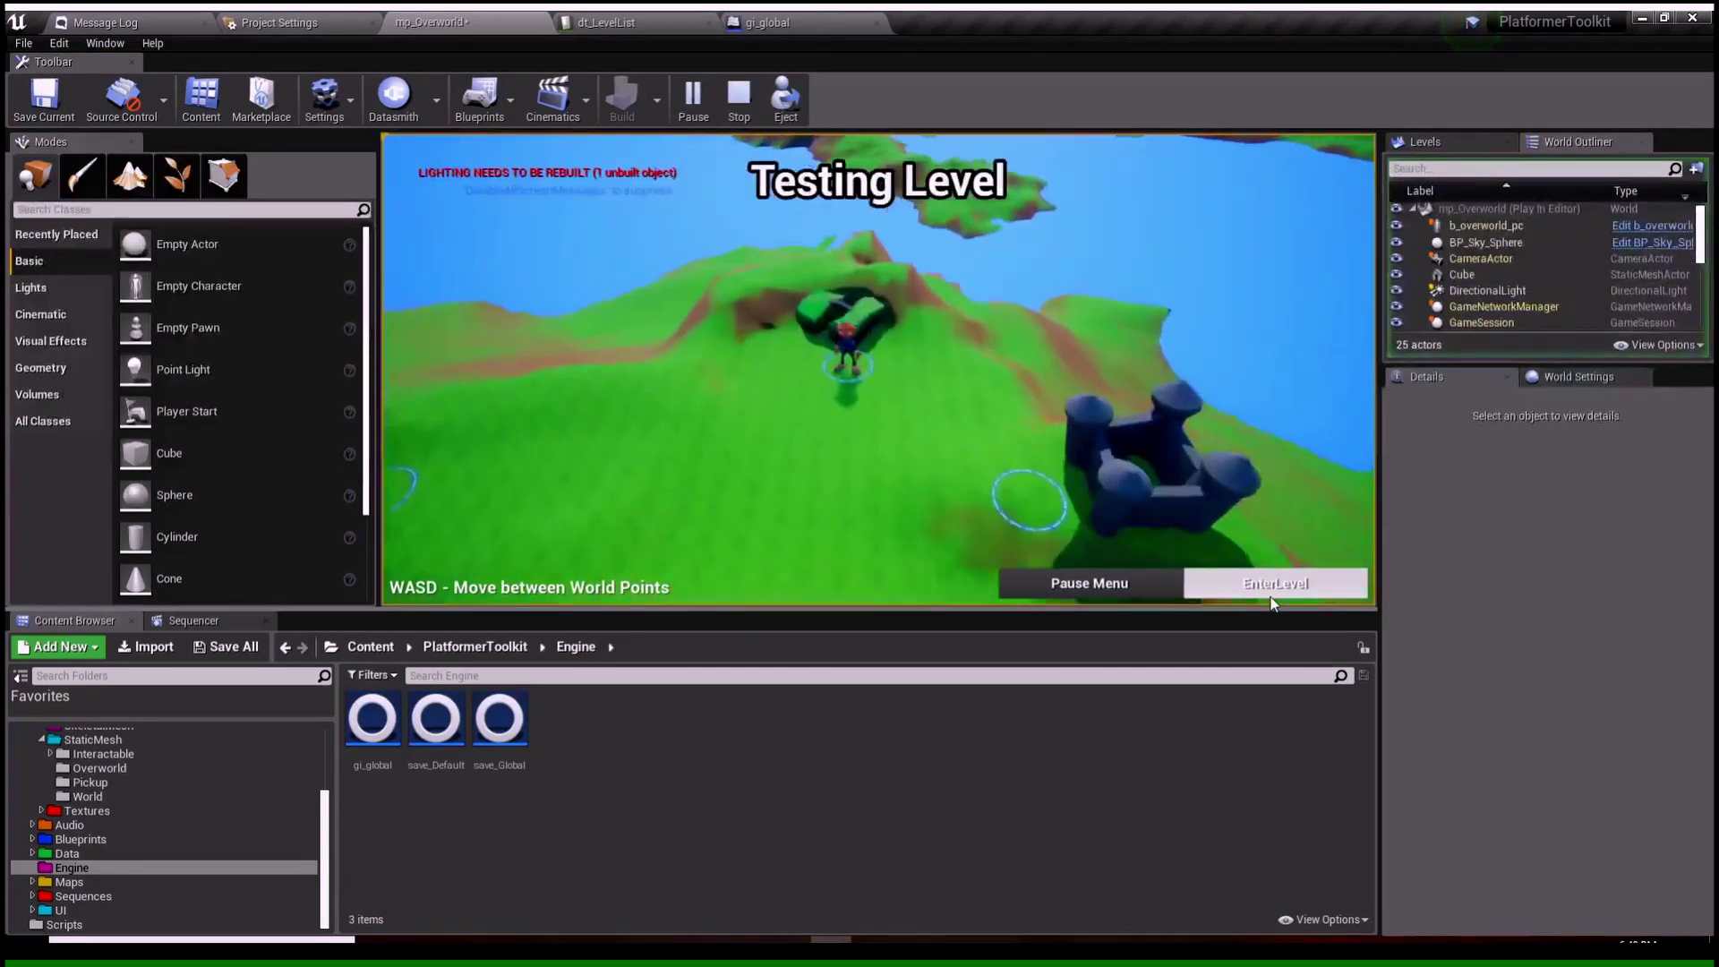
key("w")
key("d")
key("d")
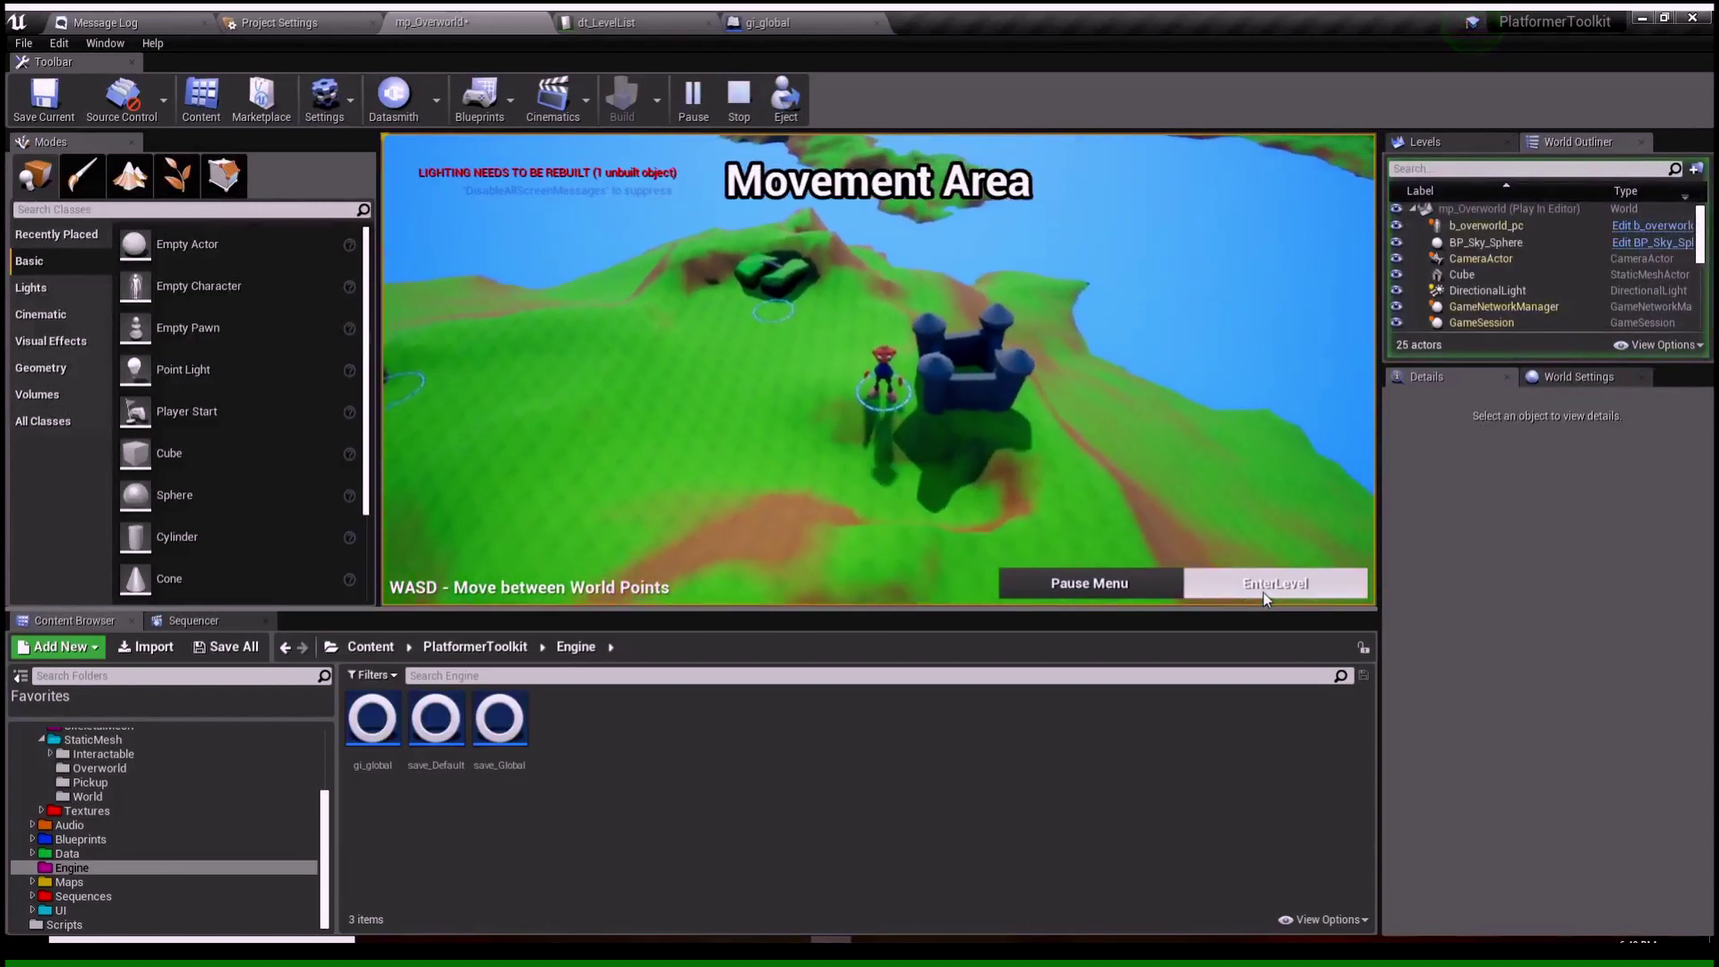
key("a")
key("a")
key("d")
key("d")
key("d")
key("d")
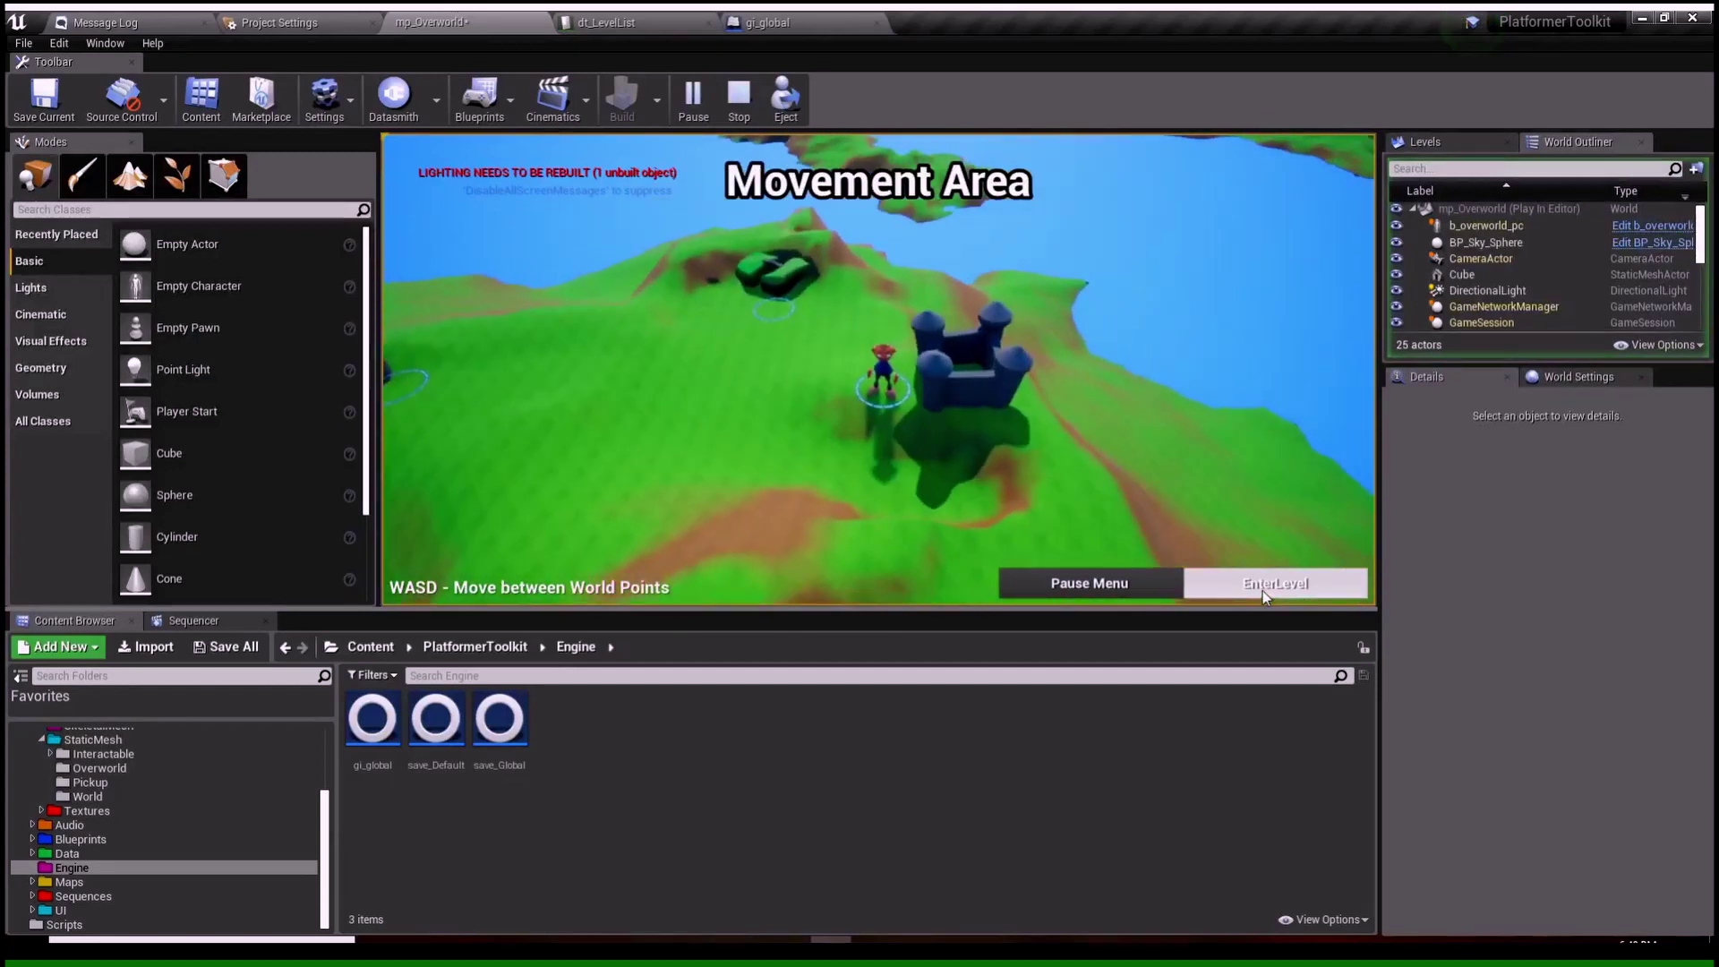
Step: Stop the play test and inspect the settings of the world points beside the red cube and the nearby castle
key("Escape")
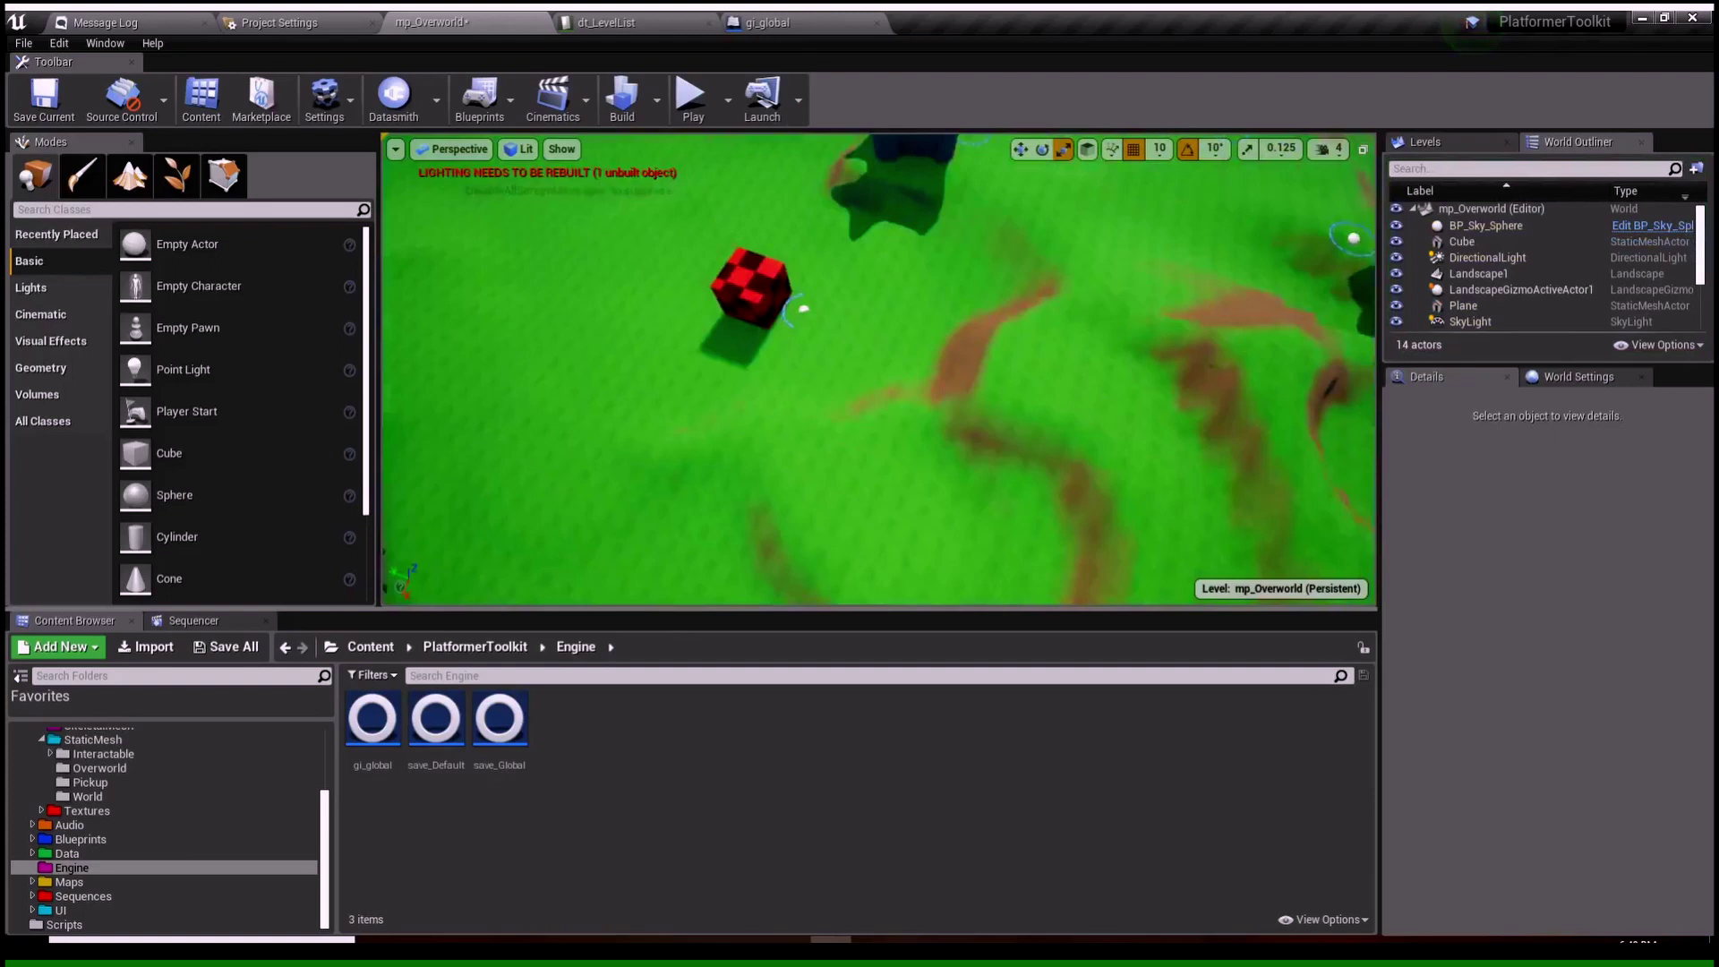
left_click(751, 296)
right_click_drag(751, 297, 806, 224)
key("s")
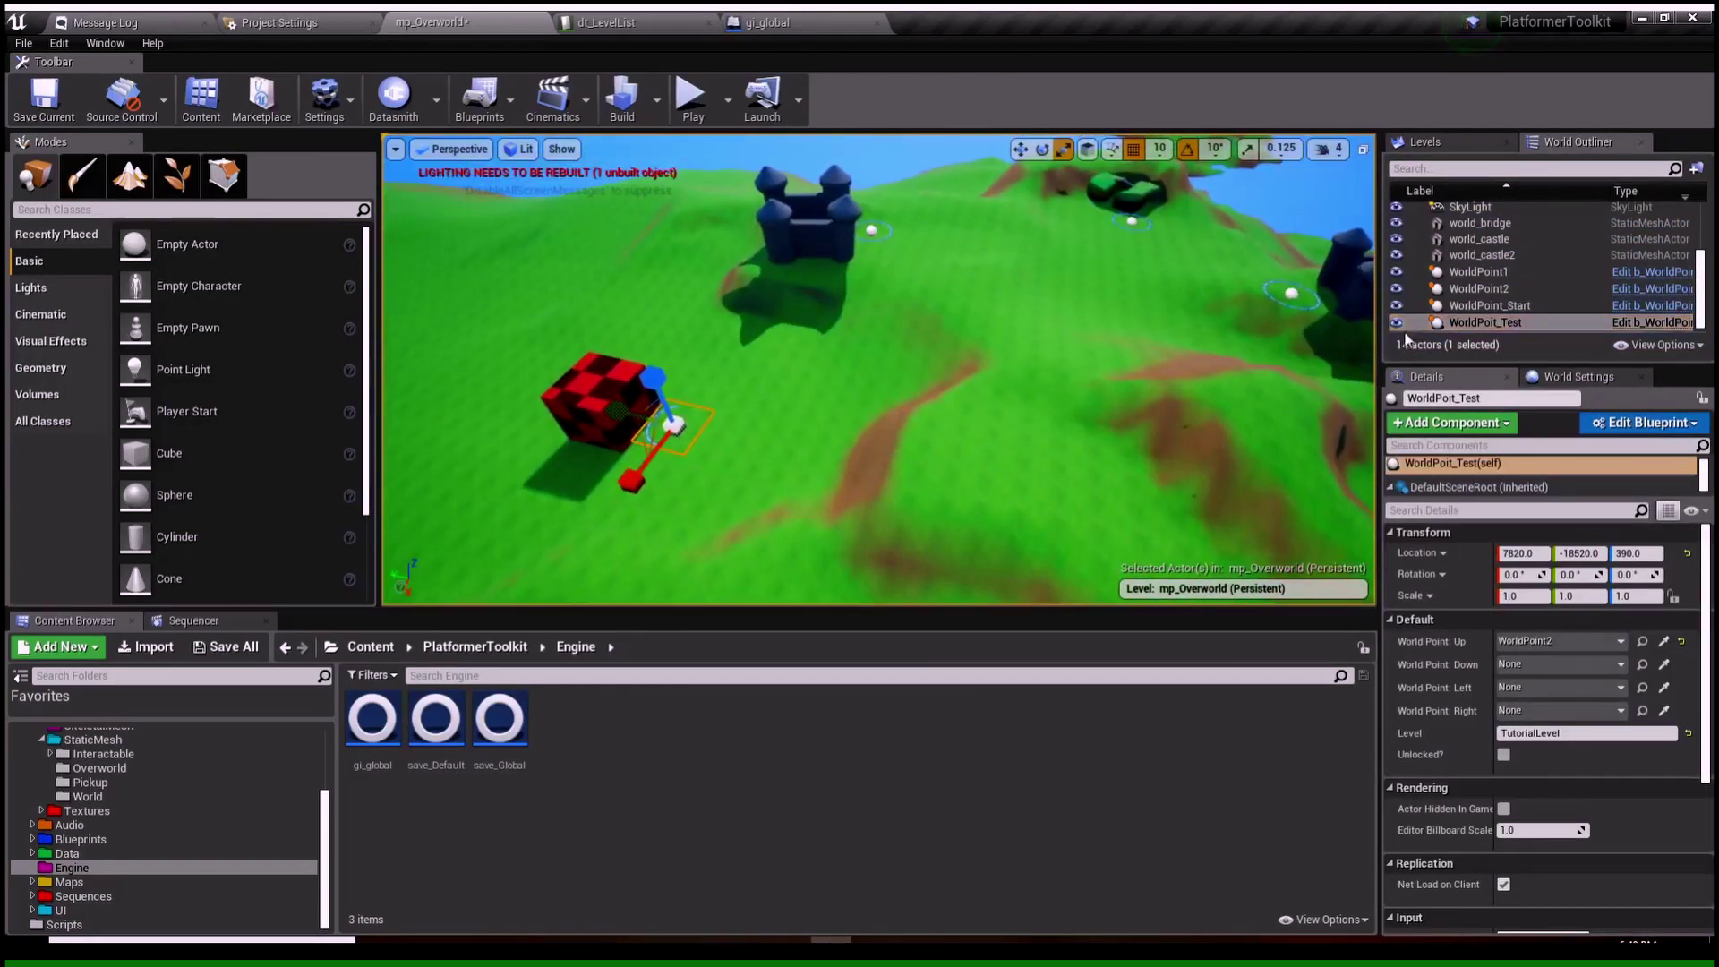
left_click(870, 229)
key("f")
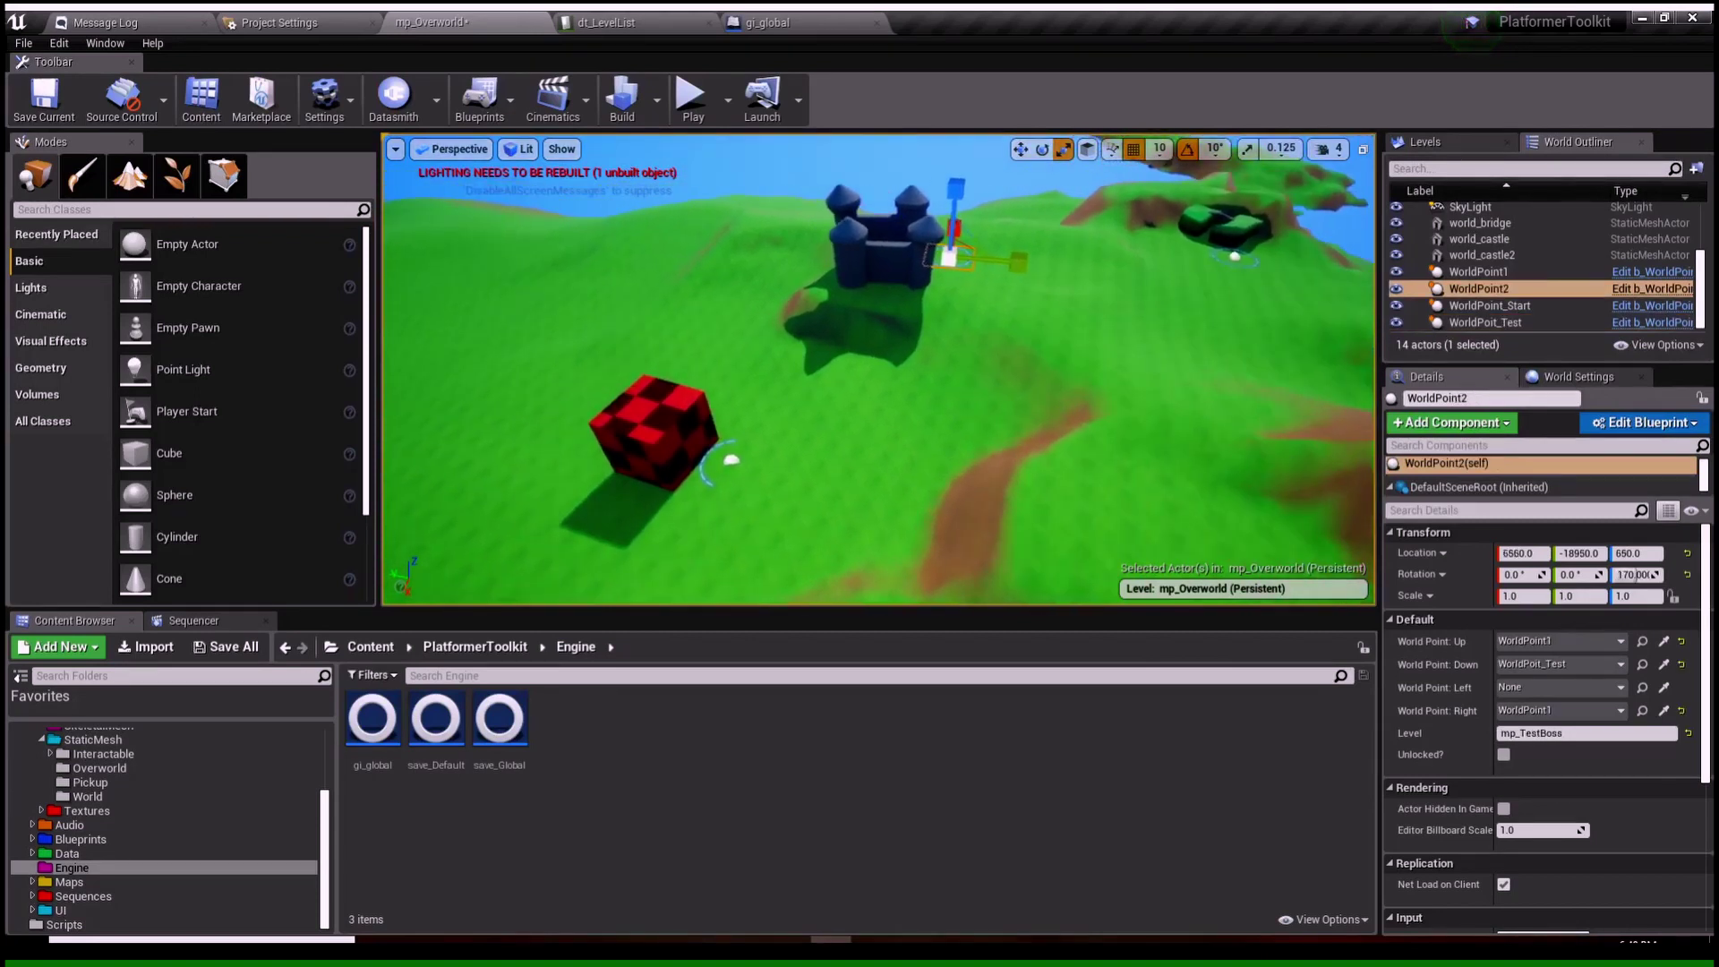
Step: In dt_LevelList, add TutorialLevel to the levels unlocked upon completion of the mp_TestBoss row and save the table
left_click(680, 18)
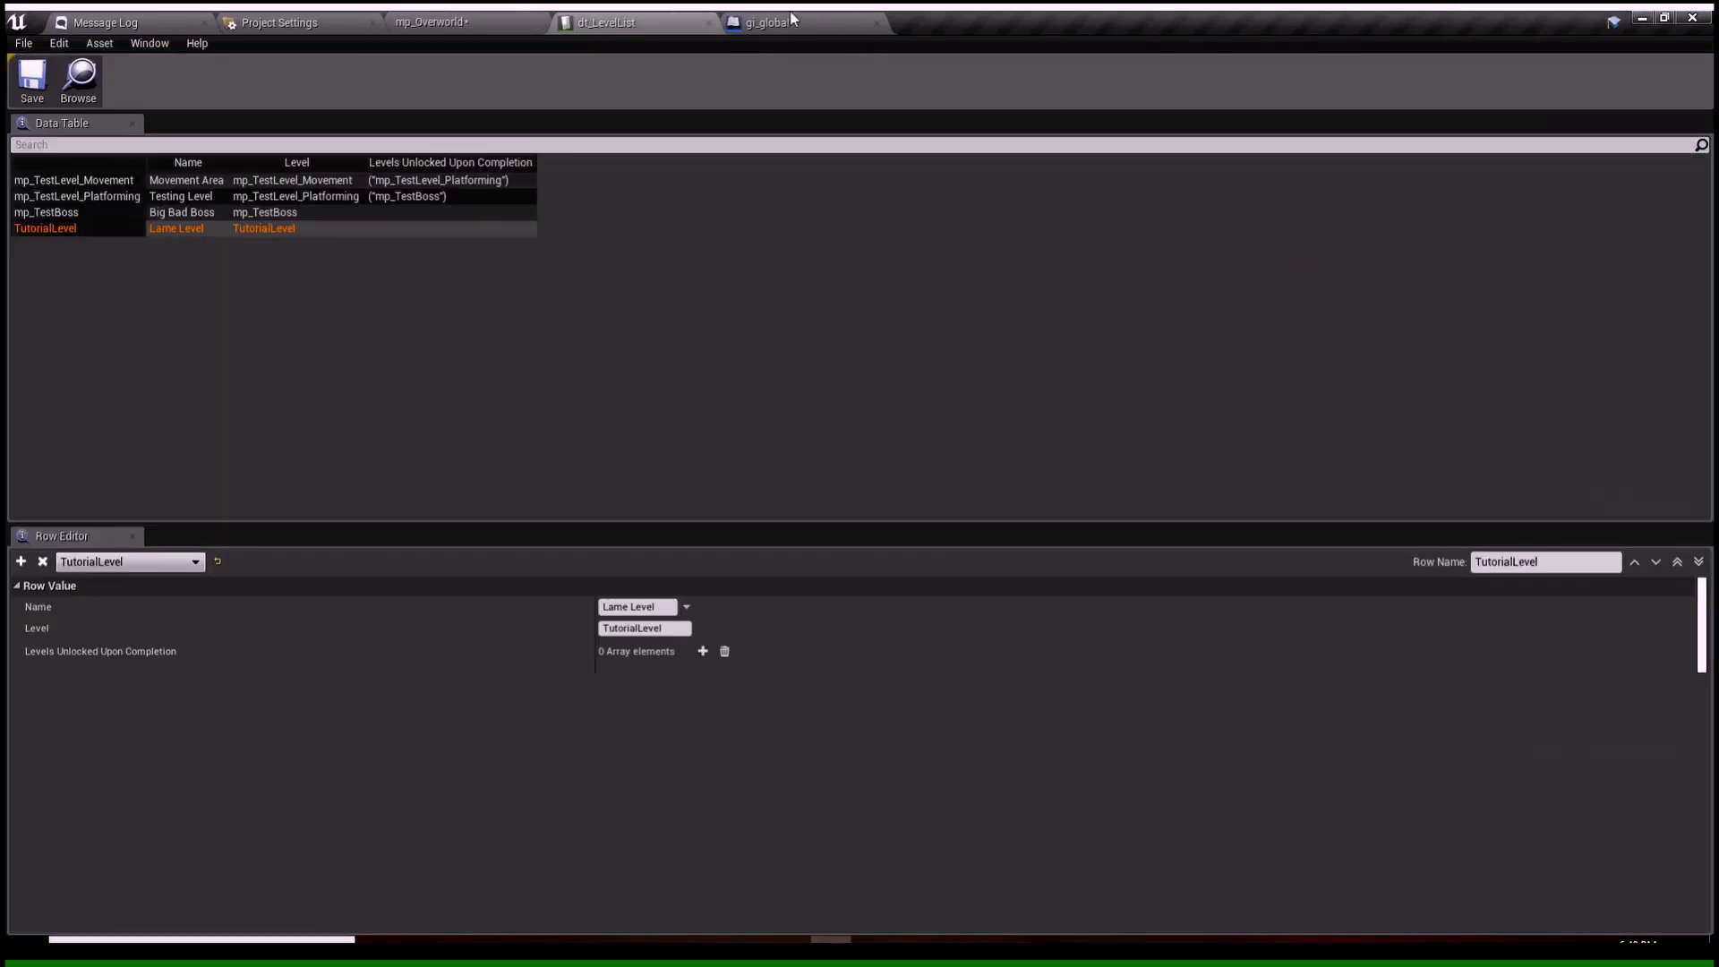
left_click(382, 213)
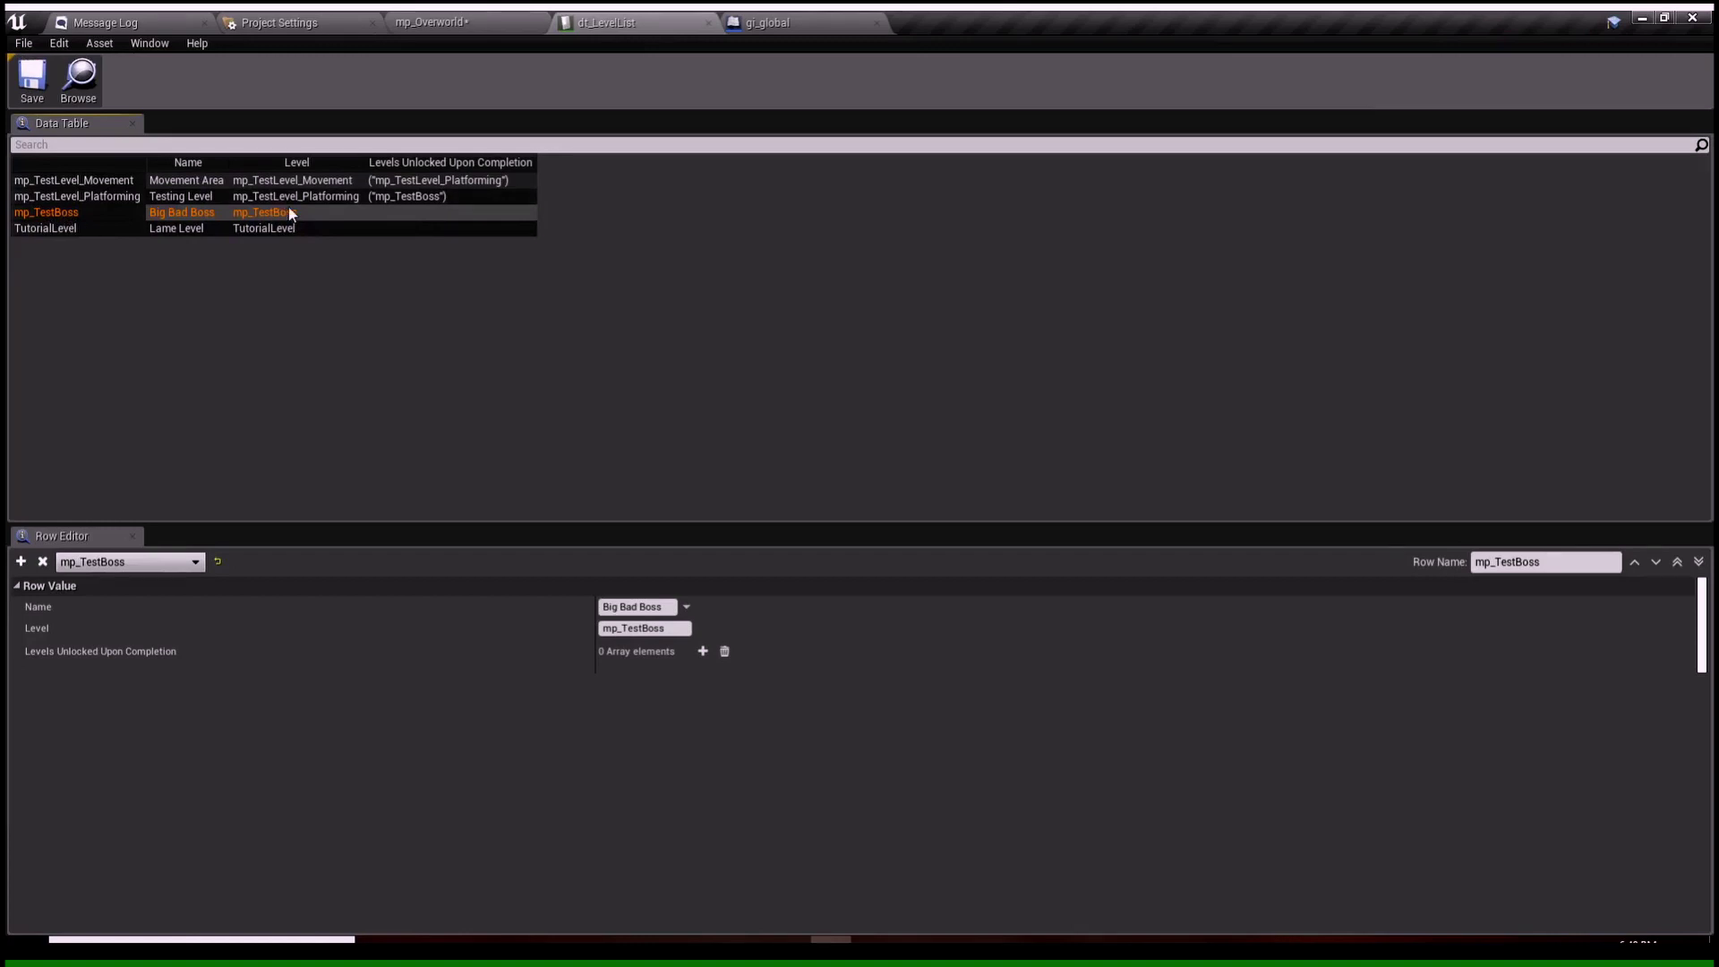
left_click(702, 651)
left_click(664, 674)
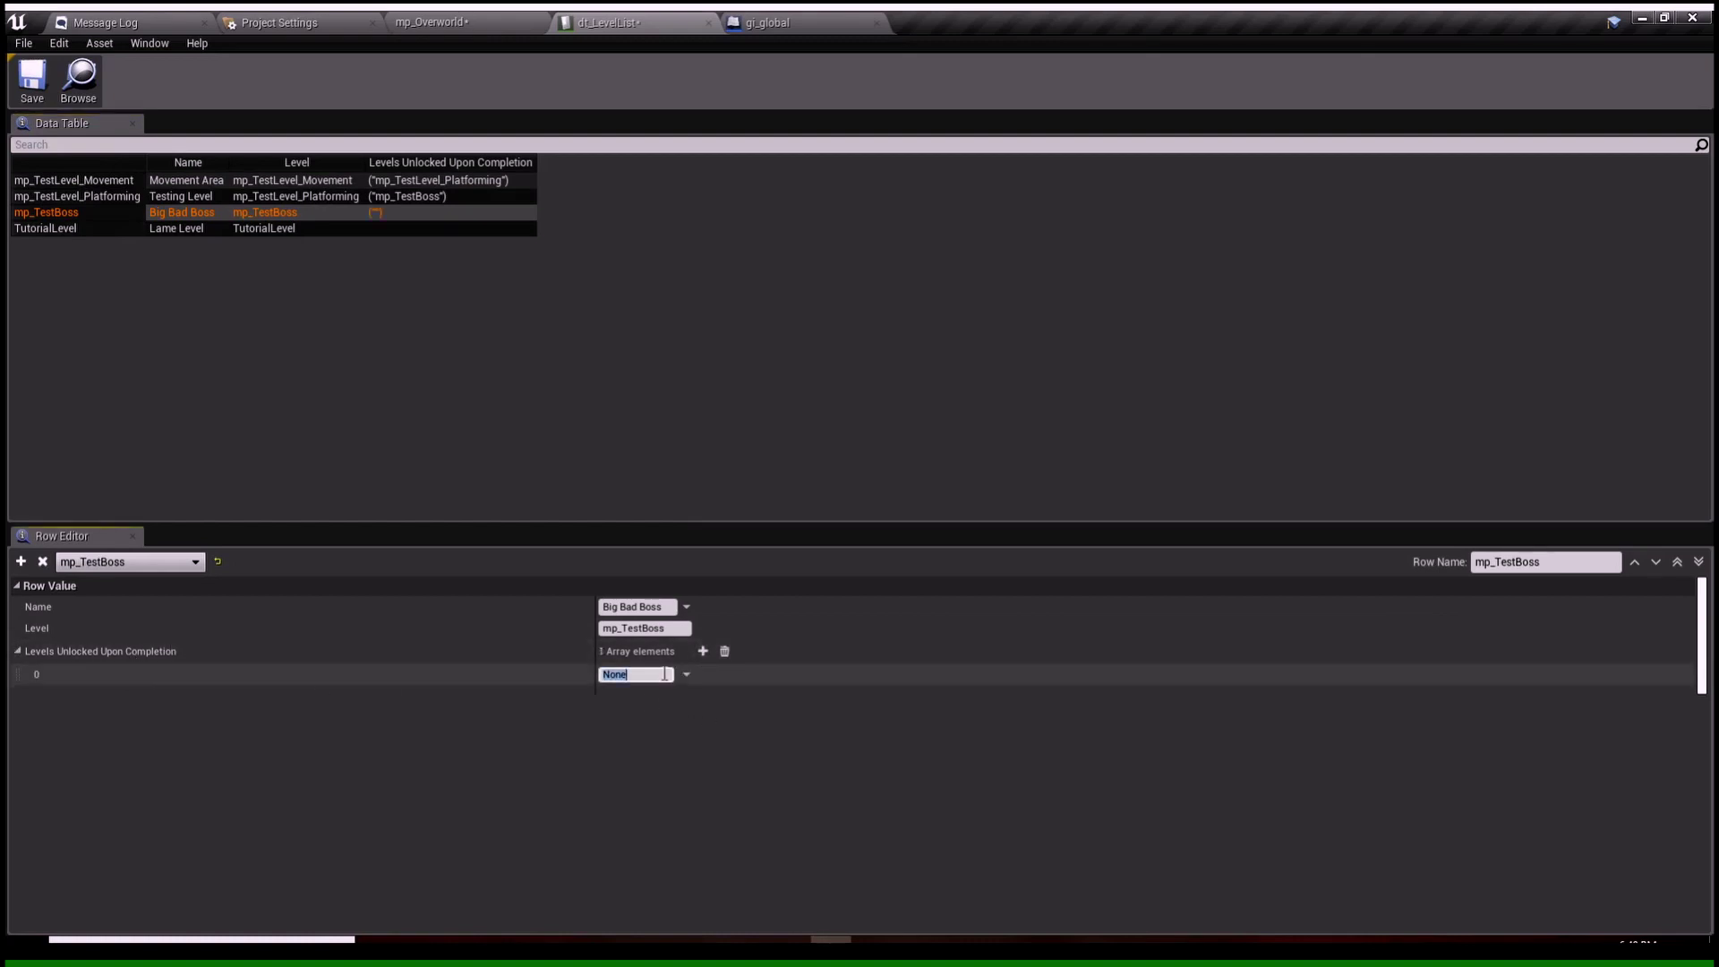
key("Return")
left_click(33, 79)
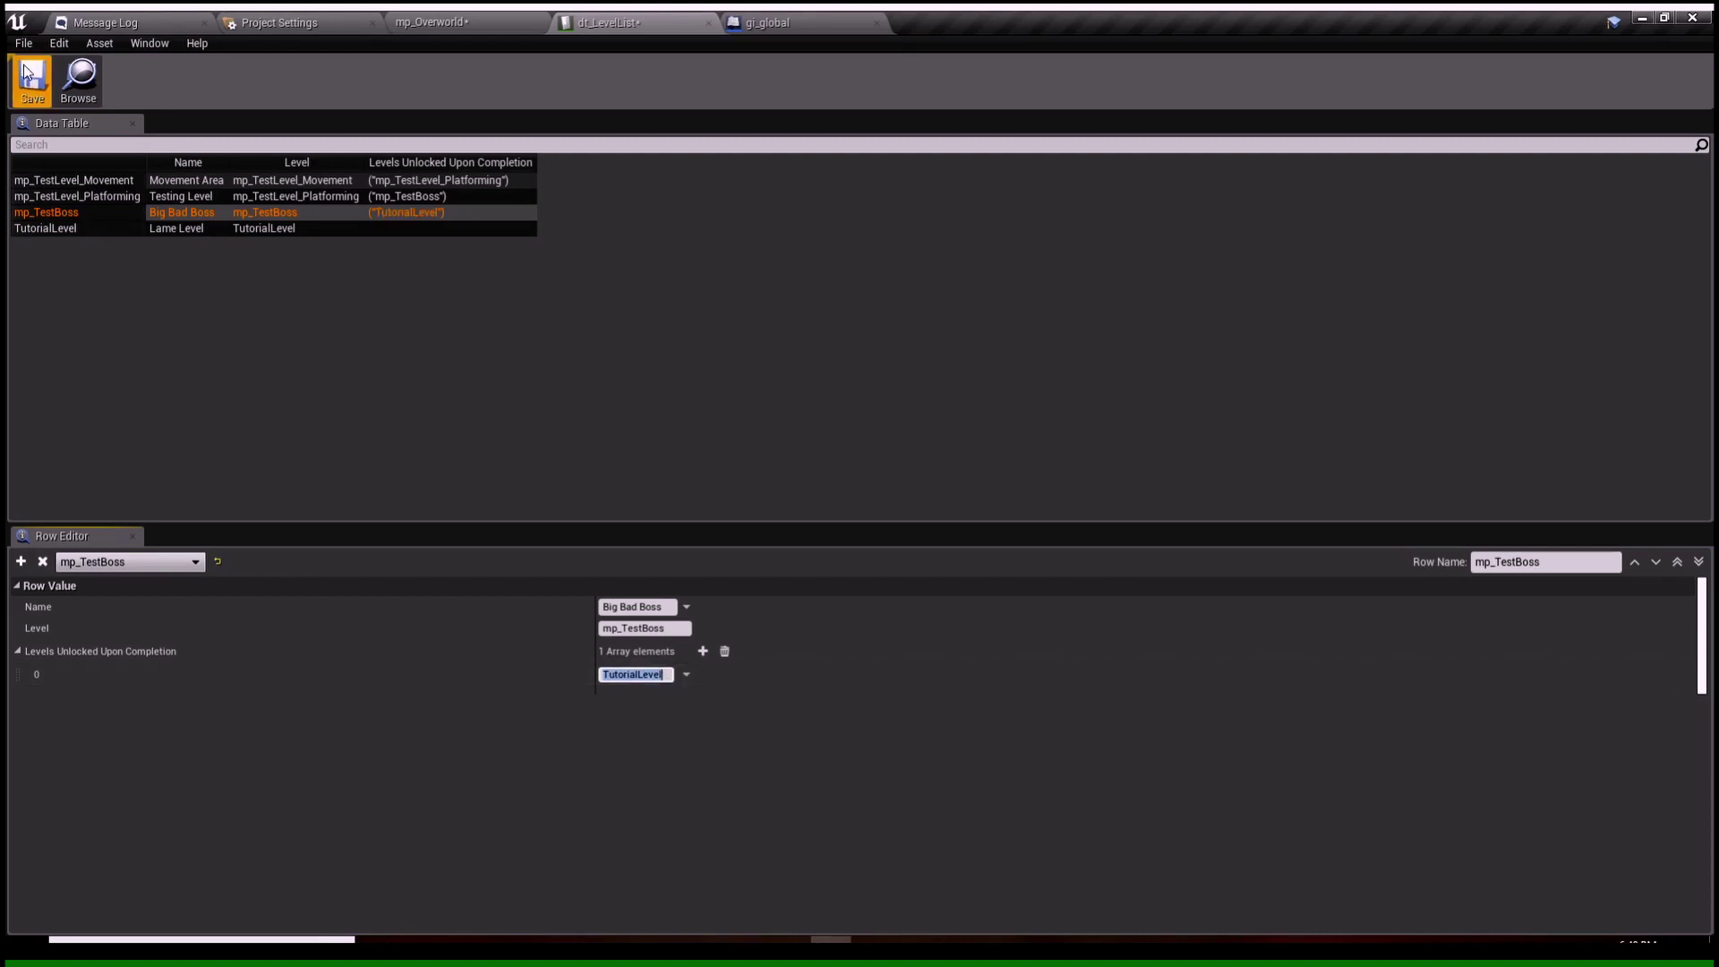
Step: Delete the TutorialLevel element from the UnlockedLevels defaults in gi_global, and compile and save the blueprint
left_click(805, 20)
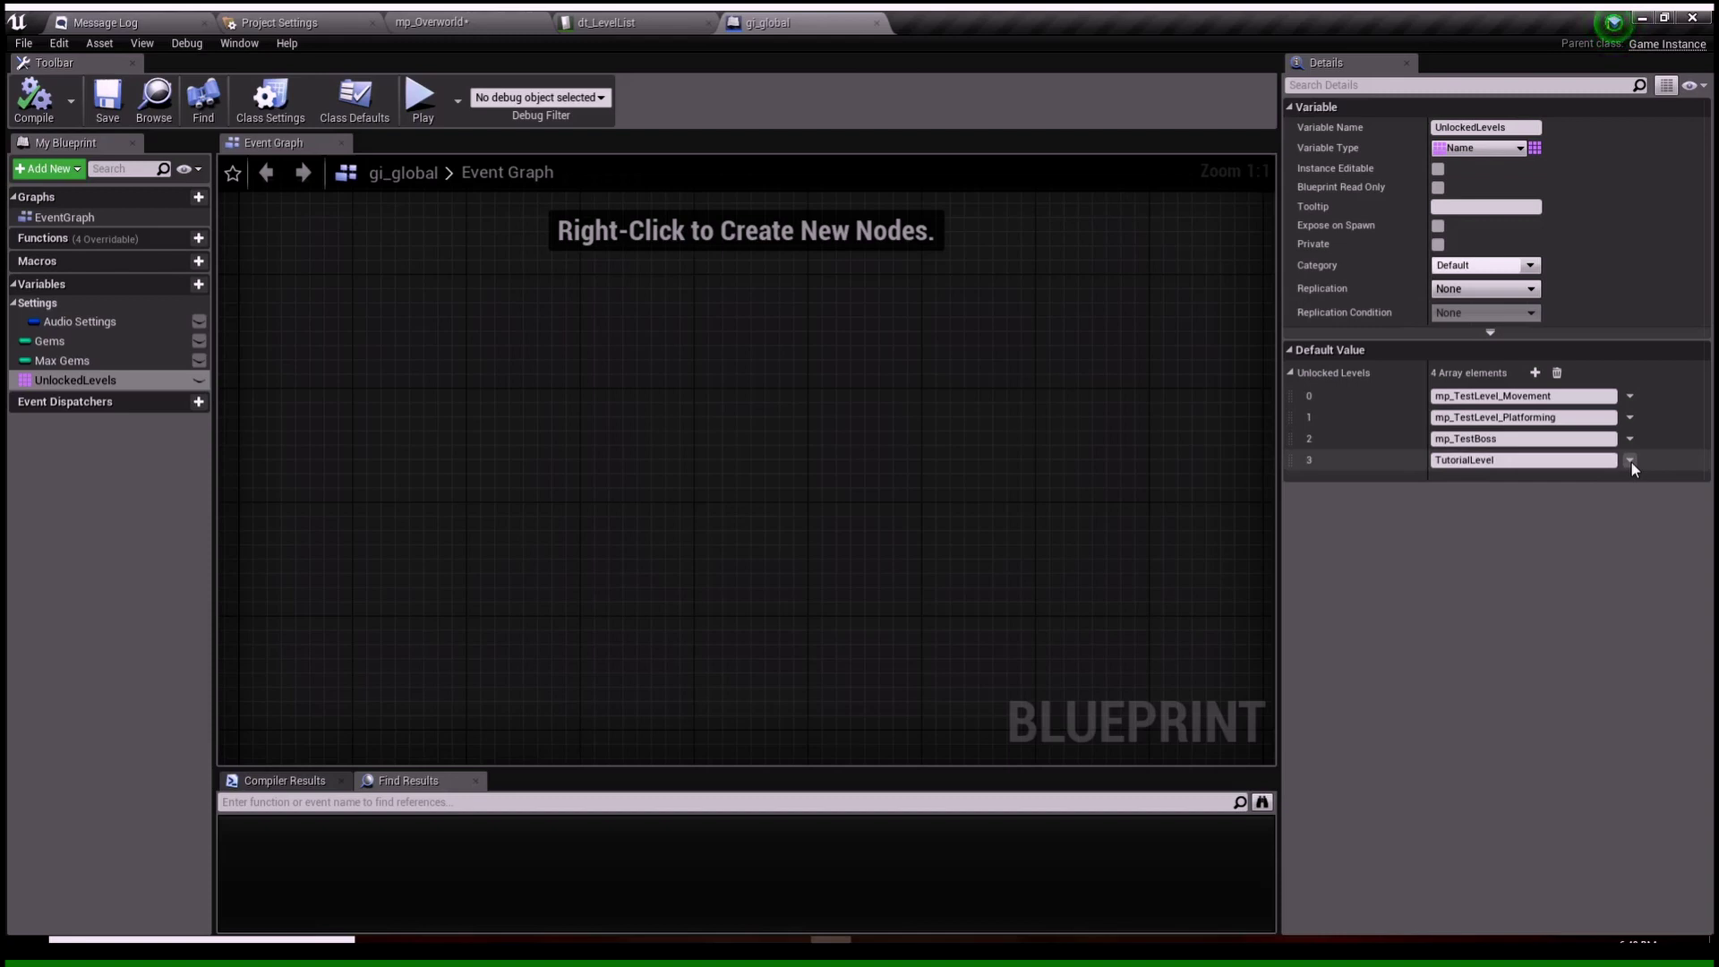
left_click(1665, 500)
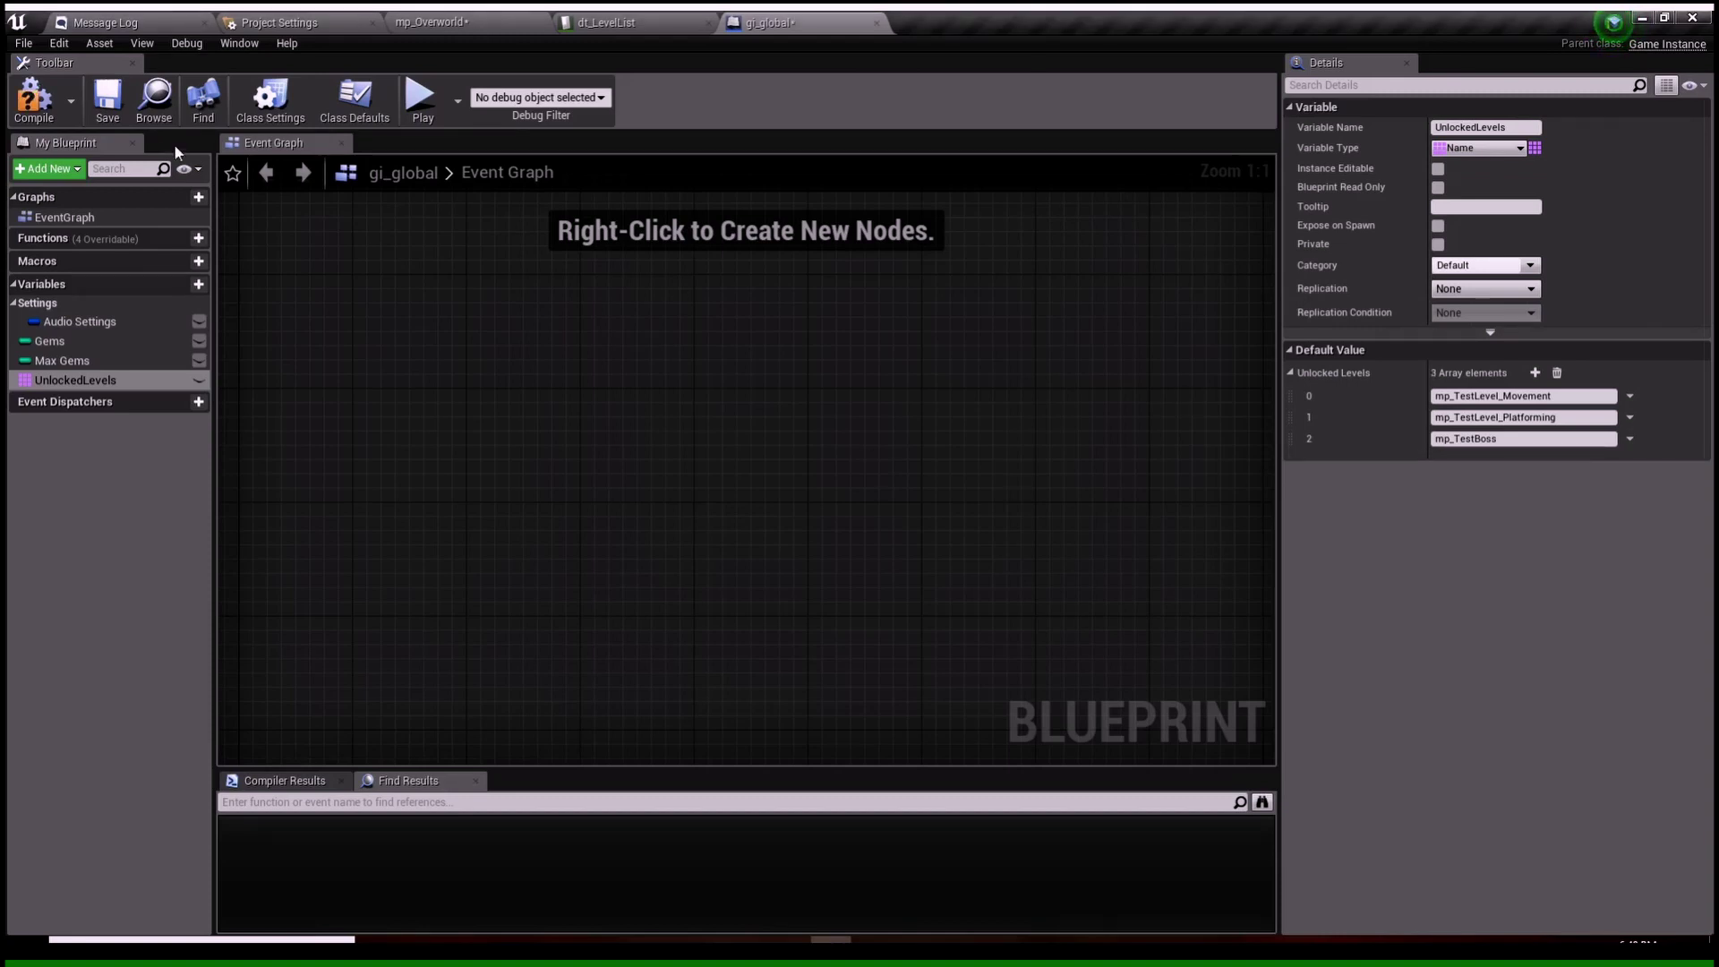
left_click(37, 101)
left_click(109, 100)
Step: Play-test mp_Overworld by moving the character to the Big Bad Boss world point and entering that level
left_click(630, 21)
left_click(494, 20)
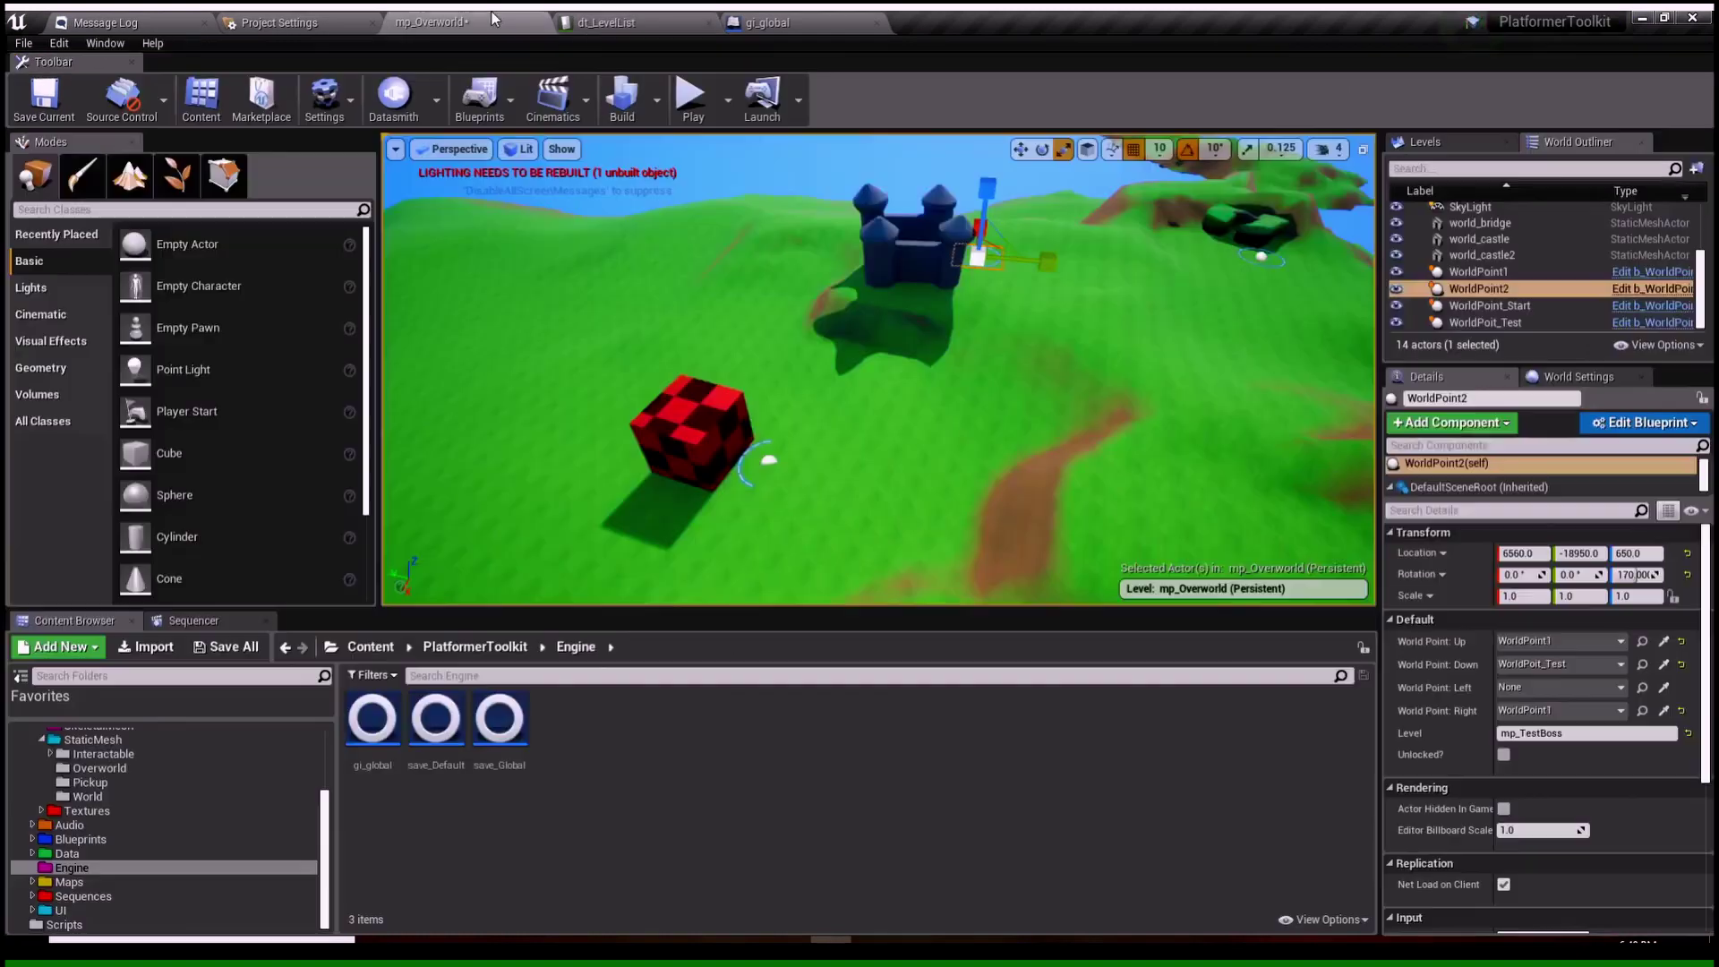
left_click(691, 96)
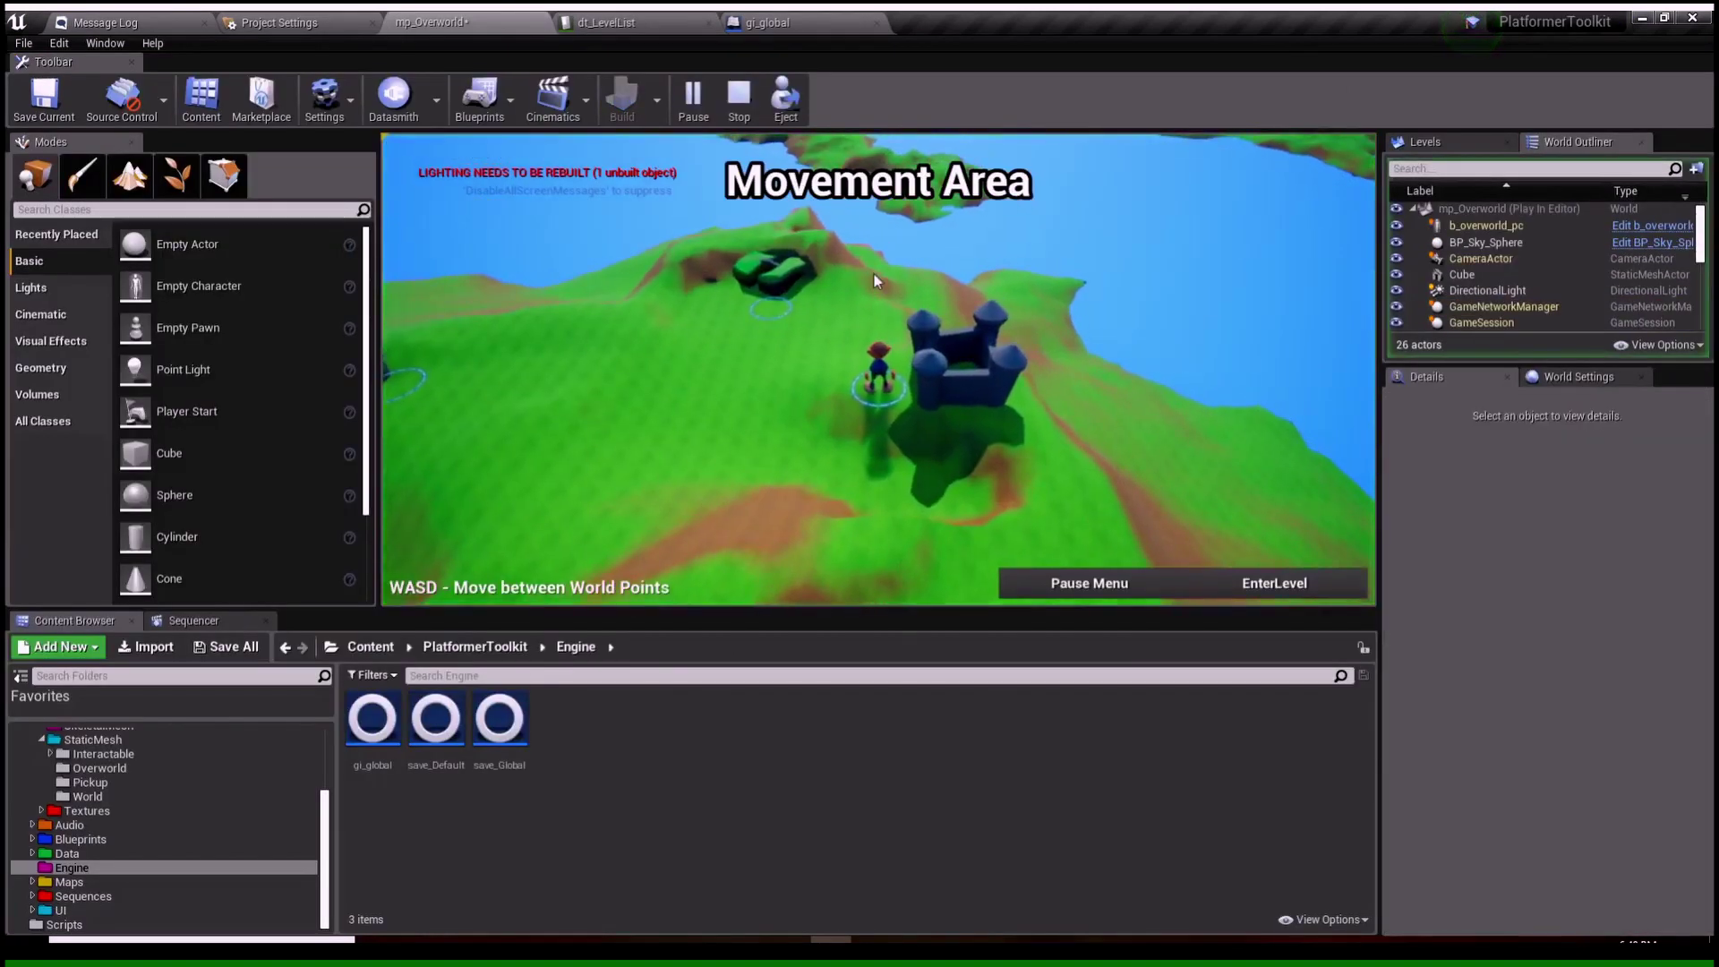
key("a")
key("d")
key("a")
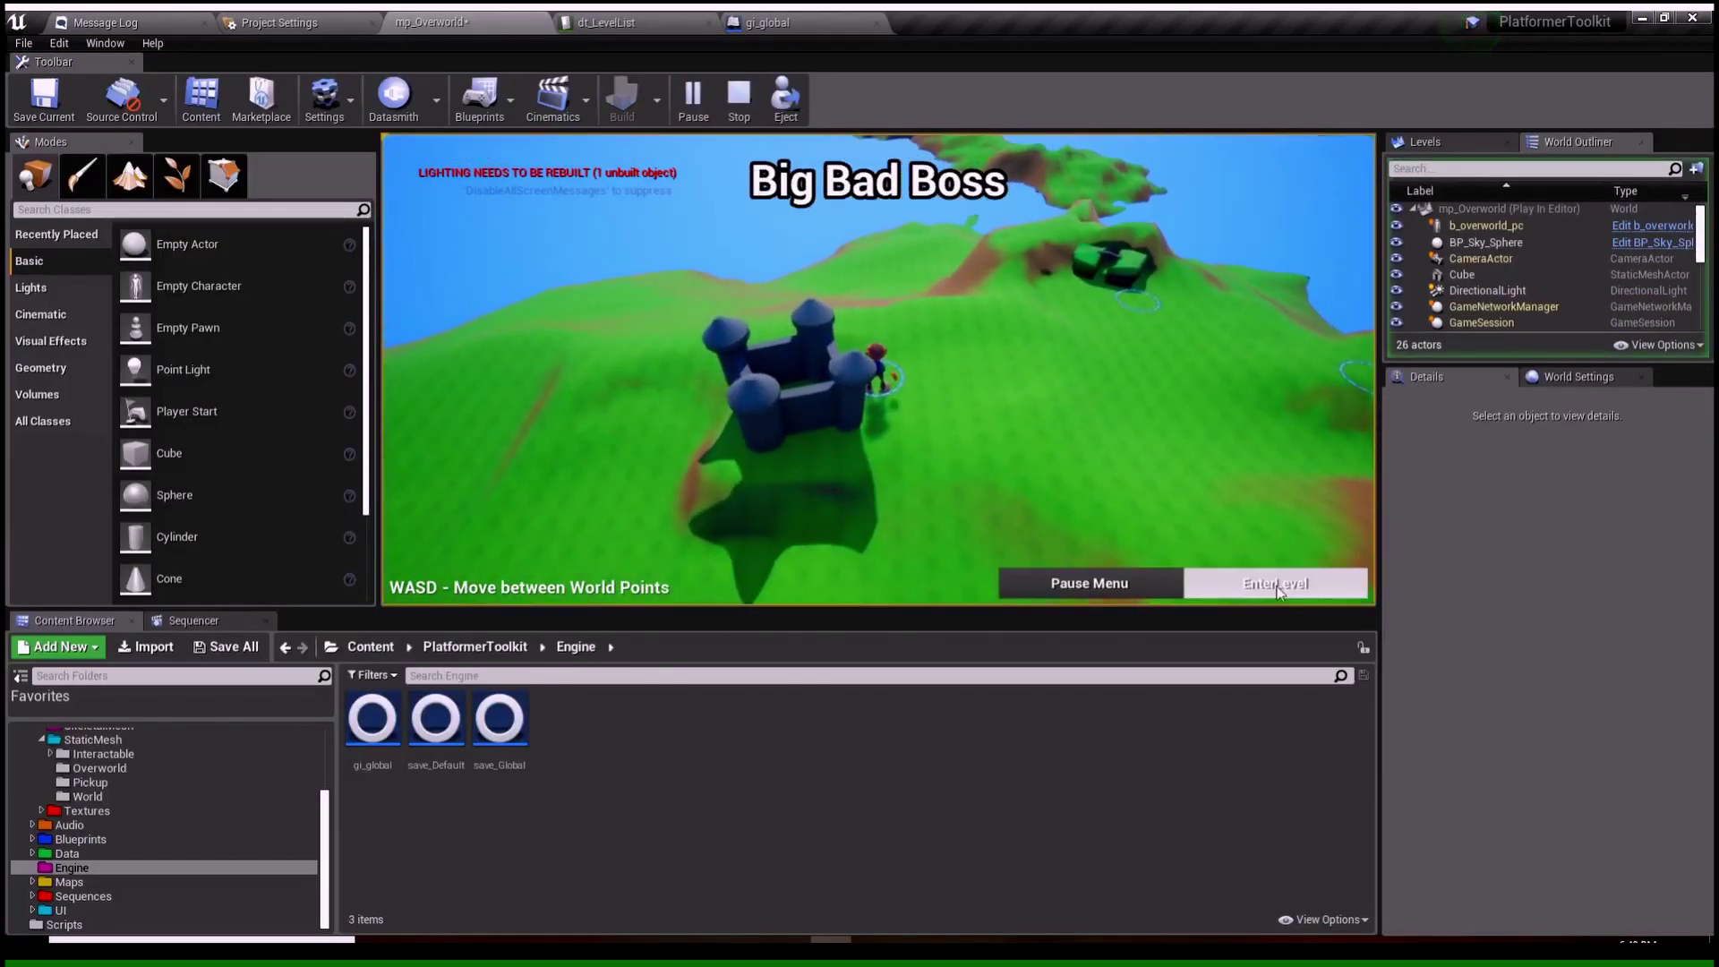
left_click(1276, 584)
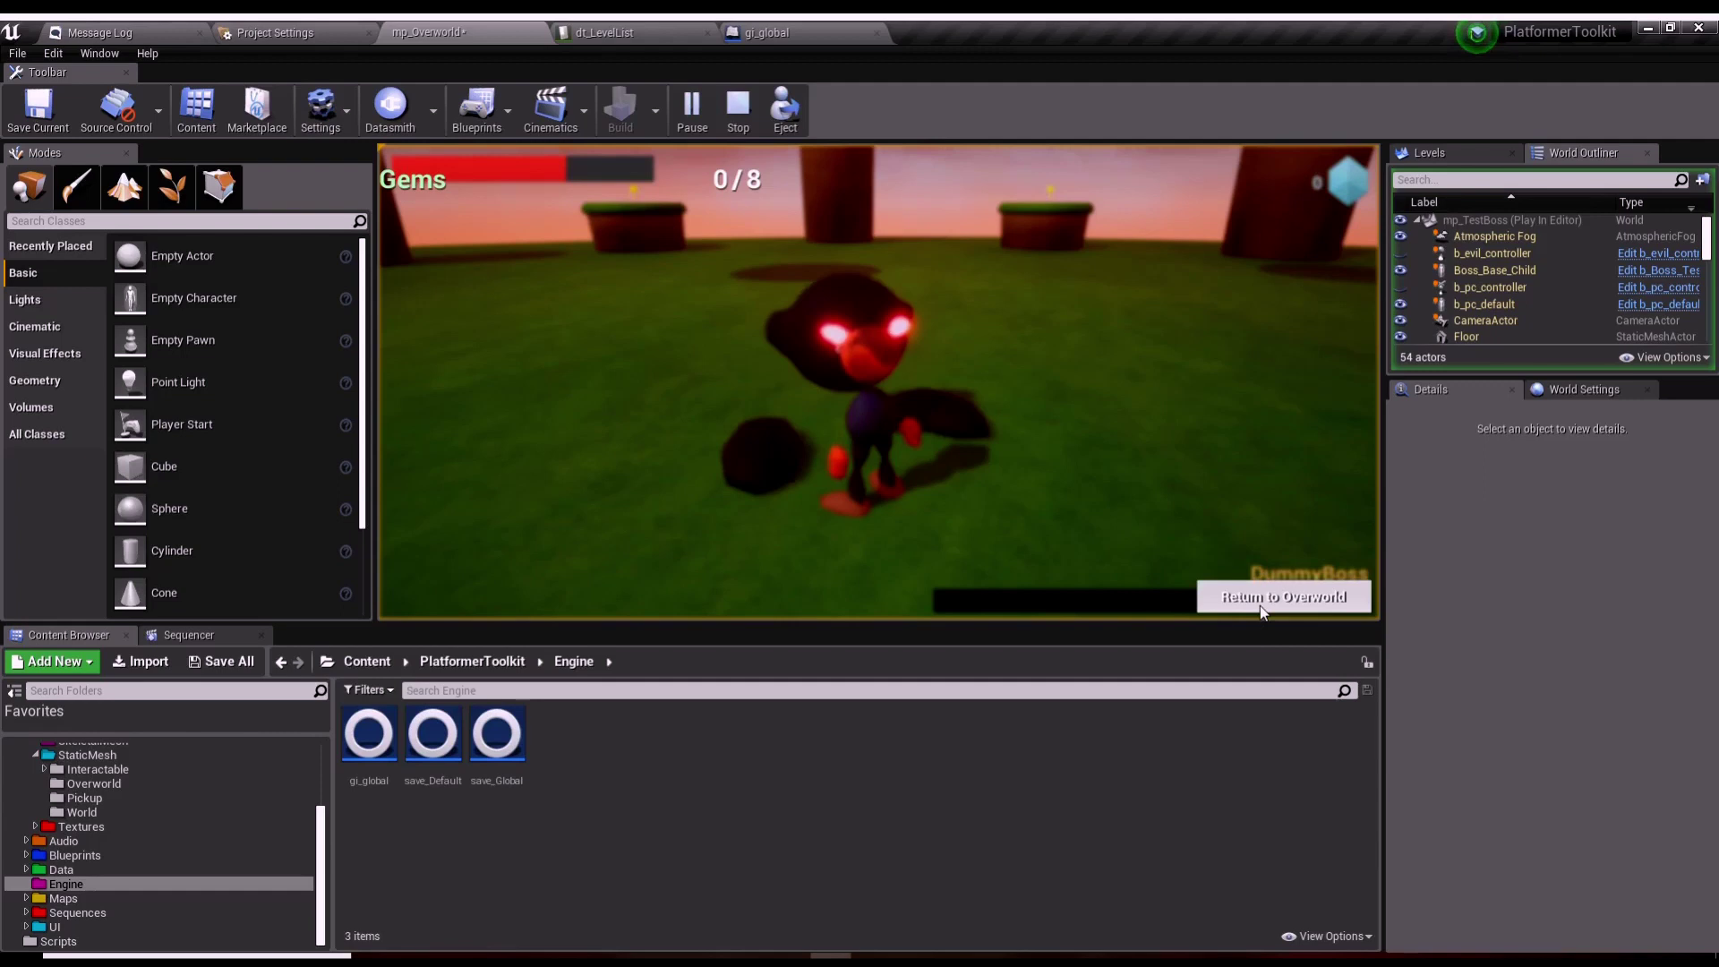
Step: Return from the boss level to the overworld, move the character to the Lame Level world point and enter it
left_click(1260, 597)
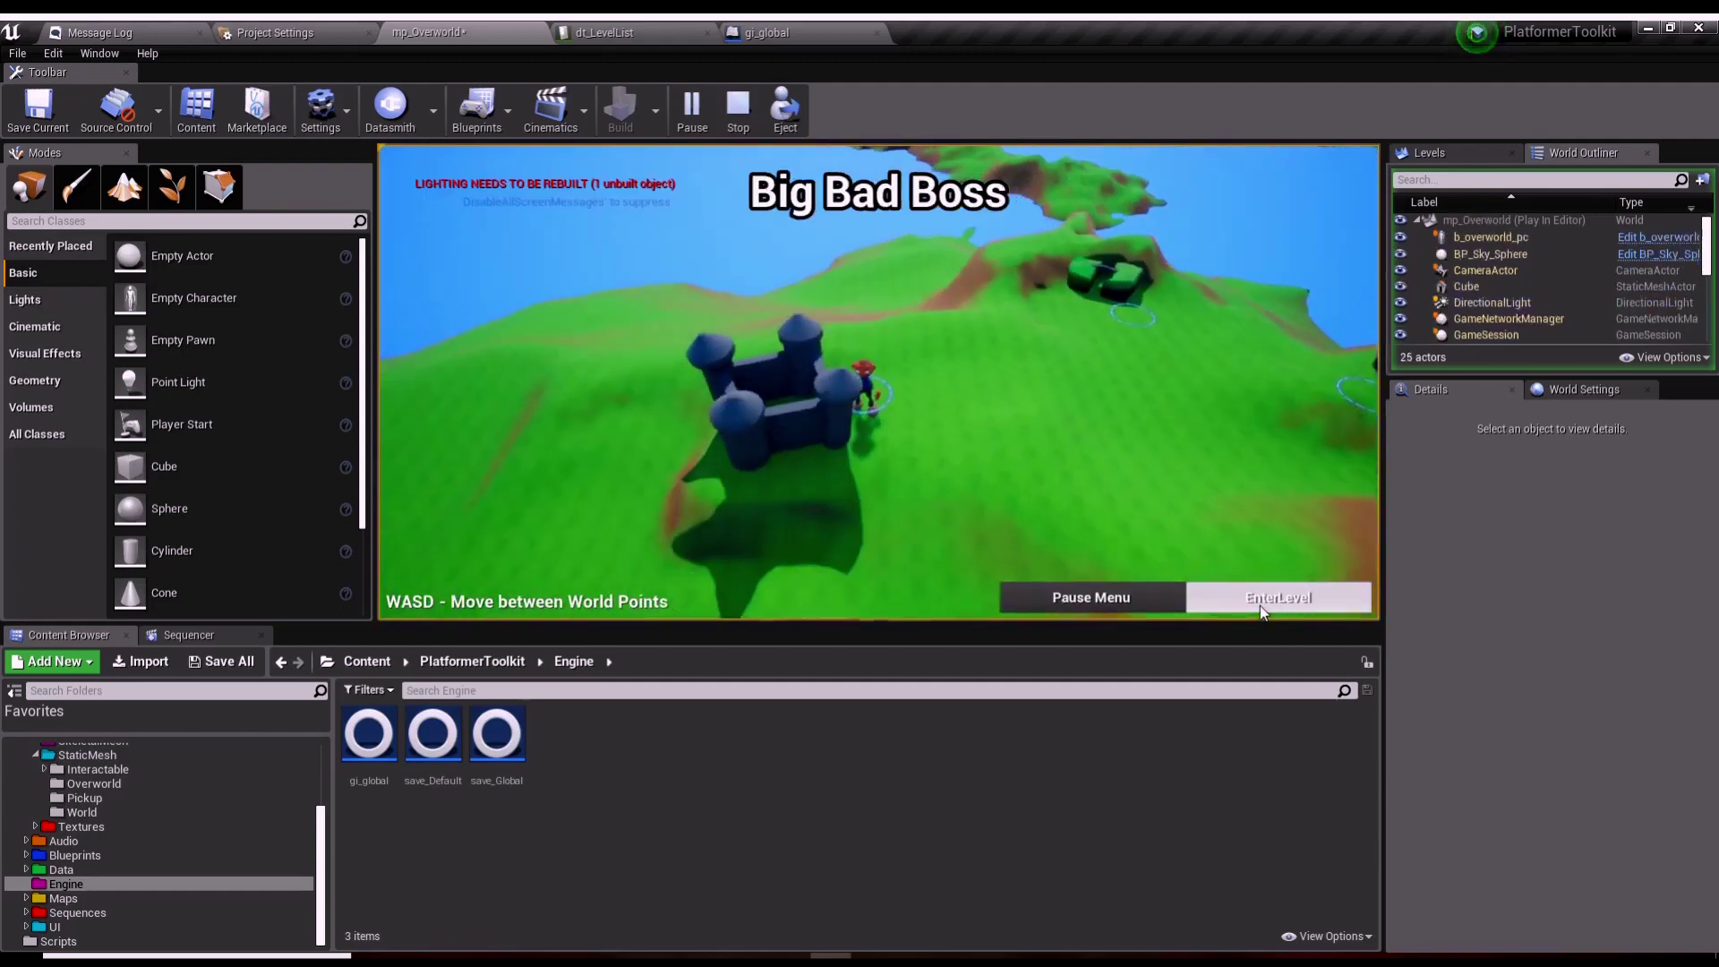
key("s")
key("w")
key("s")
key("w")
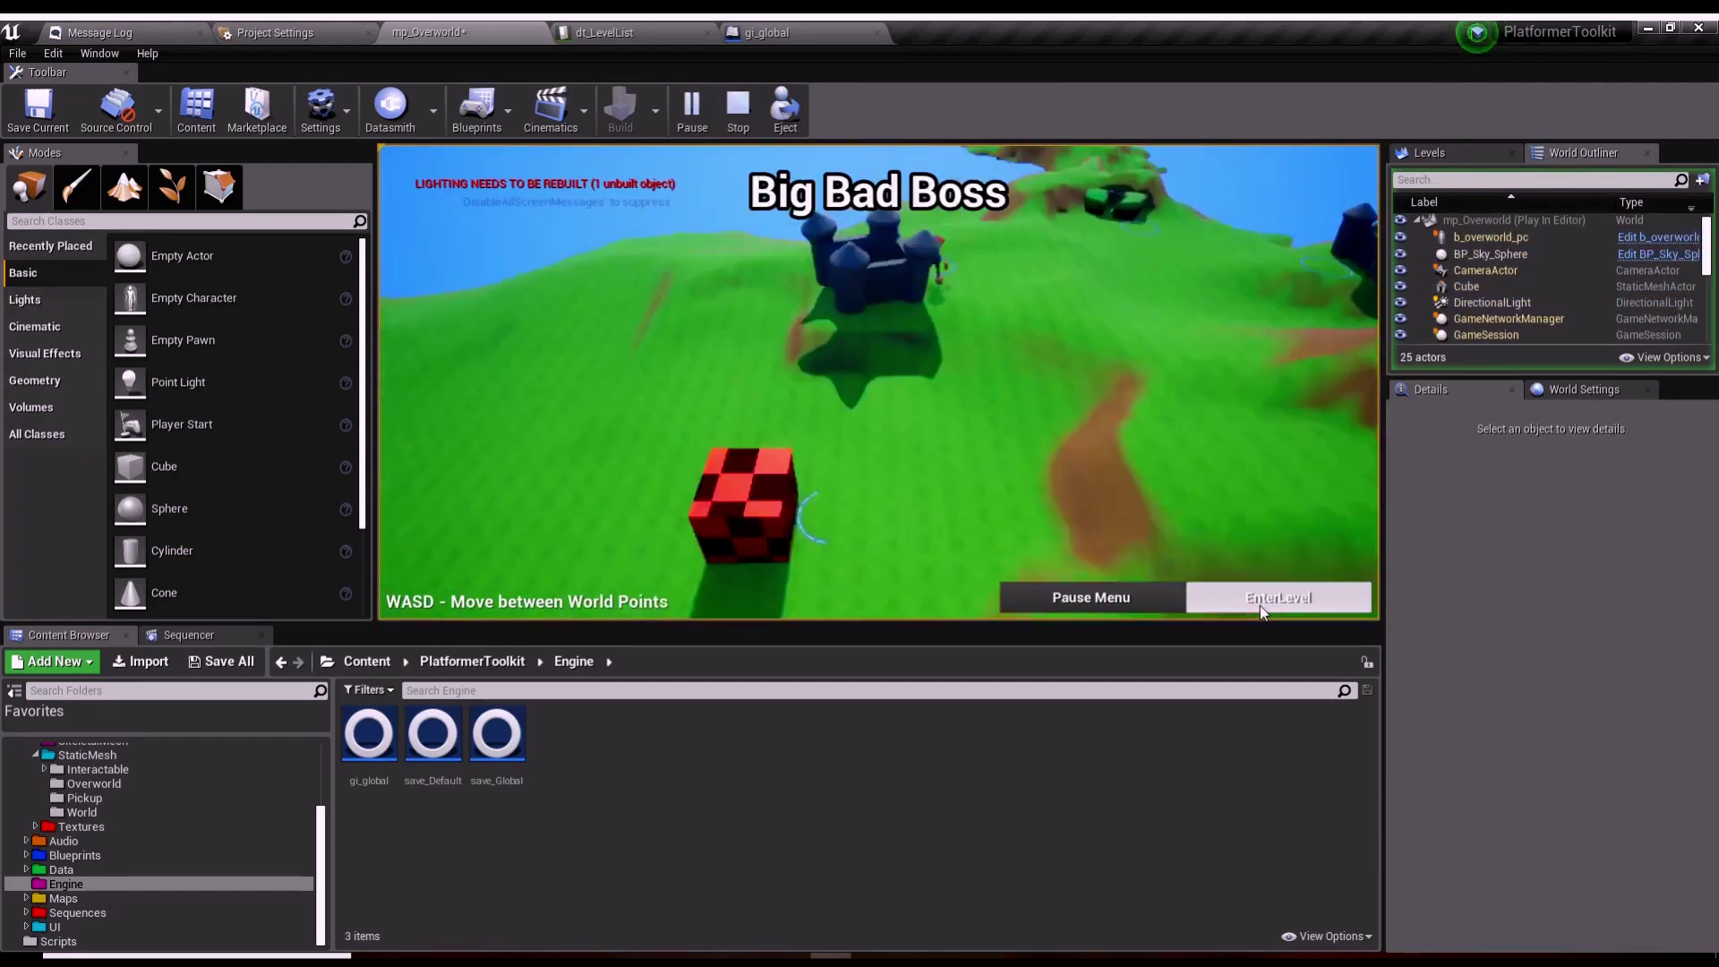
key("d")
left_click(1260, 605)
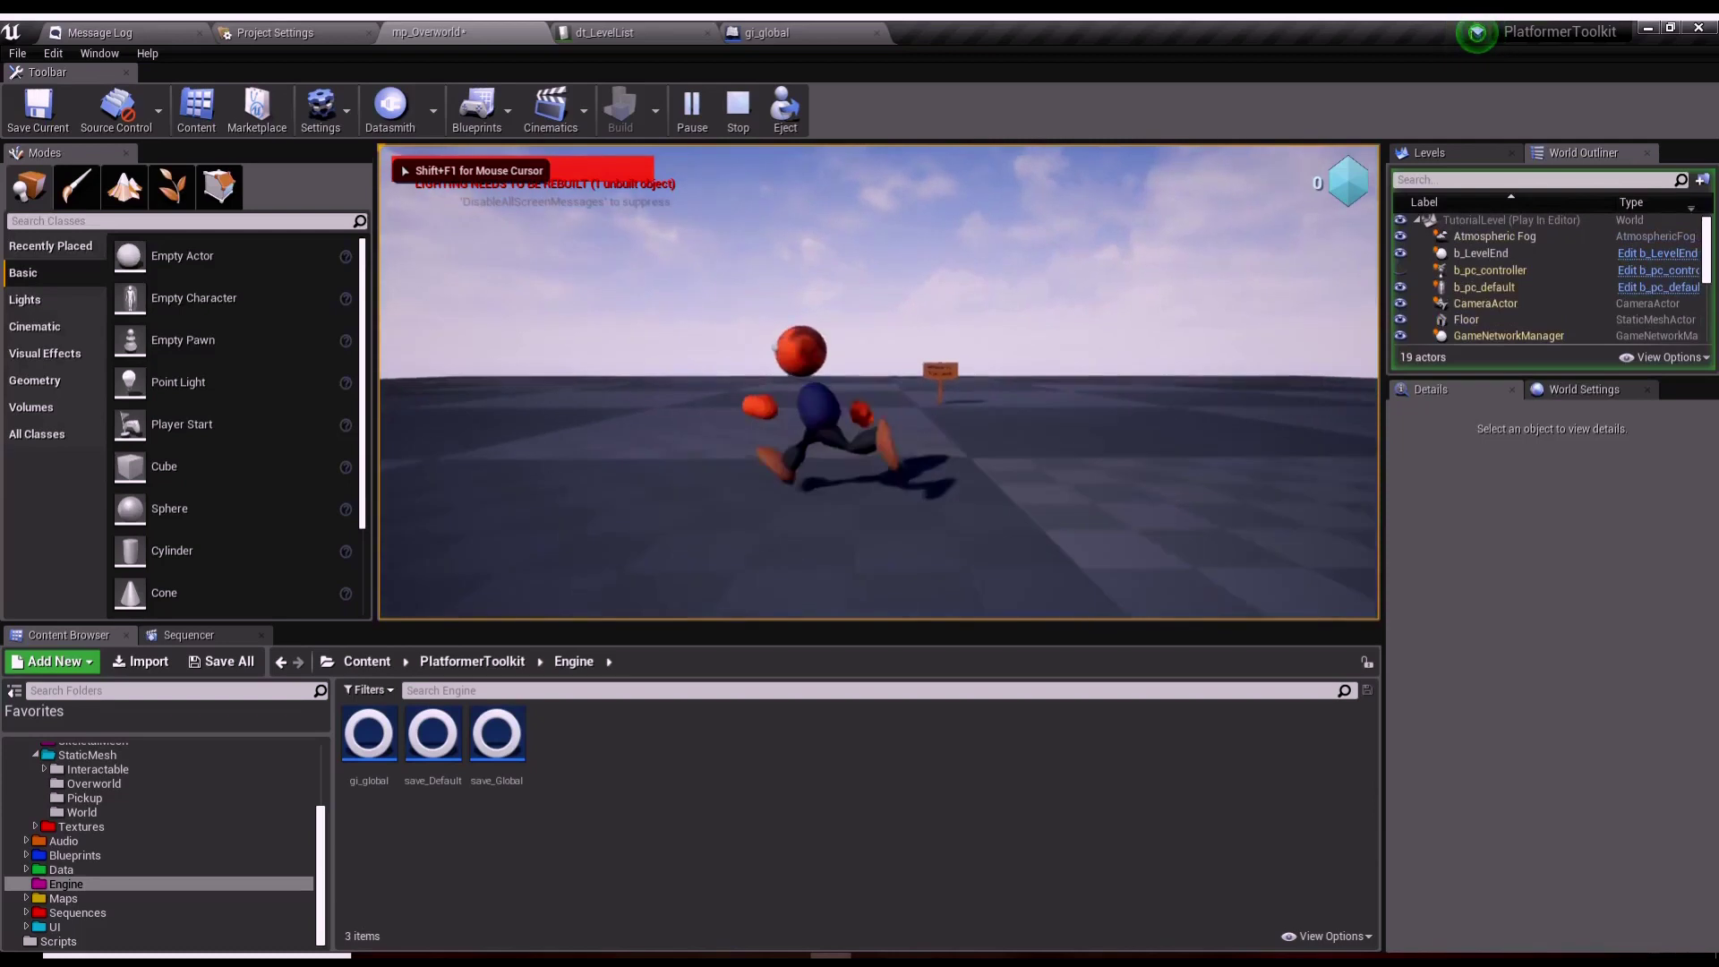
Step: Run the character up to the sign in the tutorial level and return to the overworld
key("d")
key("a")
key("w")
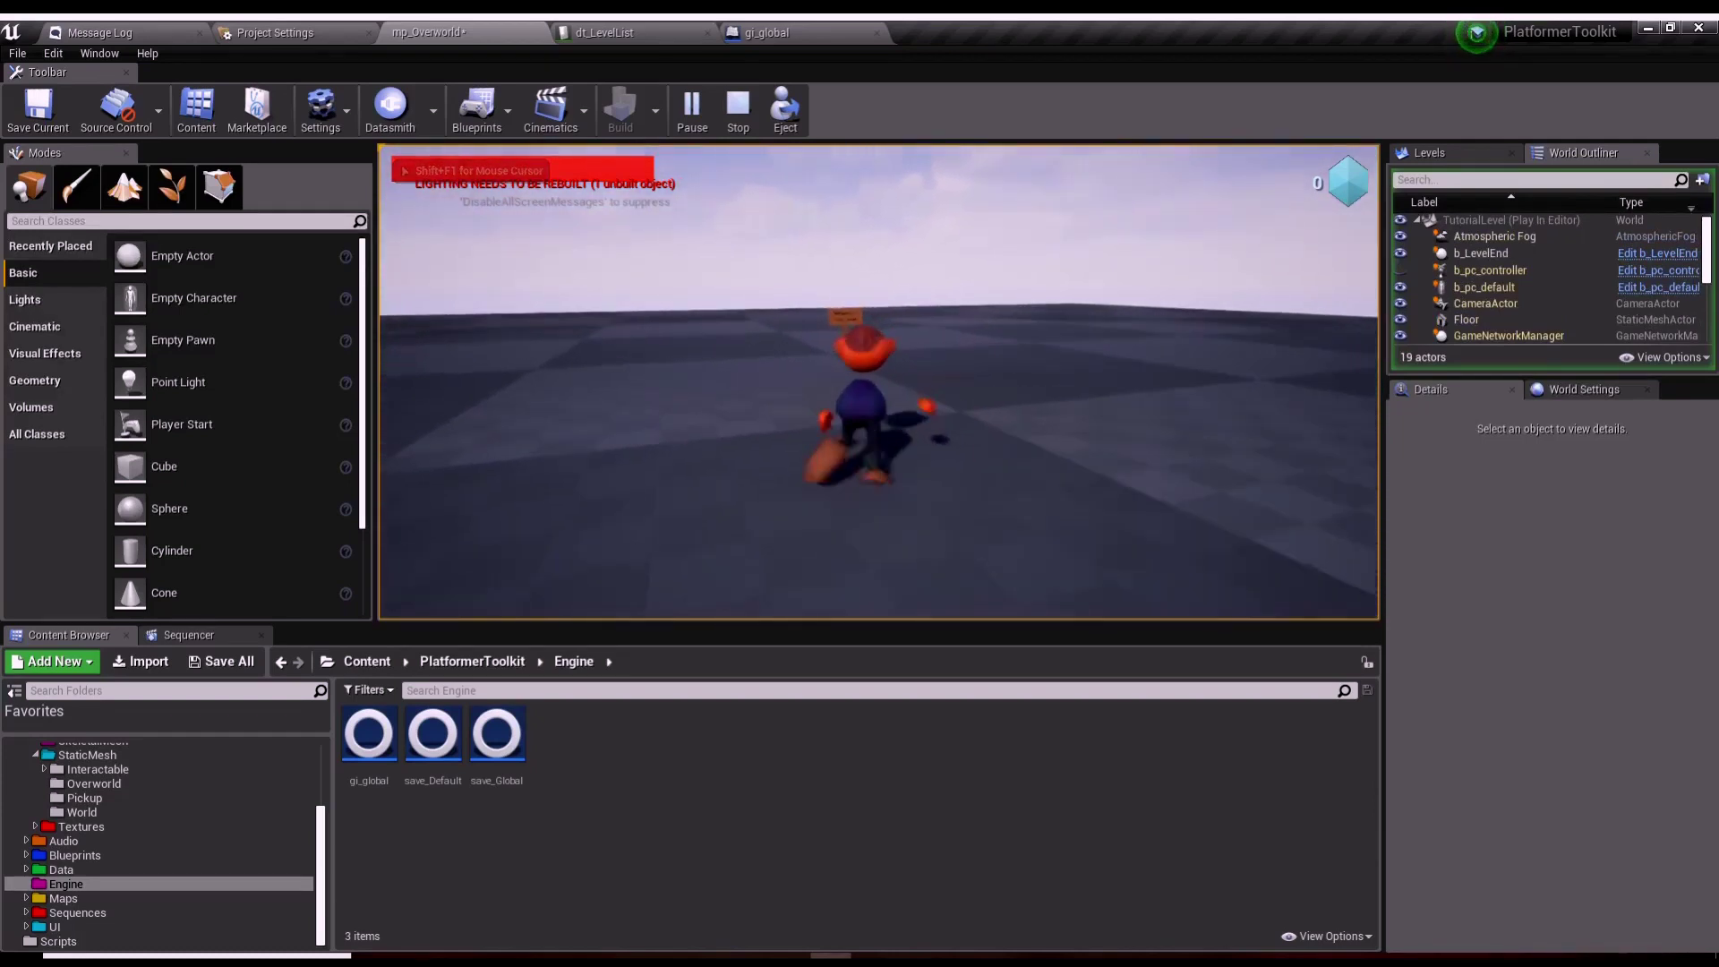
key("Tab")
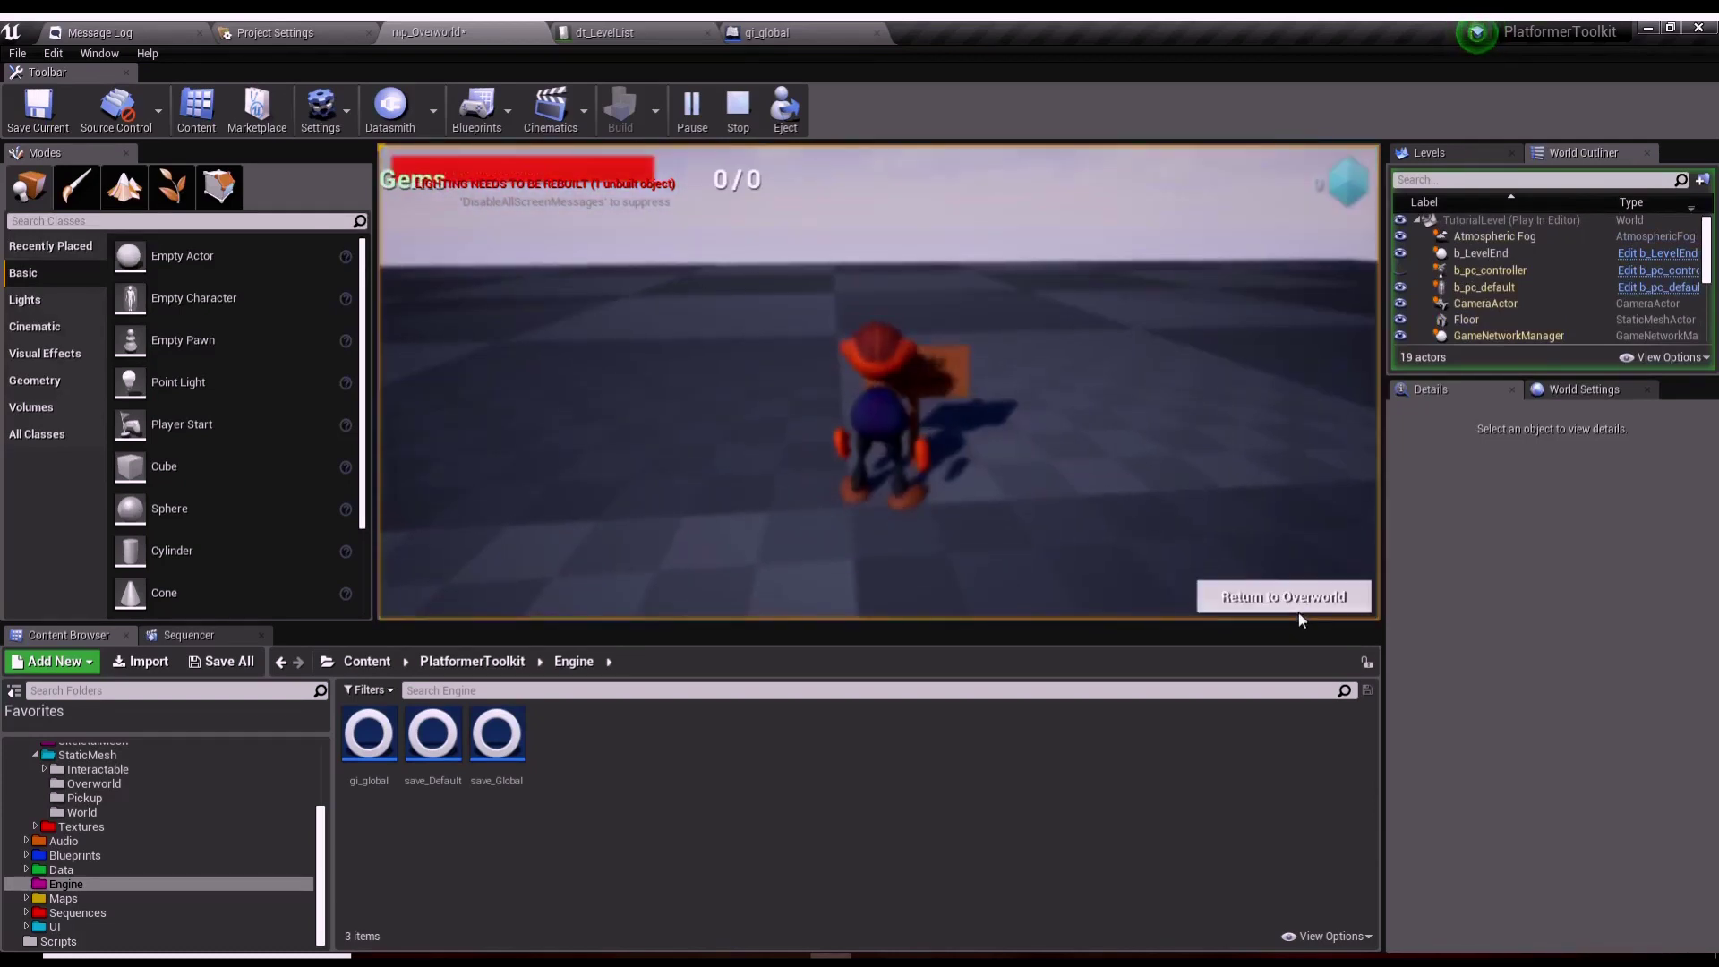
left_click(1298, 611)
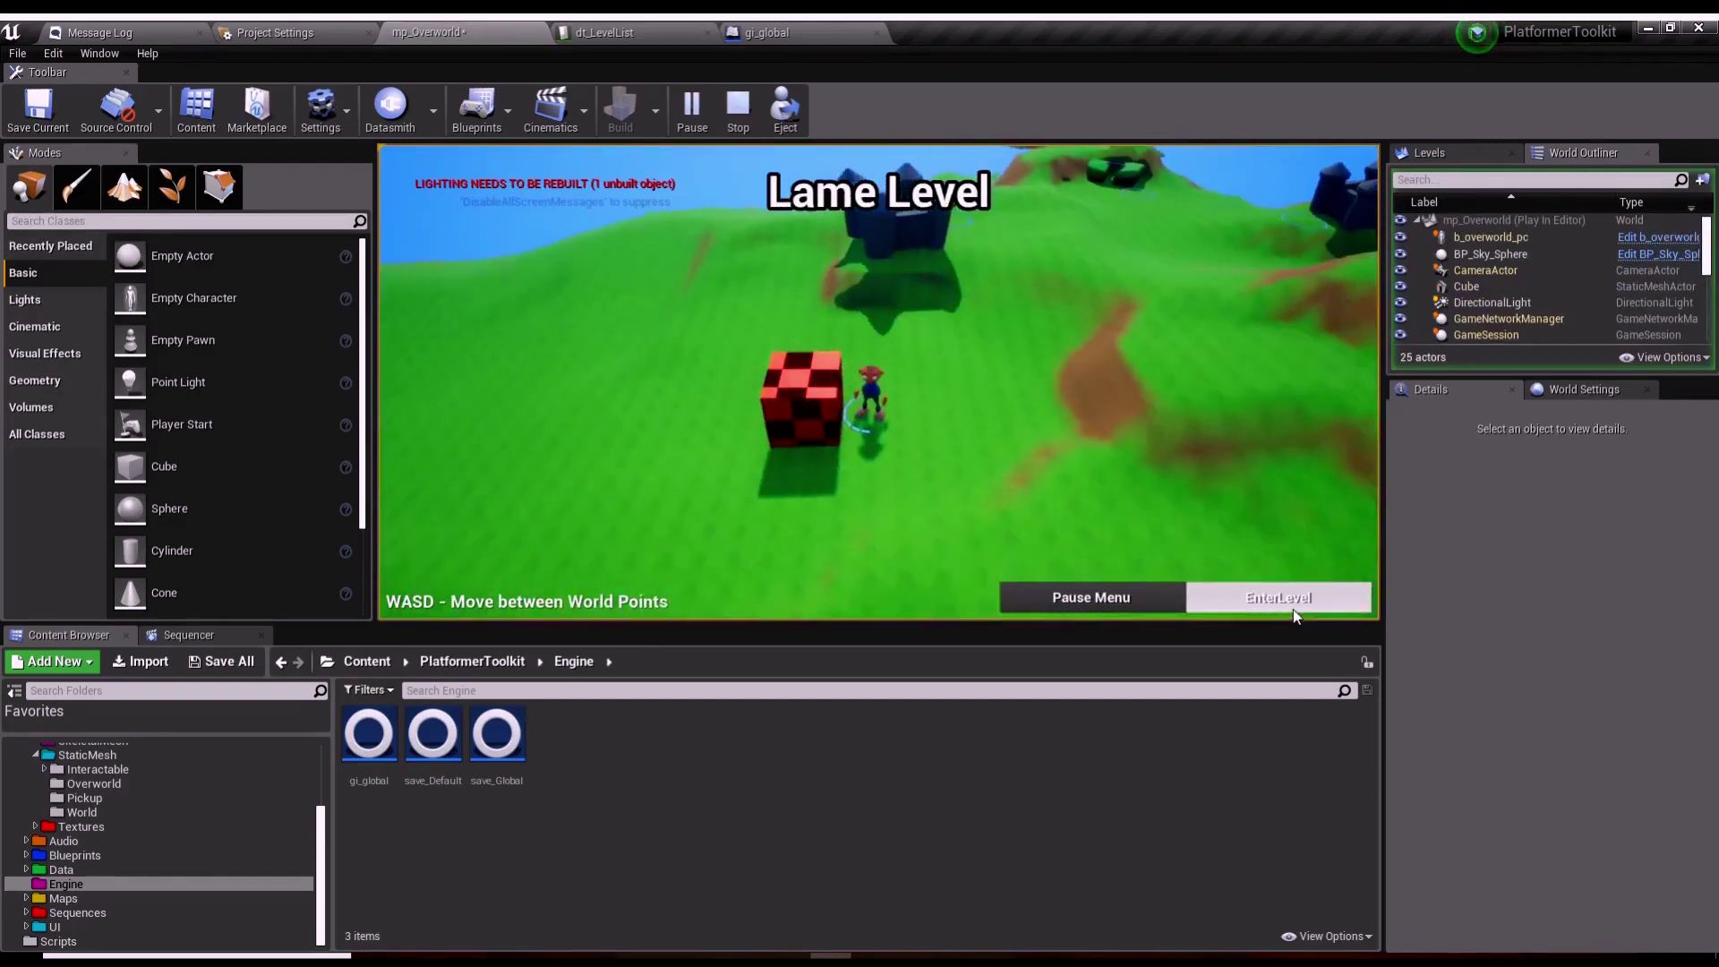
Step: Move the character from Lame Level to Movement Area and back to the Big Bad Boss world point
key("w")
key("d")
key("w")
key("s")
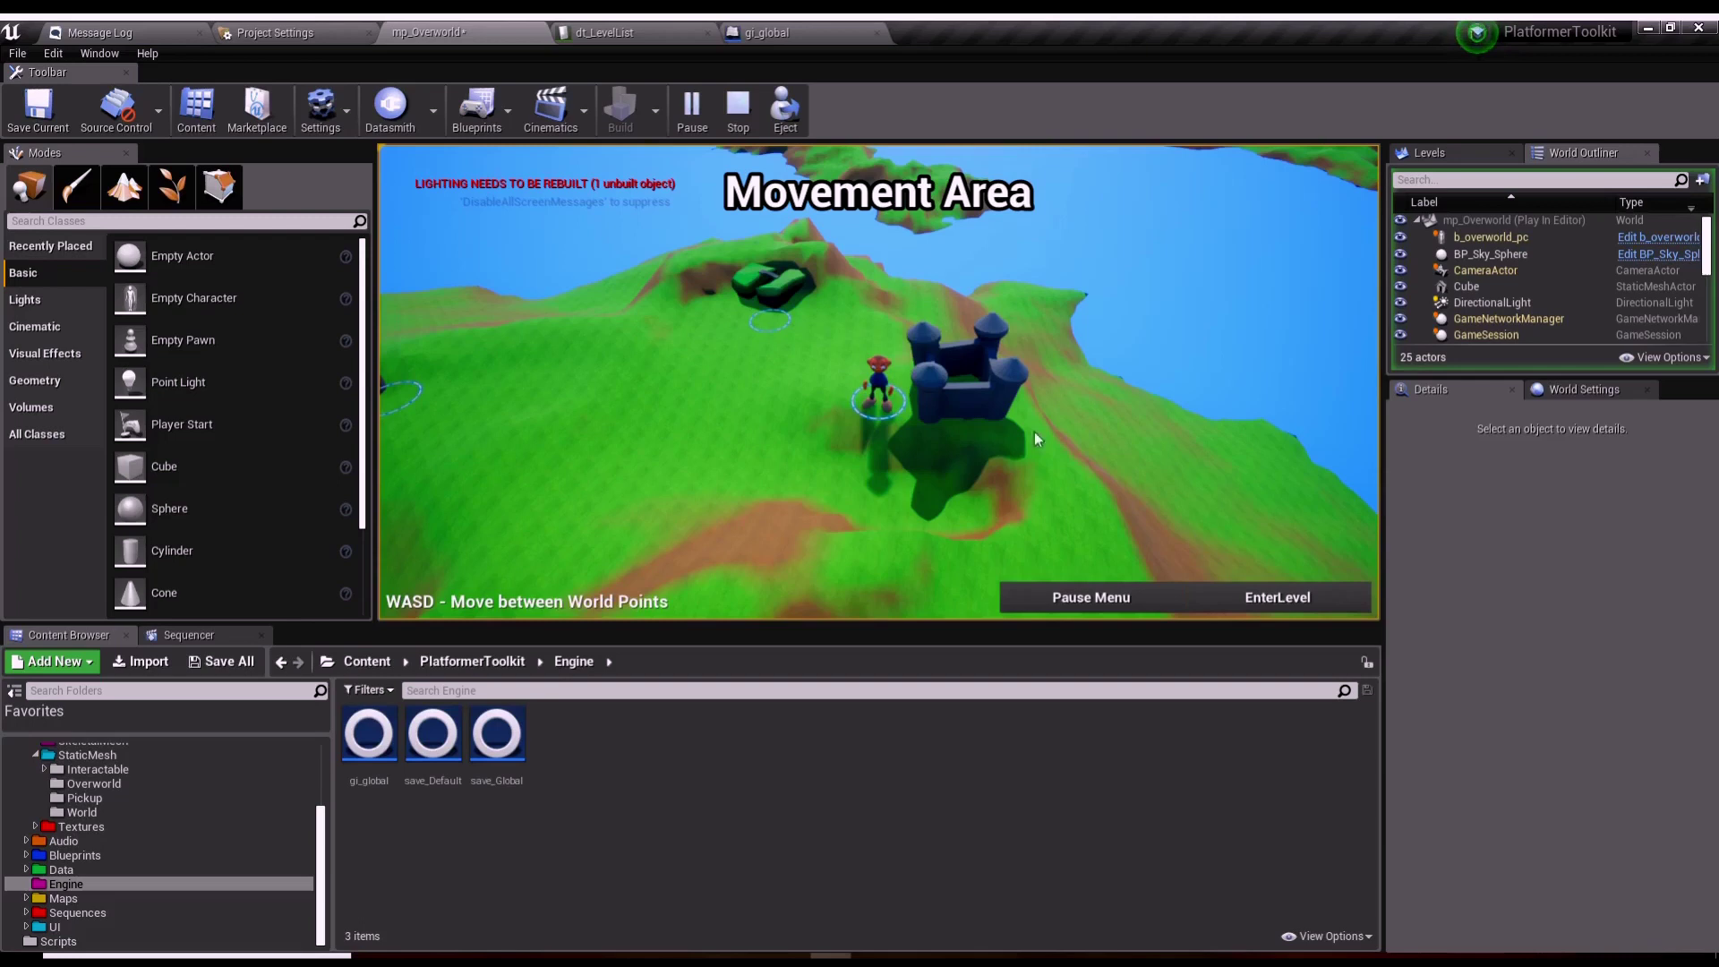
key("w")
key("a")
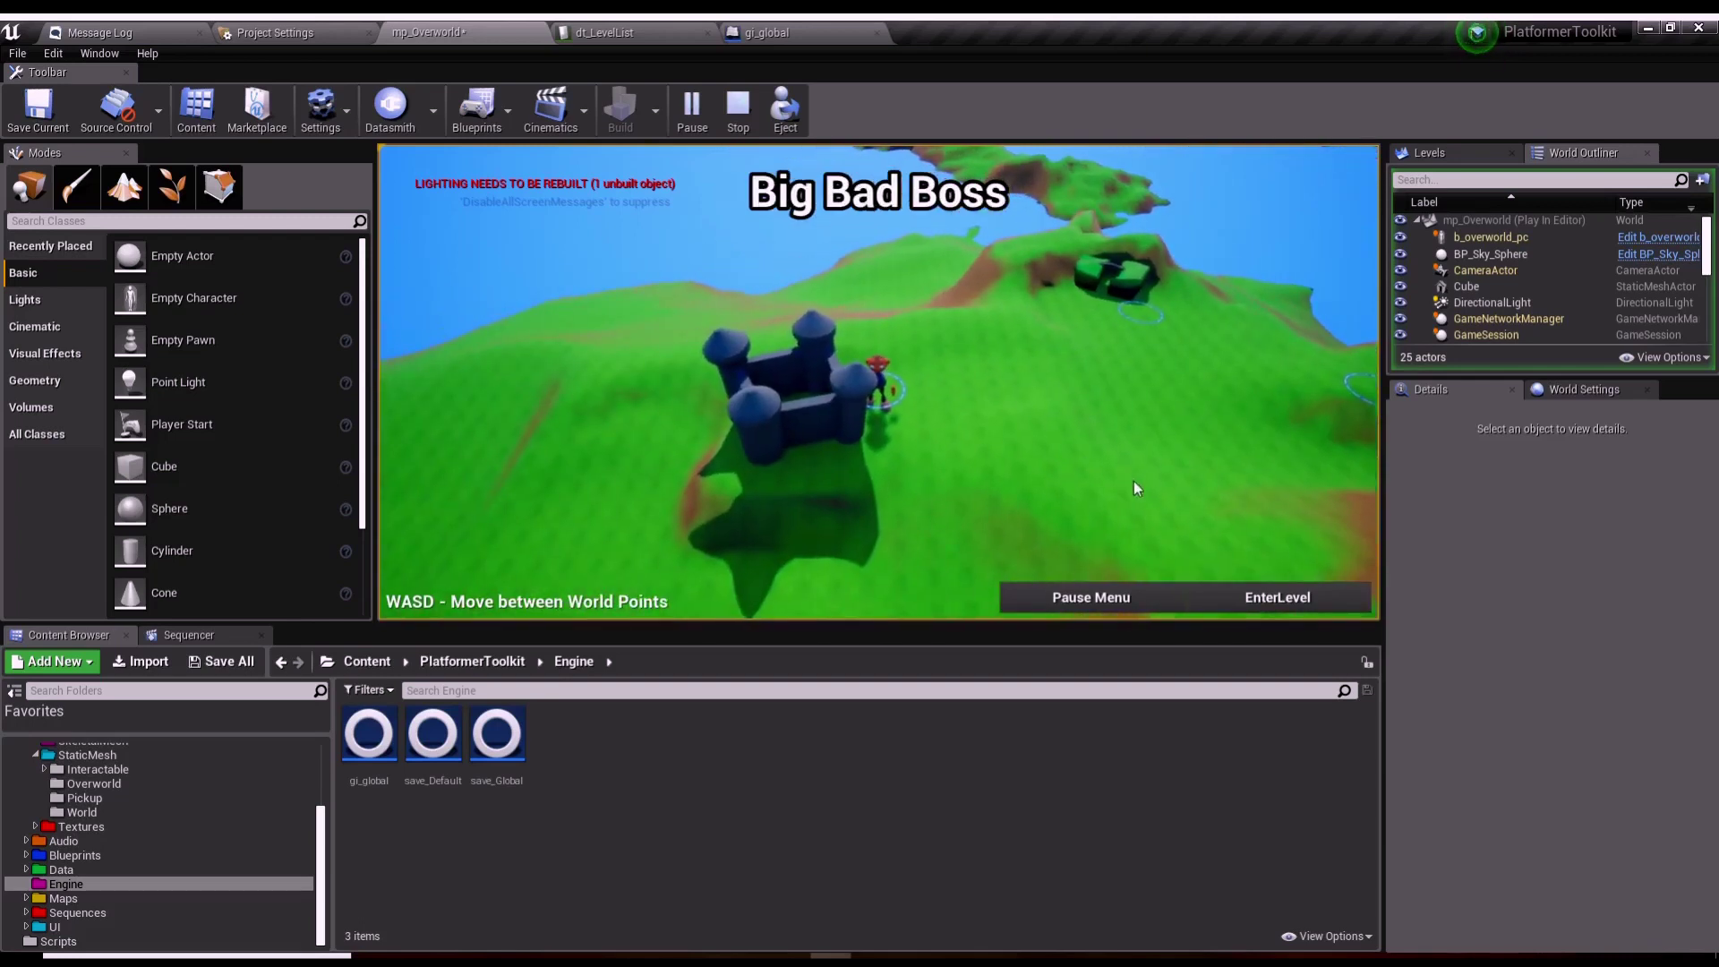